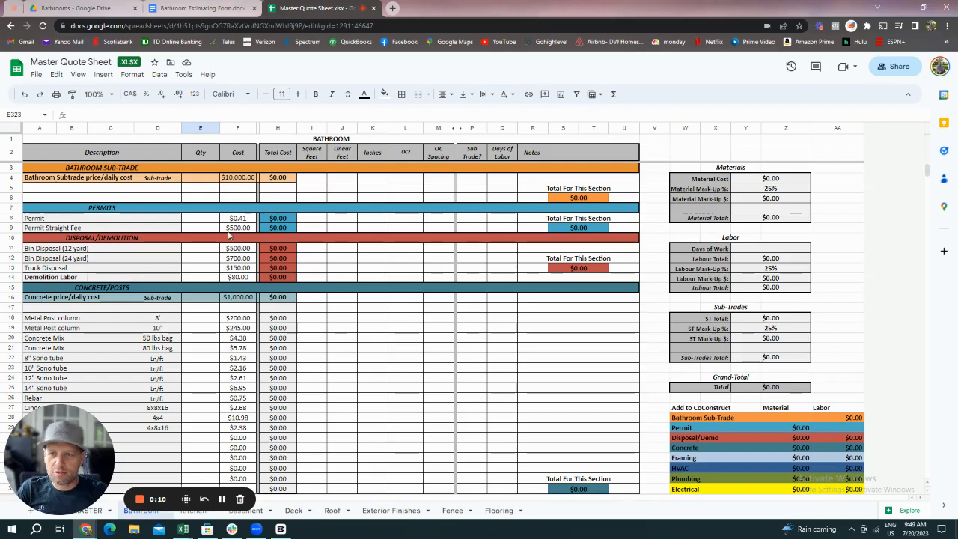
Switch to the Bathroom Estimating Form document and review its customer information, job scope and bathroom floor plan drawing.
left_click(211, 11)
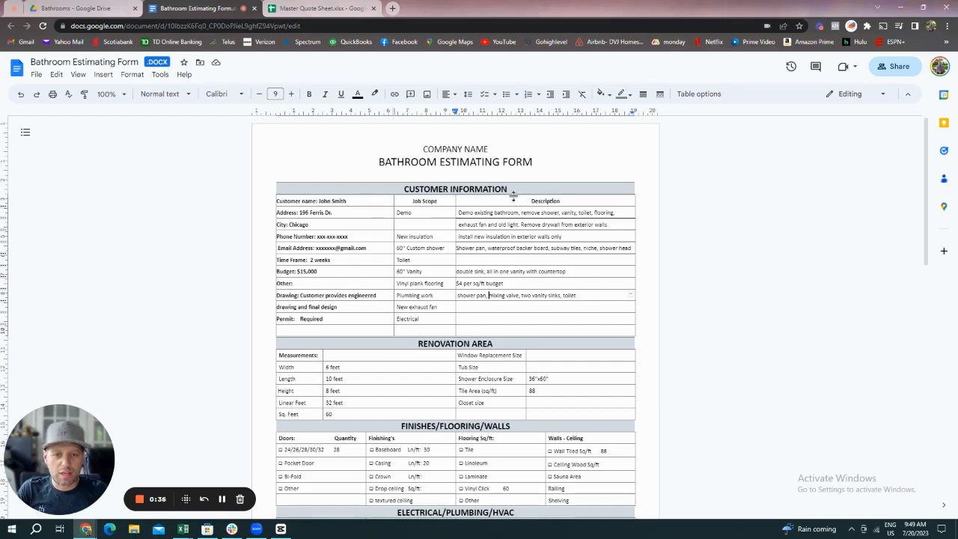
scroll(521, 307, "down", 1)
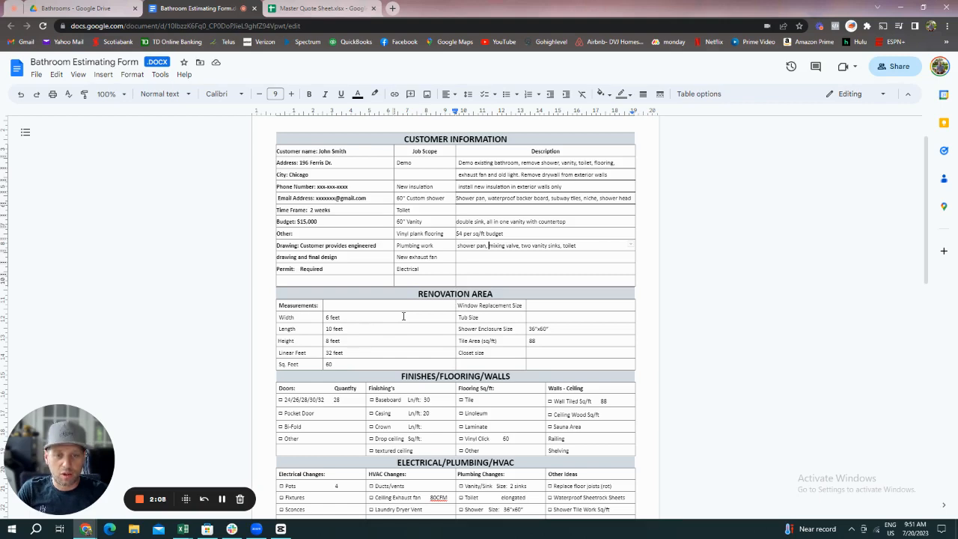
scroll(402, 316, "down", 6)
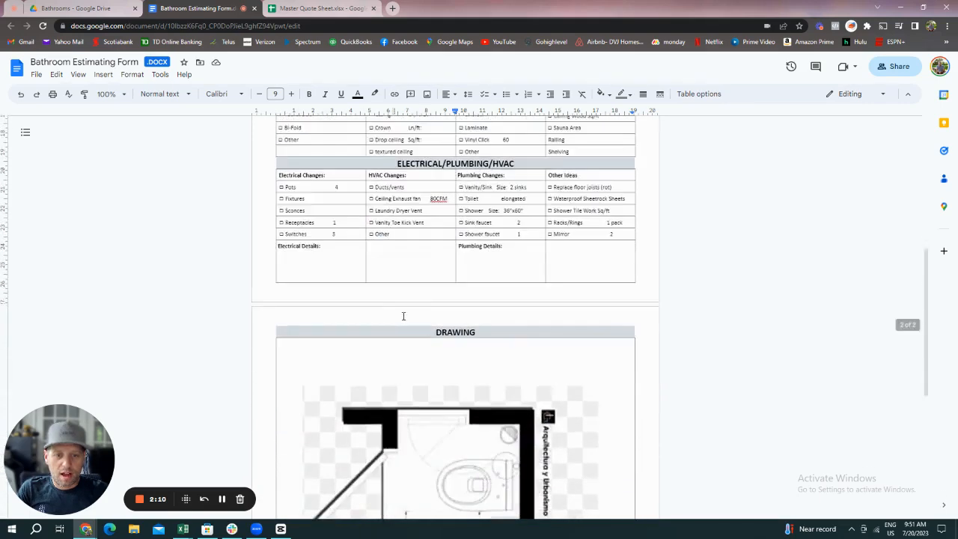
scroll(402, 315, "down", 1)
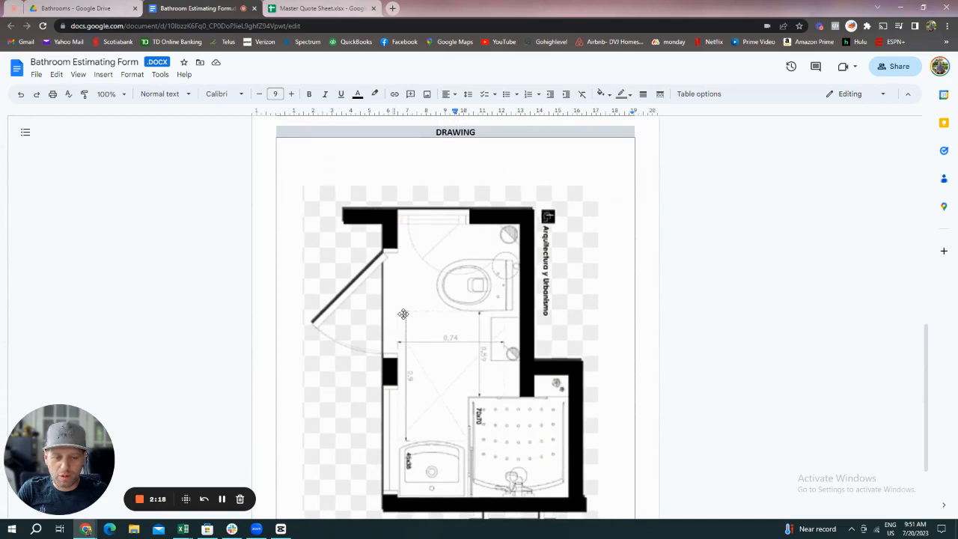
scroll(403, 314, "down", 1)
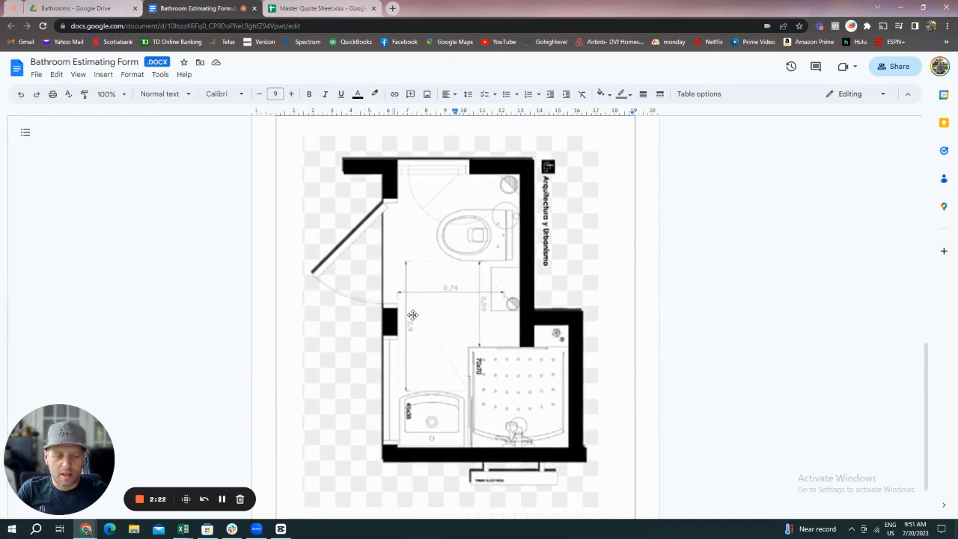
scroll(412, 314, "up", 1)
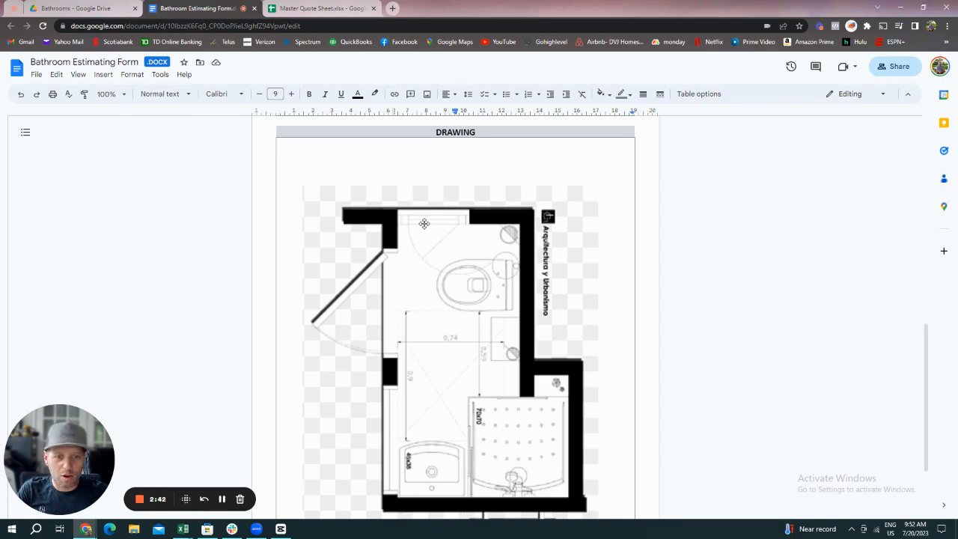
scroll(484, 226, "up", 3)
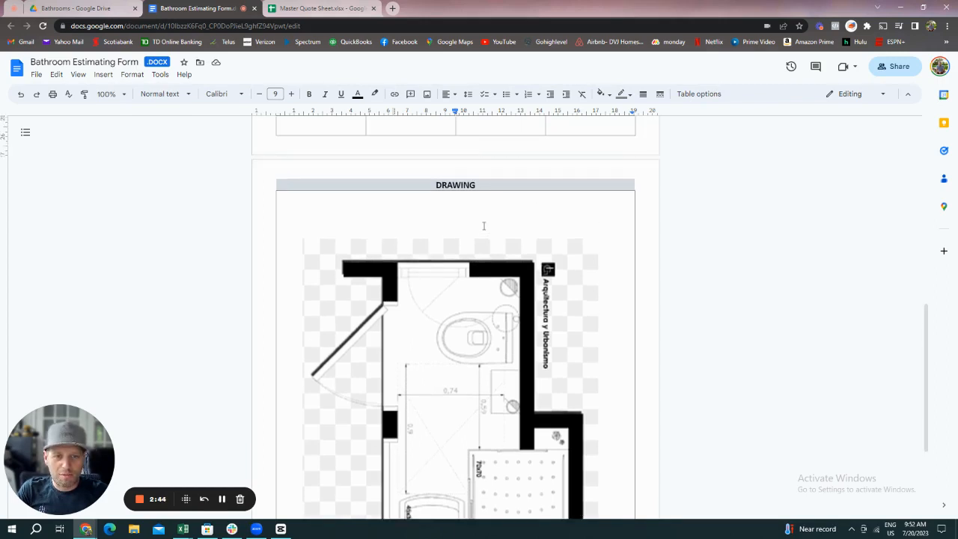
scroll(483, 226, "down", 1)
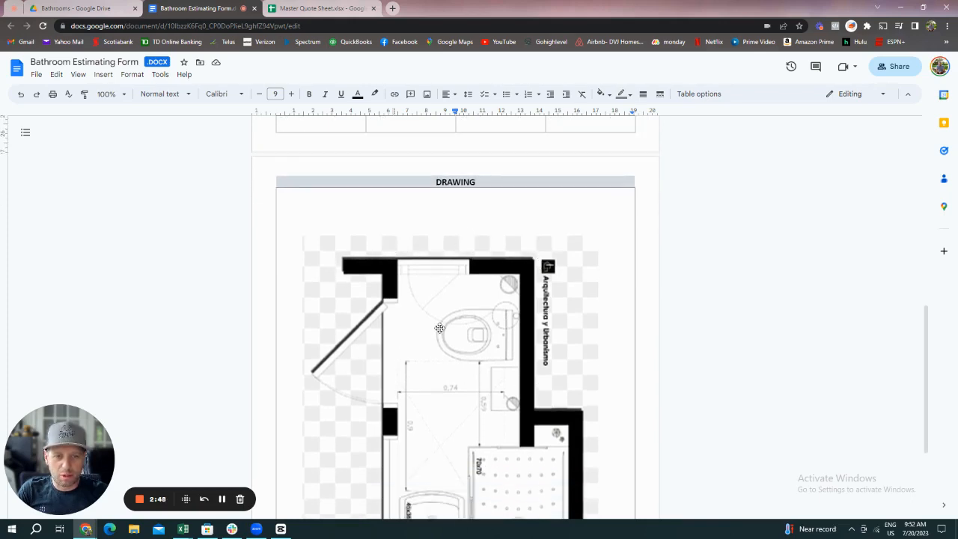
scroll(471, 285, "up", 5)
scroll(475, 299, "down", 4)
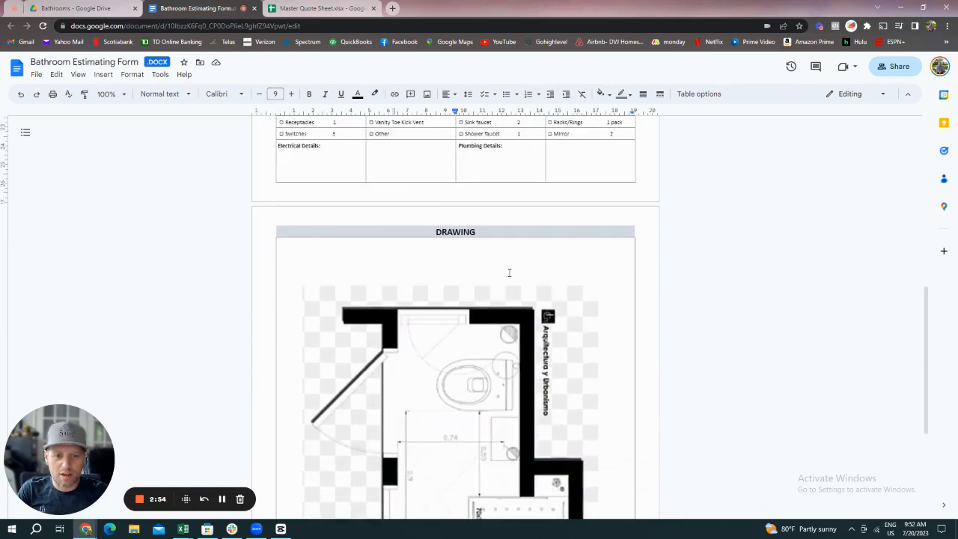
scroll(508, 273, "down", 3)
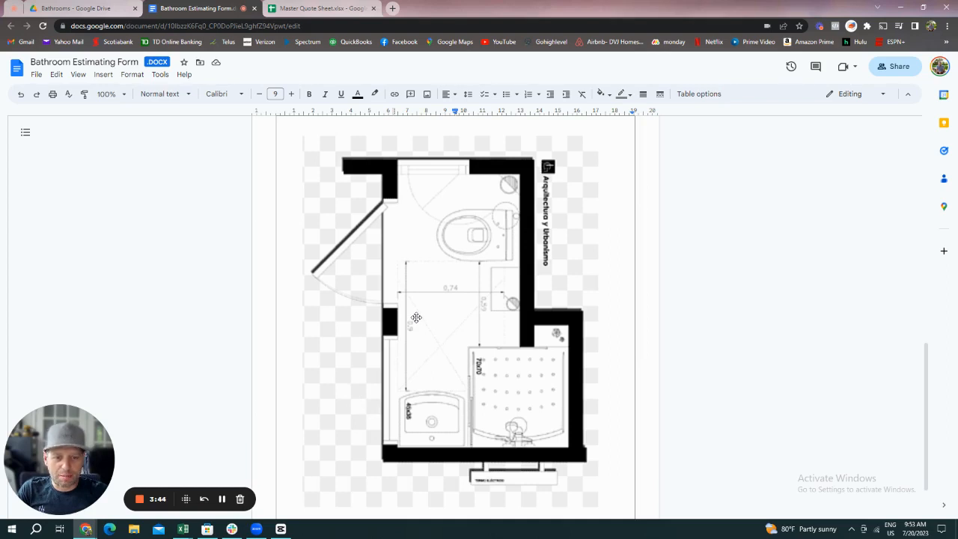
scroll(359, 448, "down", 1)
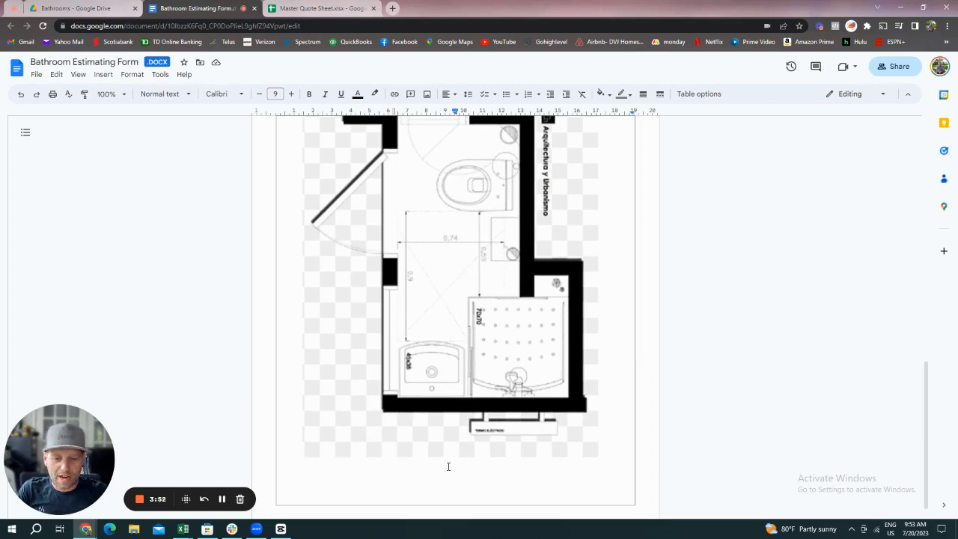
scroll(508, 367, "up", 1)
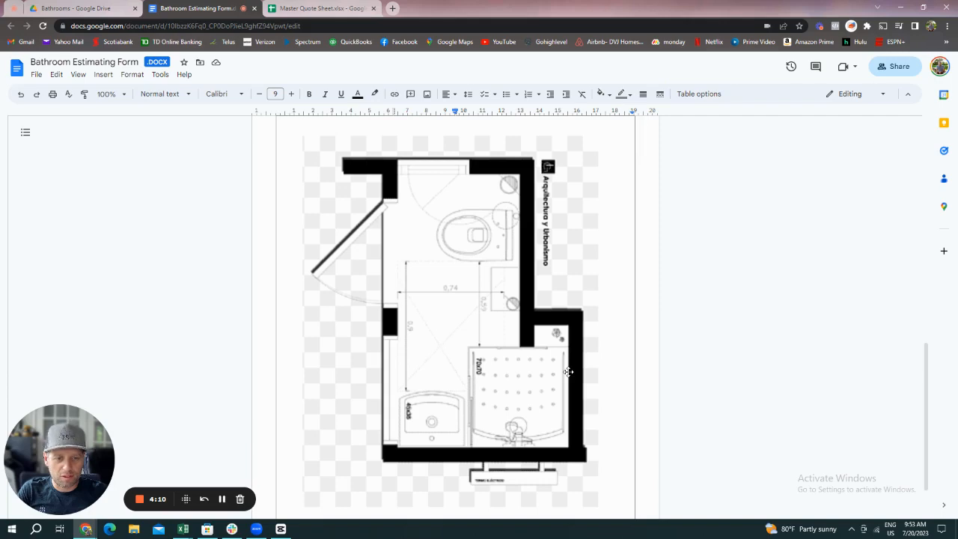
scroll(565, 374, "up", 1)
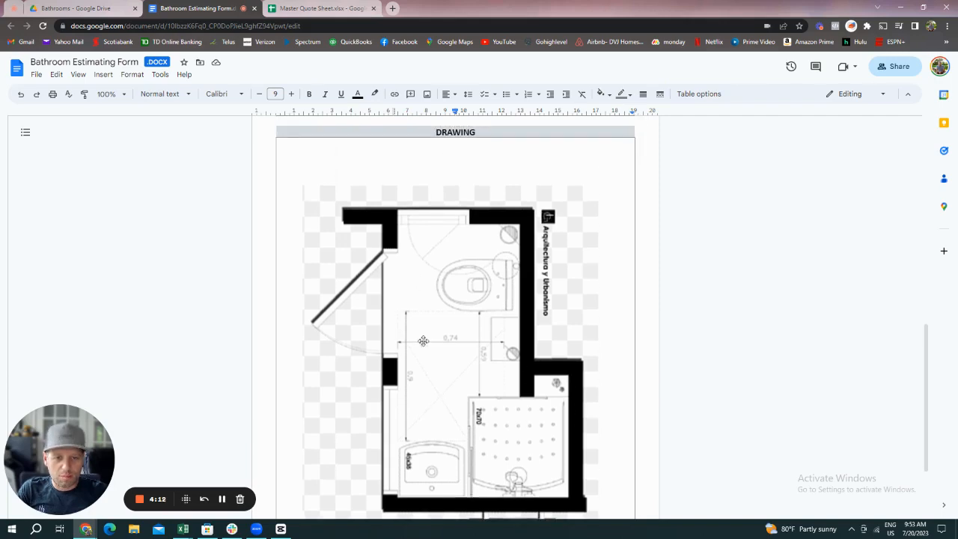
Review the form's renovation area measurements and the finishes, flooring and walls quantities.
scroll(469, 366, "up", 5)
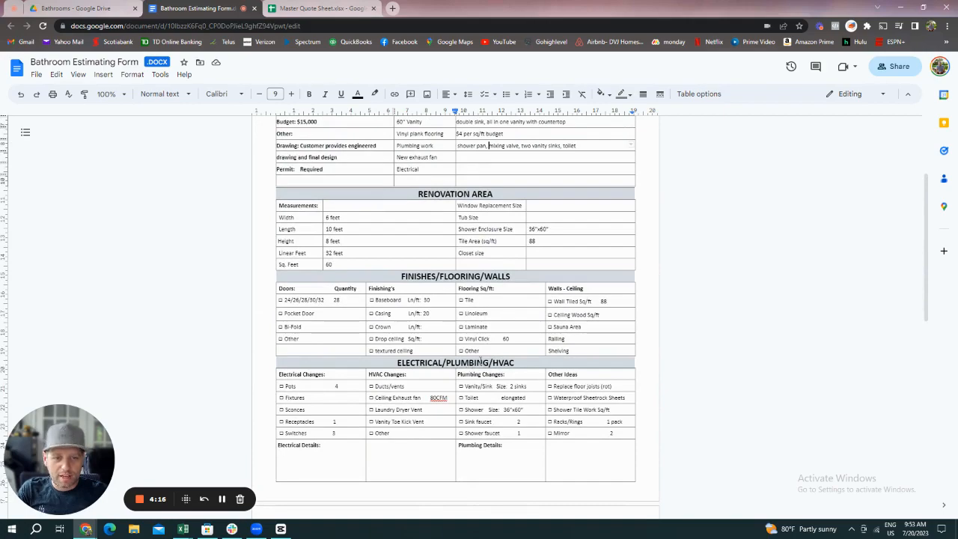
scroll(479, 361, "up", 5)
scroll(390, 298, "down", 2)
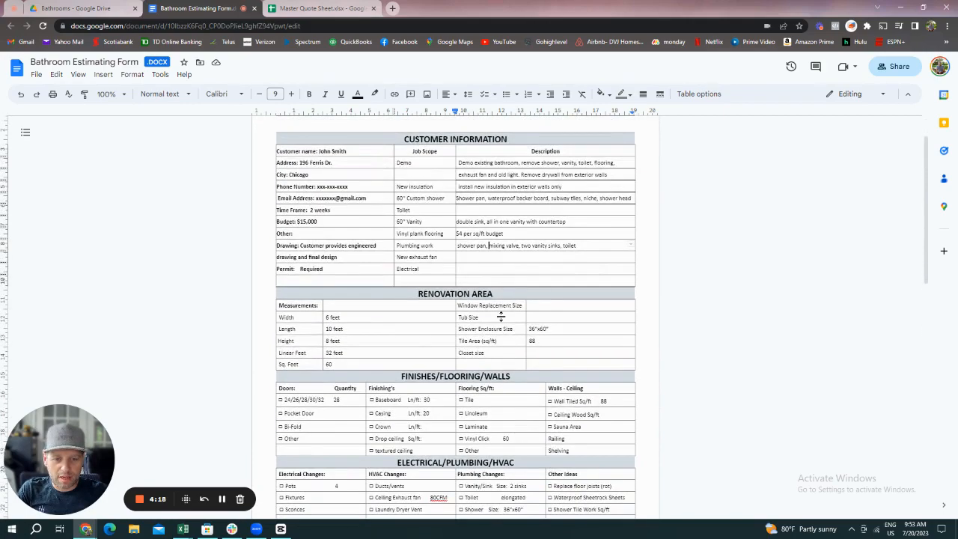
scroll(374, 277, "down", 1)
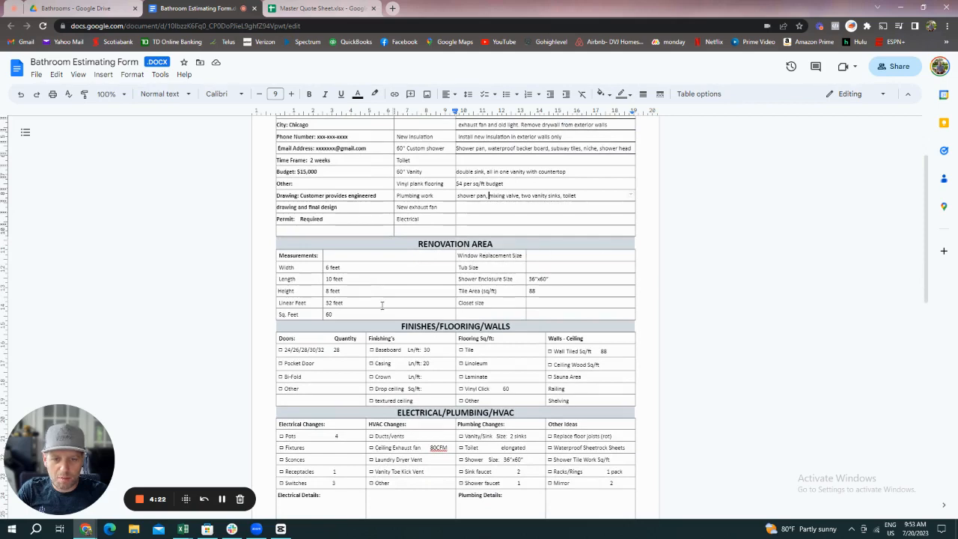
scroll(386, 303, "down", 1)
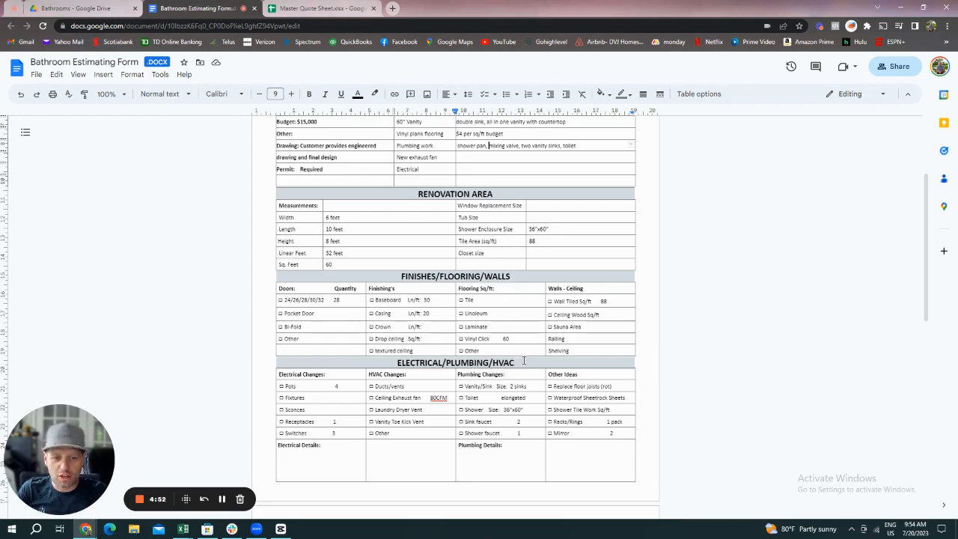
scroll(418, 411, "down", 1)
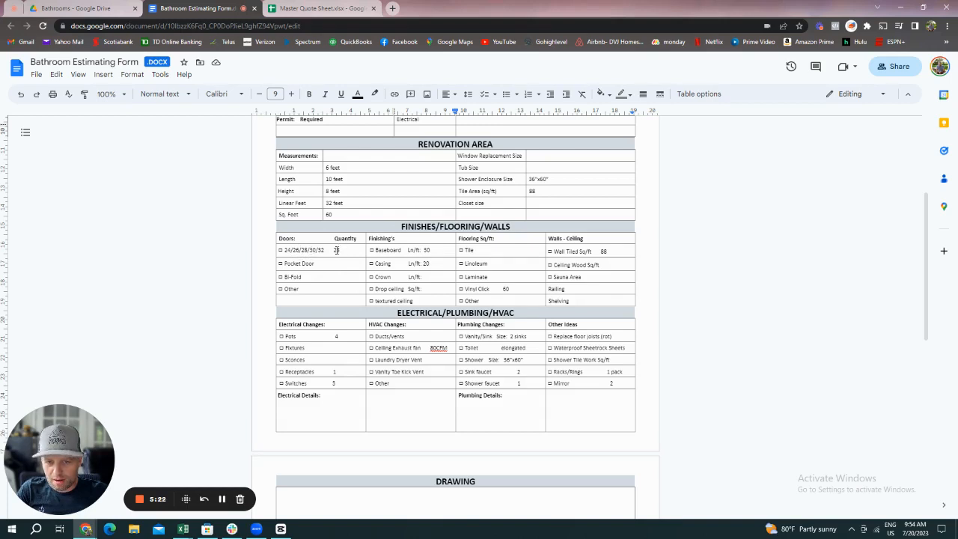
scroll(362, 307, "down", 1)
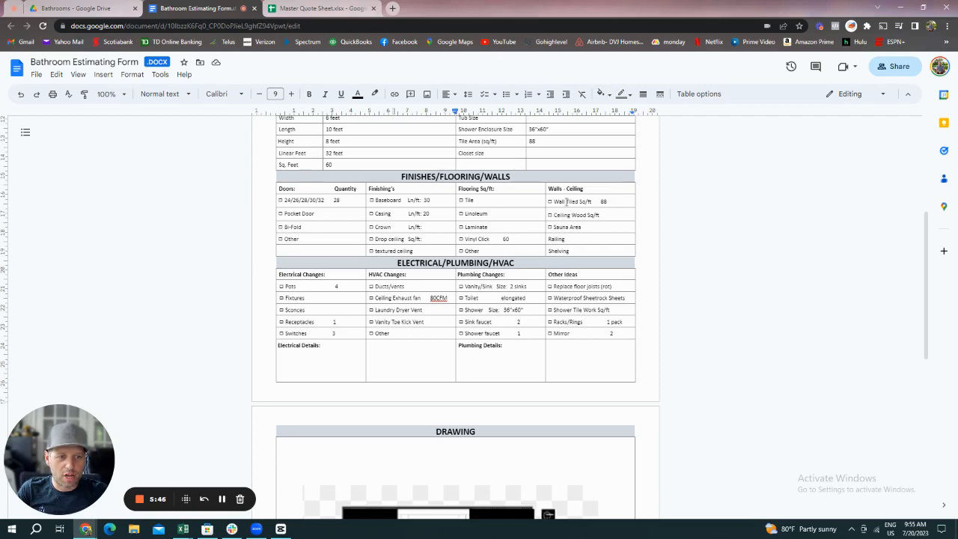
Examine the electrical, plumbing, HVAC and other ideas entries, including the faucet quantities, and skim the whole form again.
scroll(591, 271, "down", 2)
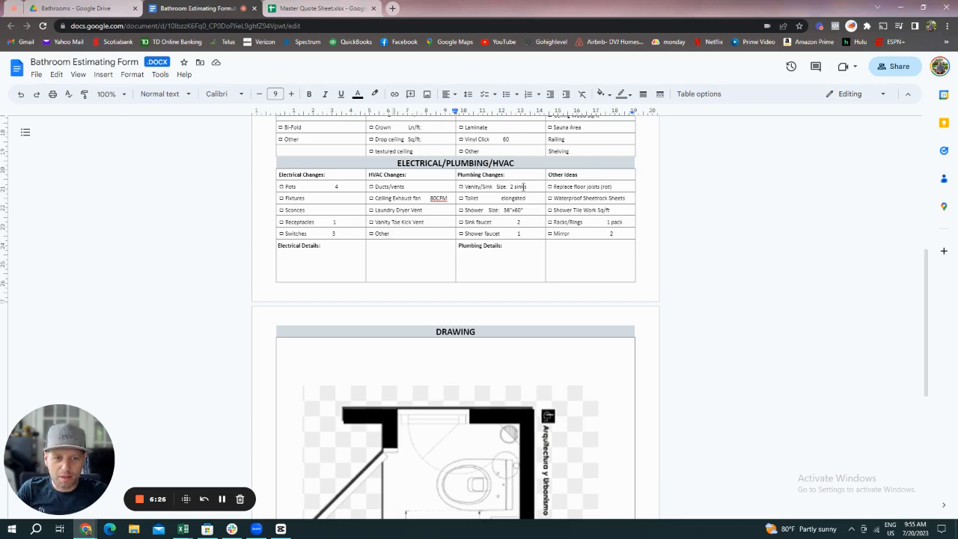
scroll(524, 186, "down", 1)
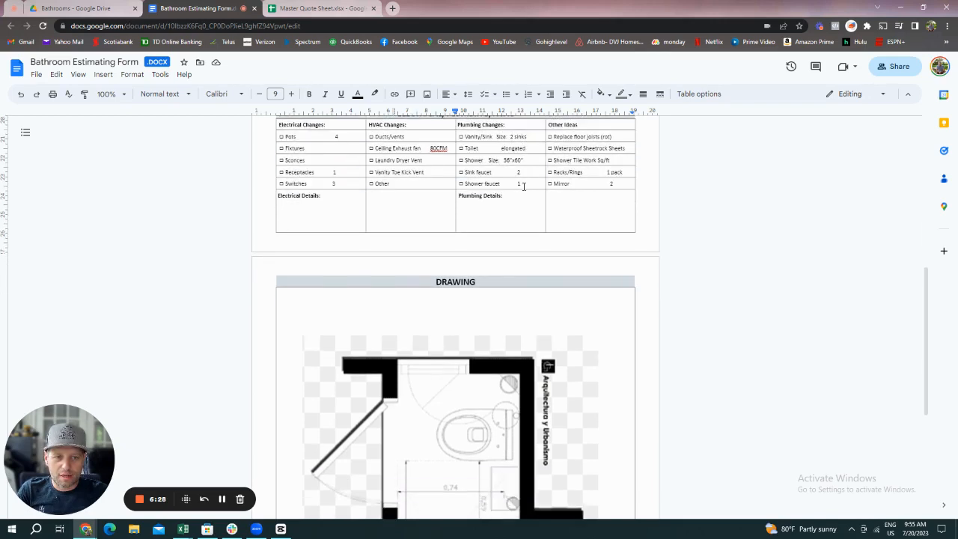
scroll(524, 186, "up", 1)
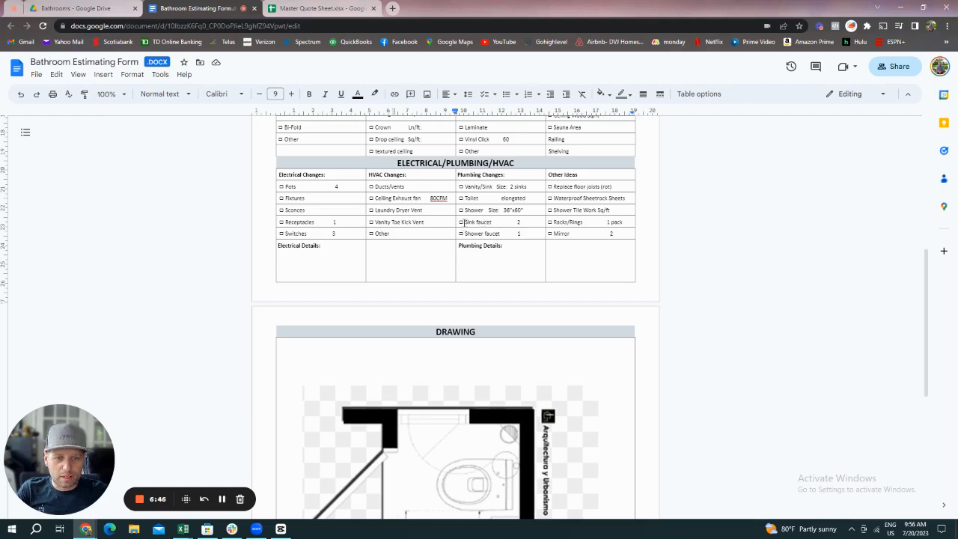
double_click(528, 223)
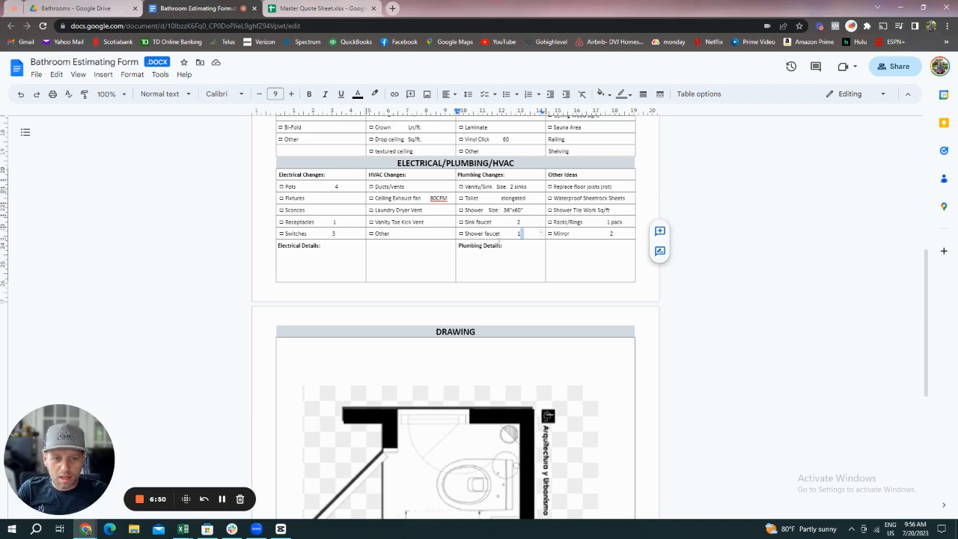
left_click(516, 235)
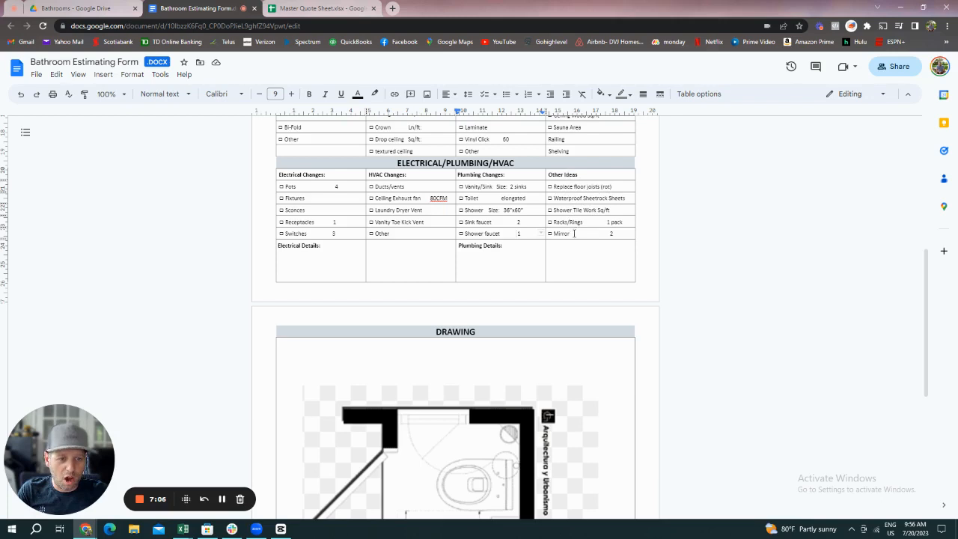
scroll(574, 243, "down", 1)
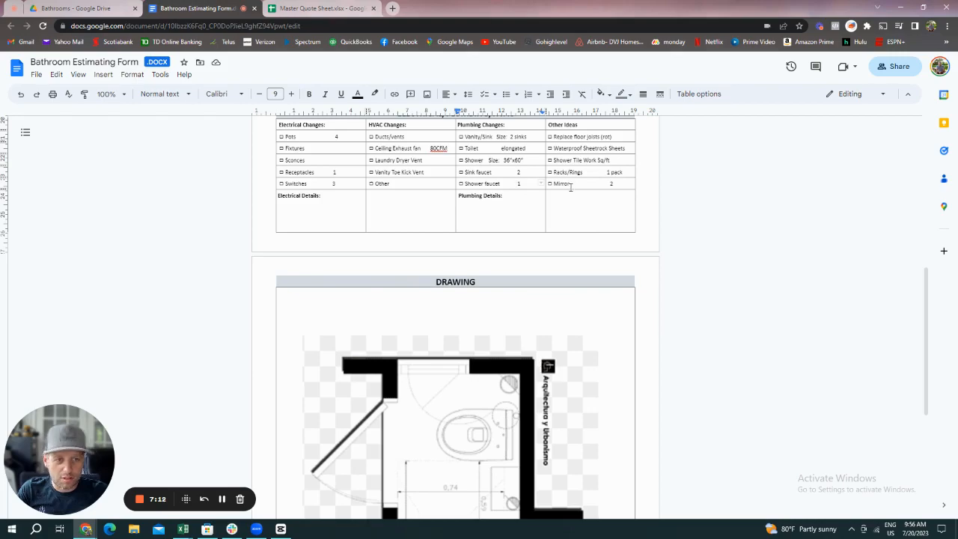
scroll(570, 187, "up", 8)
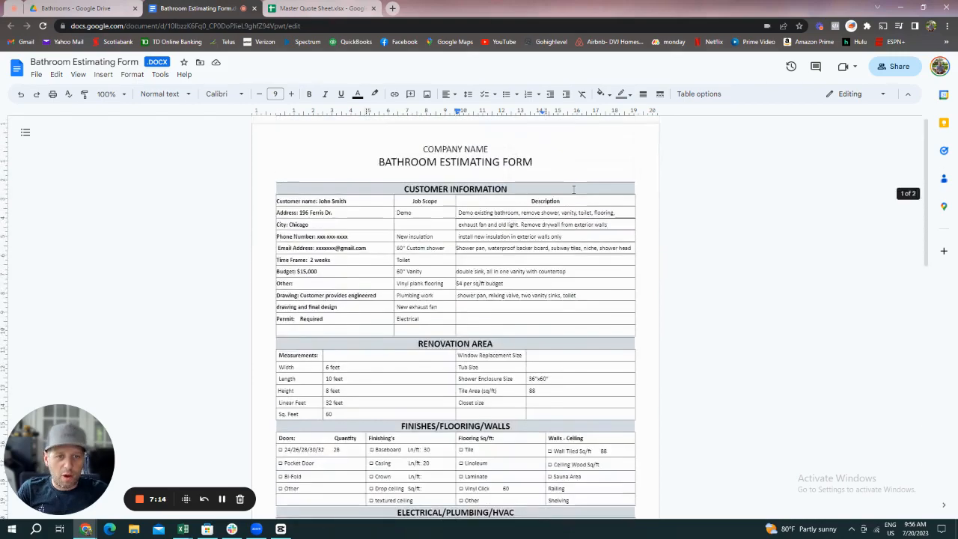
scroll(573, 190, "down", 10)
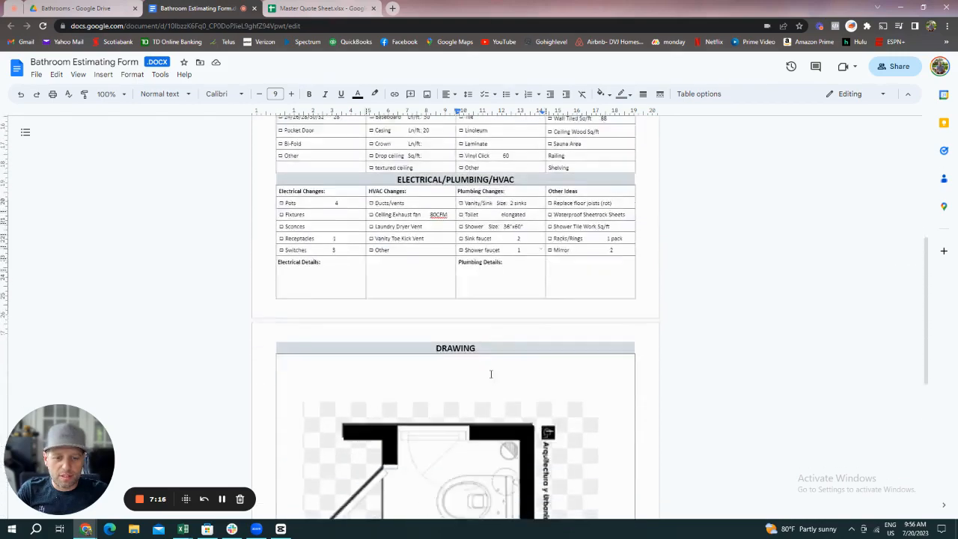
scroll(492, 373, "up", 10)
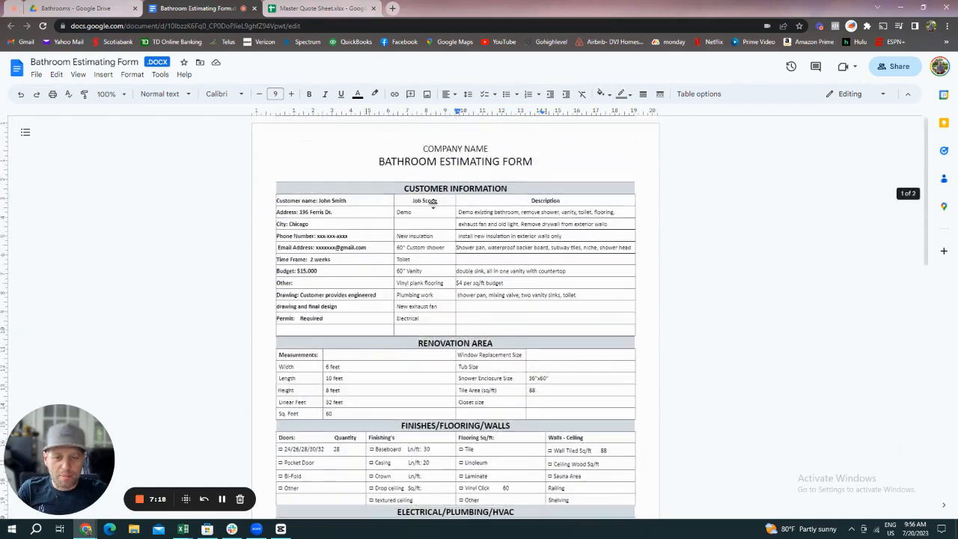
scroll(432, 205, "down", 2)
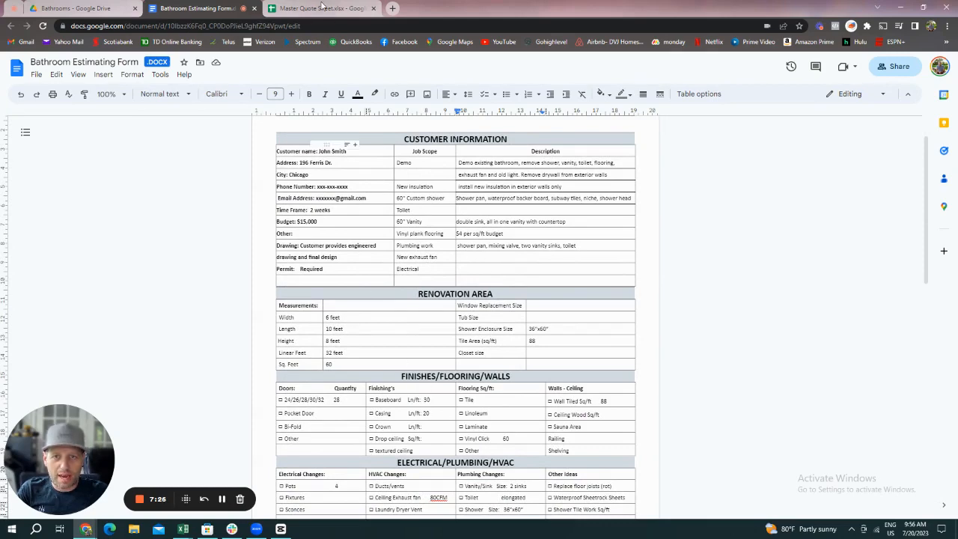
Switch to the Master Quote Sheet and look over the Bathroom sheet's permit, disposal and concrete sections and its cost summaries.
left_click(322, 7)
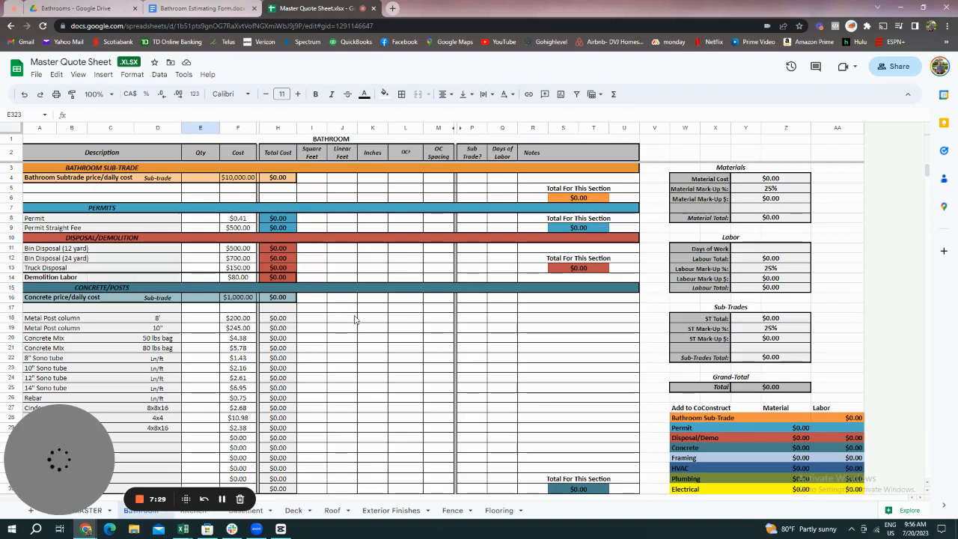
left_click(336, 141)
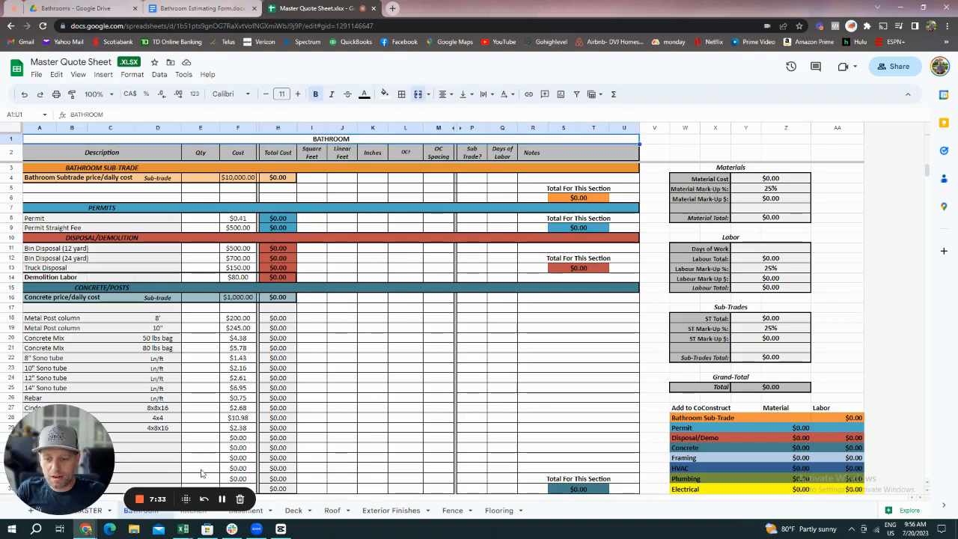
scroll(270, 216, "down", 1)
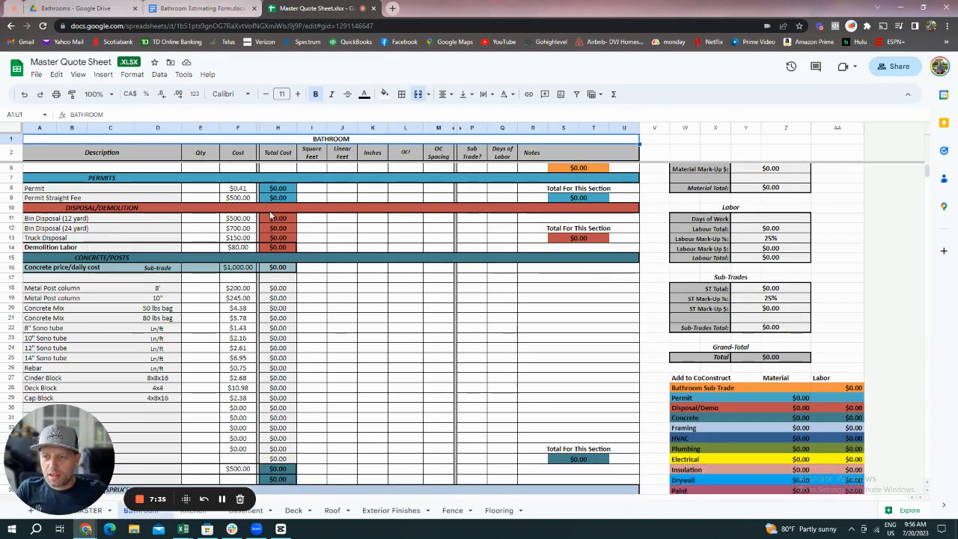
scroll(269, 216, "up", 1)
scroll(267, 215, "down", 1)
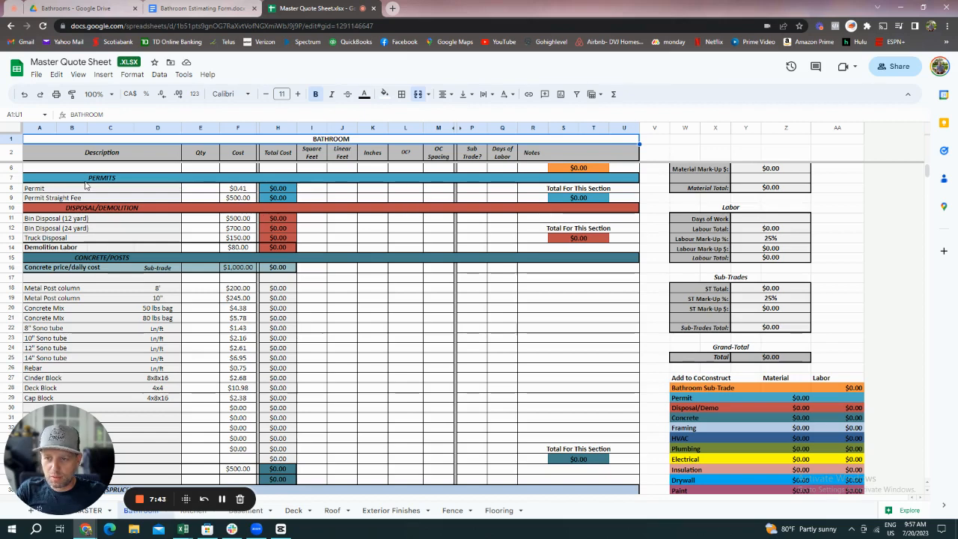
scroll(86, 185, "up", 1)
scroll(105, 211, "down", 1)
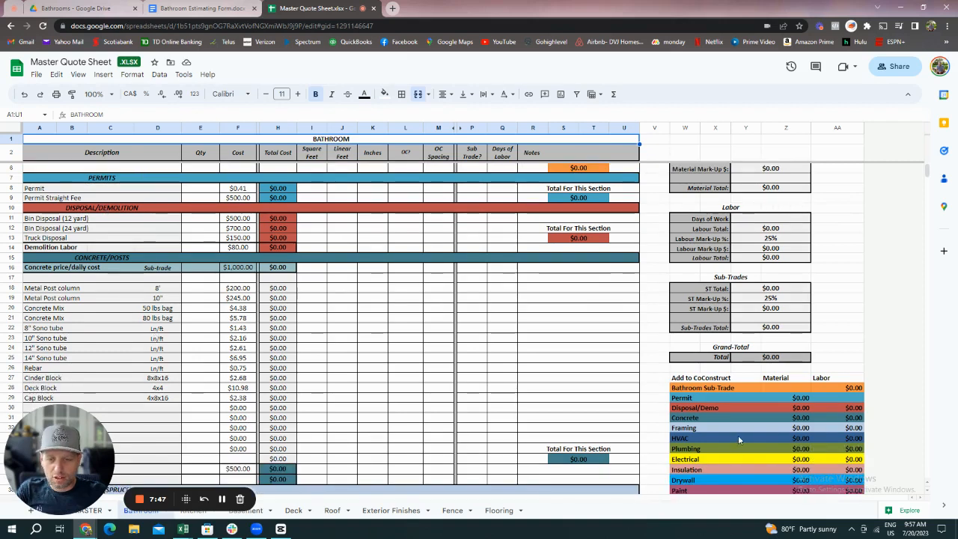
scroll(744, 432, "down", 1)
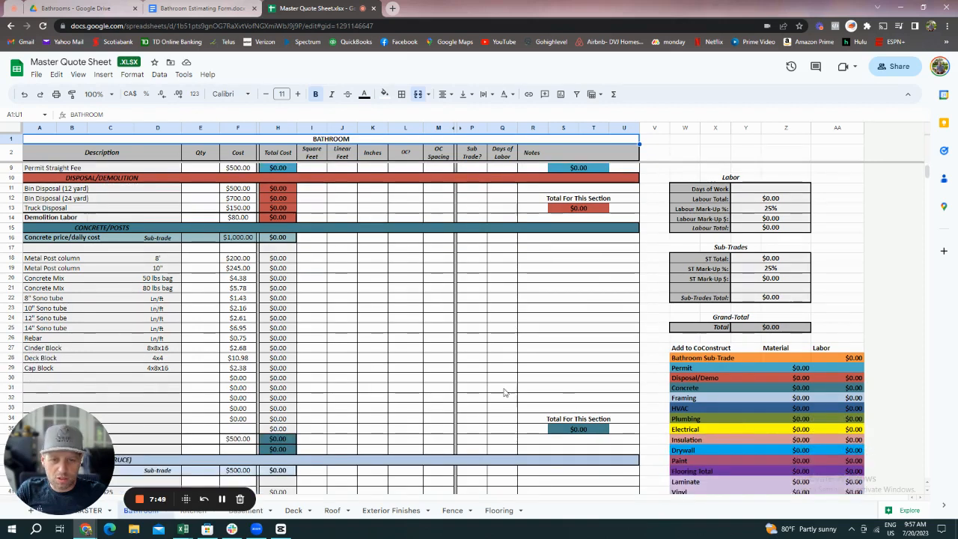
Set the Permit quantity to 60 in the Bathroom sheet's permits section.
scroll(393, 369, "up", 1)
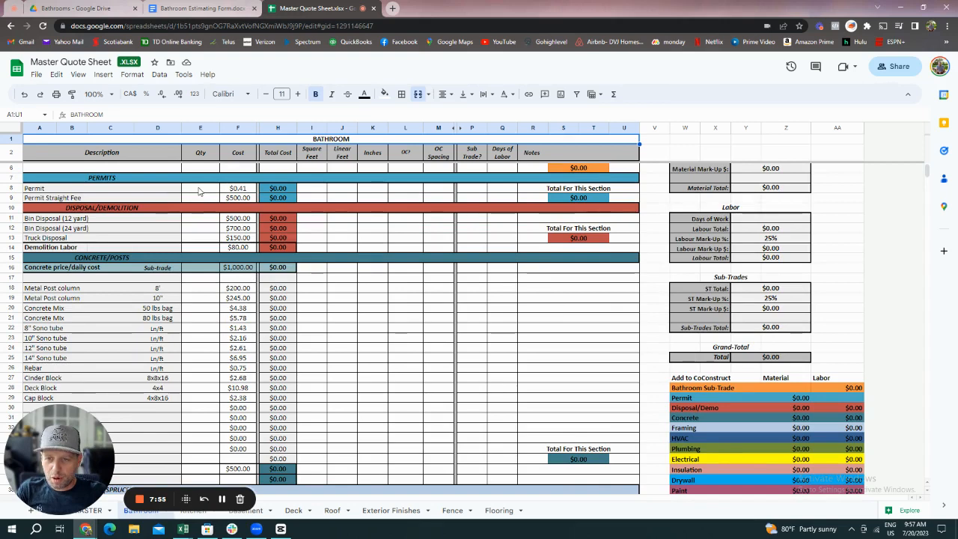
left_click(244, 191)
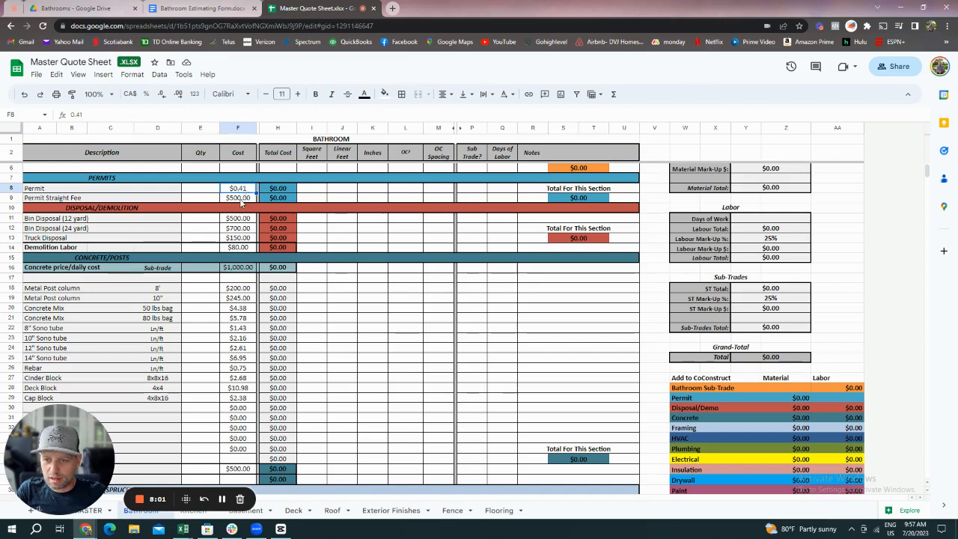
left_click(200, 189)
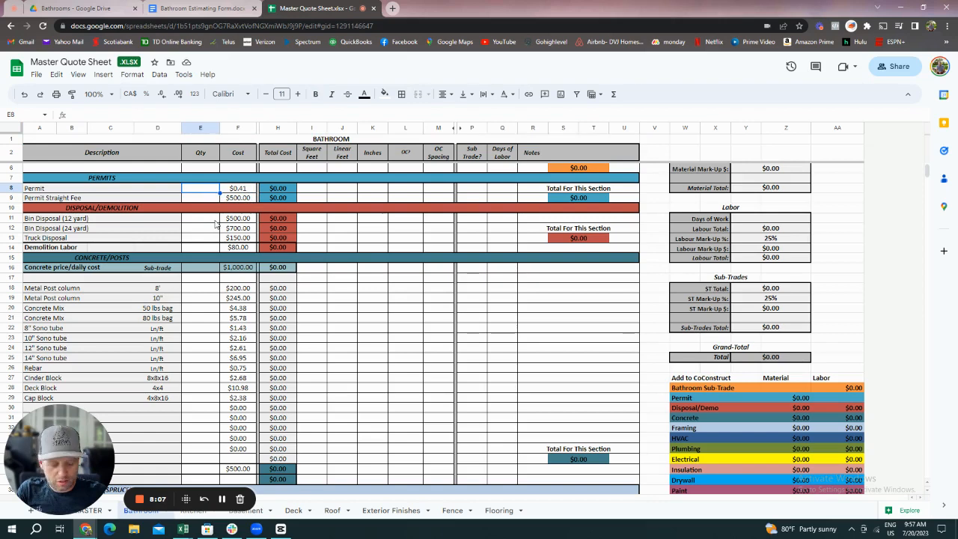
type("60")
left_click(215, 222)
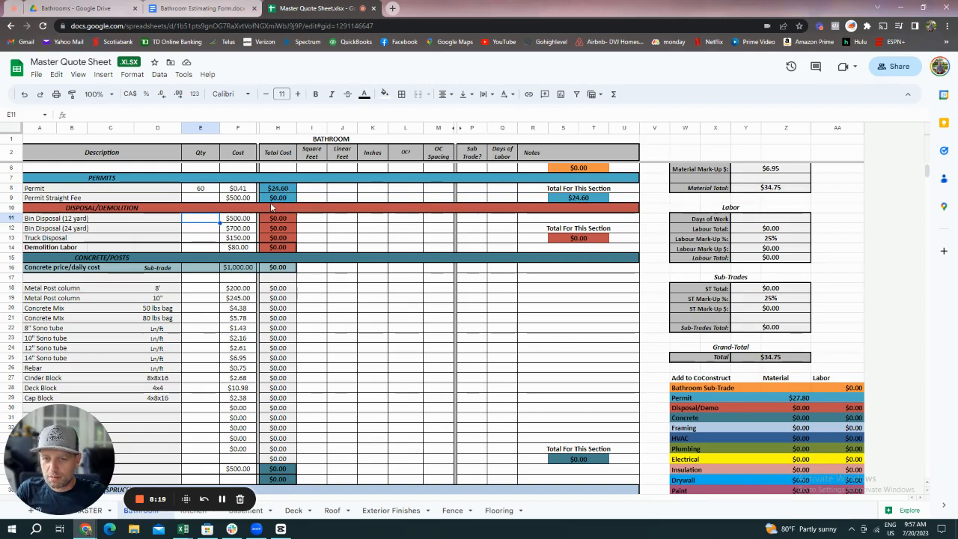
Set the Truck Disposal quantity to 1 in the disposal and demolition section.
scroll(222, 247, "down", 1)
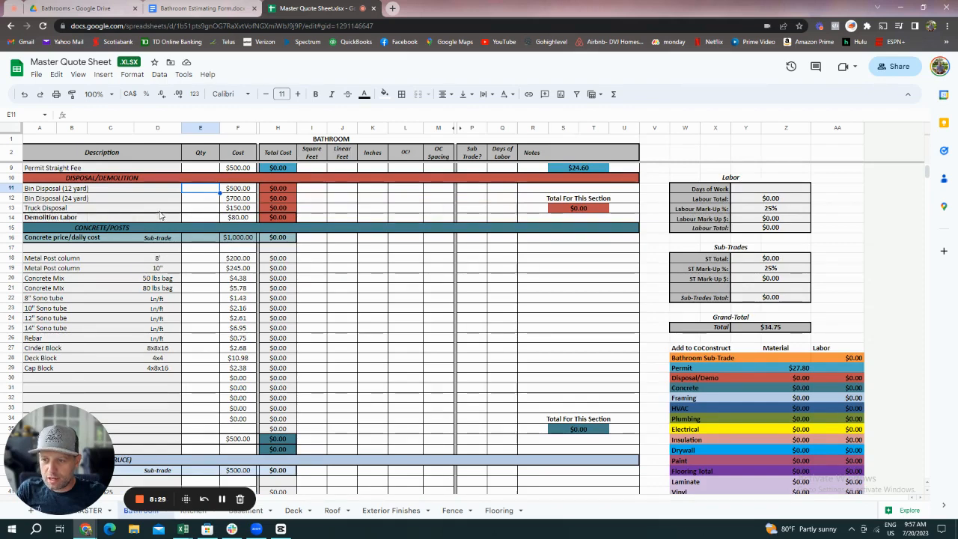
left_click(215, 209)
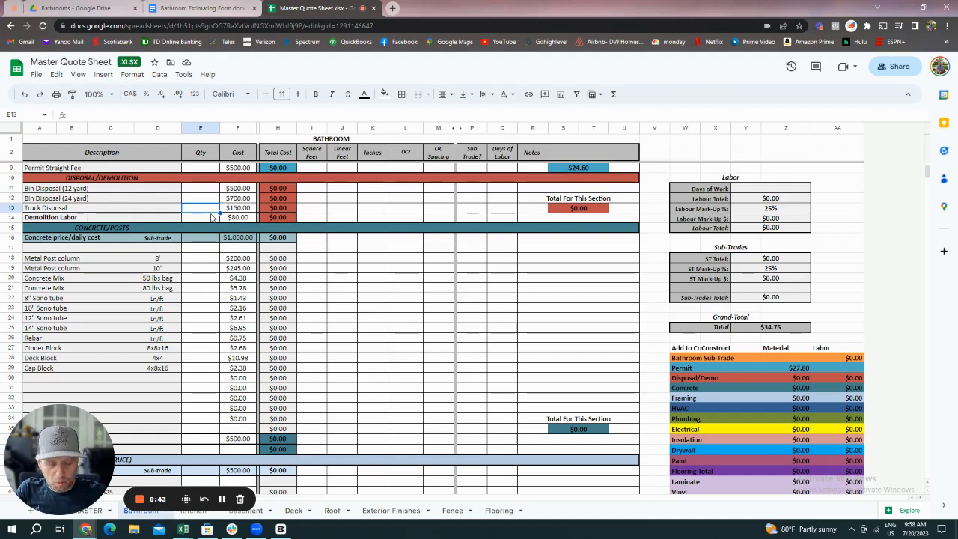
type("1")
key("Return")
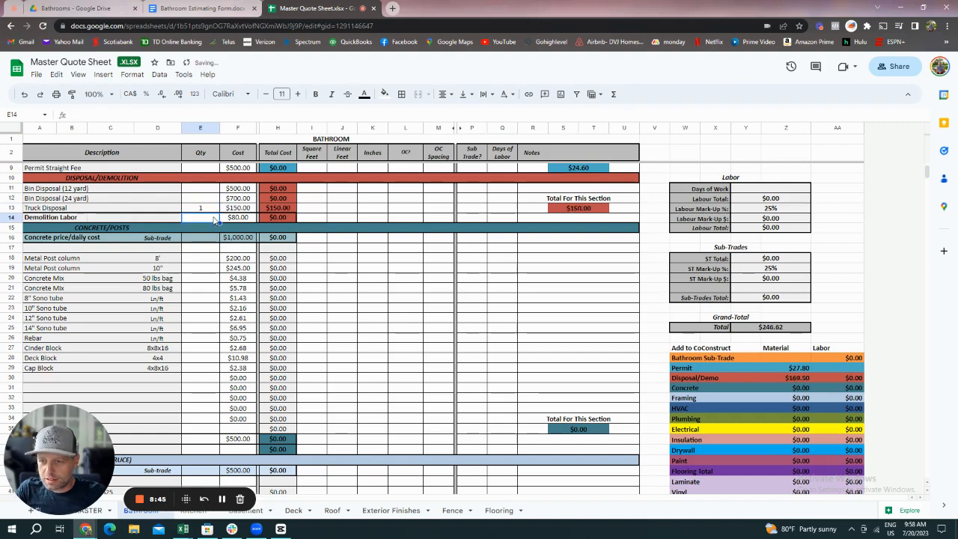
Look over the concrete and framing sections, and switch to the Bathroom Estimating Form to check its quantities and floor plan drawing.
scroll(214, 219, "down", 1)
scroll(214, 219, "down", 1)
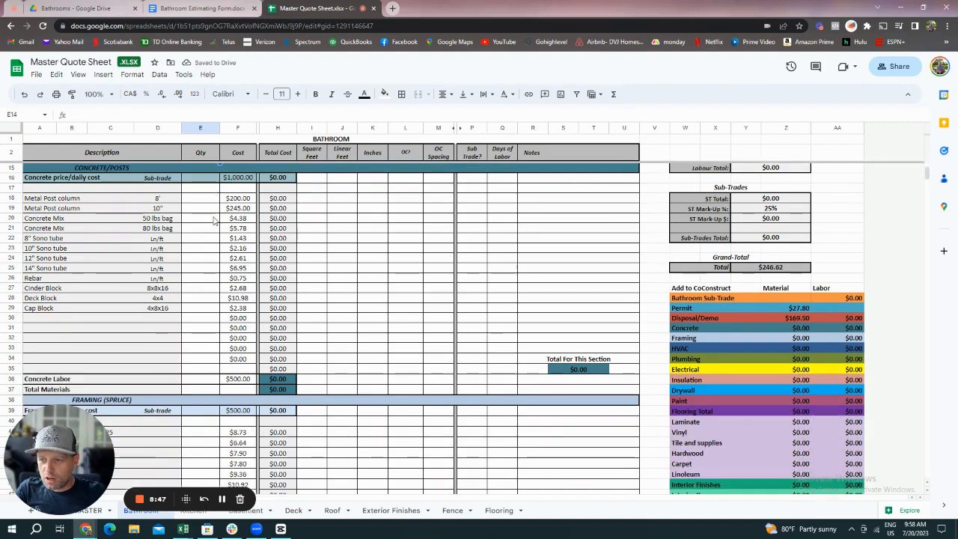
scroll(214, 219, "up", 1)
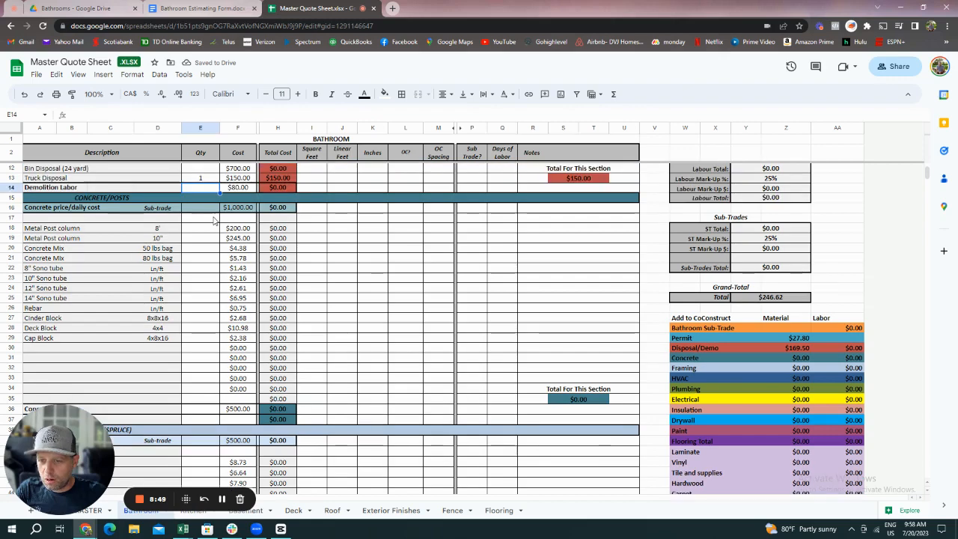
scroll(213, 219, "down", 8)
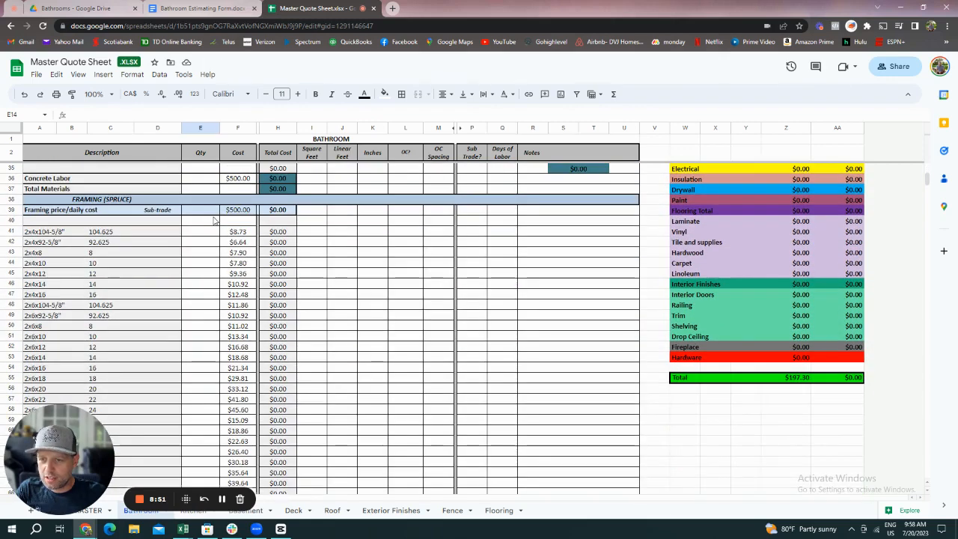
scroll(213, 220, "down", 1)
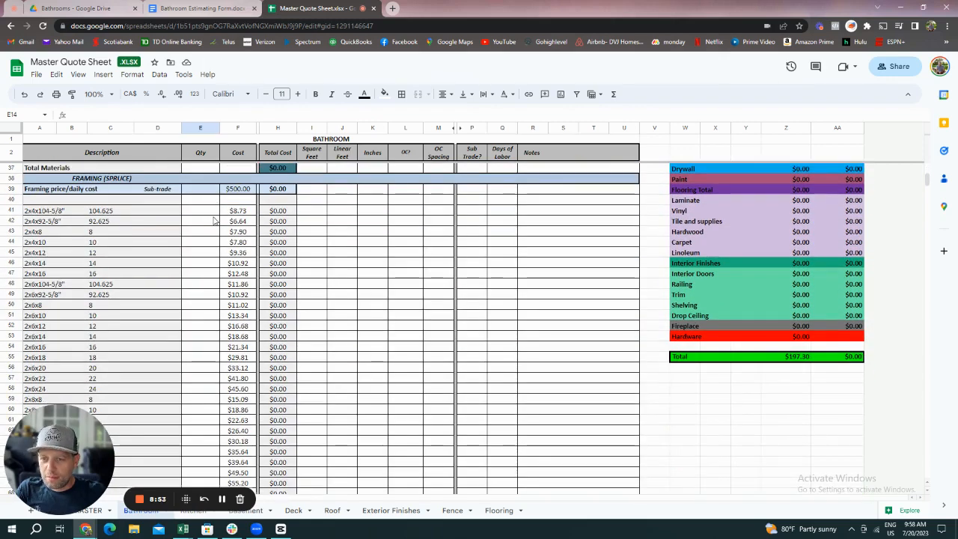
left_click(196, 9)
scroll(367, 436, "down", 2)
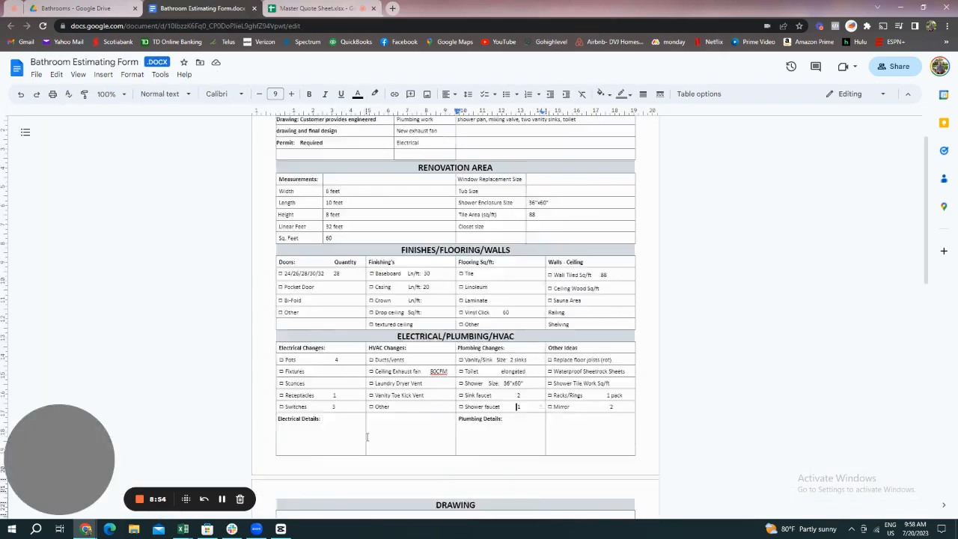
scroll(367, 436, "down", 5)
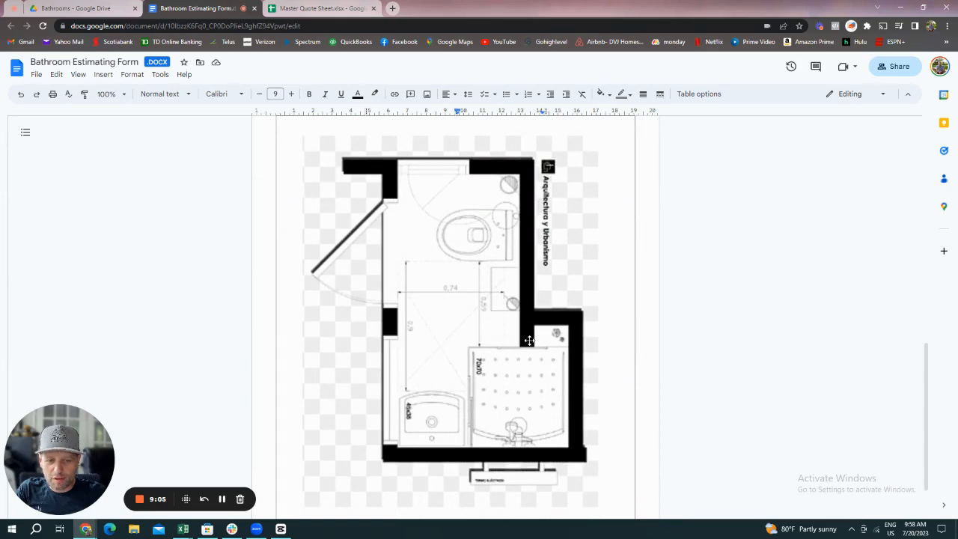
Switch back to the Master Quote Sheet and set the spruce 2x4x8 quantity to 3 in the framing section.
left_click(277, 7)
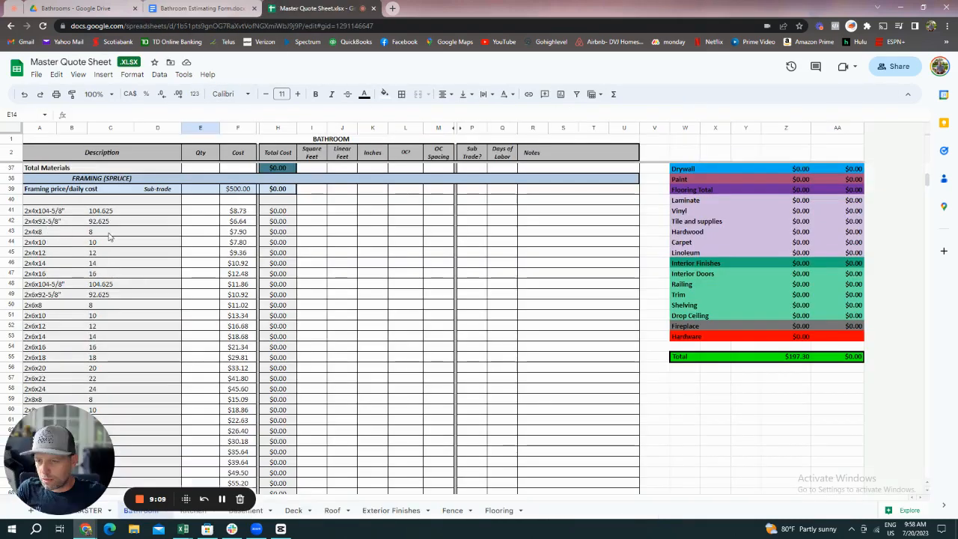
left_click(214, 235)
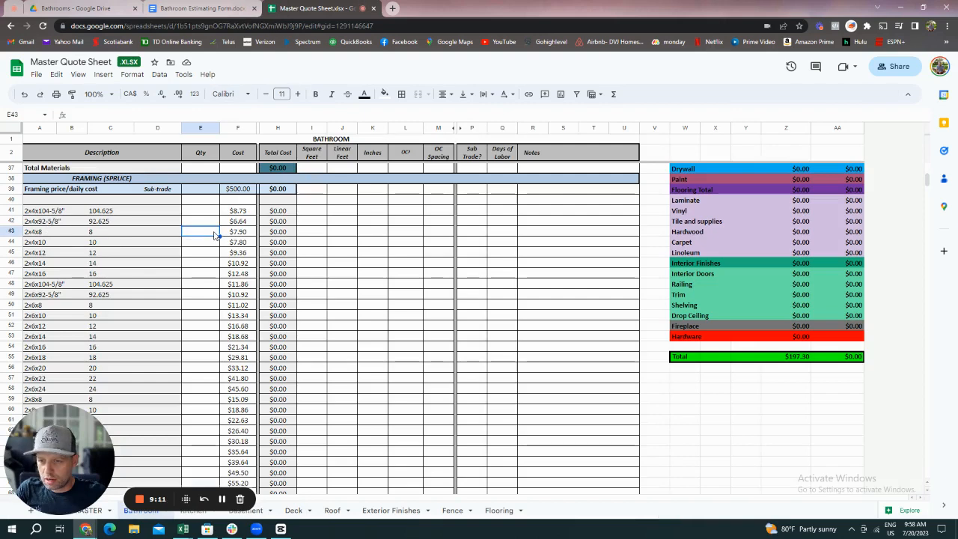
type("3")
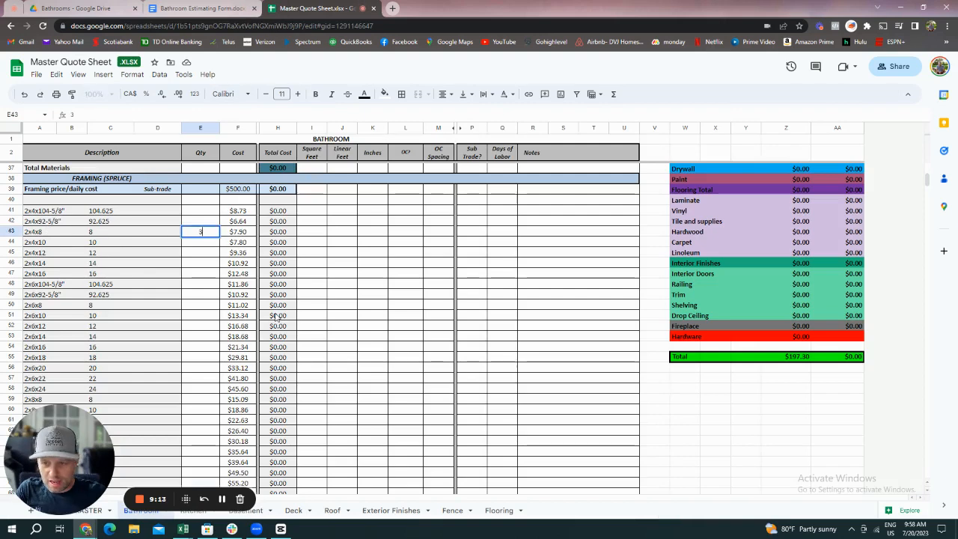
left_click(333, 284)
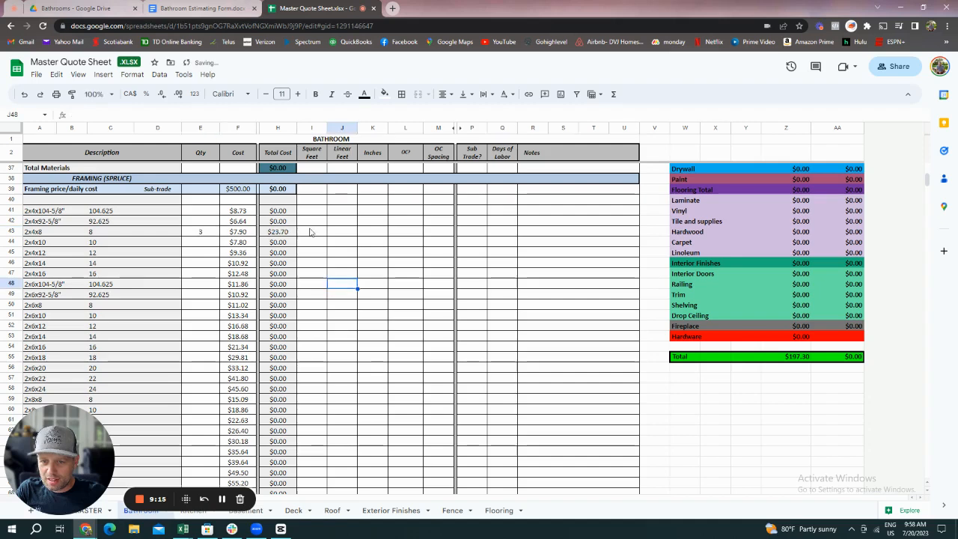
Add the note "For bumb out wall in shower" to the spruce 2x4x8 row.
left_click(531, 234)
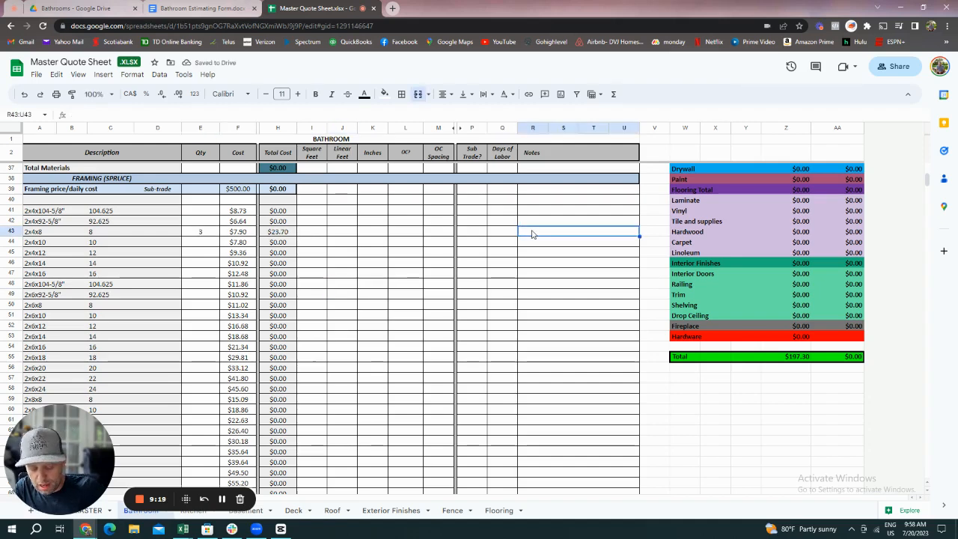
type("For ")
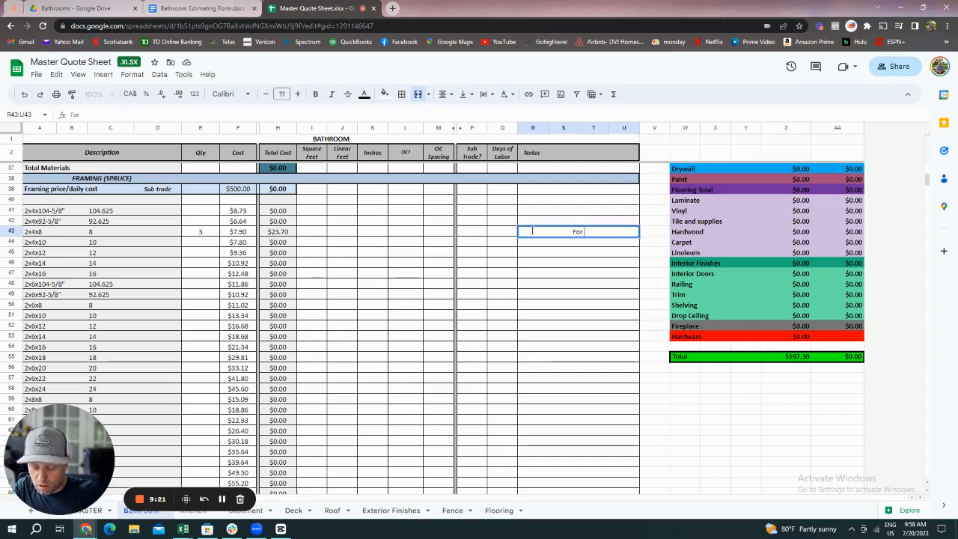
type("bumb")
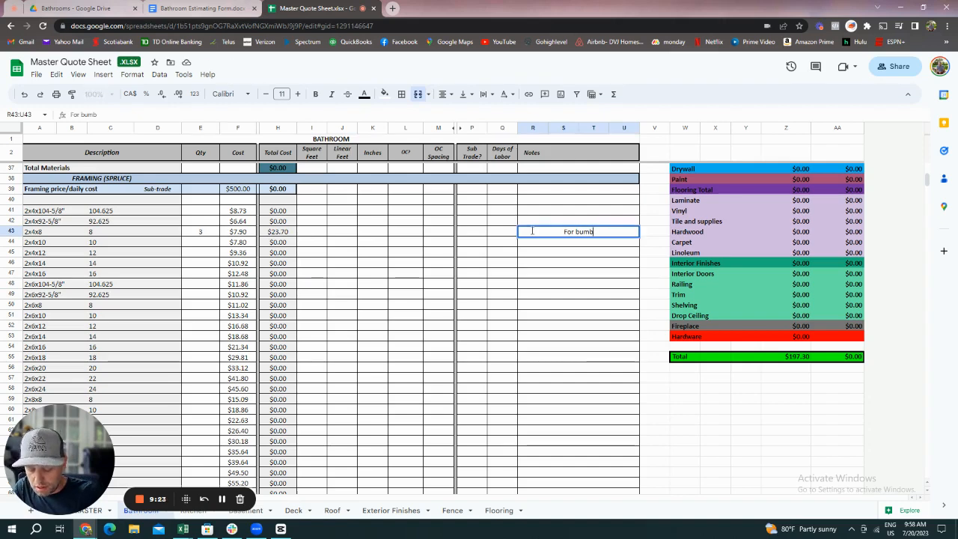
type(" out wall in s")
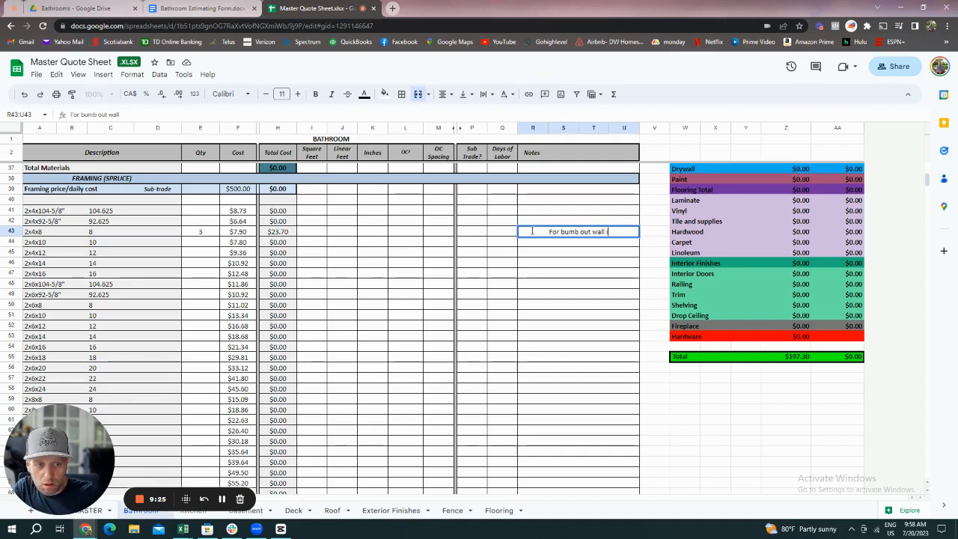
type("hower")
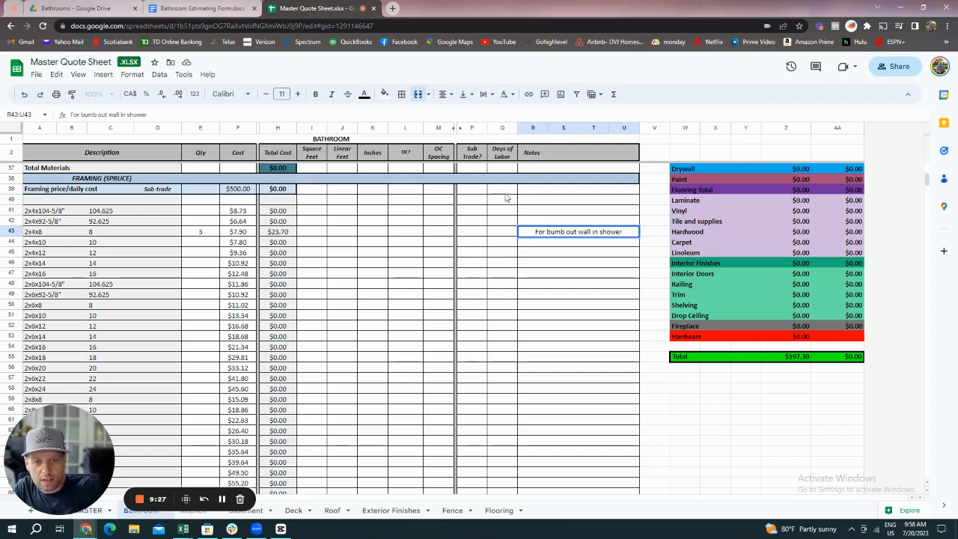
left_click(506, 255)
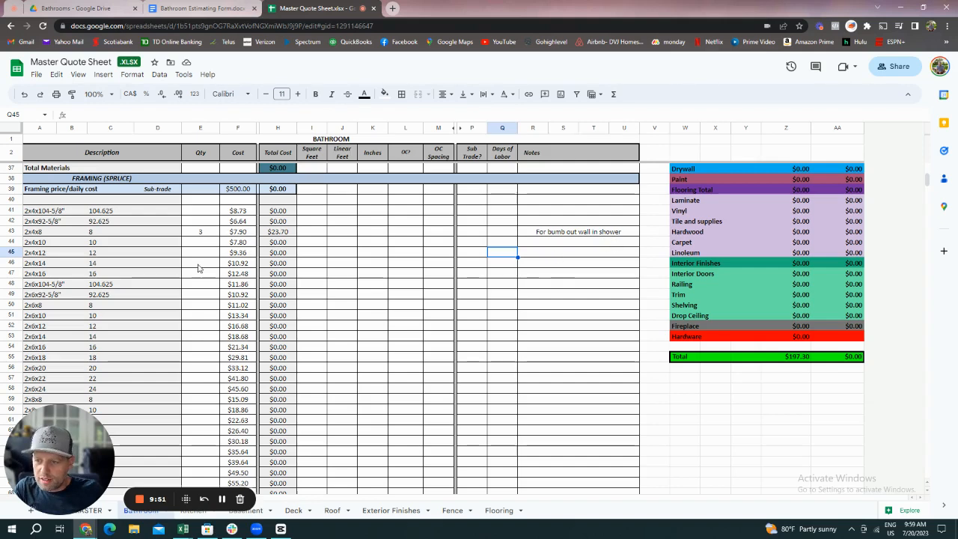
Change the spruce 2x4x8 quantity to 5 in the framing section.
scroll(197, 268, "down", 1)
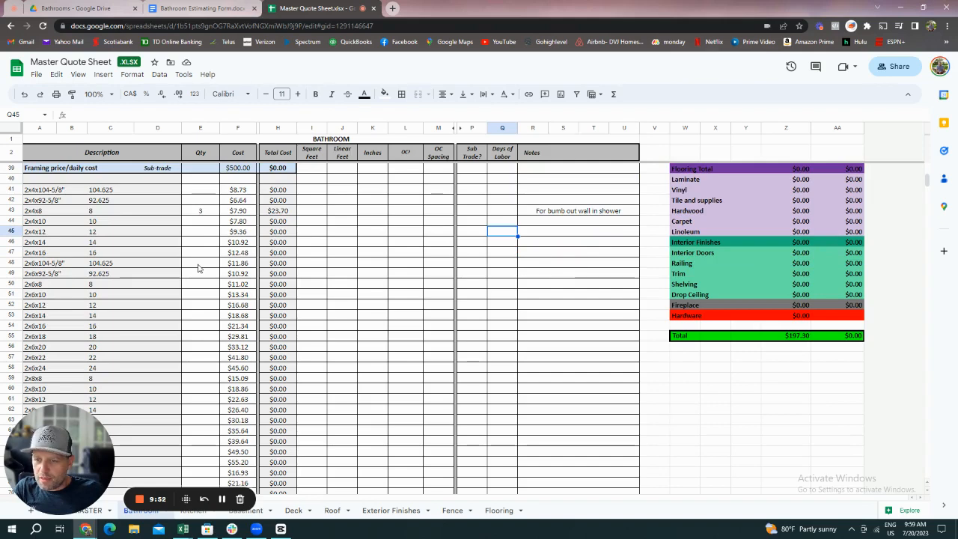
scroll(197, 268, "down", 1)
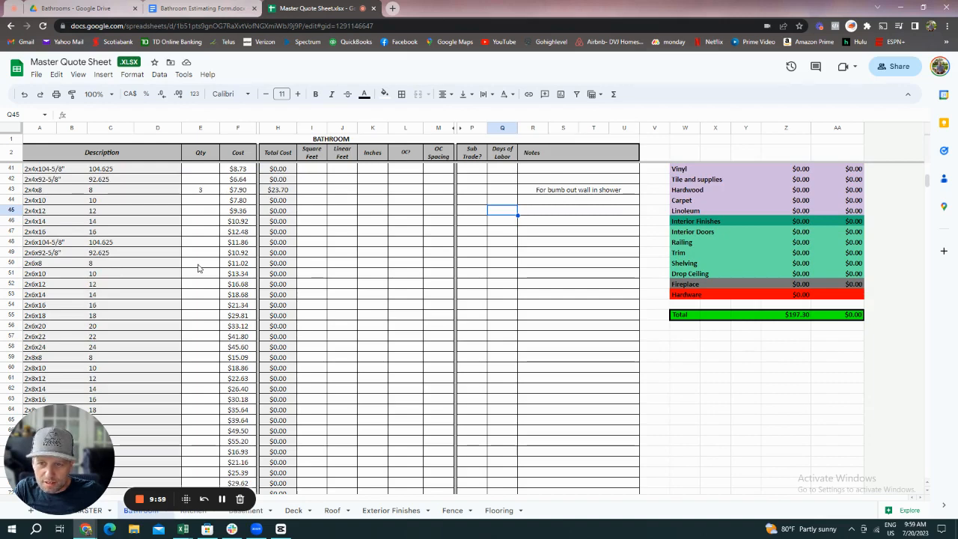
left_click(197, 191)
type("5")
left_click(176, 295)
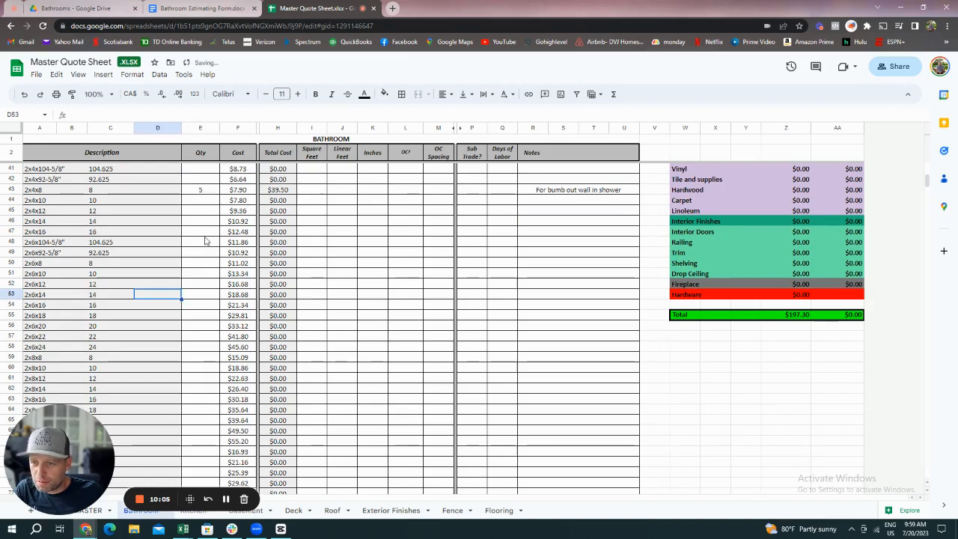
Examine the remaining framing items, including pressure treated lumber, subfloor, plywood, barn board, common pine and framing labor.
scroll(205, 242, "down", 5)
scroll(205, 241, "down", 2)
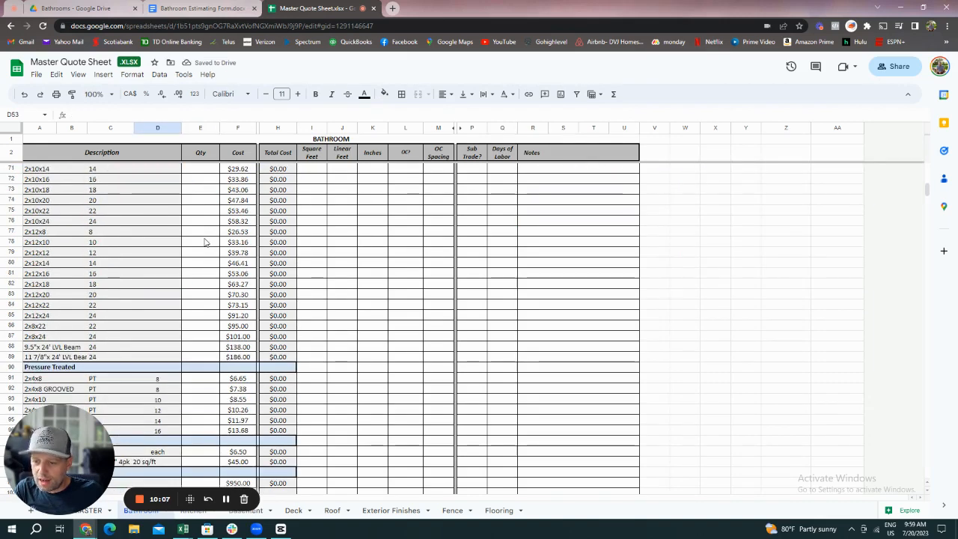
scroll(205, 242, "down", 5)
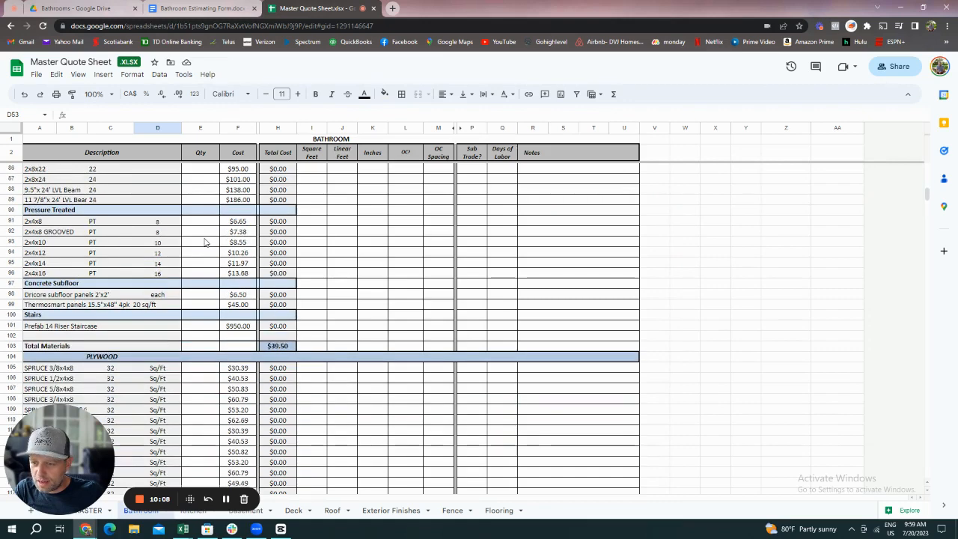
scroll(205, 242, "down", 1)
scroll(206, 241, "down", 5)
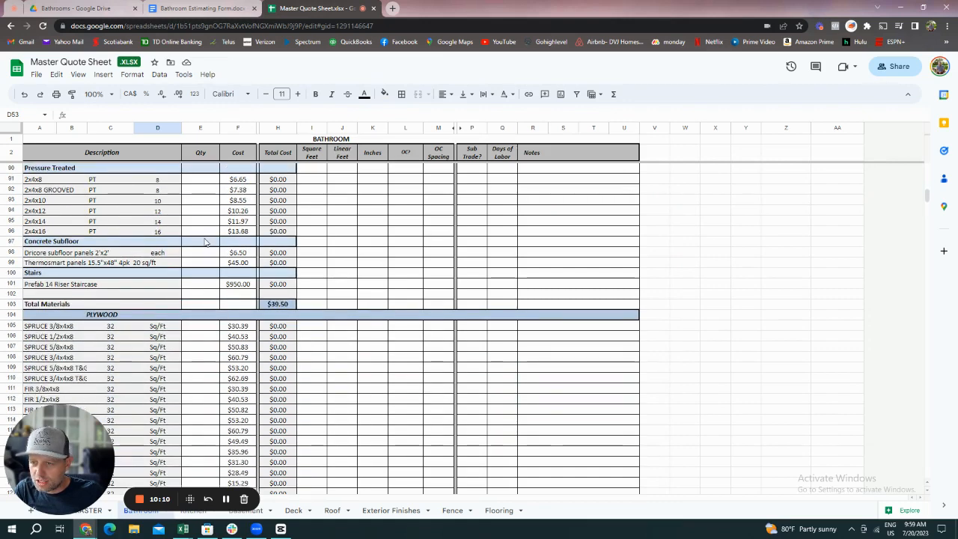
scroll(206, 241, "down", 7)
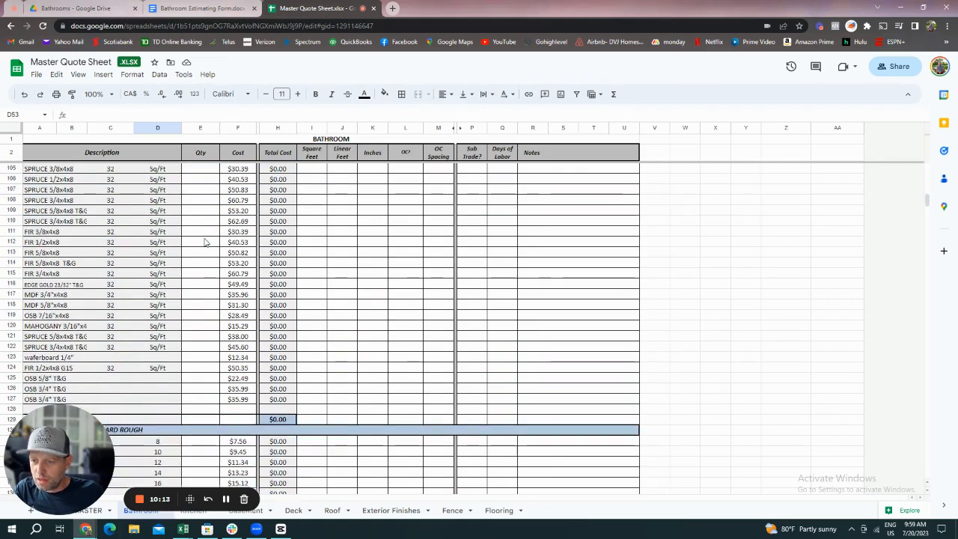
scroll(206, 241, "down", 3)
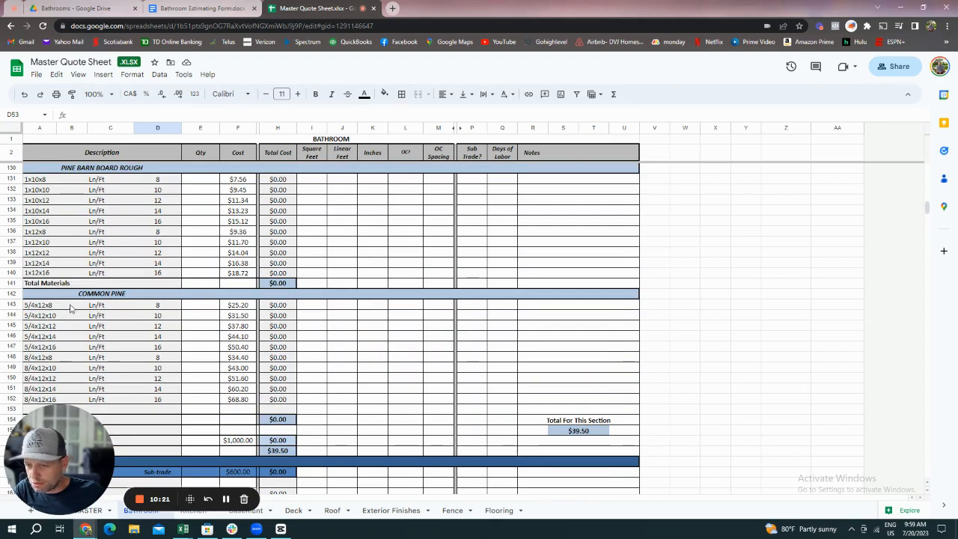
scroll(73, 312, "up", 1)
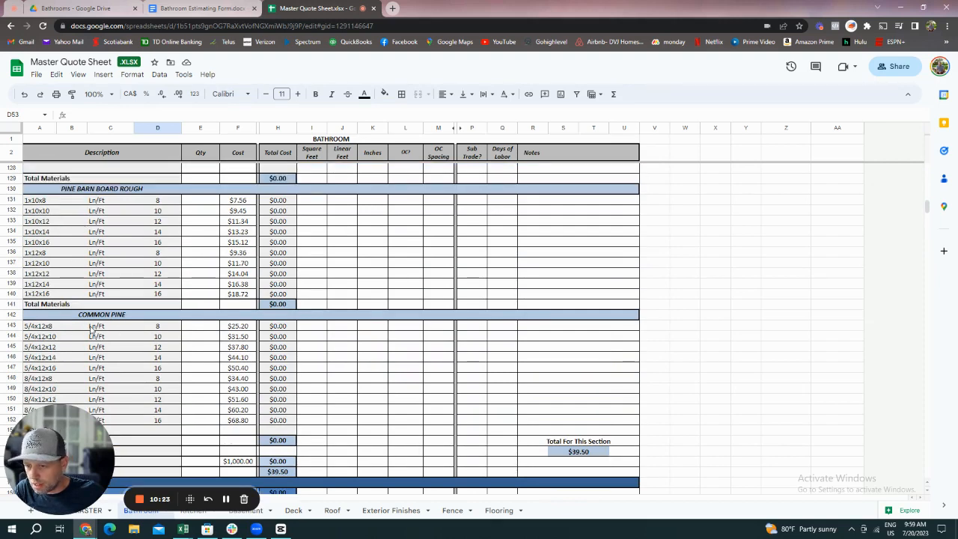
scroll(217, 393, "down", 6)
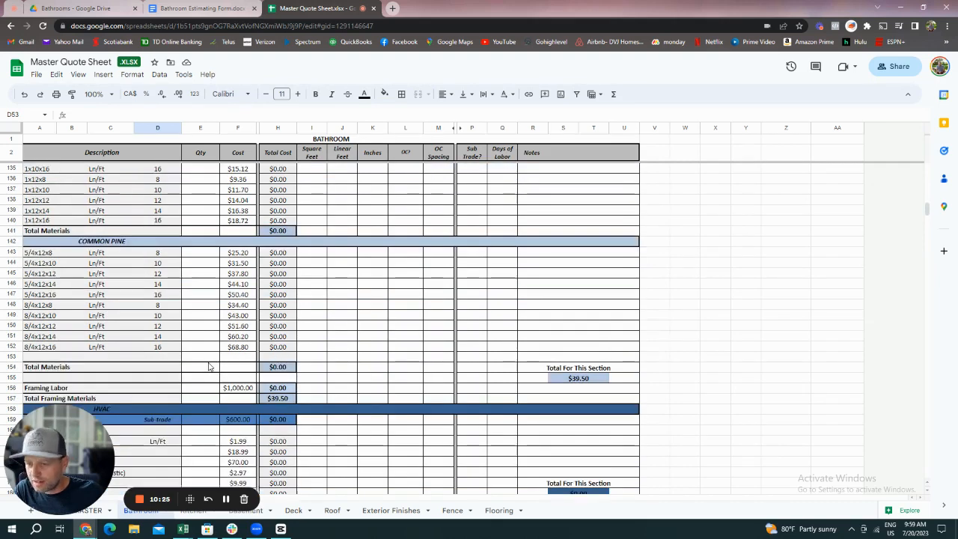
Set the heat register (3X10 White Plastic) cost to $15 and its quantity to 1 in the HVAC section.
scroll(213, 313, "down", 3)
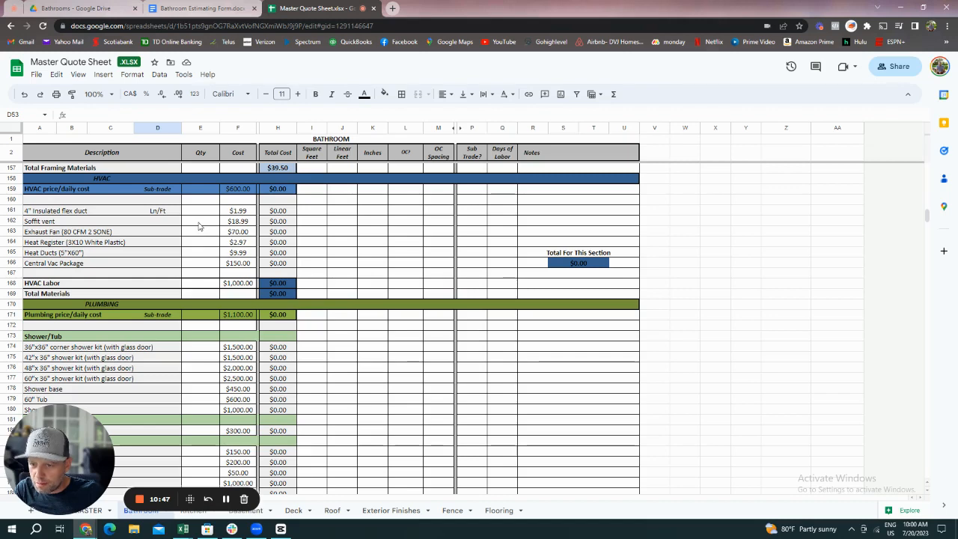
left_click(199, 245)
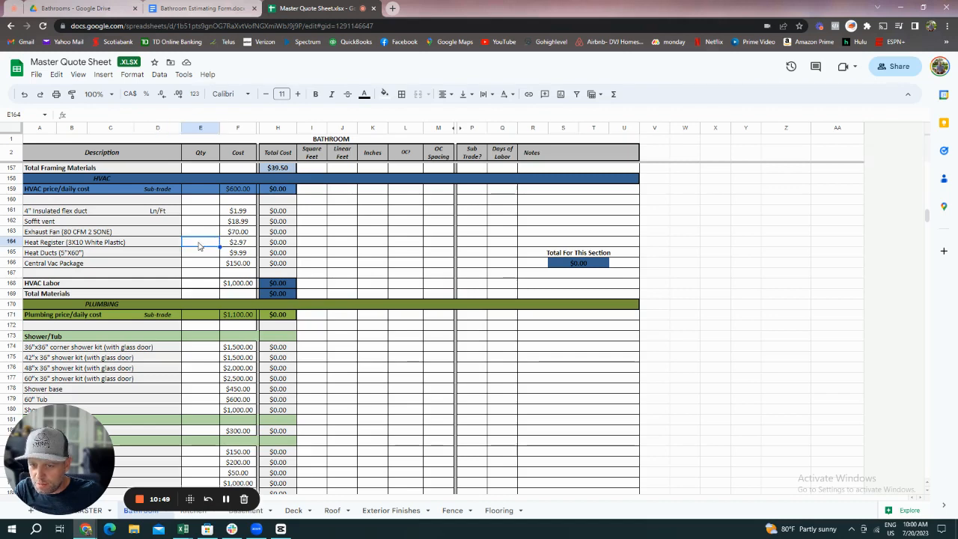
left_click(240, 244)
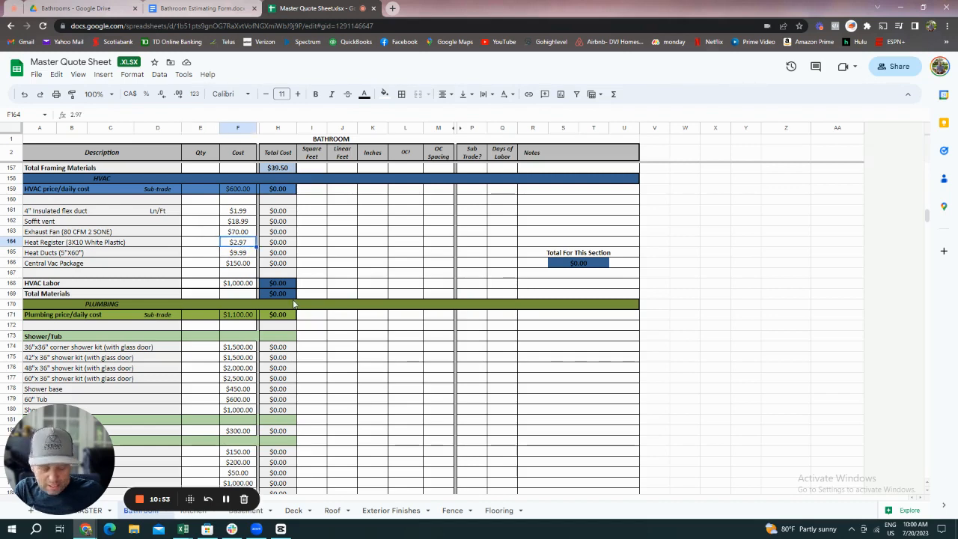
type("15")
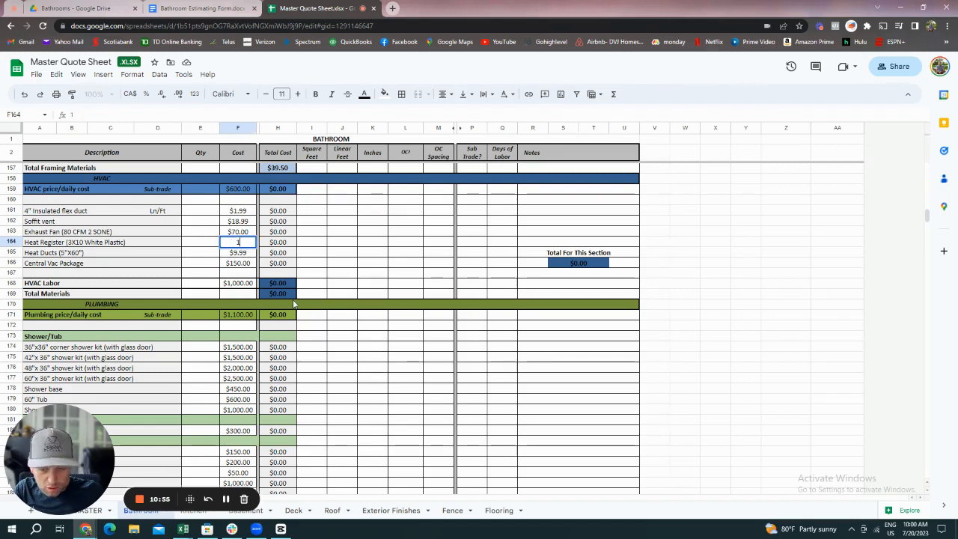
left_click(322, 262)
left_click(198, 242)
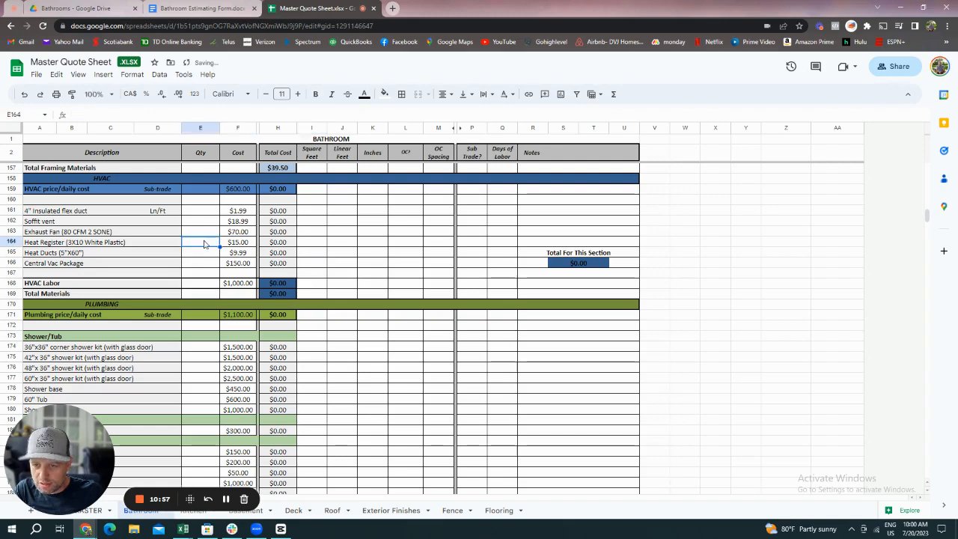
type("1")
left_click(306, 233)
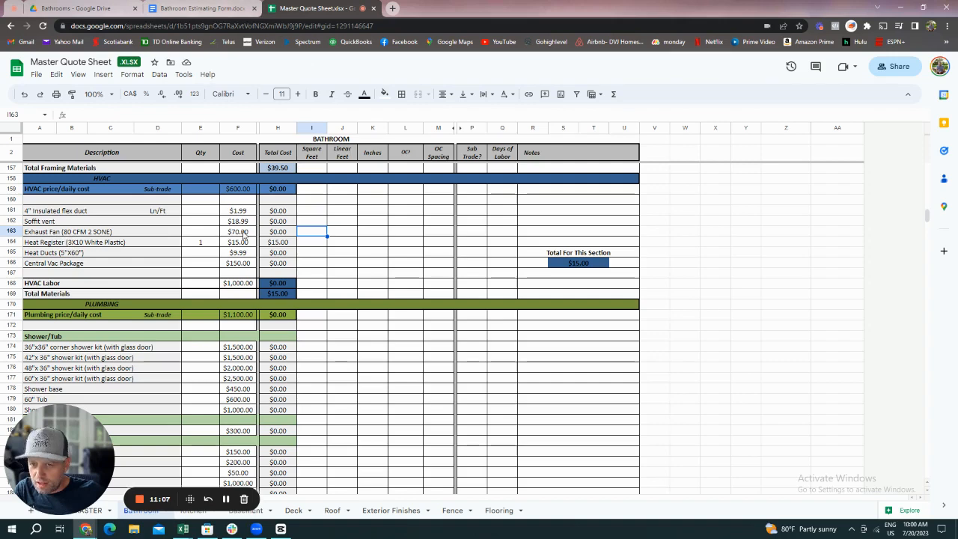
Enter a quantity of 1 for the exhaust fan (80 CFM 2 SONE) in the HVAC section.
left_click(203, 234)
type("1")
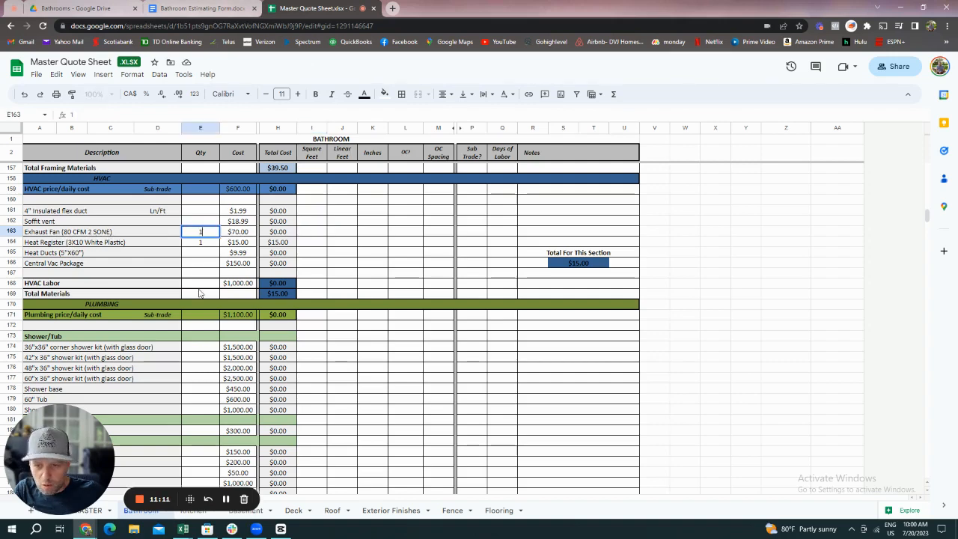
left_click(202, 285)
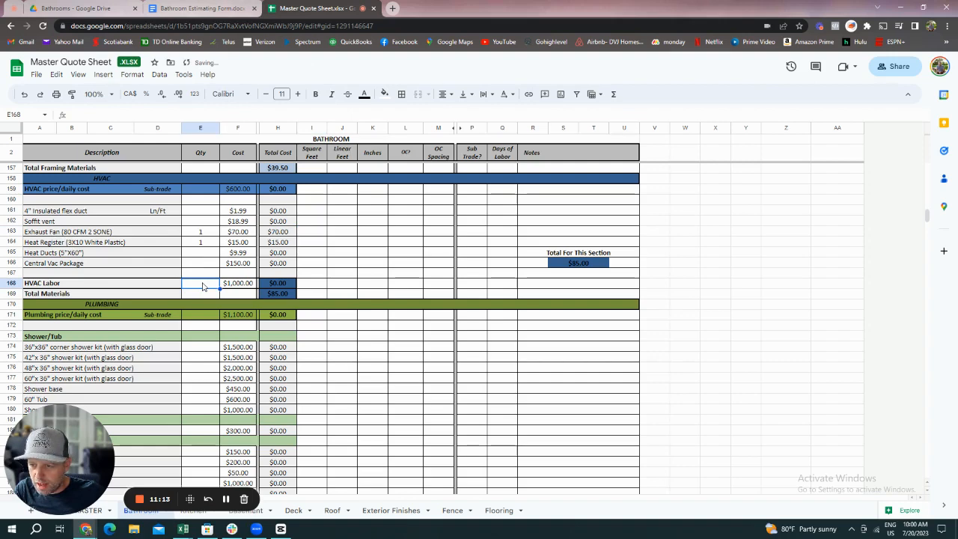
Set the HVAC labor cost to $100 and its quantity to 1.
scroll(202, 286, "down", 1)
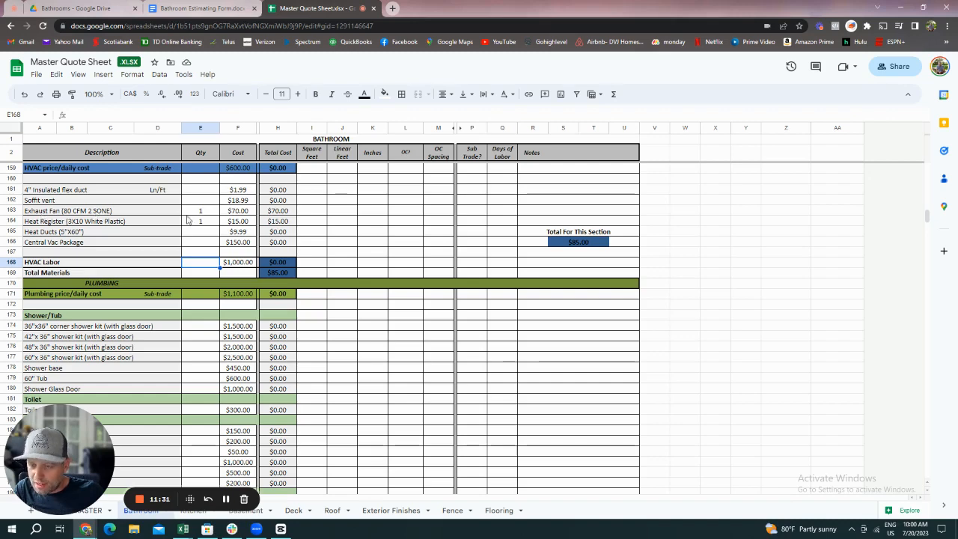
left_click(237, 263)
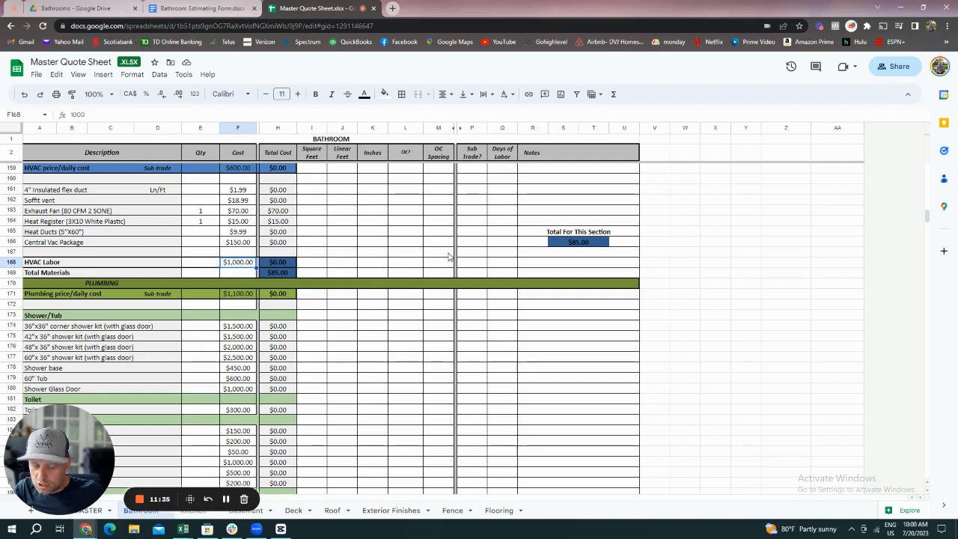
key("Delete")
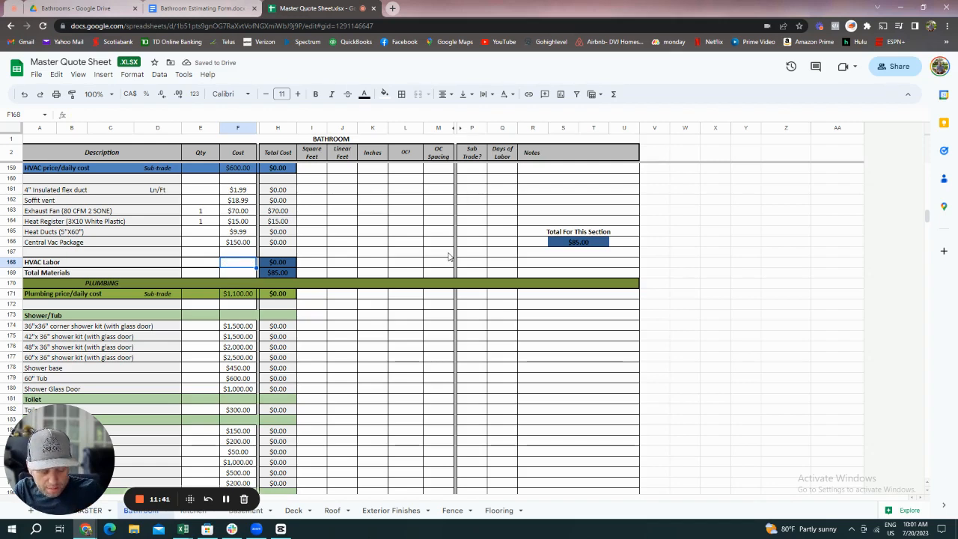
type("100")
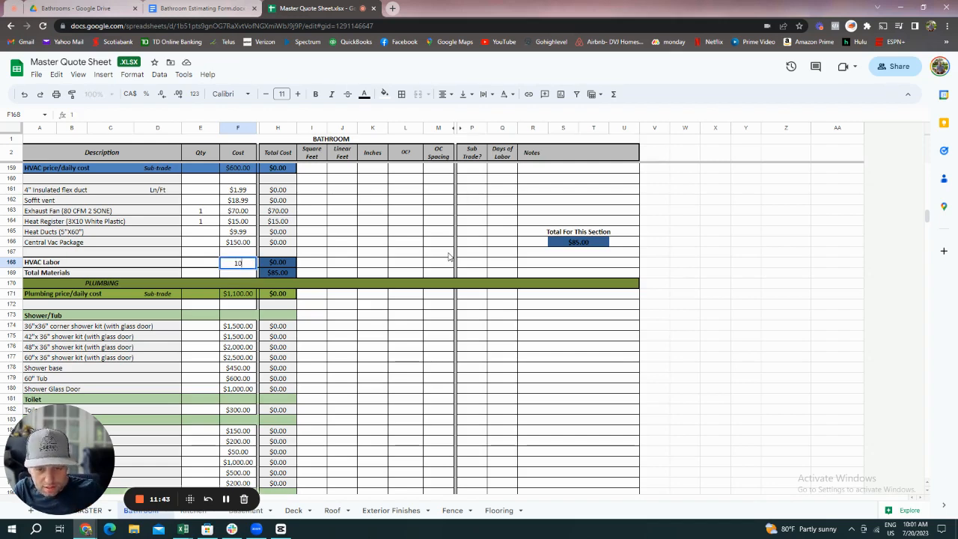
left_click(184, 265)
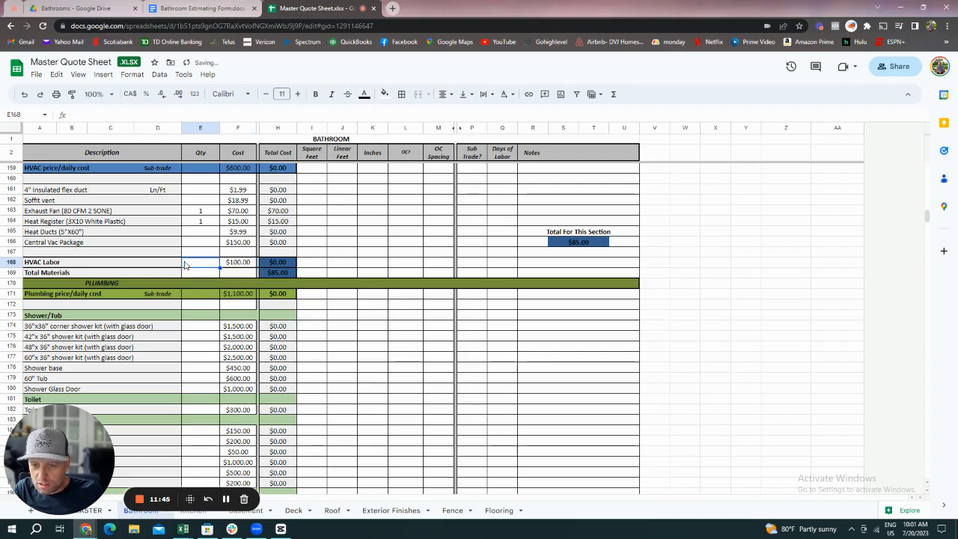
type("1")
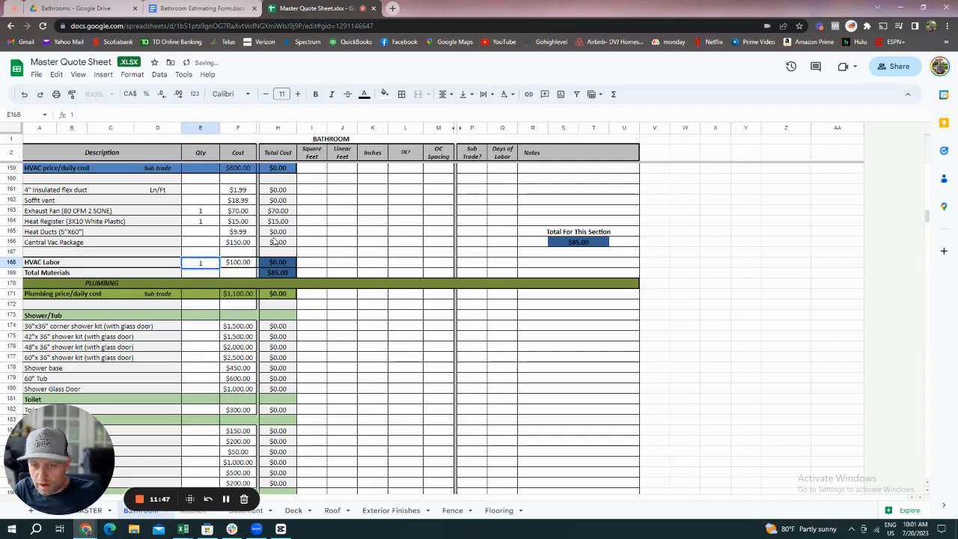
left_click(329, 245)
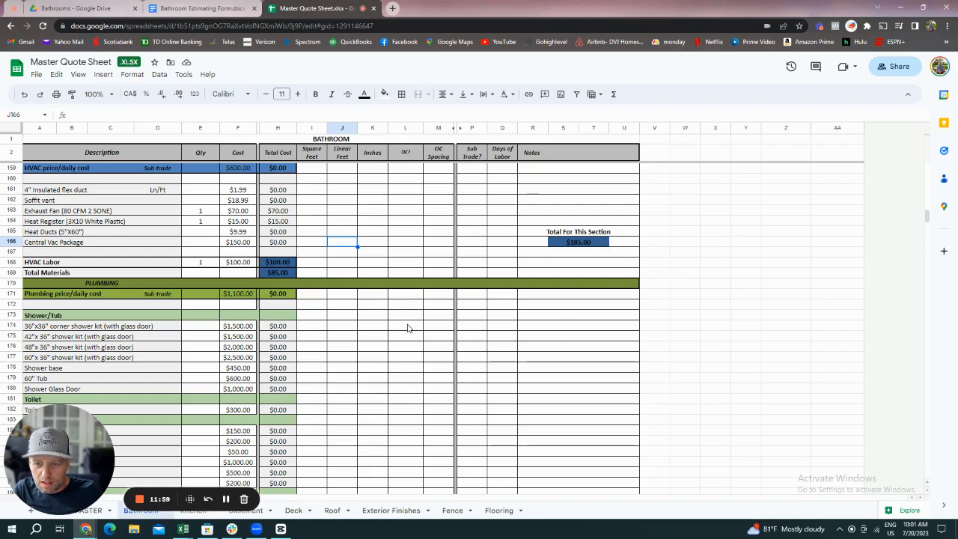
Enter a quantity of 1 for the 60"x 36" shower kit with glass door in the plumbing section.
scroll(408, 327, "down", 1)
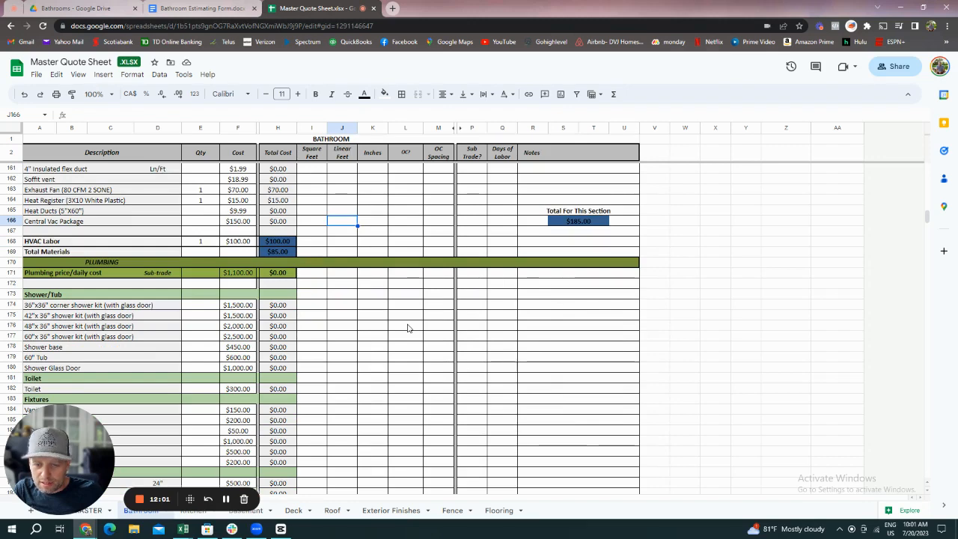
scroll(408, 328, "down", 1)
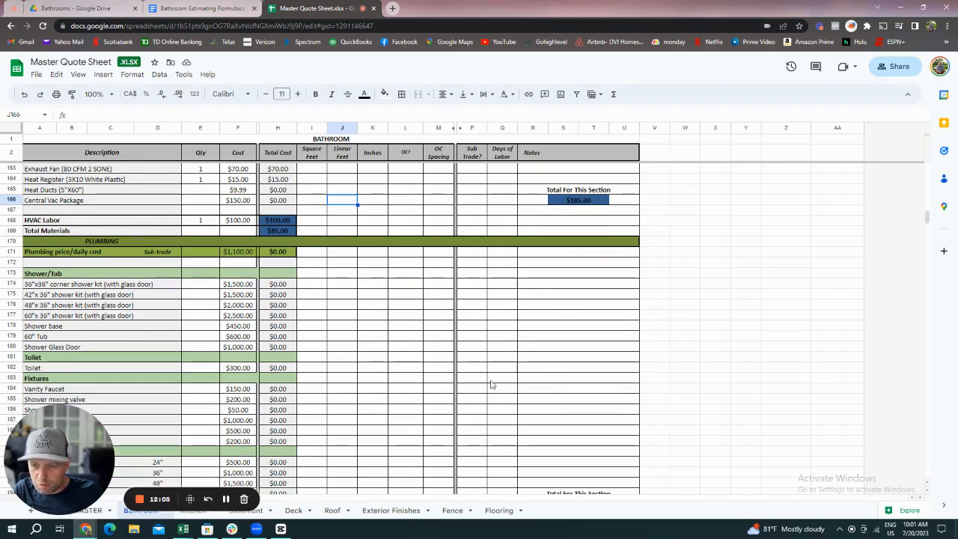
scroll(198, 309, "down", 3)
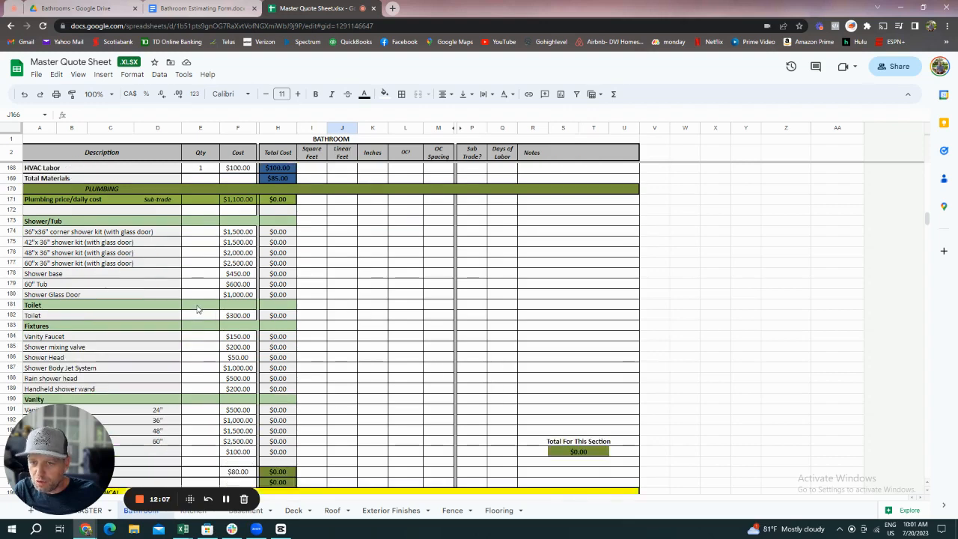
scroll(198, 309, "down", 1)
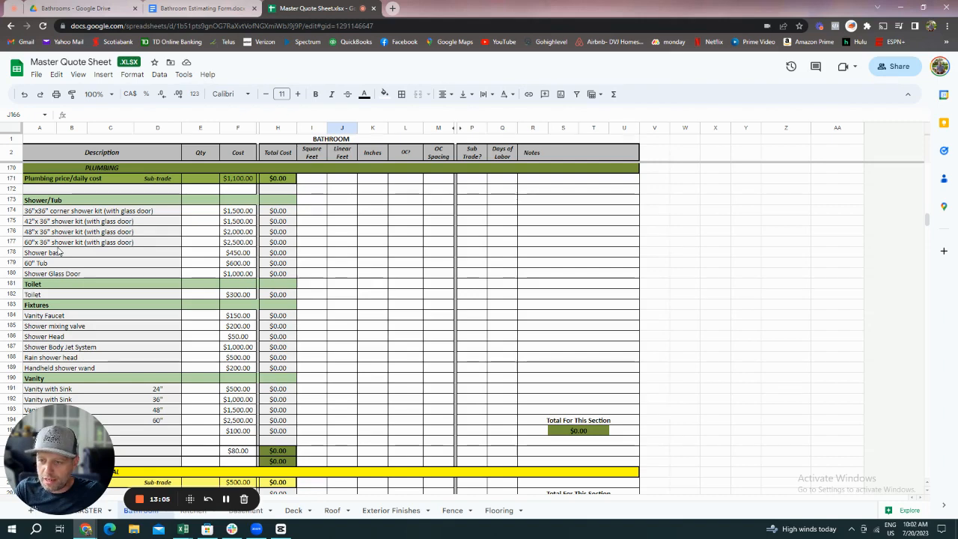
left_click(200, 244)
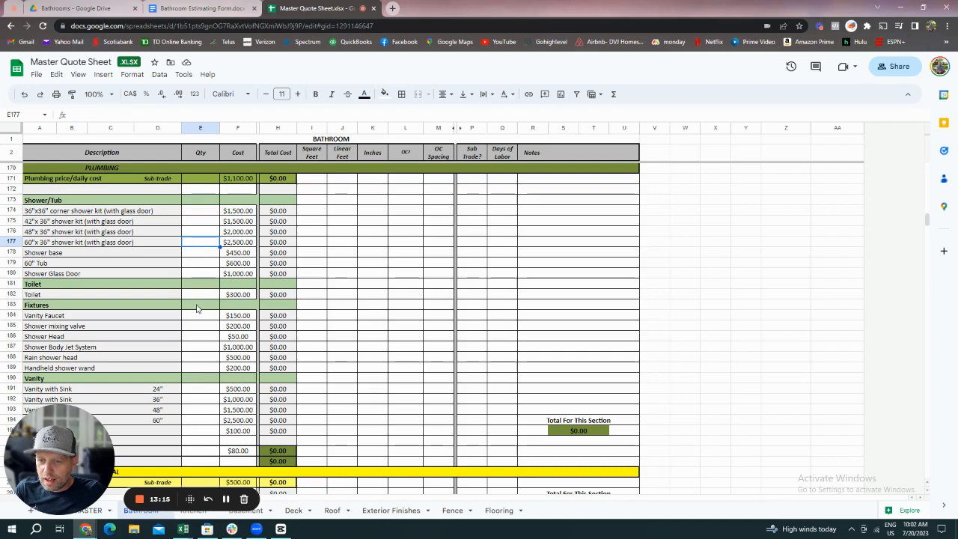
type("1")
left_click(244, 285)
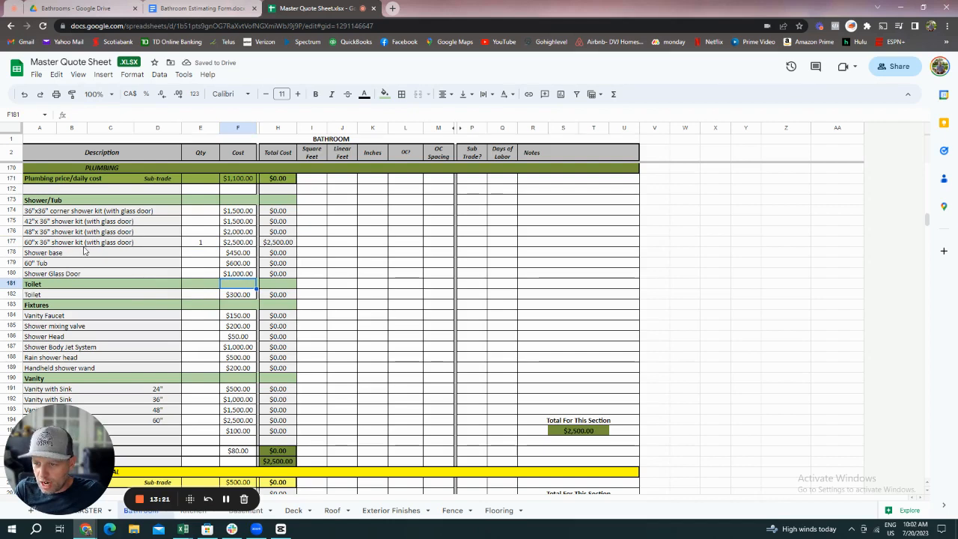
Set the toilet cost to $350 and its quantity to 1 in the plumbing section.
scroll(203, 270, "down", 1)
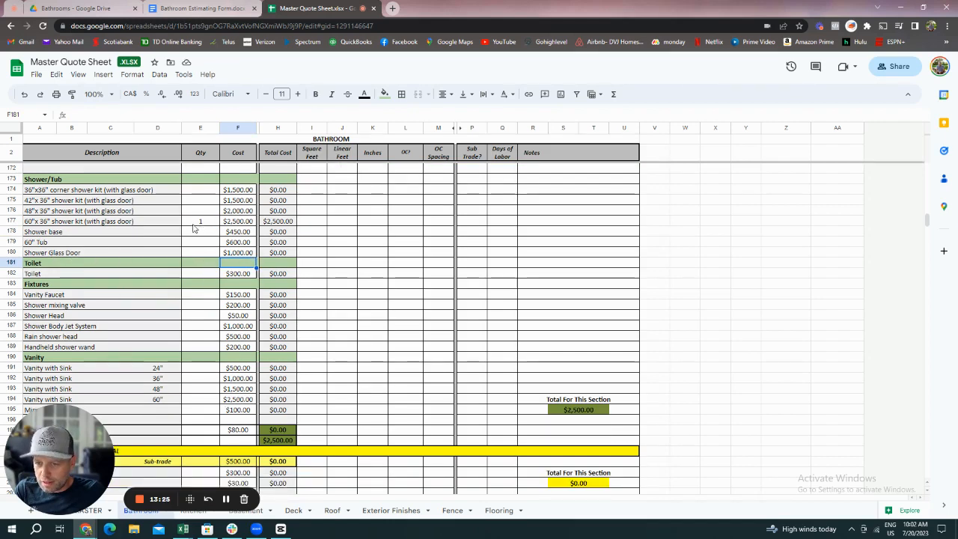
scroll(219, 265, "down", 1)
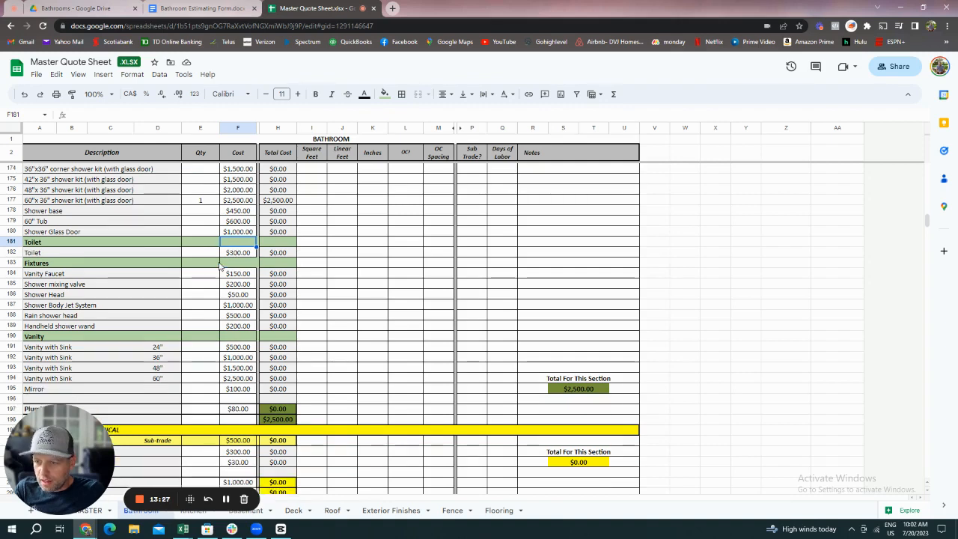
left_click(206, 253)
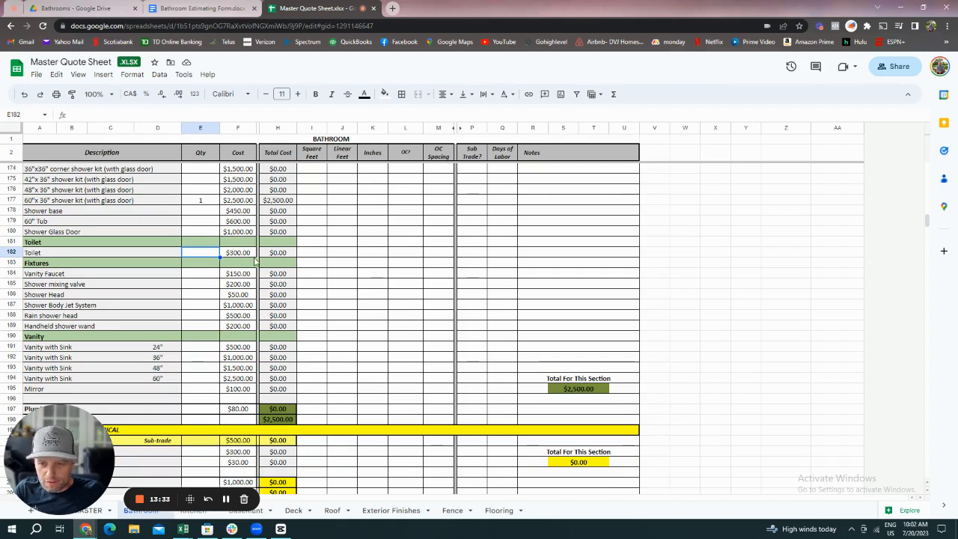
left_click(249, 255)
type("350")
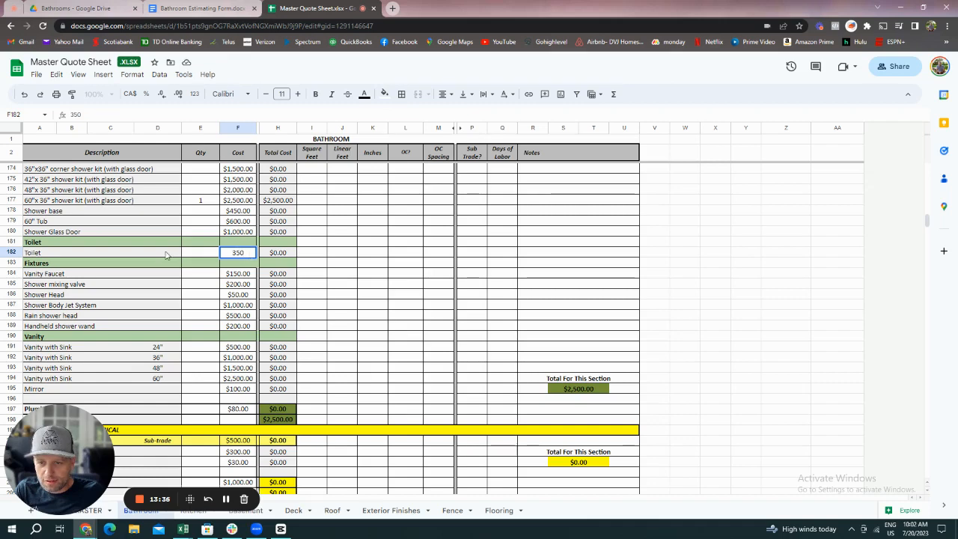
left_click(215, 255)
type("1")
left_click(194, 315)
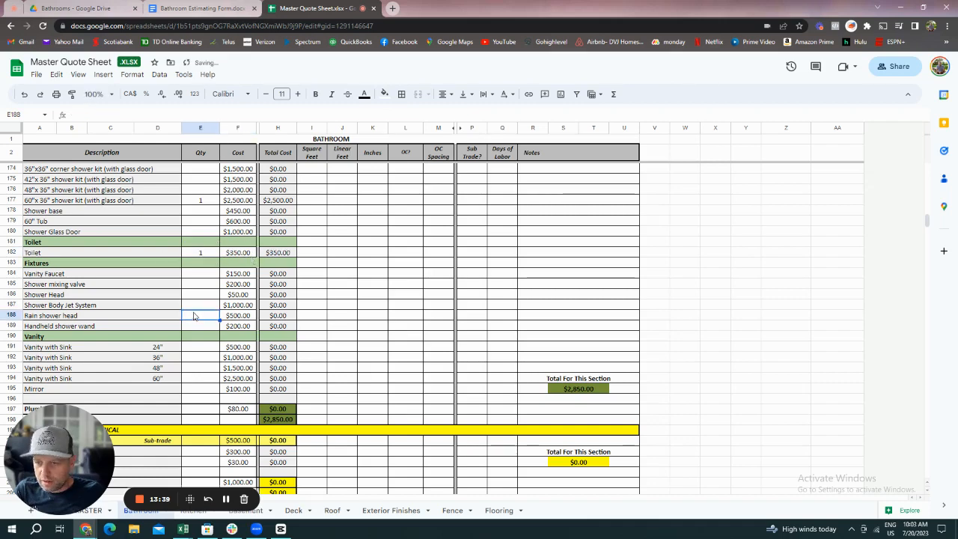
Enter the fixture quantities: 2 vanity faucets, 1 shower mixing valve and 1 shower head.
scroll(228, 290, "down", 1)
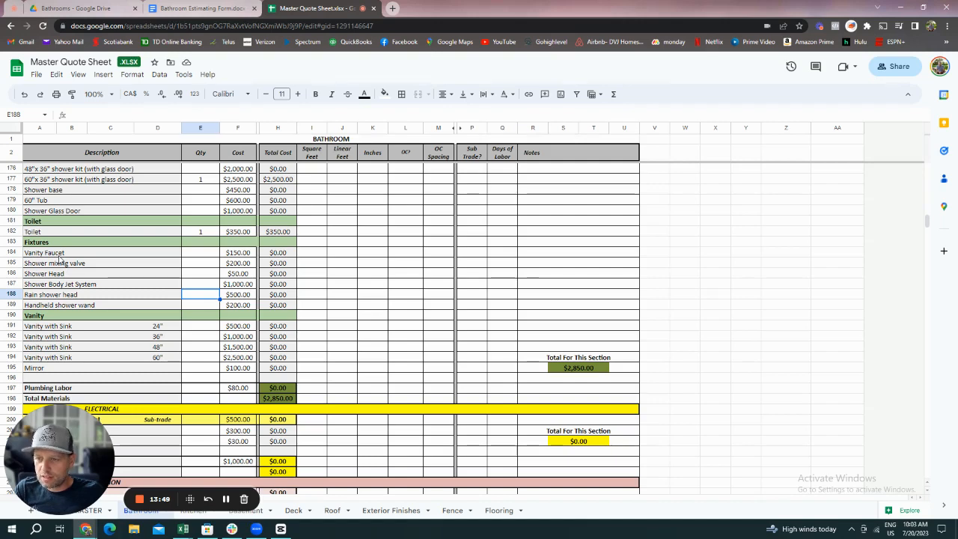
left_click(200, 254)
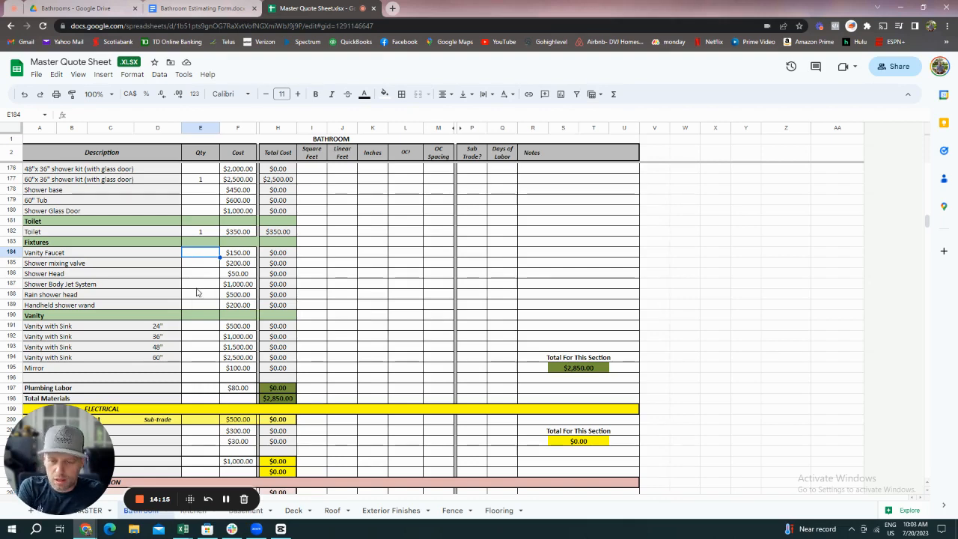
type("2")
key("Return")
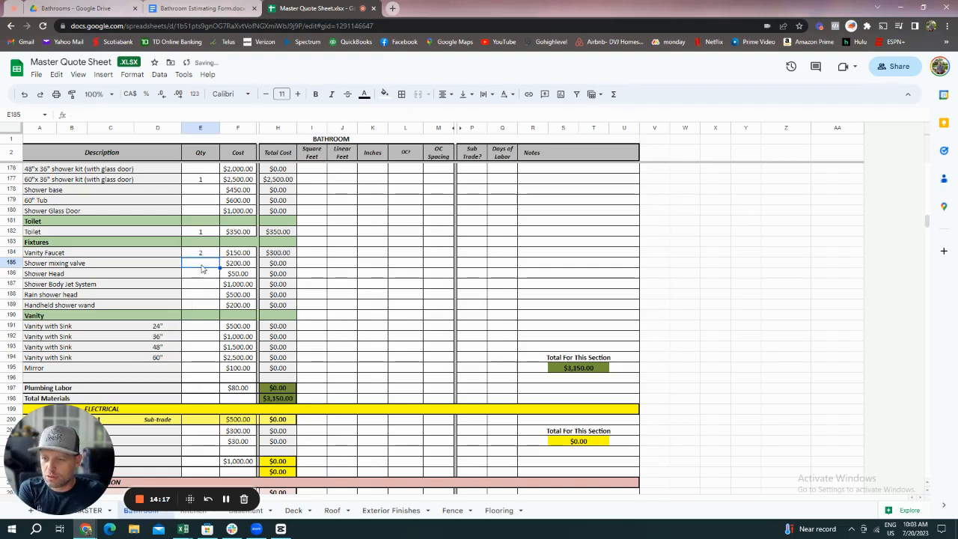
type("1")
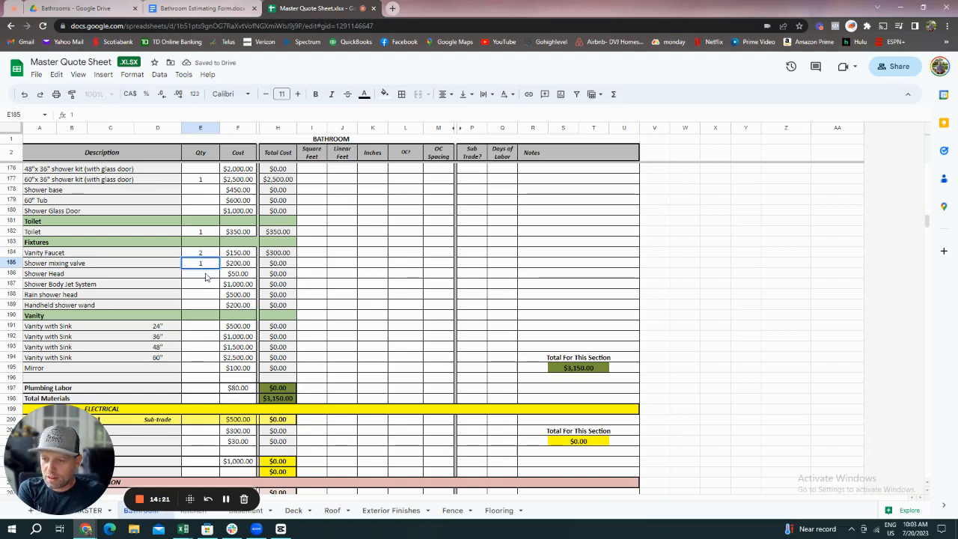
key("Return")
type("1")
key("Return")
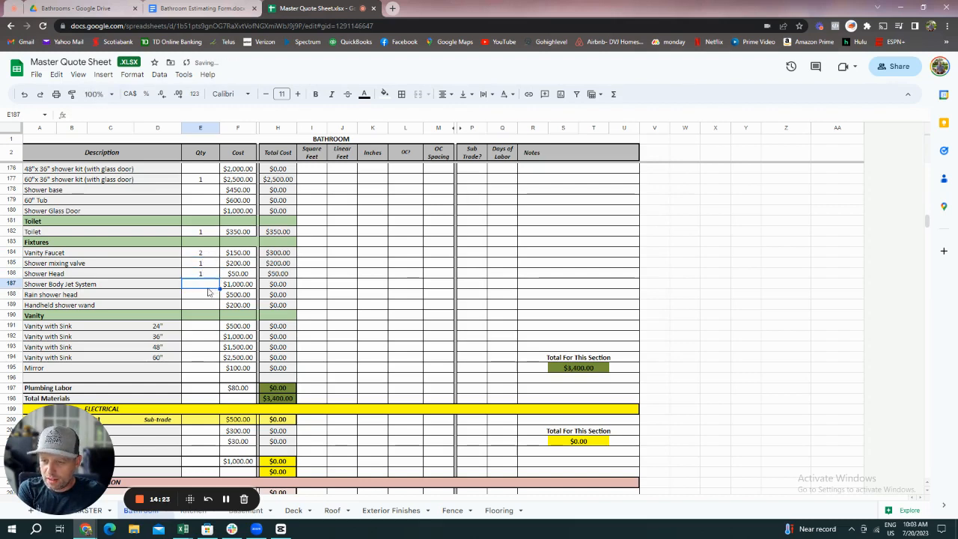
Enter a quantity of 1 for the 60" vanity with sink and set its cost to $3,000.
left_click(206, 299)
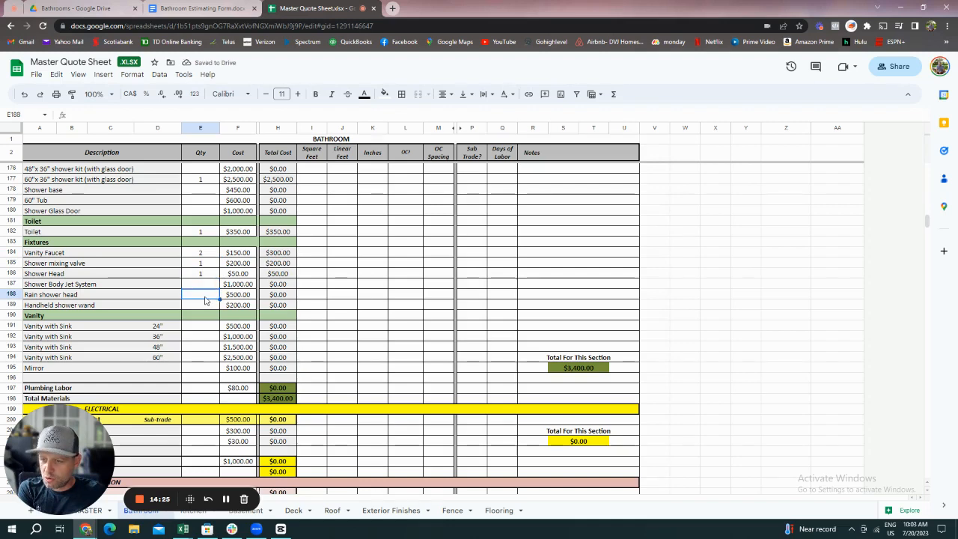
left_click(202, 309)
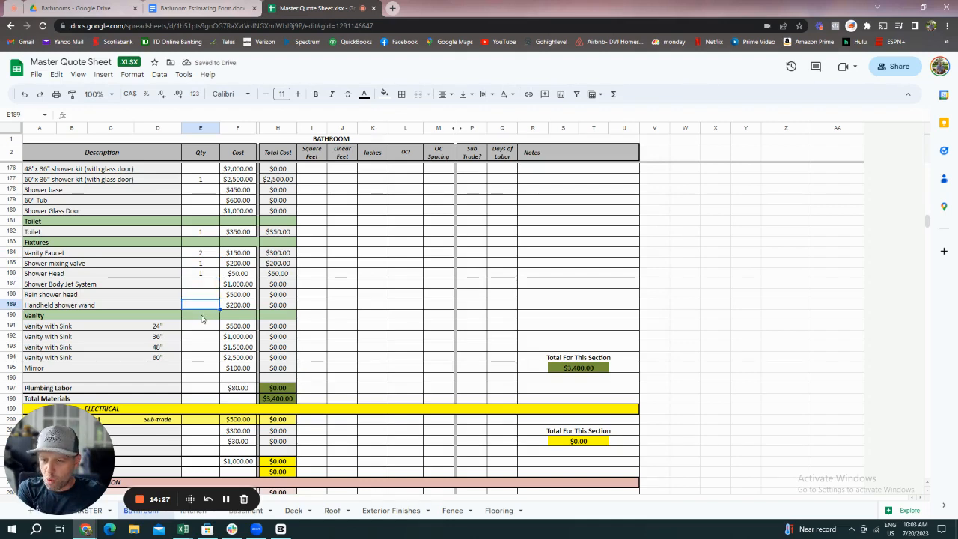
left_click(205, 328)
scroll(204, 333, "down", 1)
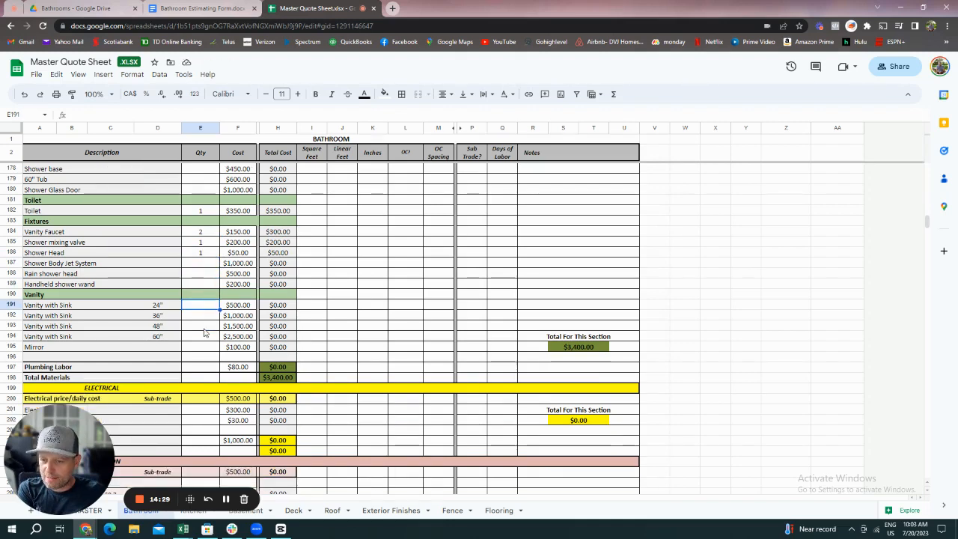
left_click(203, 338)
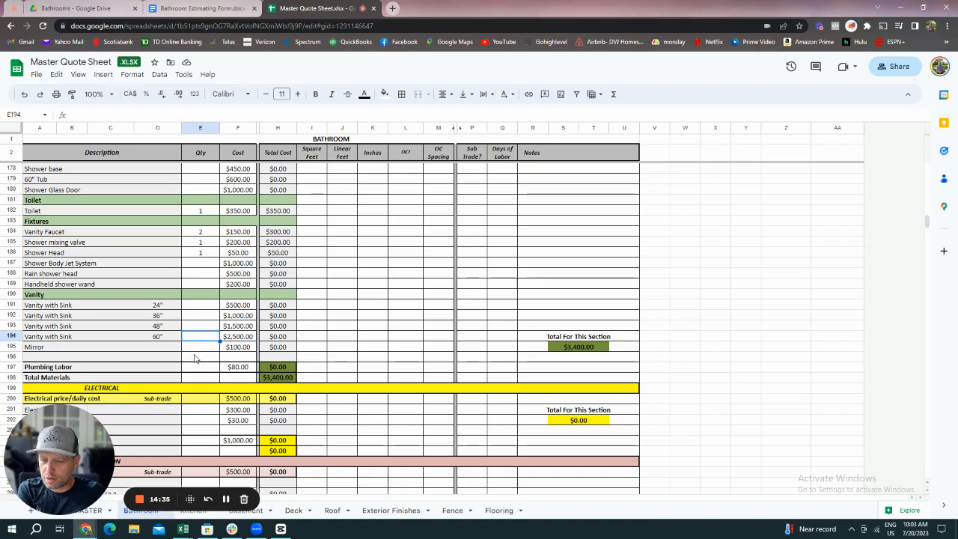
type("1")
key("Return")
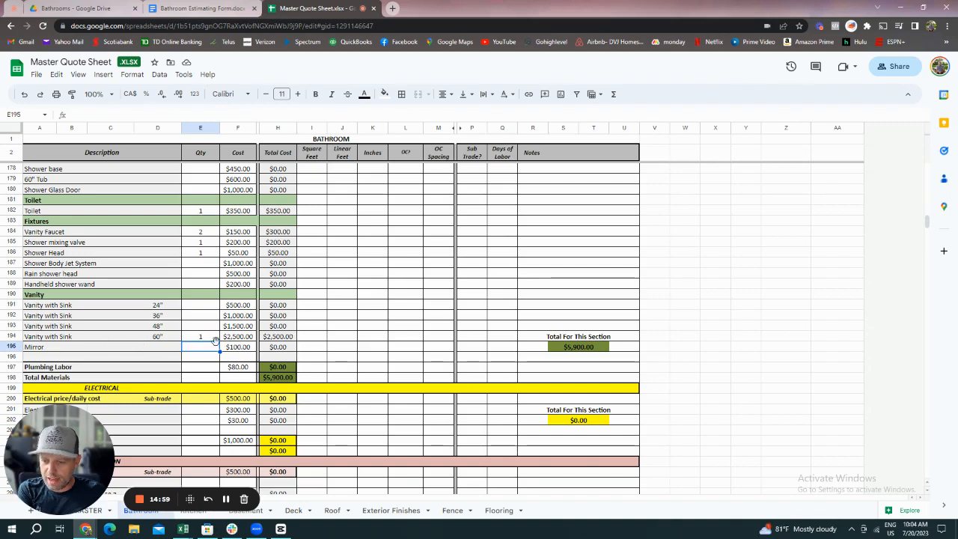
left_click(245, 337)
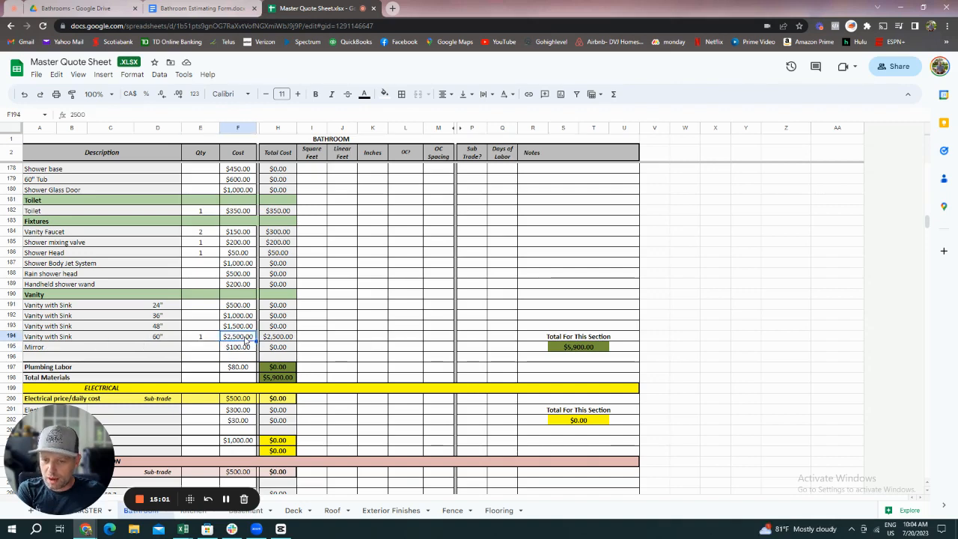
type("3,00")
type("0")
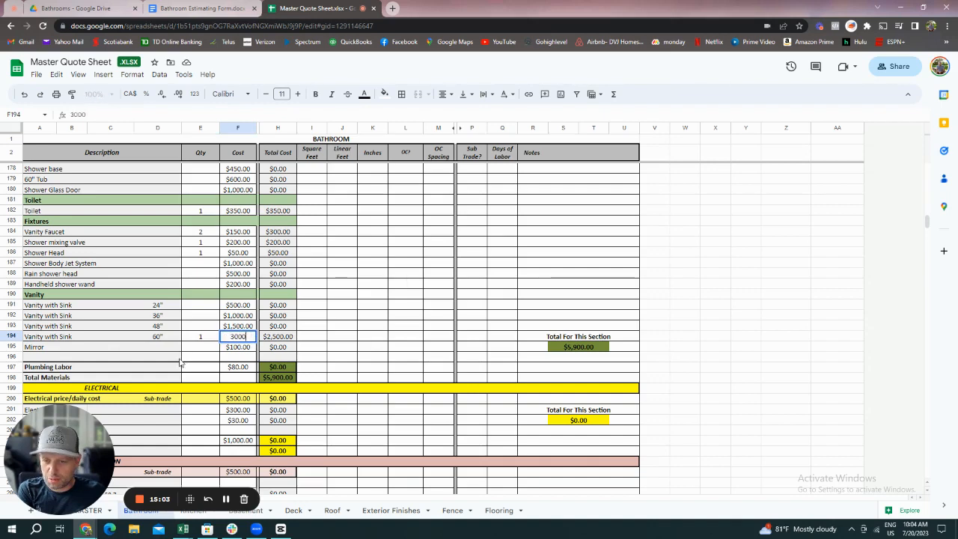
Enter a quantity of 2 for the mirror in the vanity group.
left_click(199, 348)
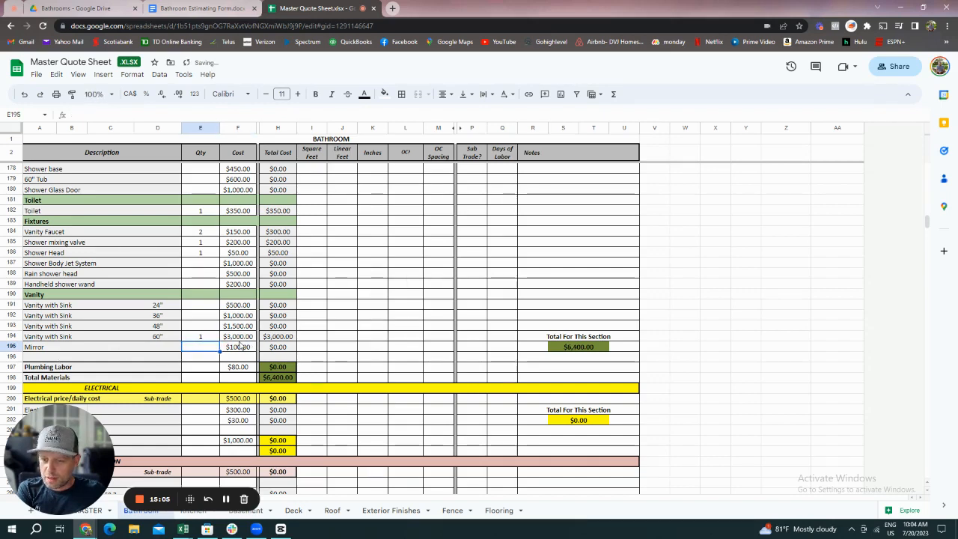
type("2")
left_click(229, 368)
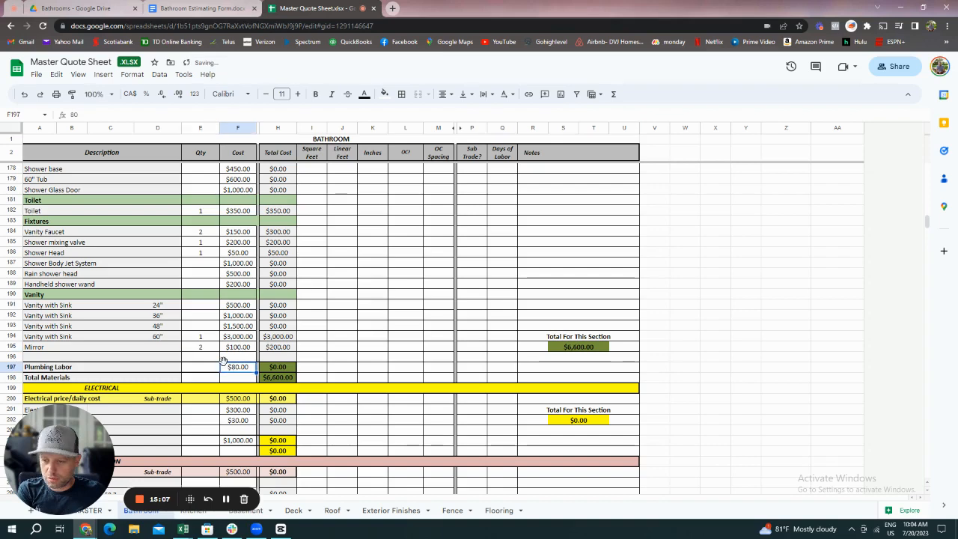
Review the plumbing section's items, quantities and costs from the sub-trade price row down to plumbing labor.
scroll(224, 359, "down", 1)
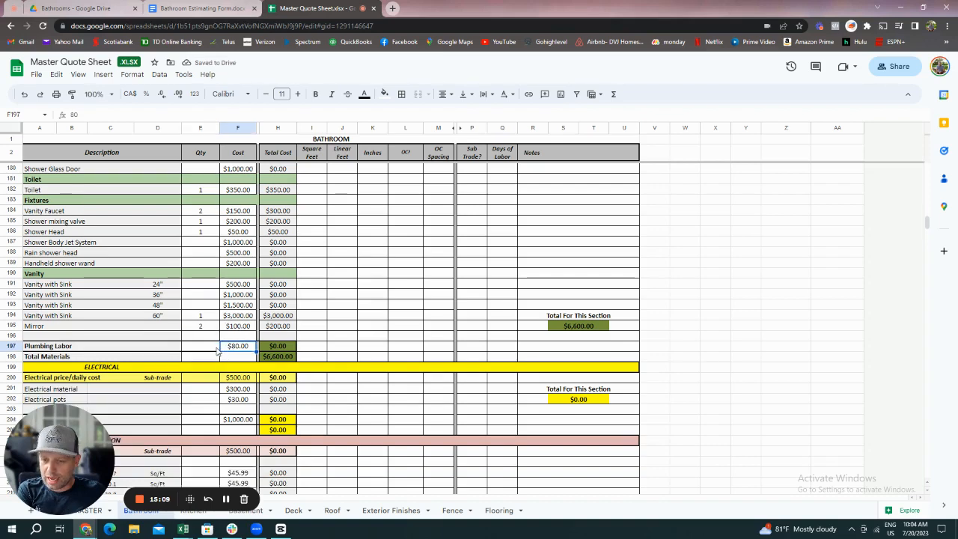
scroll(217, 351, "up", 1)
scroll(217, 350, "up", 3)
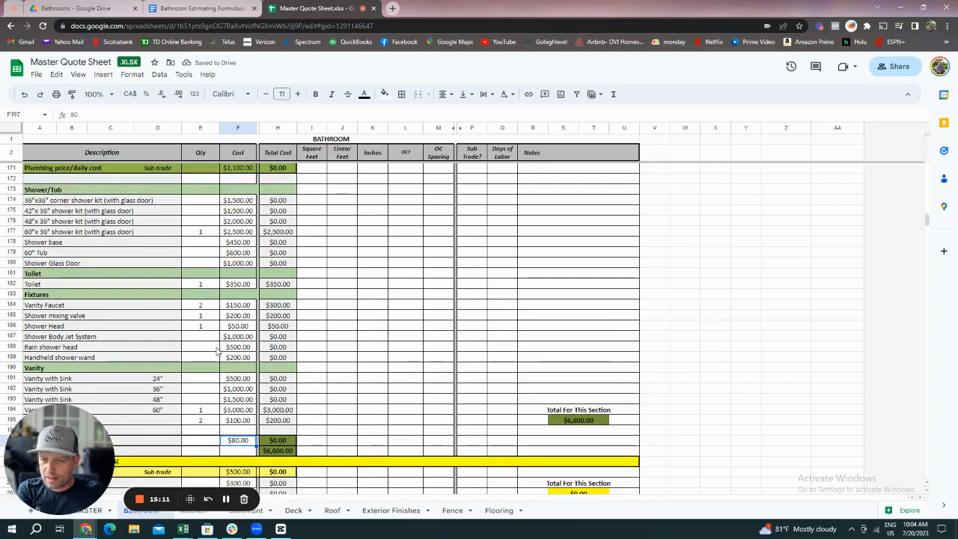
scroll(217, 348, "up", 5)
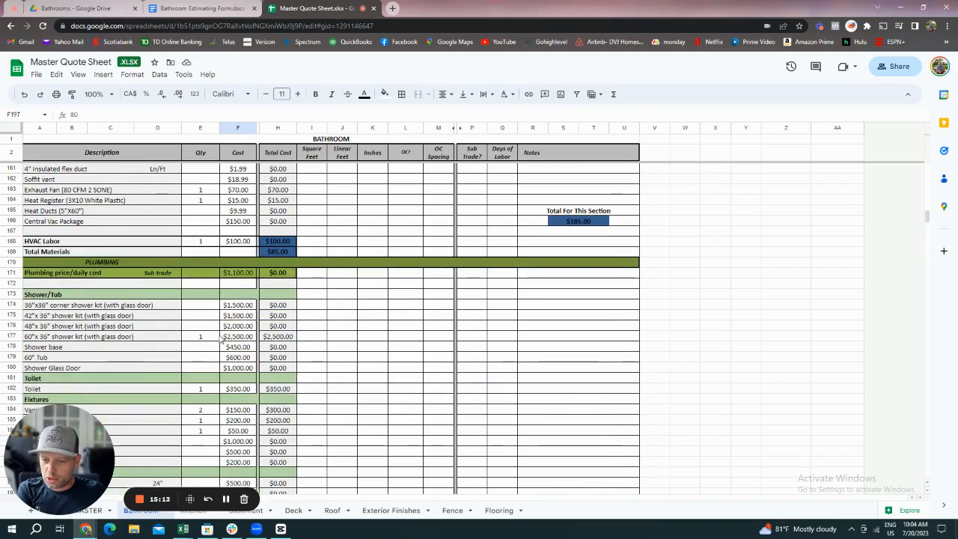
scroll(221, 339, "down", 1)
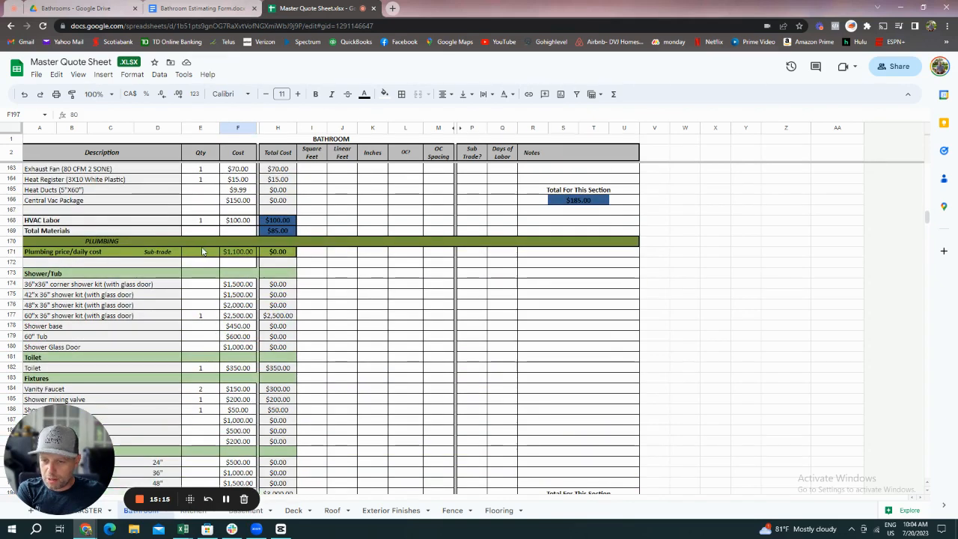
scroll(206, 323, "down", 1)
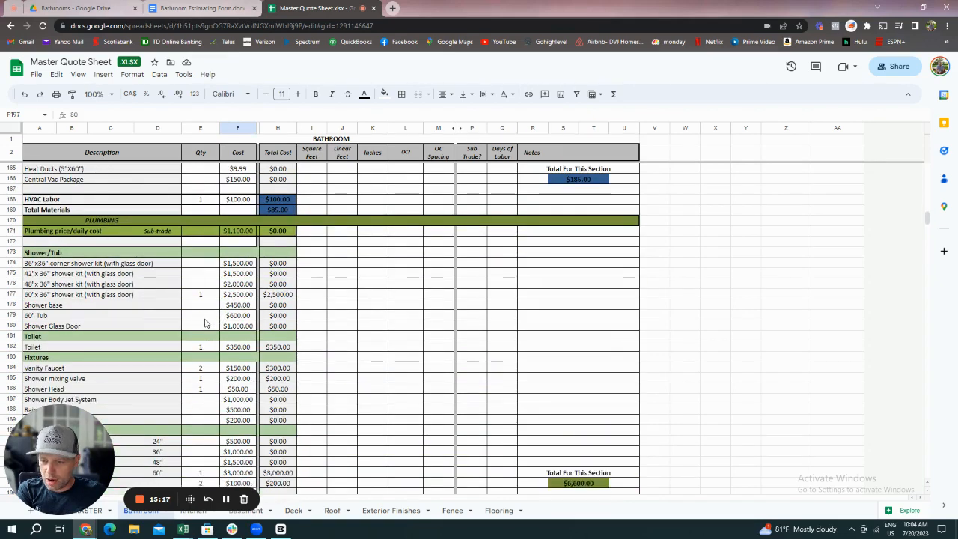
scroll(206, 323, "down", 1)
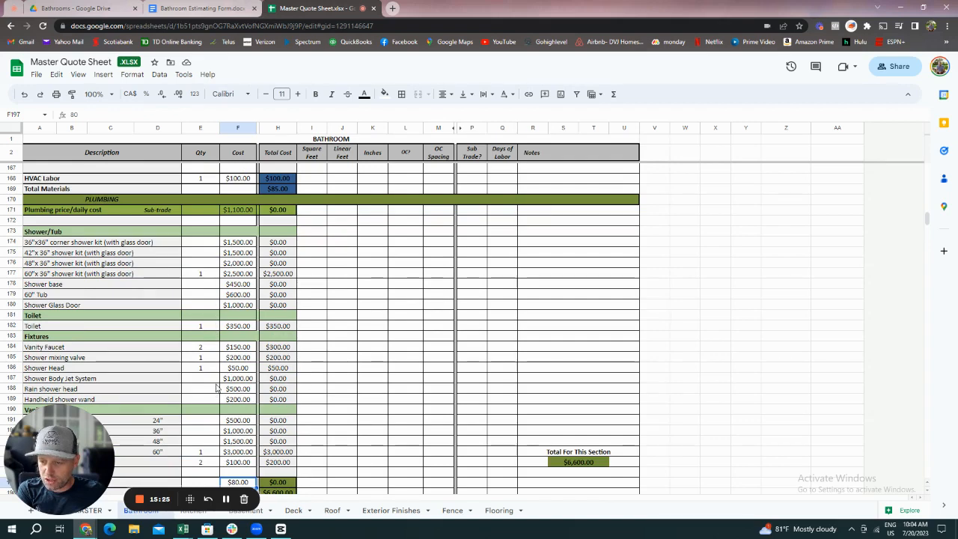
scroll(193, 375, "down", 1)
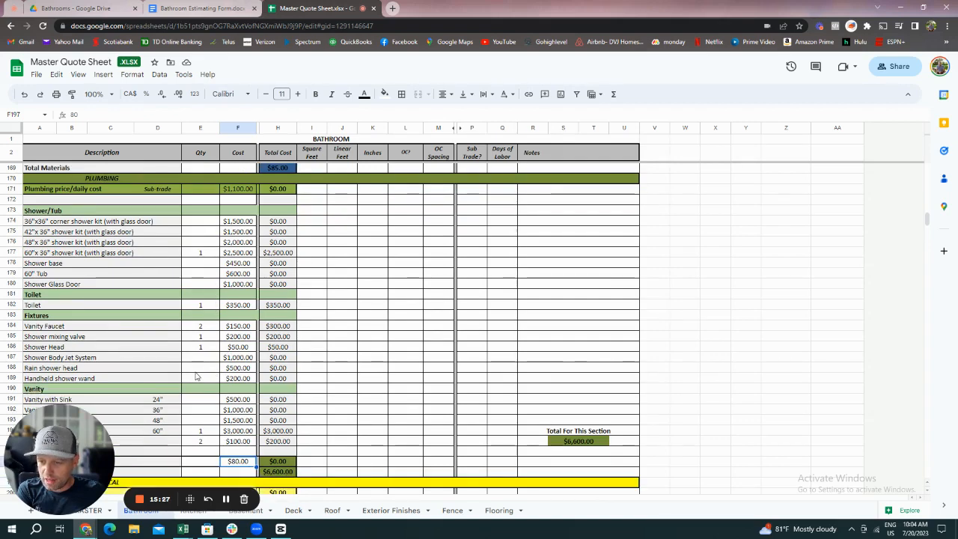
scroll(195, 376, "down", 2)
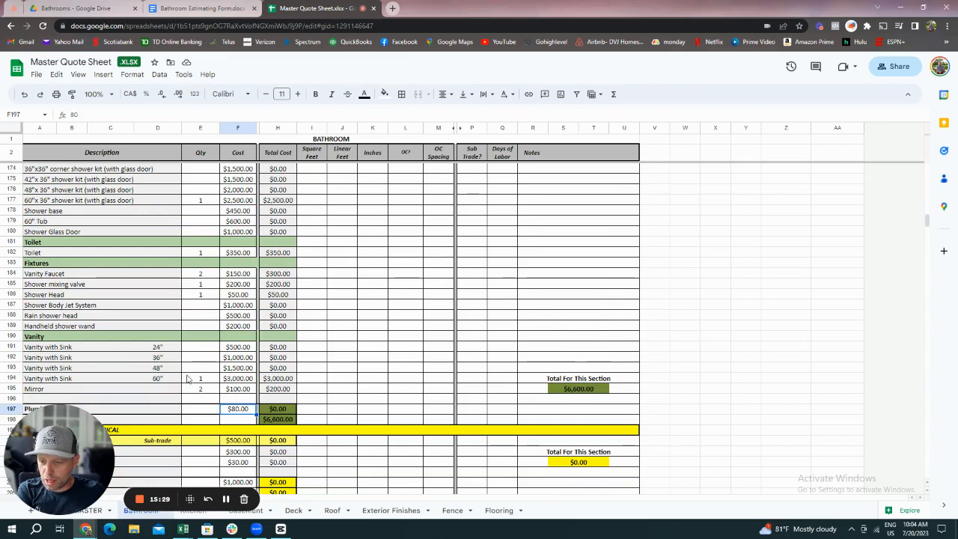
Enter a quantity of 1 for the sub-trade plumbing price/daily cost.
scroll(187, 377, "up", 5)
left_click(204, 266)
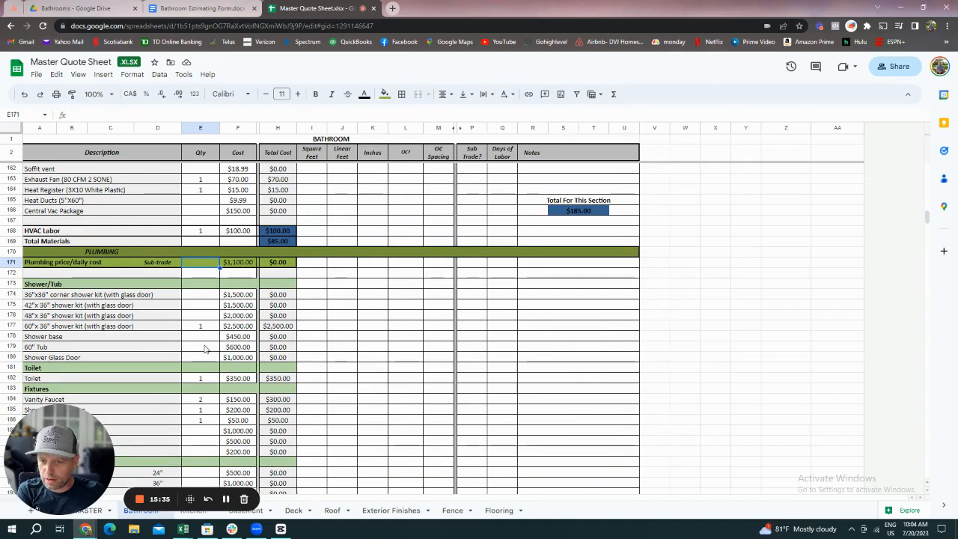
type("1")
left_click(343, 286)
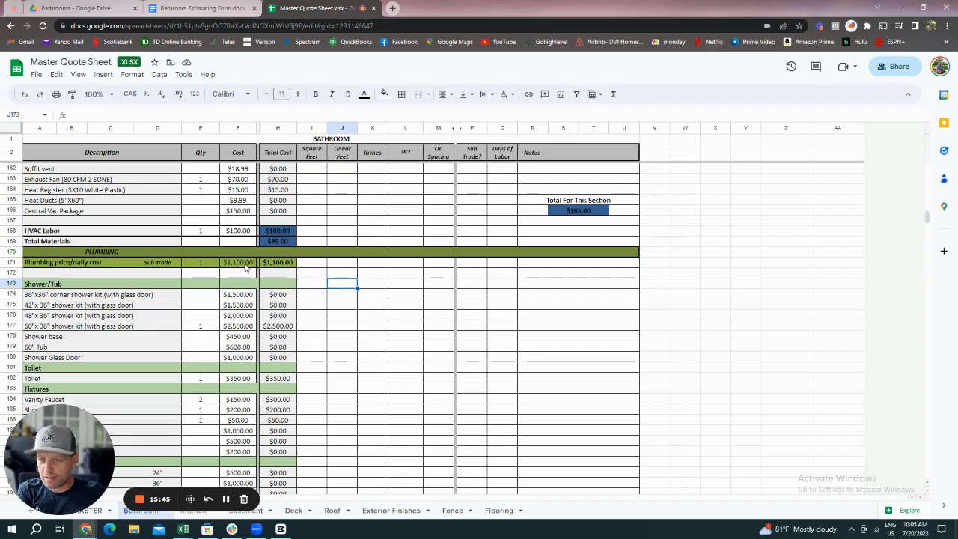
Set the plumbing labor cost to $100 and its quantity to 2.
left_click(207, 335)
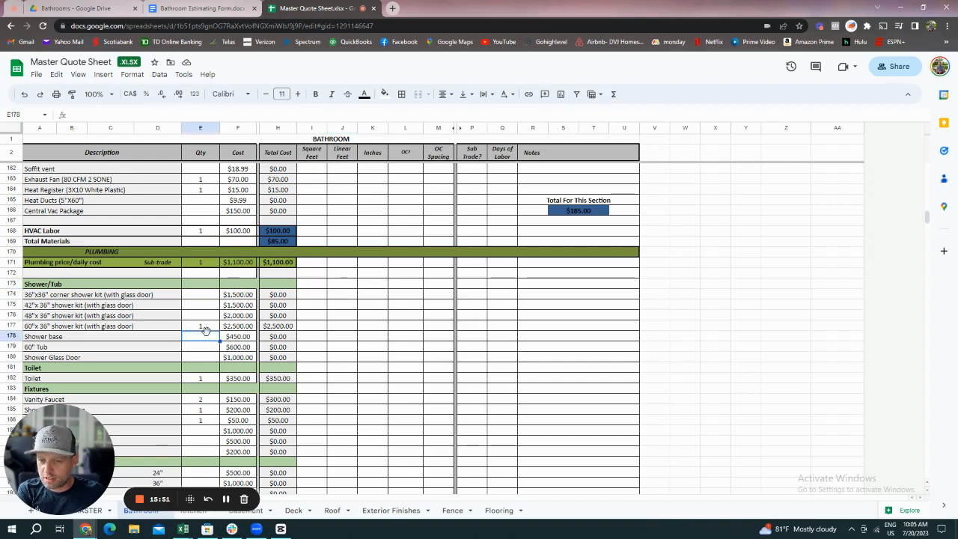
scroll(207, 334, "down", 1)
scroll(207, 333, "down", 4)
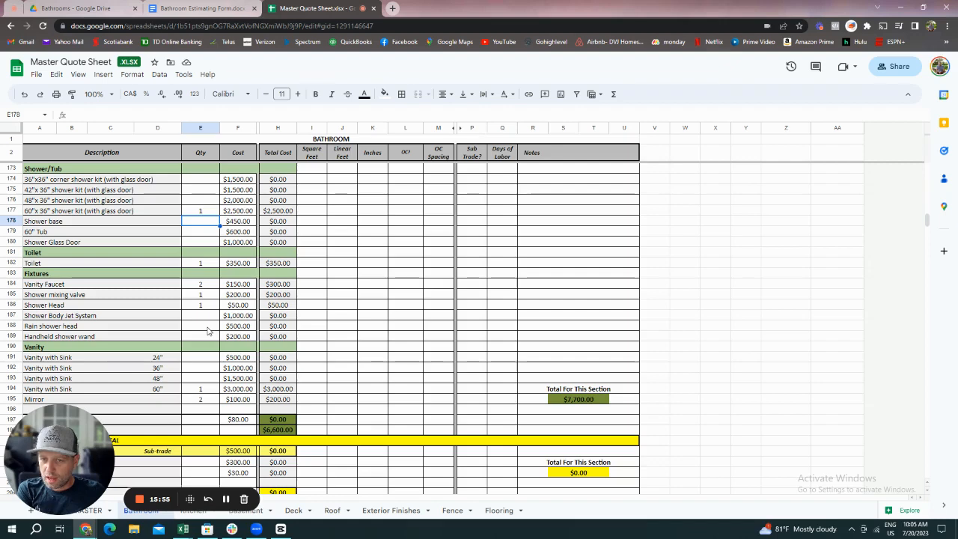
scroll(209, 330, "down", 1)
scroll(209, 330, "up", 3)
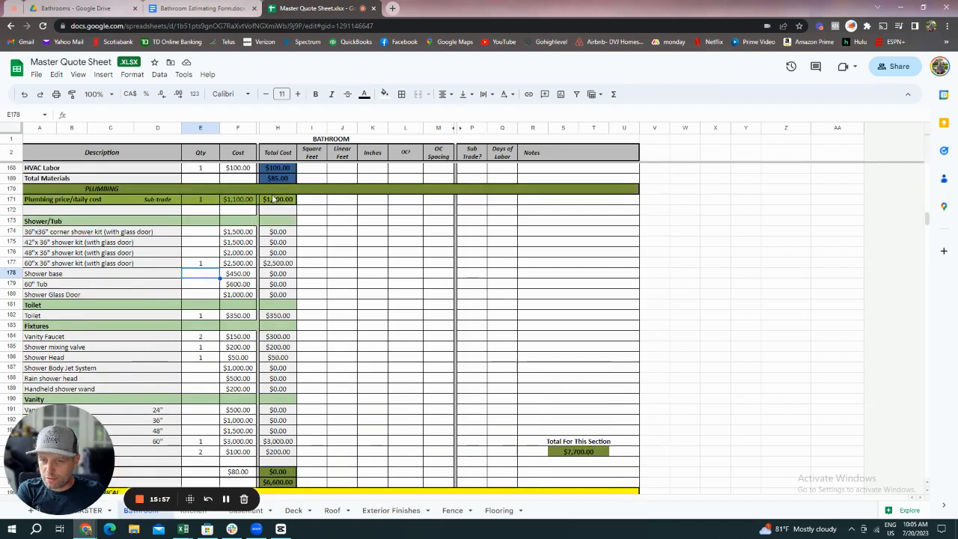
scroll(264, 255, "down", 2)
scroll(252, 350, "down", 2)
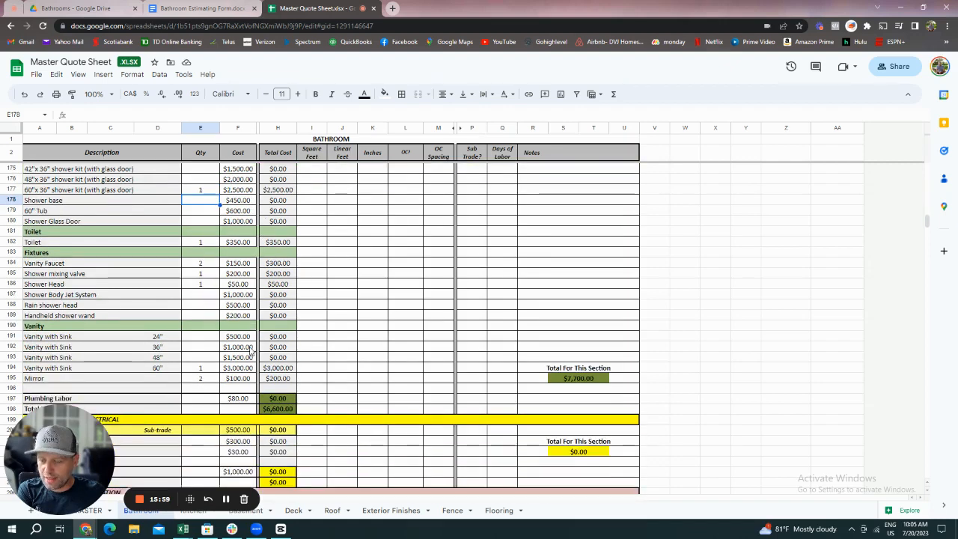
left_click(216, 380)
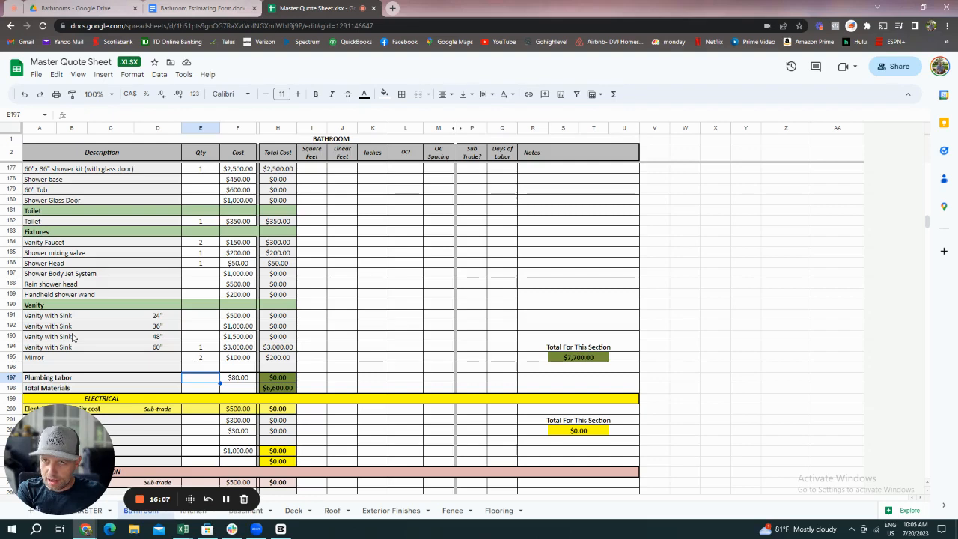
left_click(241, 379)
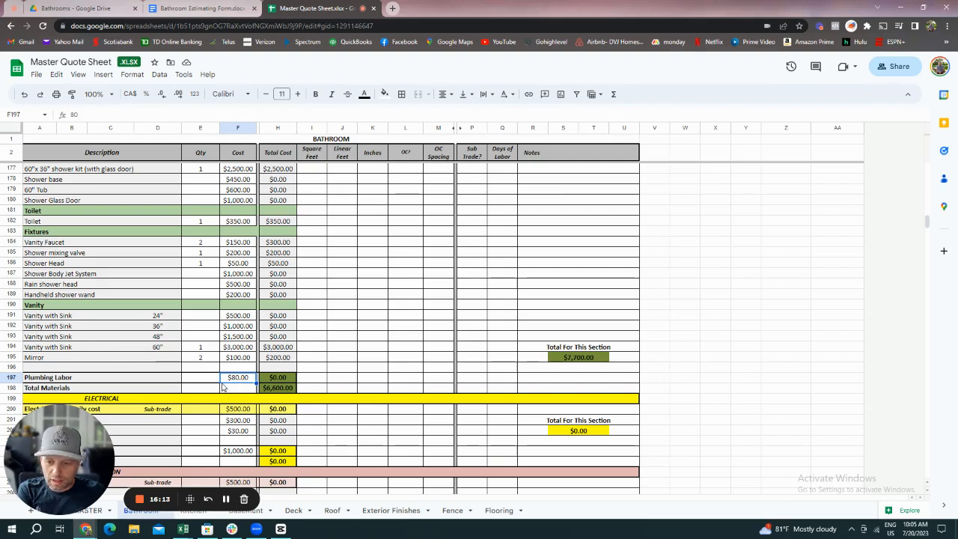
type("100")
key("Left")
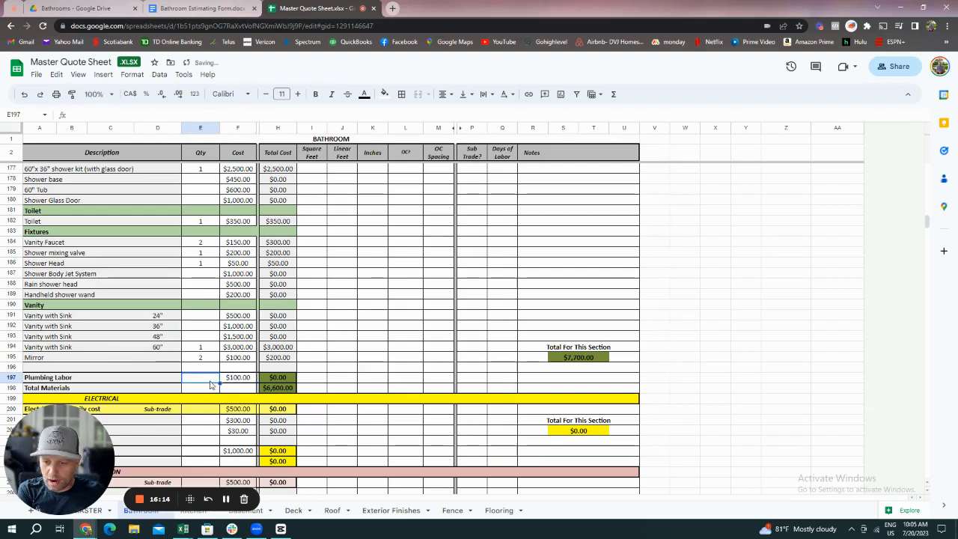
type("2")
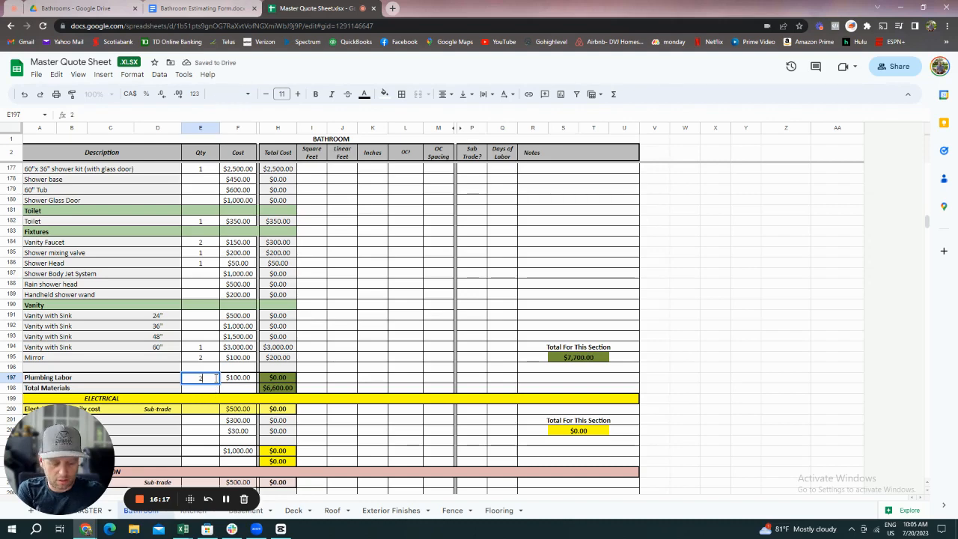
left_click(373, 402)
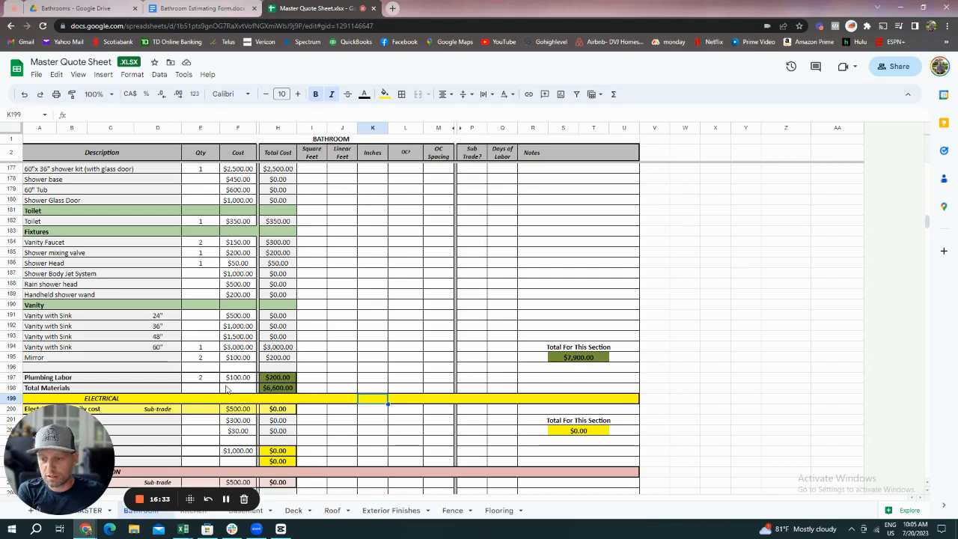
Set the sub-trade electrical price/daily cost to $600 and its quantity to 1.
scroll(229, 374, "down", 3)
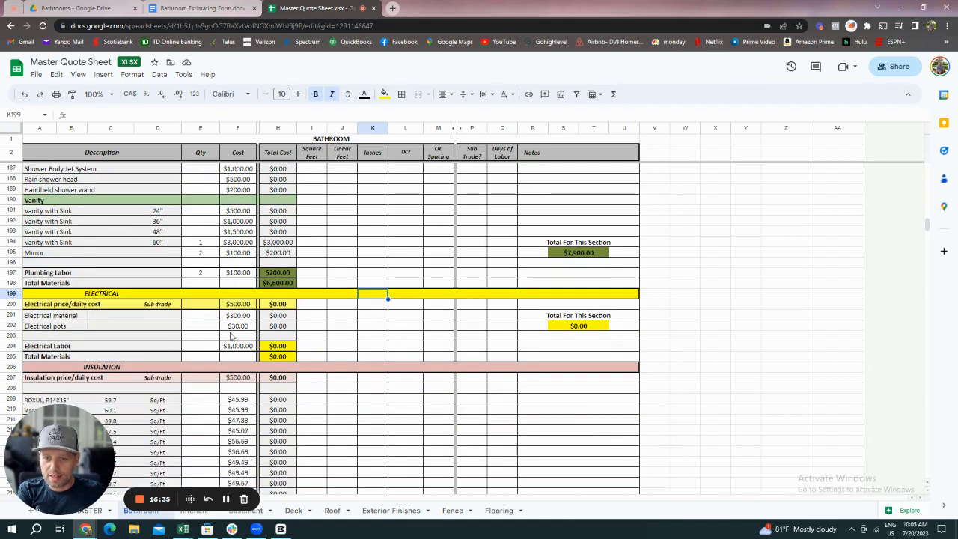
scroll(230, 337, "down", 1)
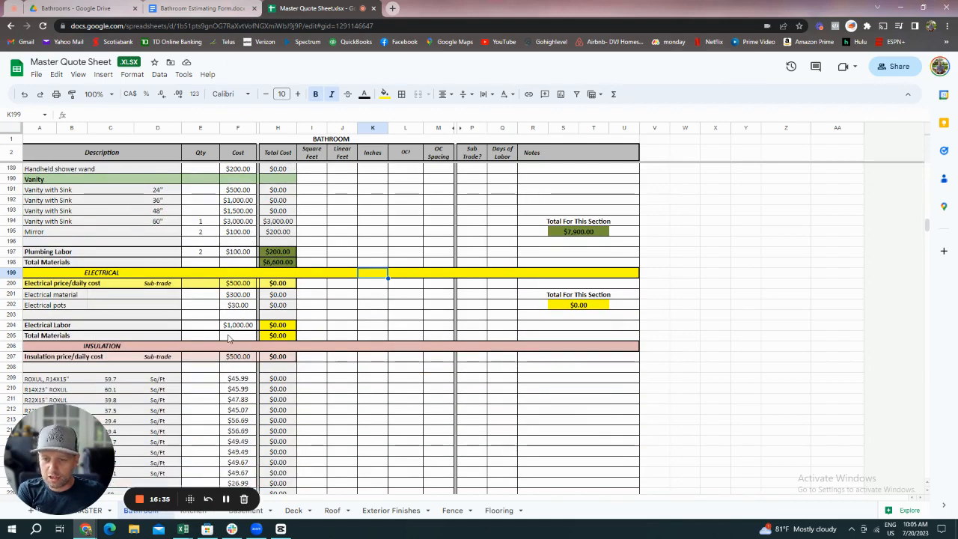
left_click(208, 285)
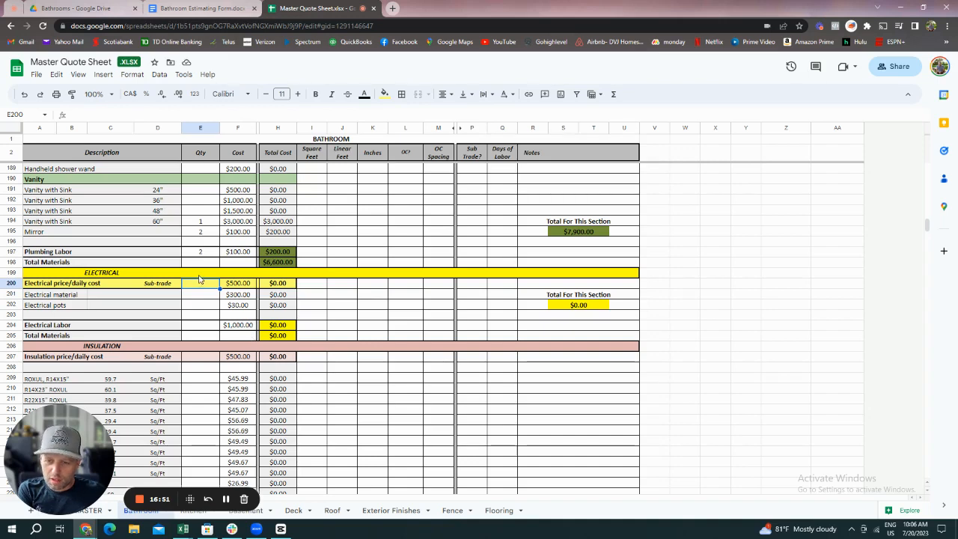
left_click(243, 286)
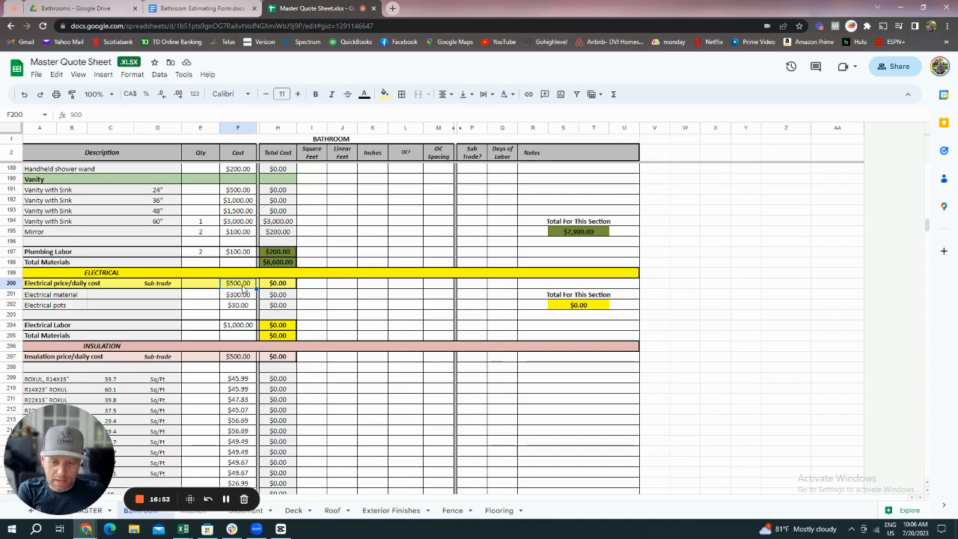
type("600")
left_click(198, 284)
type("1")
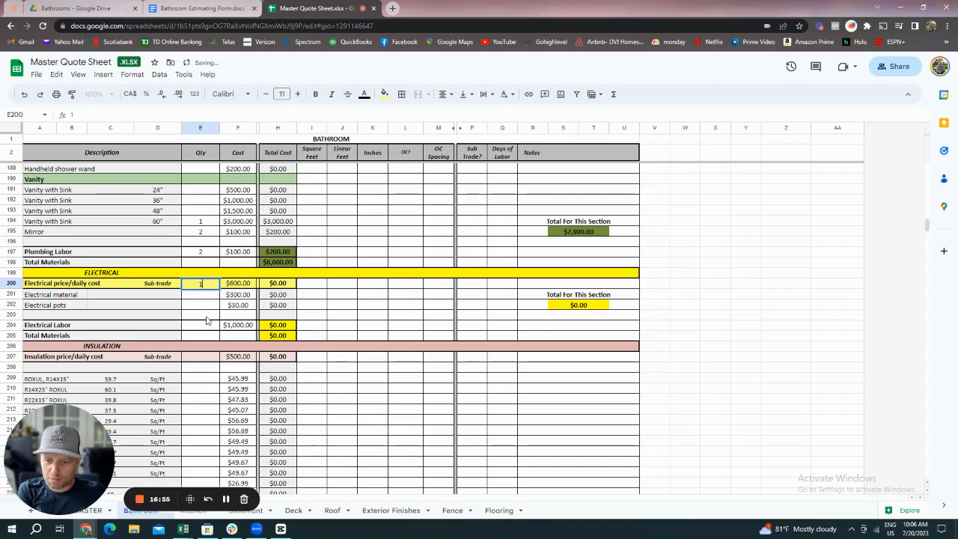
left_click(208, 317)
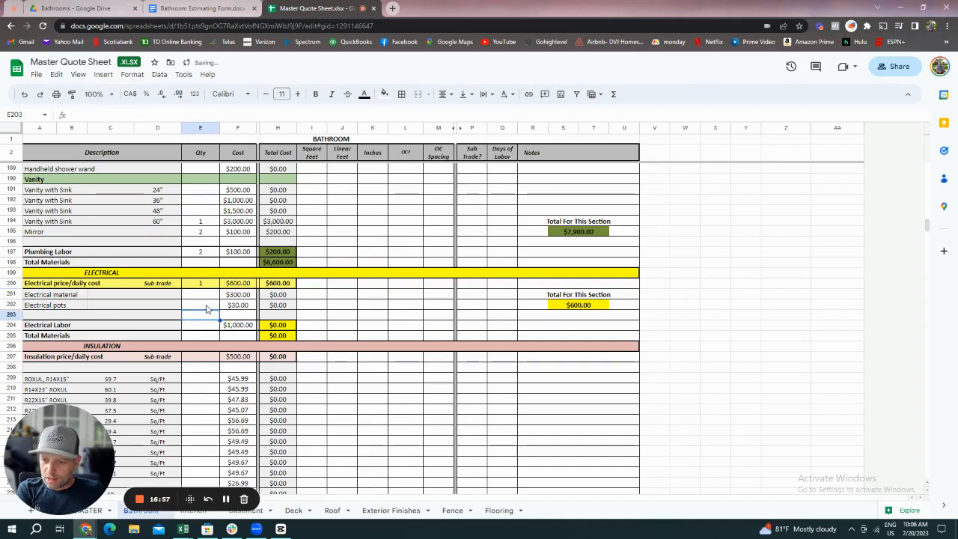
left_click(208, 306)
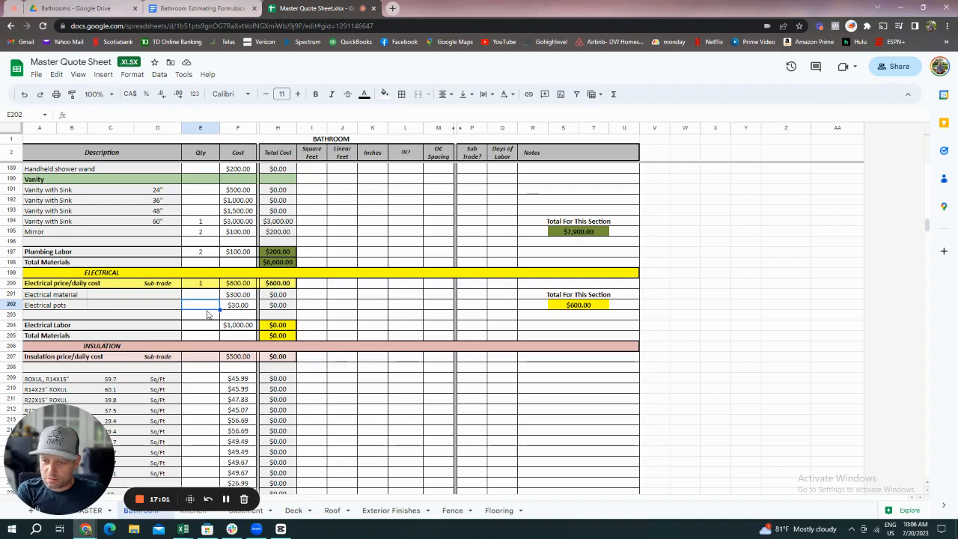
Enter a quantity of 3 for the electrical pots.
type("3")
left_click(203, 296)
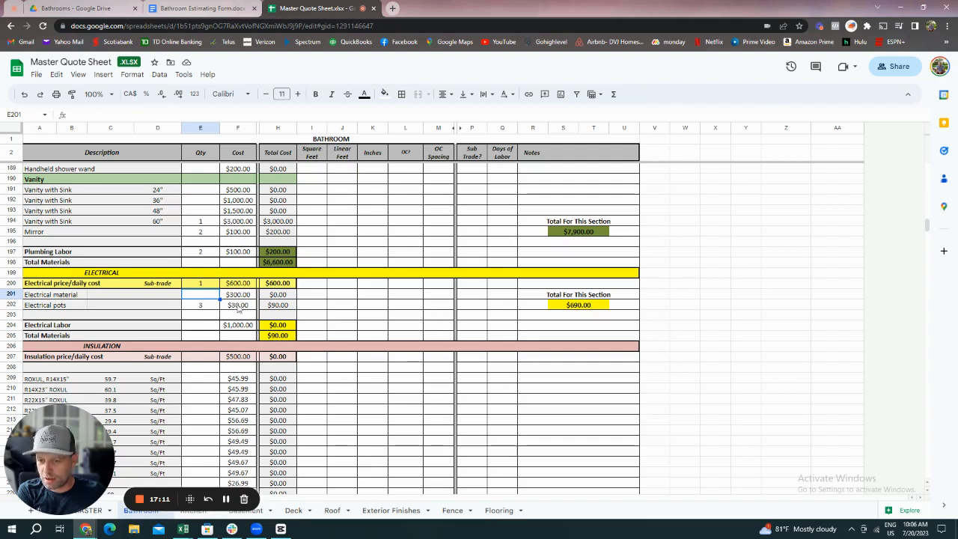
scroll(246, 306, "down", 1)
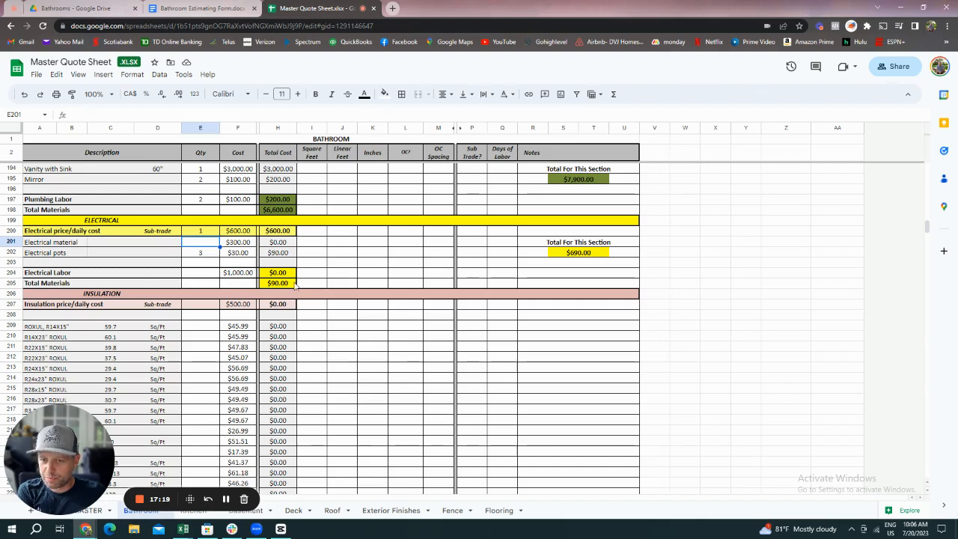
left_click(356, 273)
Switch to the Bathroom Estimating Form and check the new insulation scope, room measurements and floor plan drawing.
scroll(356, 273, "down", 1)
scroll(212, 291, "down", 2)
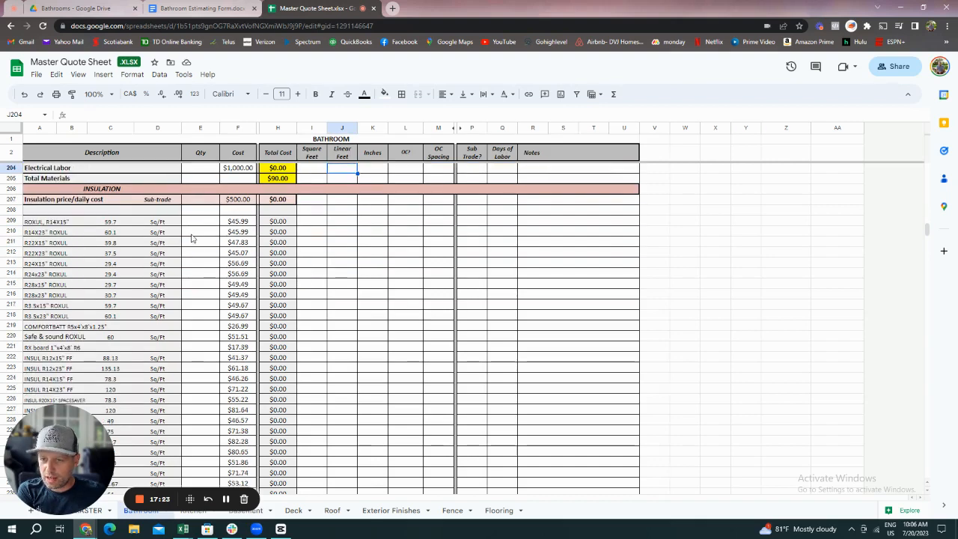
left_click(200, 8)
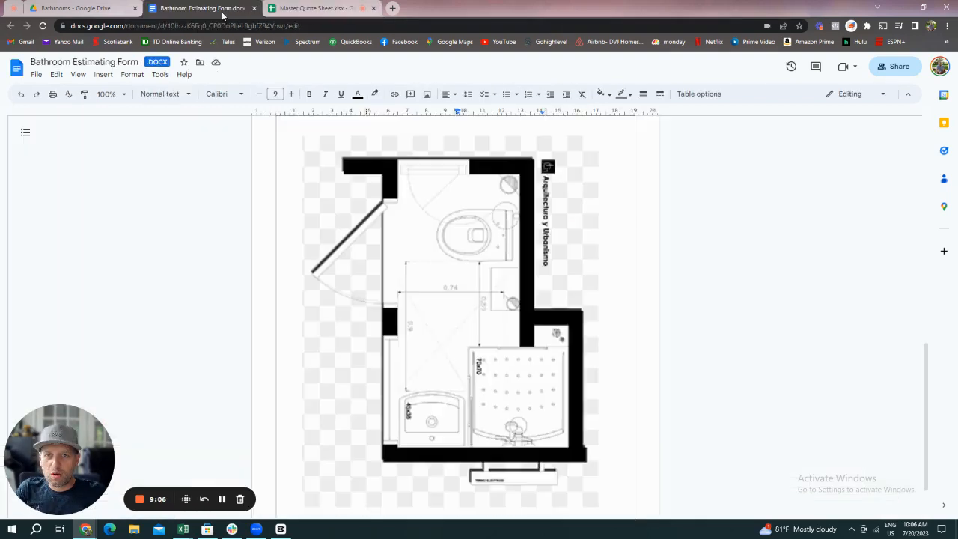
scroll(440, 351, "up", 15)
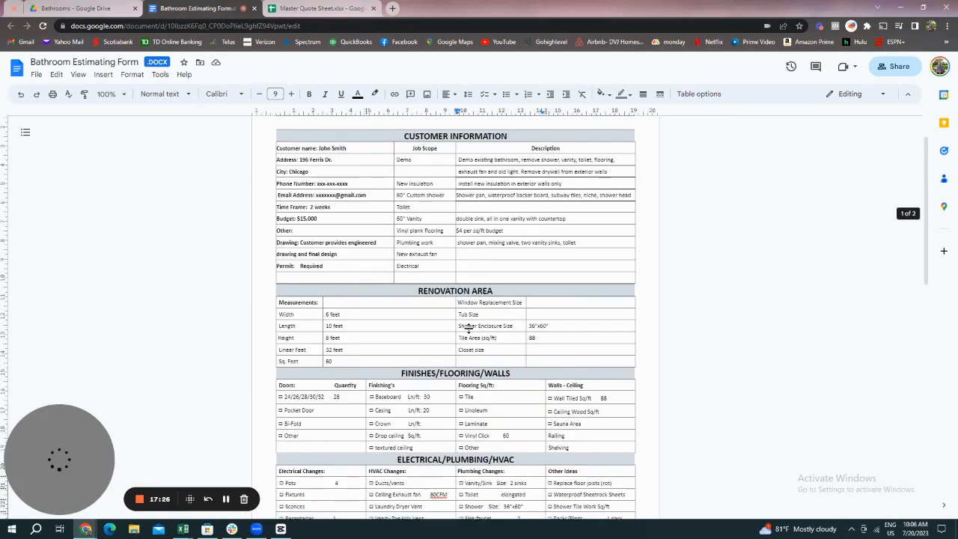
scroll(468, 386, "down", 3)
scroll(473, 326, "up", 2)
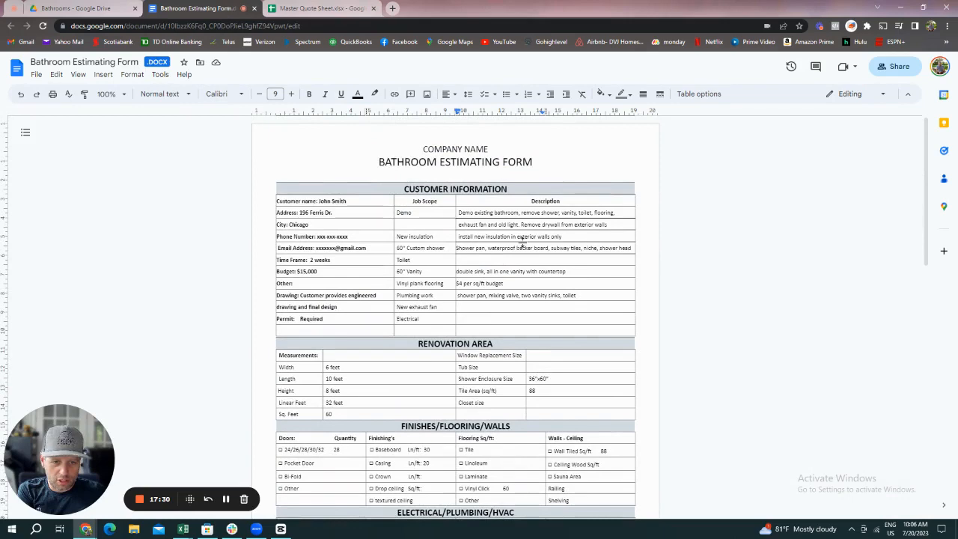
scroll(565, 237, "down", 7)
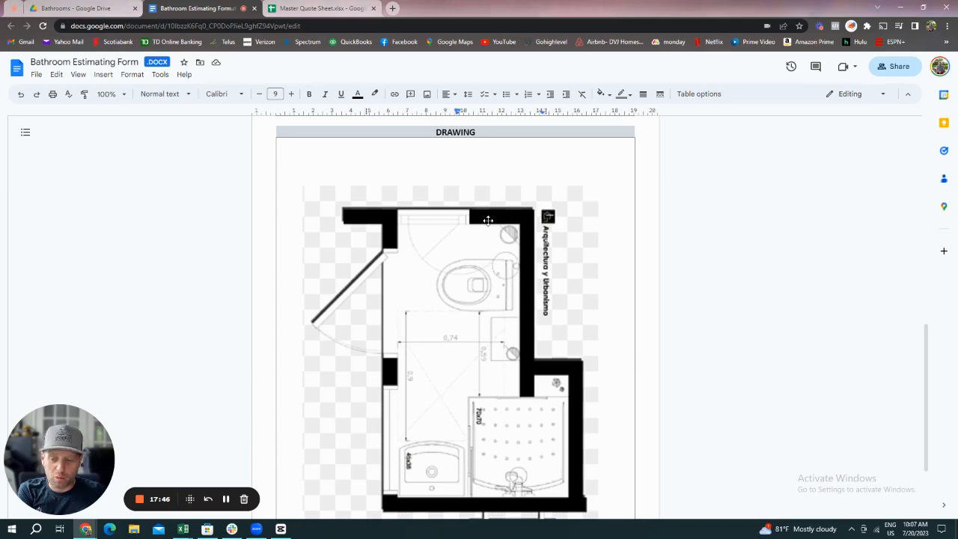
Return to the Master Quote Sheet and enter a quantity of 1 for the R14X23" ROXUL insulation.
left_click(299, 8)
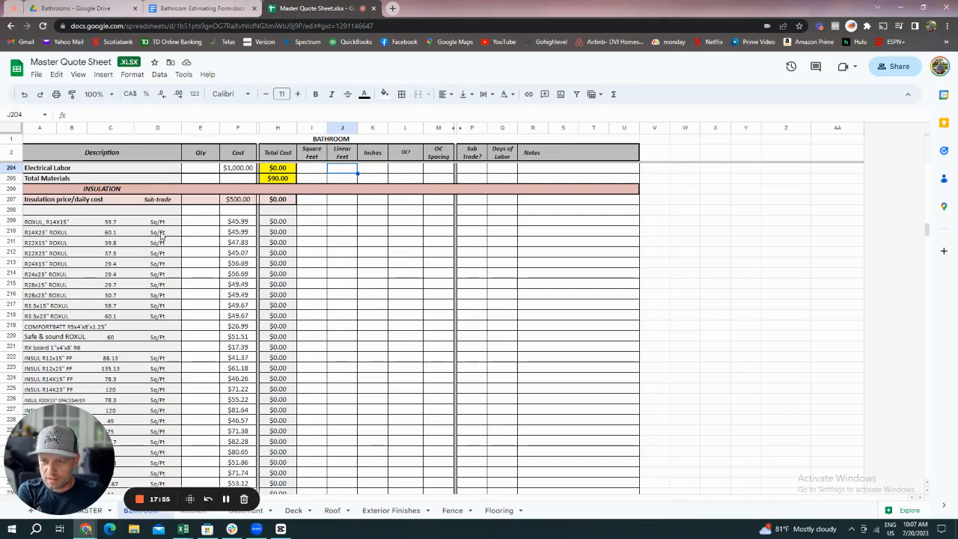
left_click(199, 232)
type("1")
left_click(264, 275)
Enter a quantity of 1 for the 500 sq/ft 6MCGSB CLR 102"x59' film in the Film/Poly section.
scroll(264, 279, "down", 1)
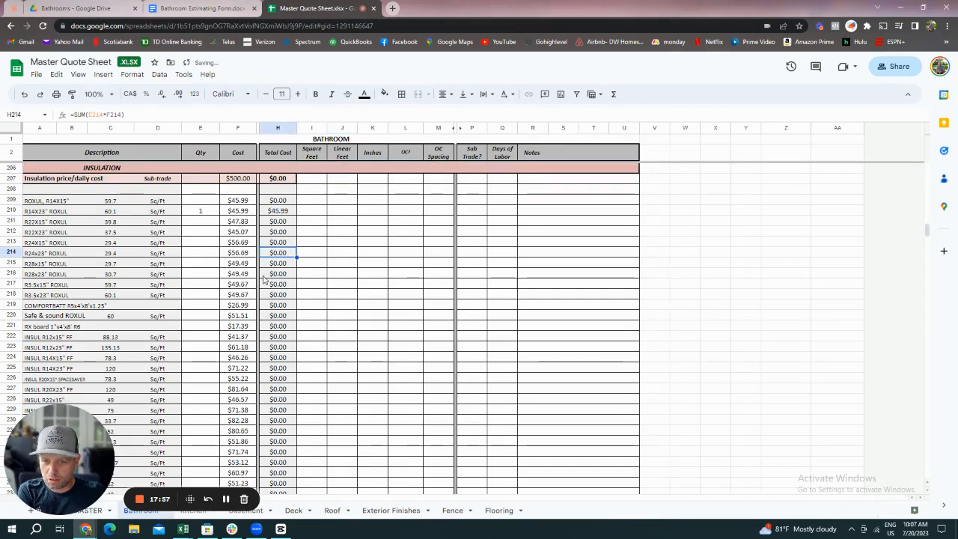
scroll(263, 279, "down", 5)
scroll(263, 279, "down", 1)
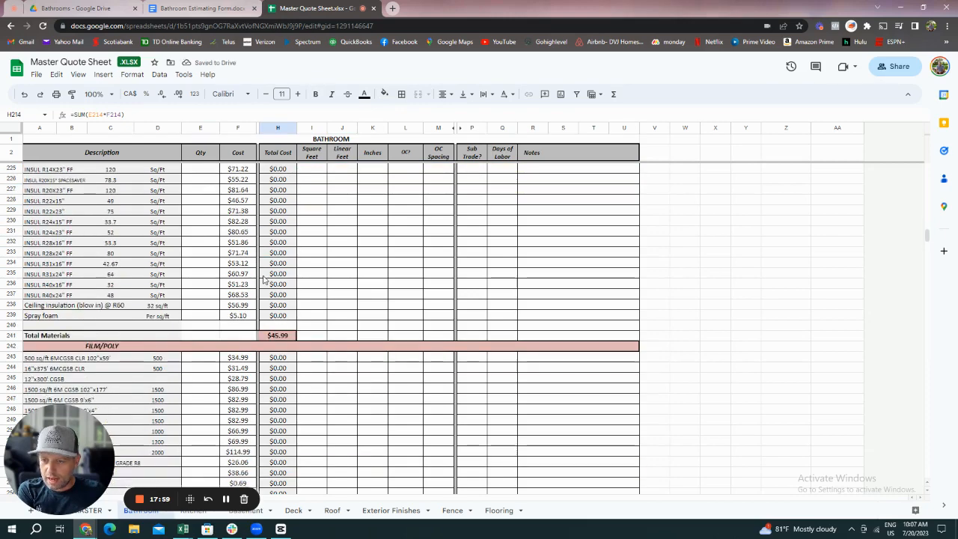
scroll(263, 279, "down", 2)
scroll(263, 279, "up", 5)
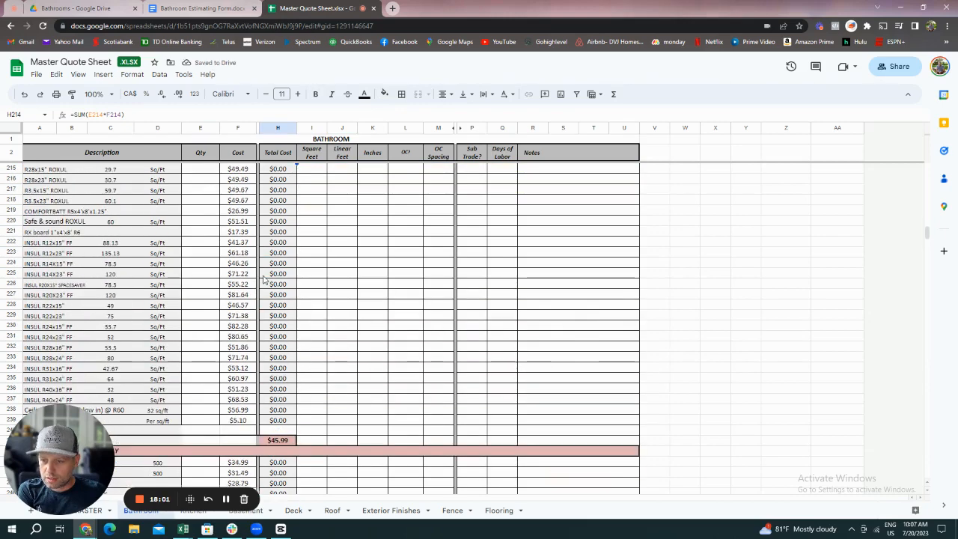
scroll(263, 279, "down", 3)
scroll(264, 279, "down", 4)
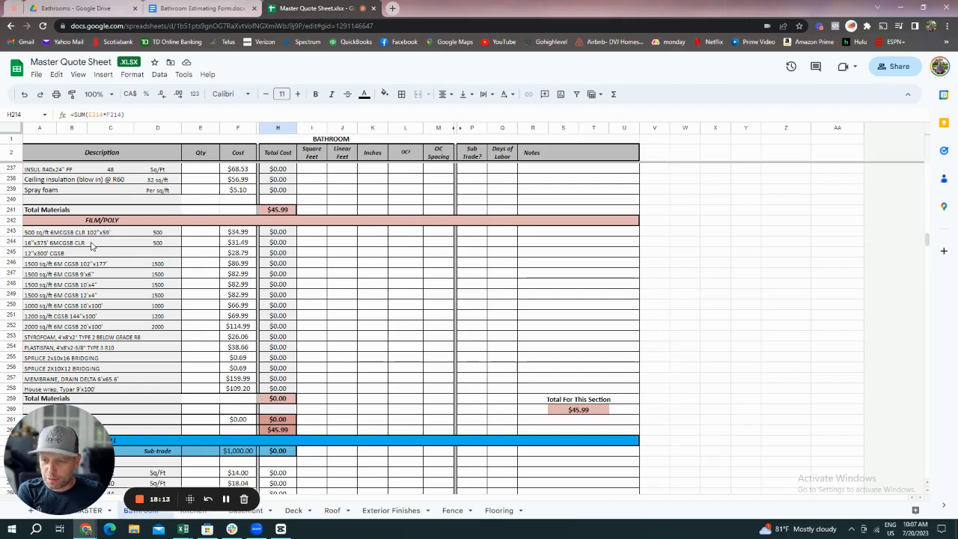
left_click(203, 233)
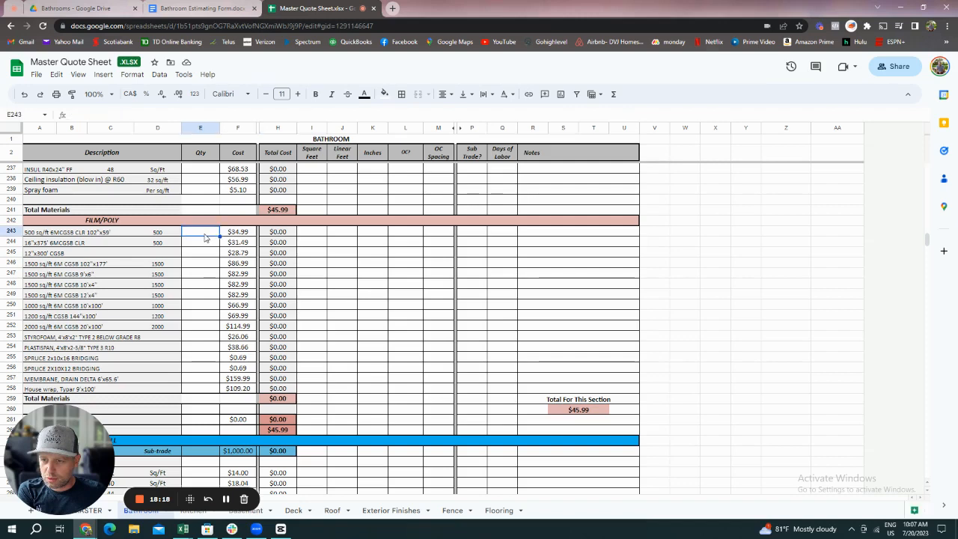
type("1")
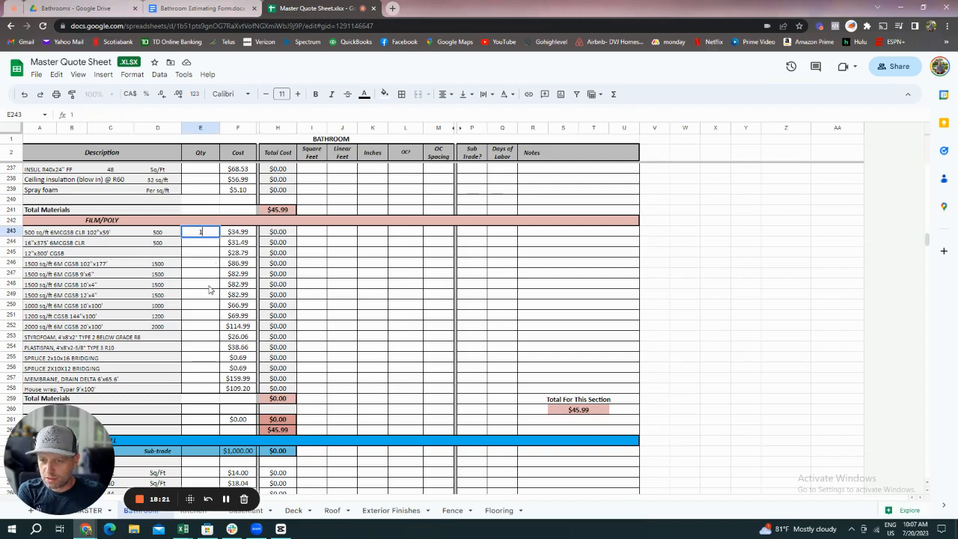
left_click(209, 289)
Set the insulation labor cost to $50 and its quantity to 1.
scroll(209, 290, "down", 2)
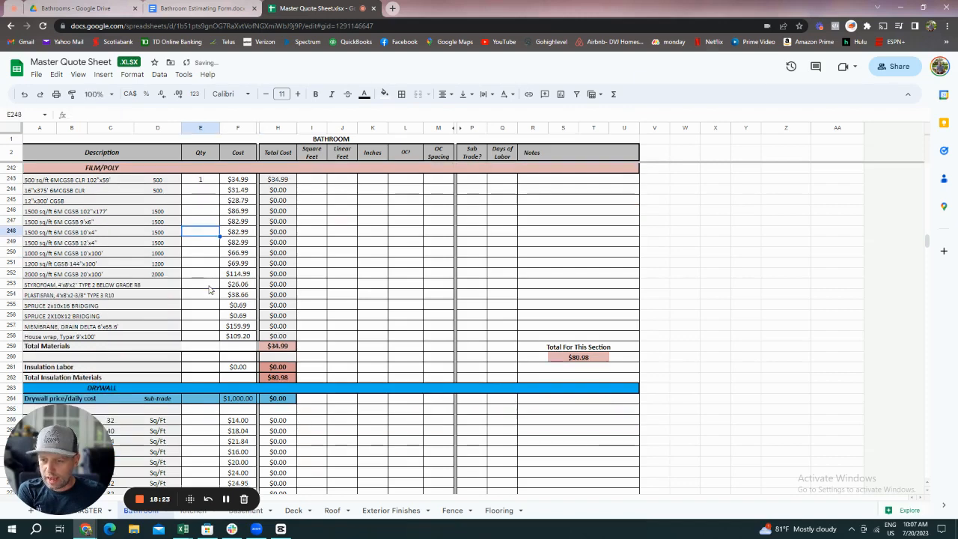
left_click(210, 371)
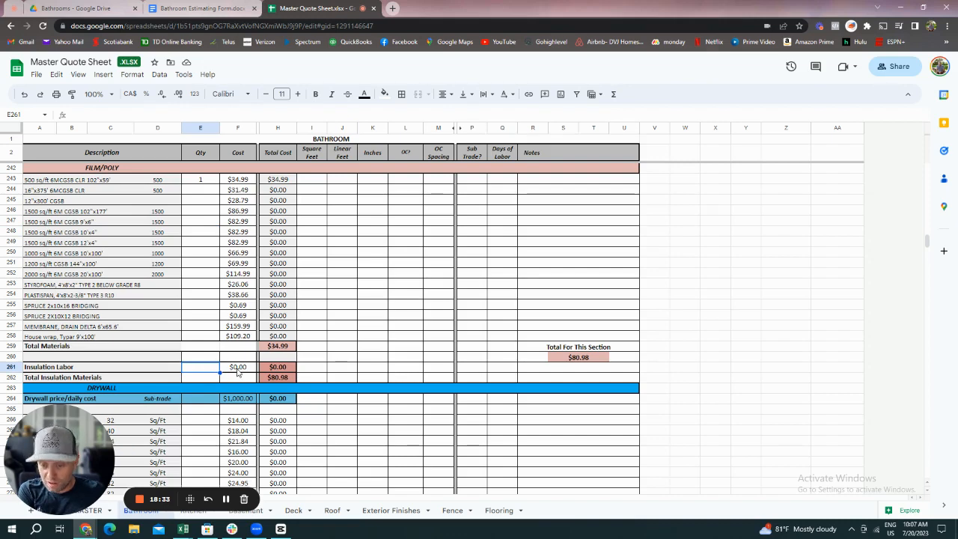
left_click(236, 370)
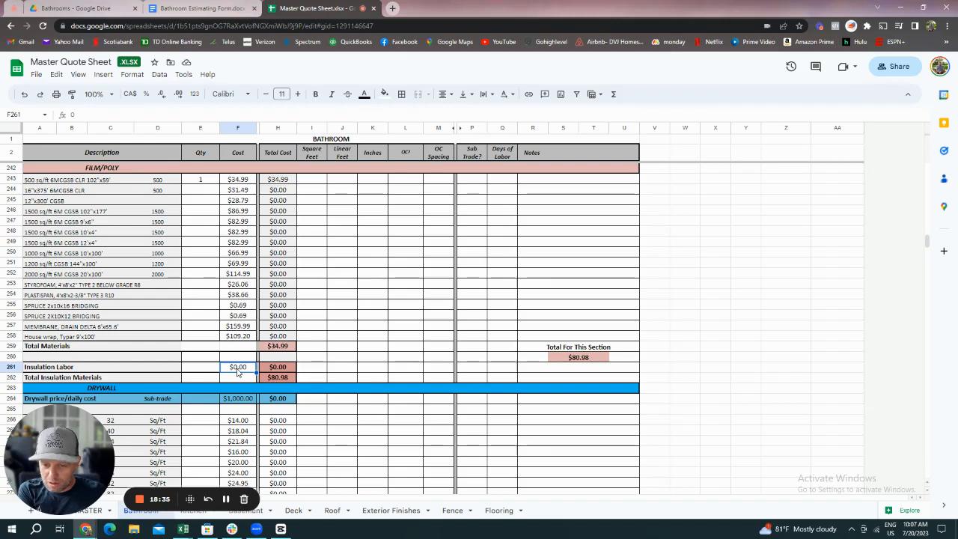
key("BackSpace")
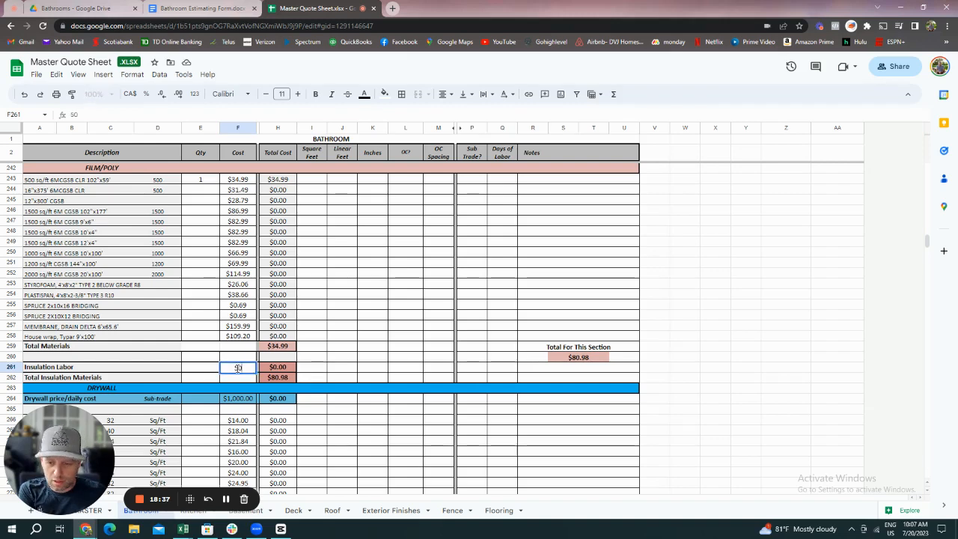
left_click(208, 358)
type("1")
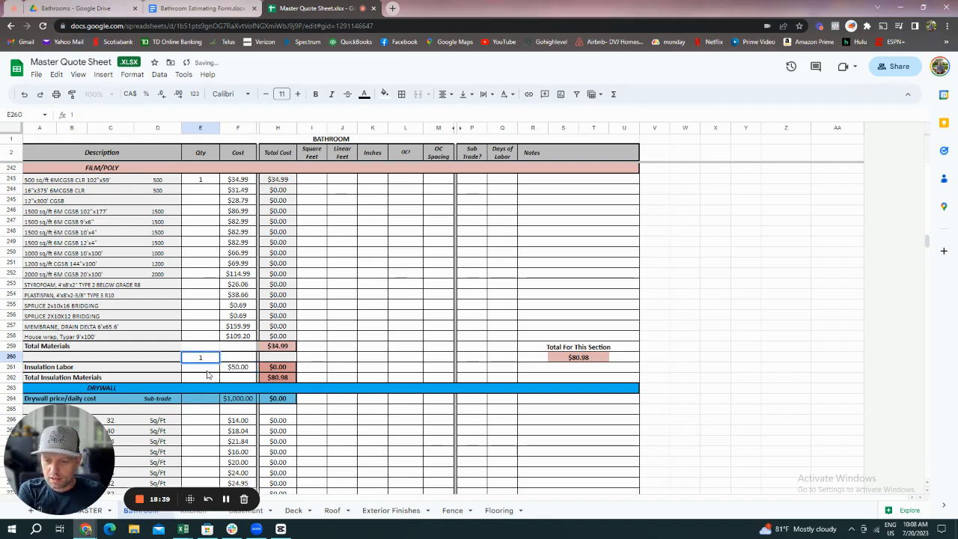
key("BackSpace")
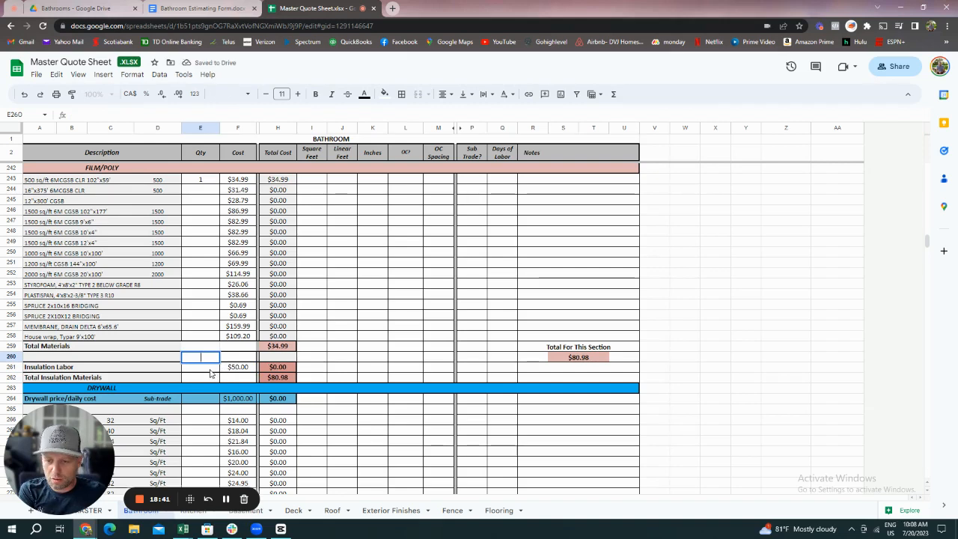
left_click(211, 367)
type("1")
left_click(344, 360)
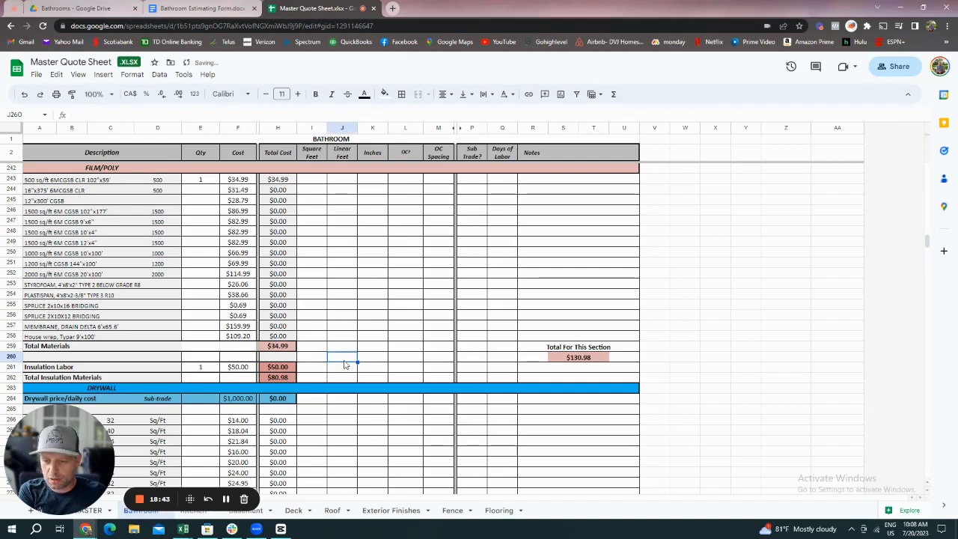
Review the drywall items, and examine the floor plan drawing and wall finishes in the Bathroom Estimating Form.
scroll(344, 365, "down", 1)
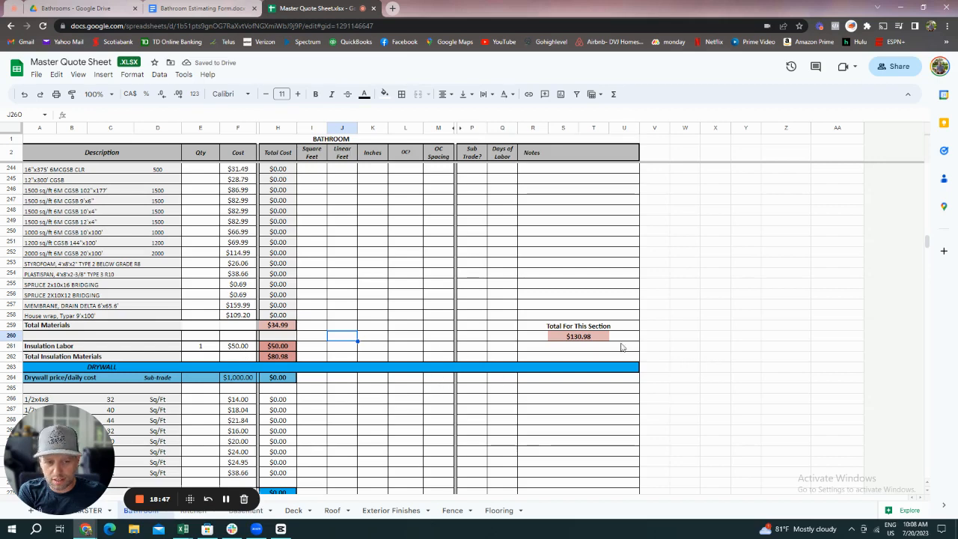
scroll(193, 391, "down", 4)
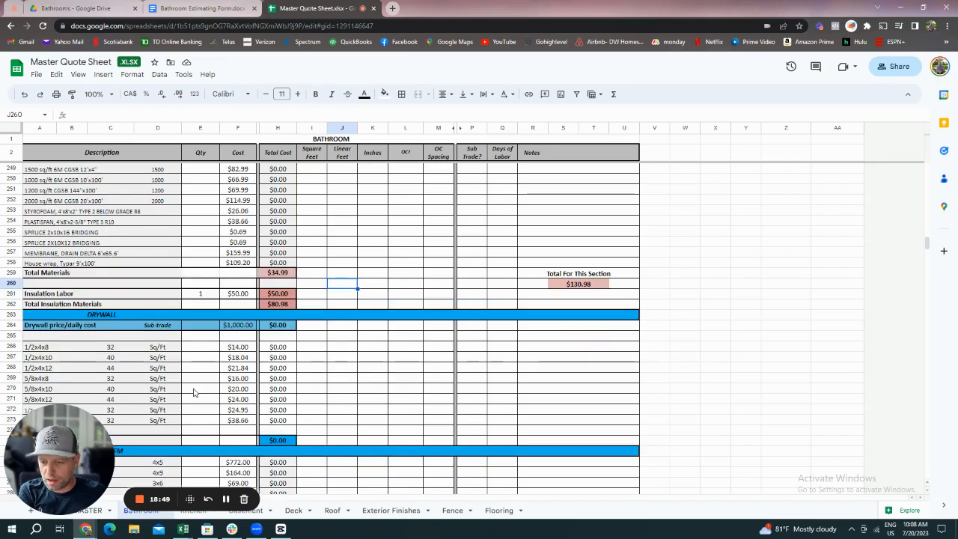
scroll(193, 390, "down", 3)
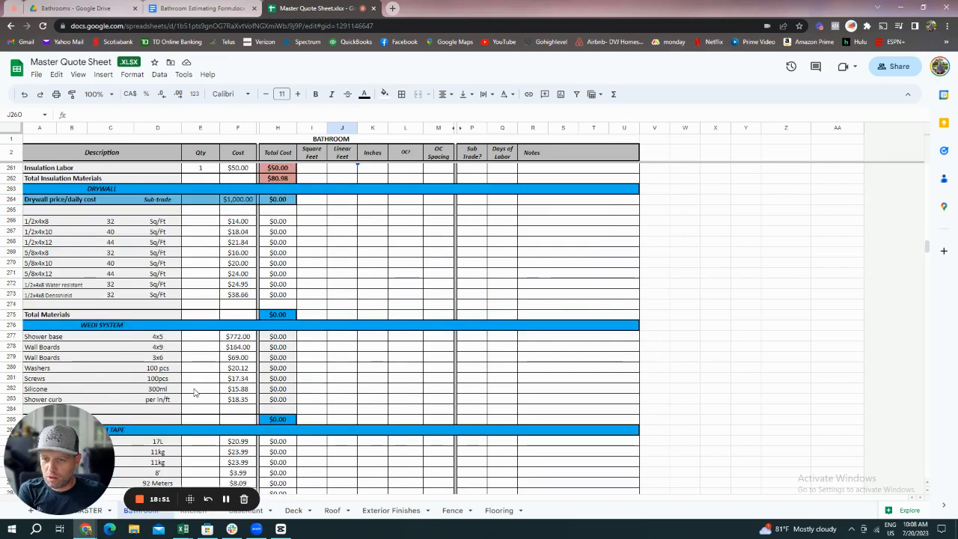
left_click(185, 8)
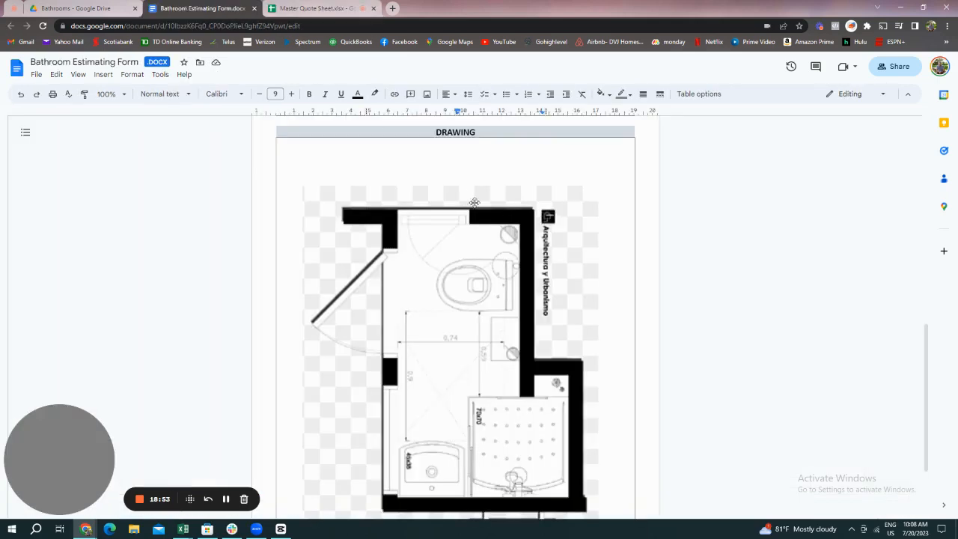
scroll(495, 258, "up", 2)
scroll(495, 257, "down", 2)
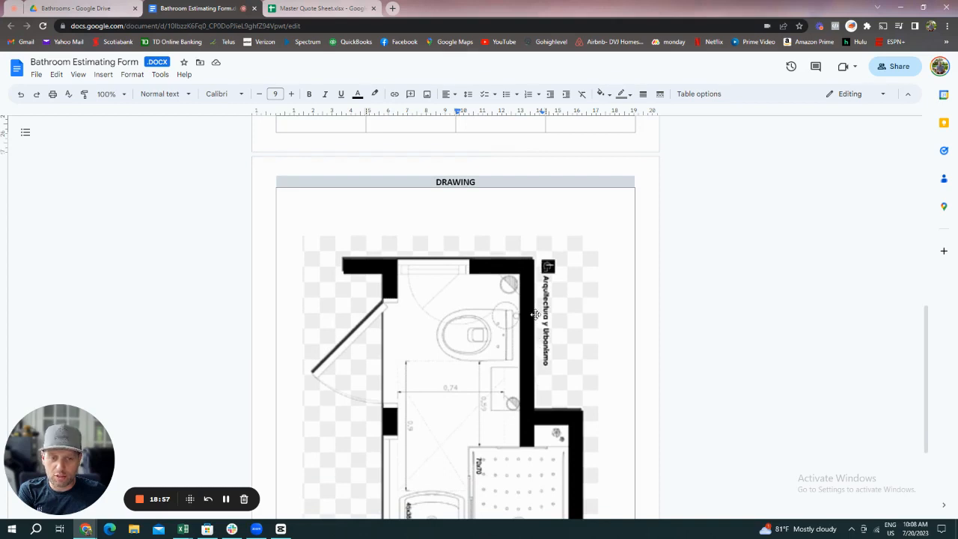
scroll(527, 295, "down", 2)
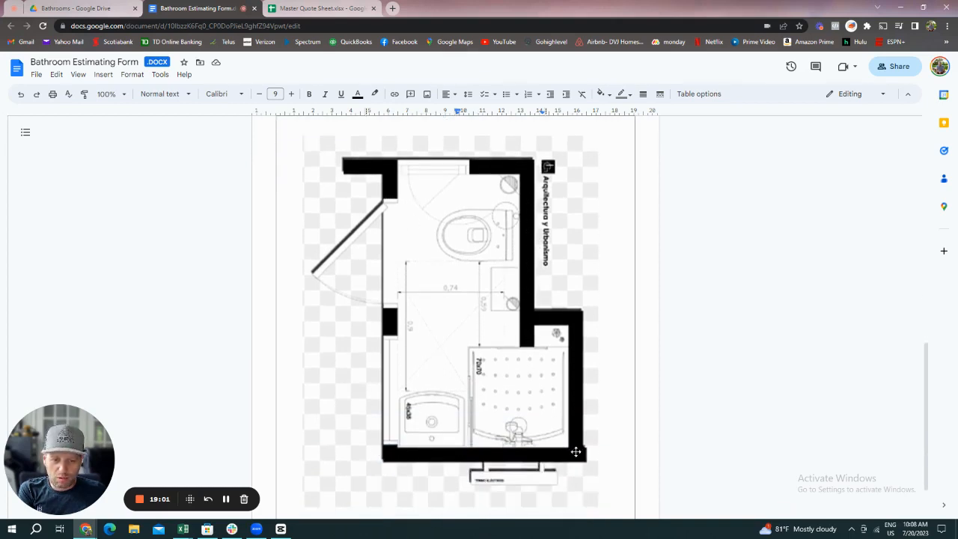
scroll(531, 342, "up", 1)
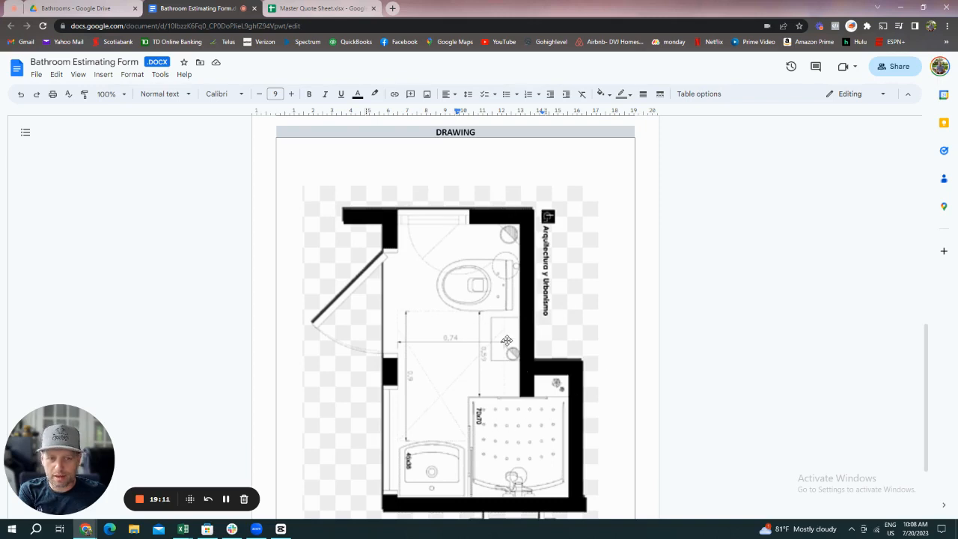
scroll(507, 341, "up", 4)
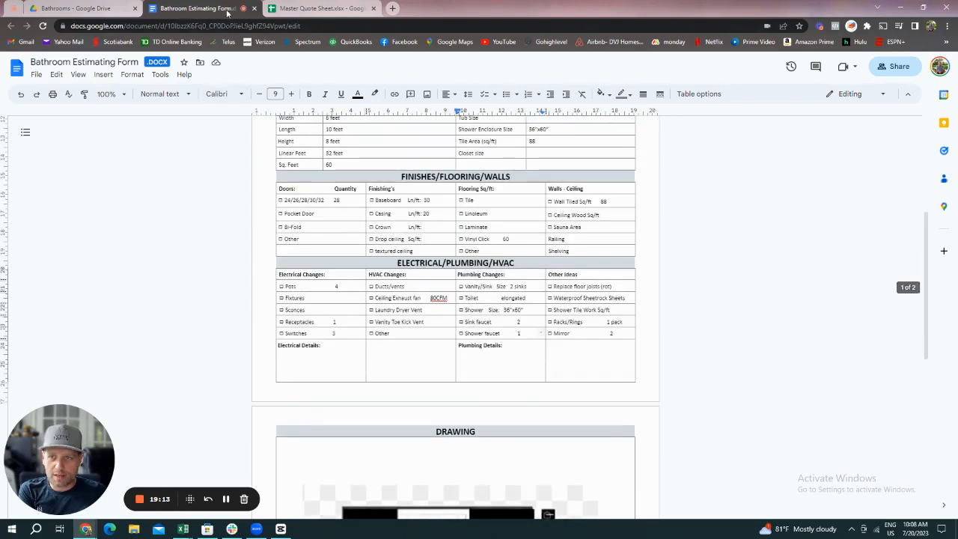
Return to the Master Quote Sheet and enter a quantity of 3 for the 1/2x4x8 Densshield drywall.
left_click(323, 8)
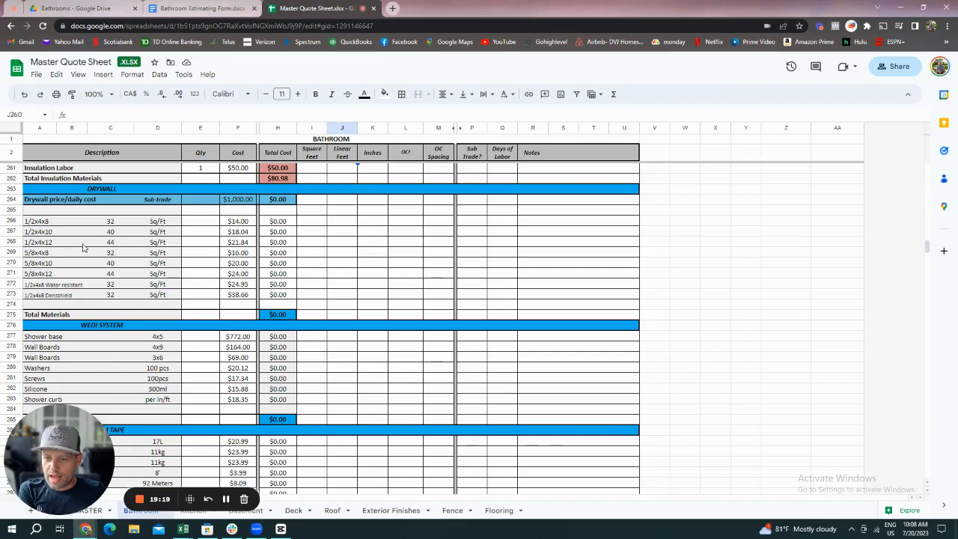
scroll(219, 256, "up", 3)
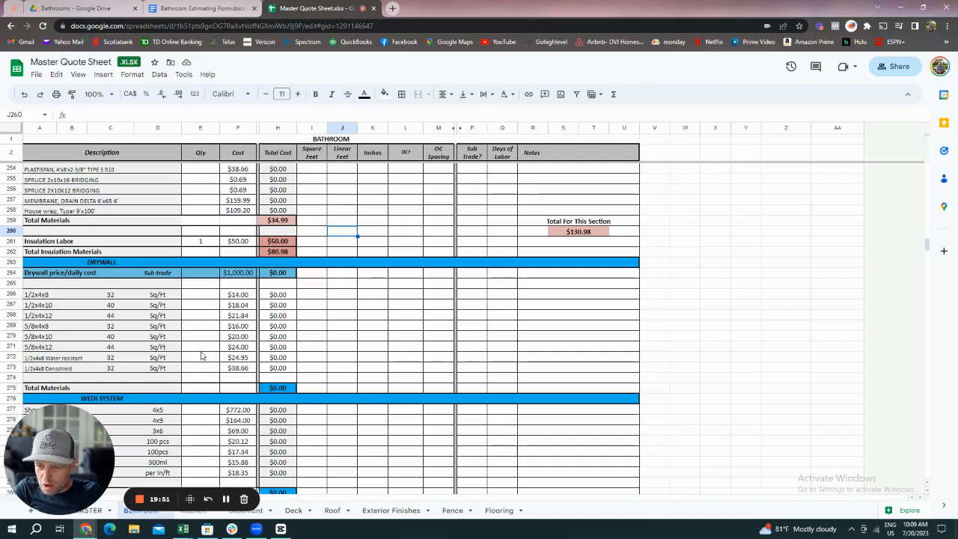
left_click(193, 297)
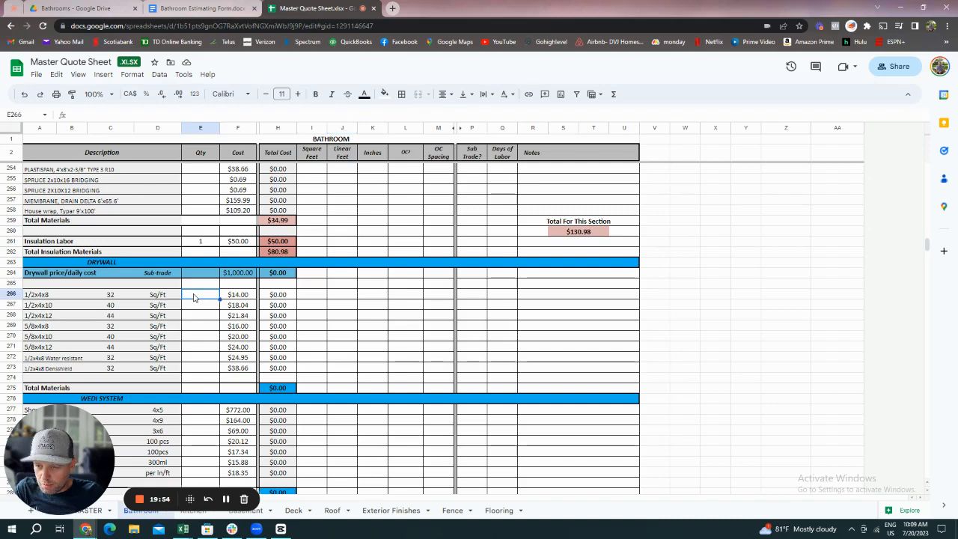
left_click(199, 372)
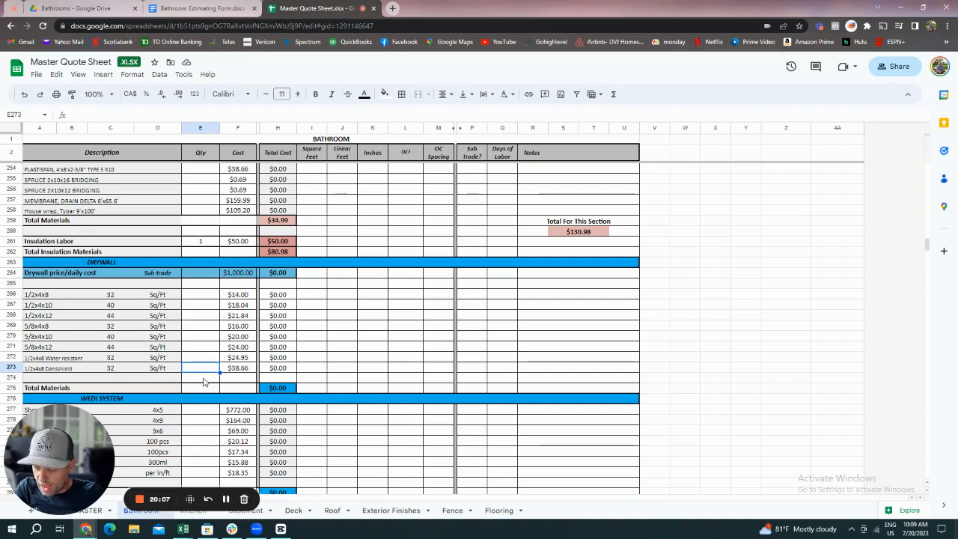
type("3")
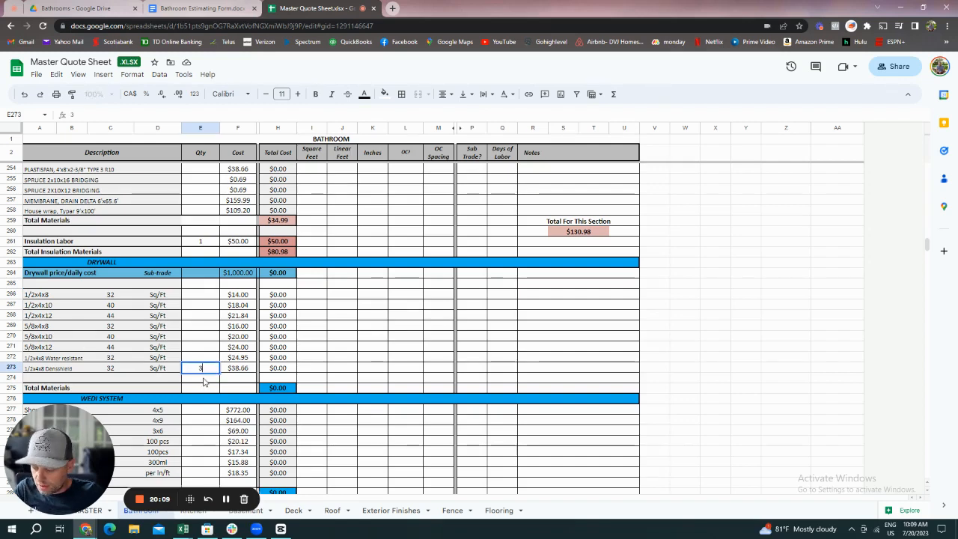
left_click(199, 336)
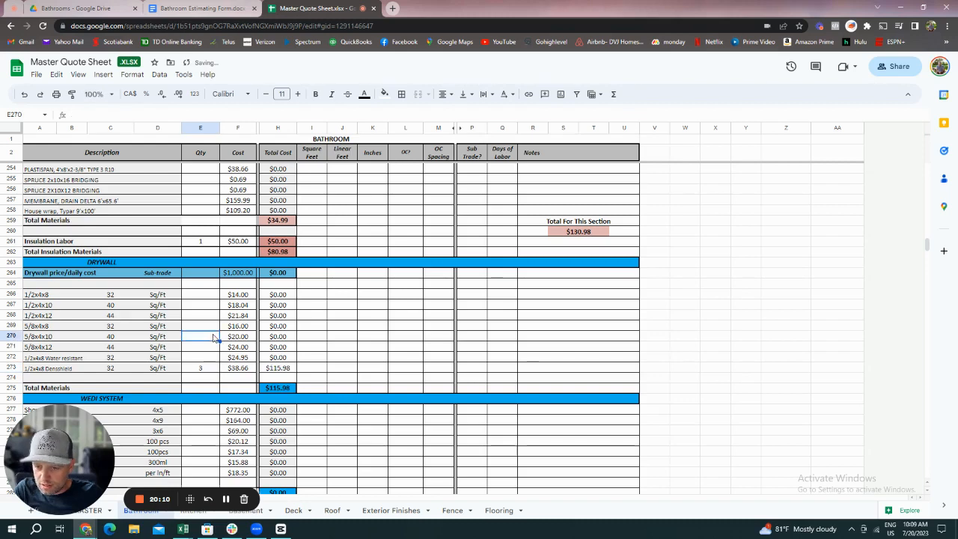
Enter a quantity of 5 for the 1/2x4x8 drywall in the Drywall section.
left_click(201, 296)
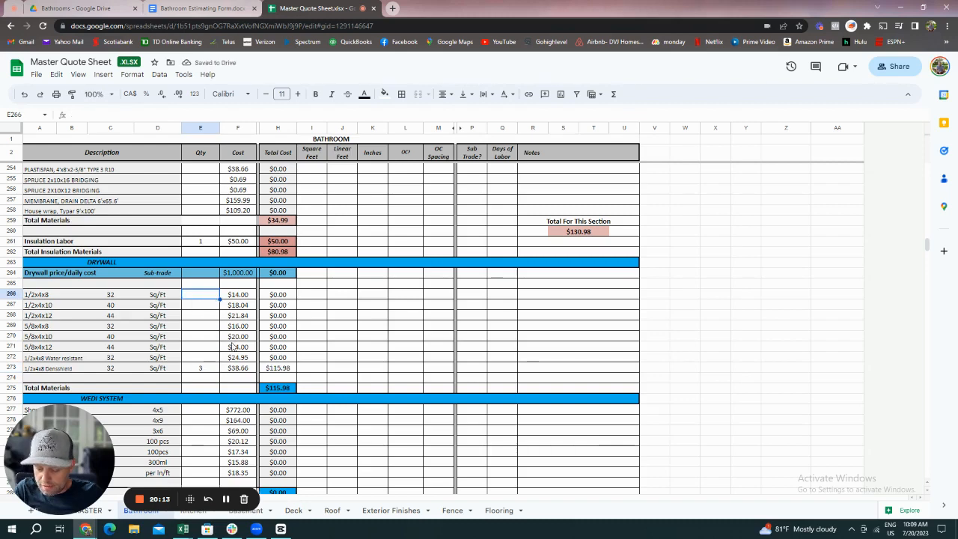
type("5")
scroll(232, 353, "down", 1)
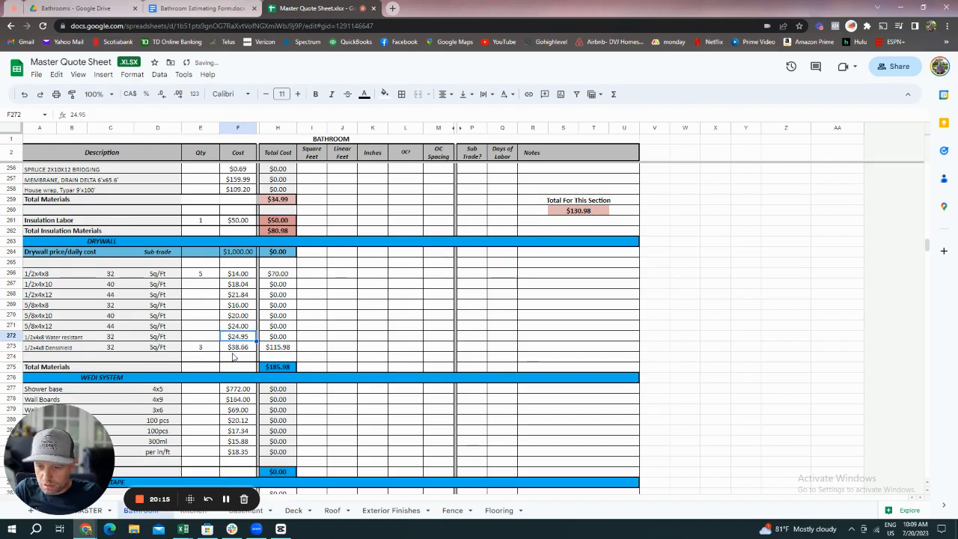
Enter a quantity of 1 for the 17L joint compound in the Mud and Tape section.
scroll(232, 356, "down", 2)
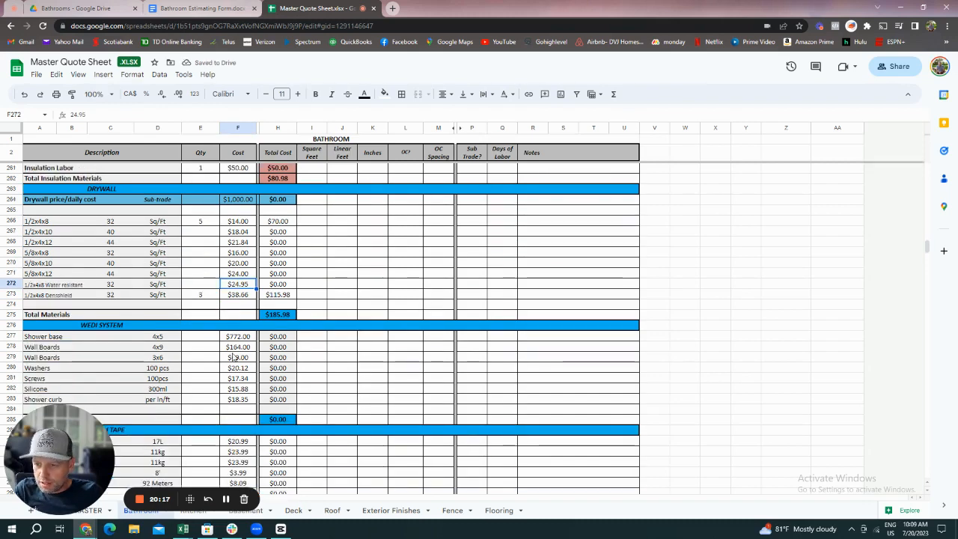
scroll(234, 357, "down", 2)
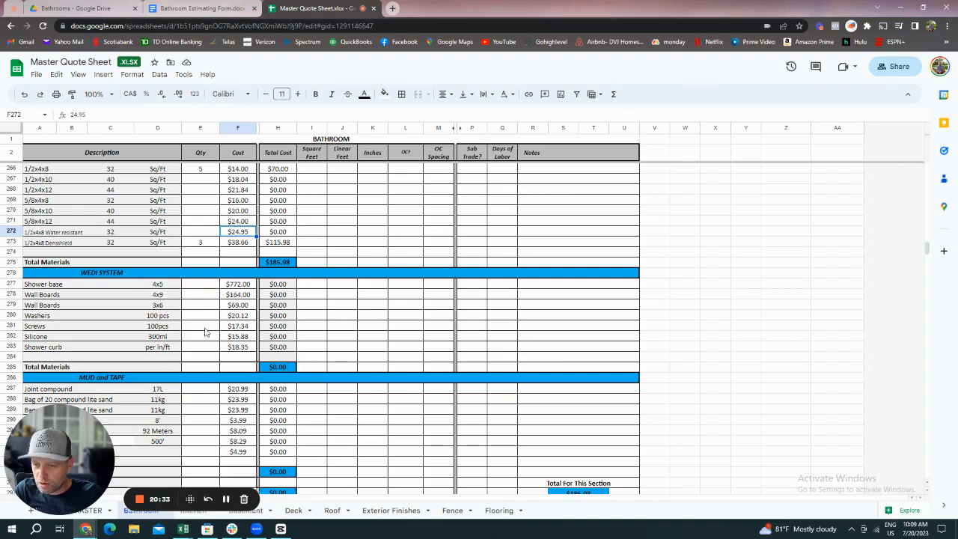
scroll(206, 331, "down", 4)
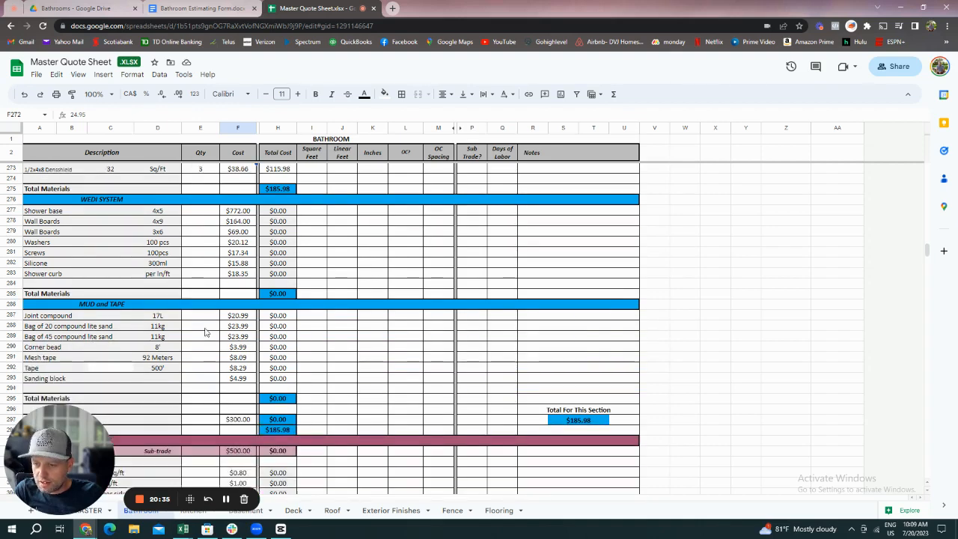
left_click(211, 264)
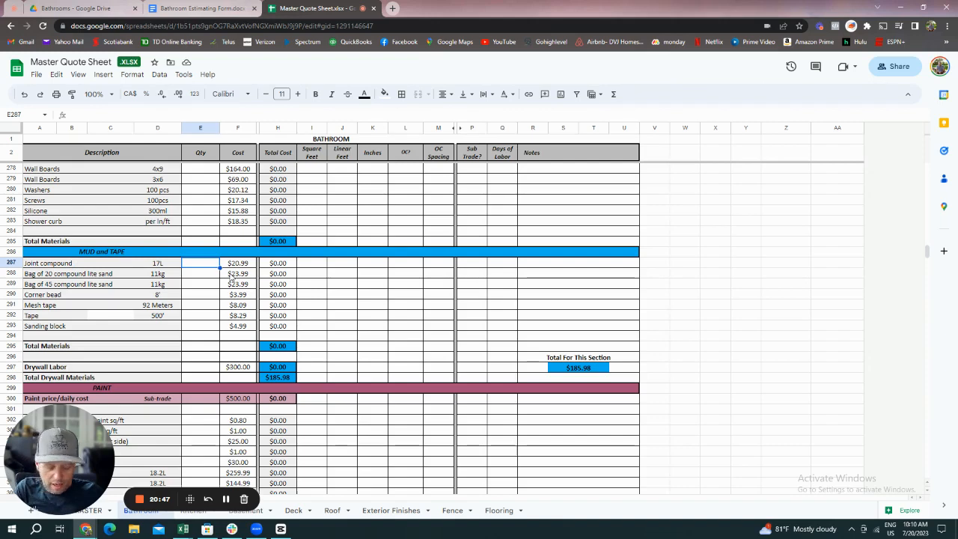
type("1")
key("Return")
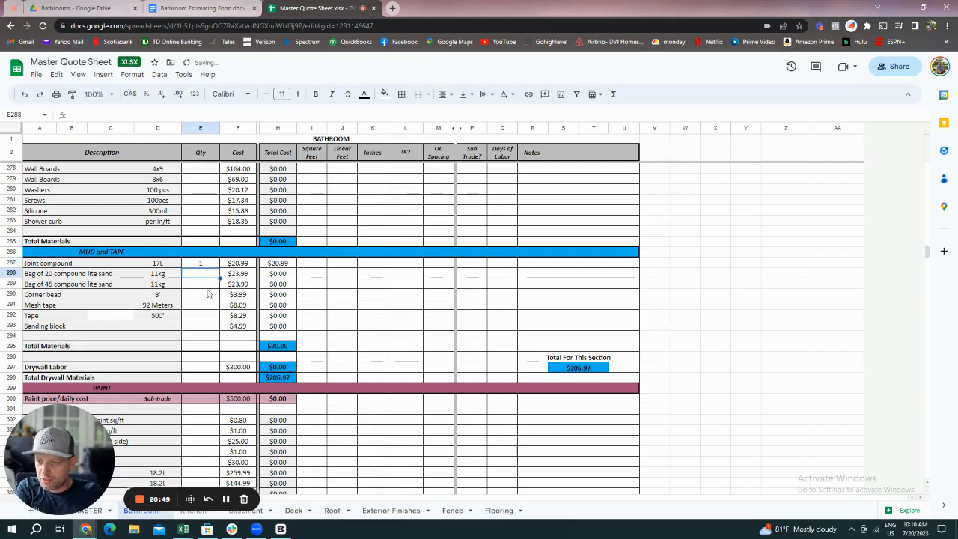
Enter quantities of 1 for the bag of 45 compound lite sand and 2 for the 8' corner bead.
key("Down")
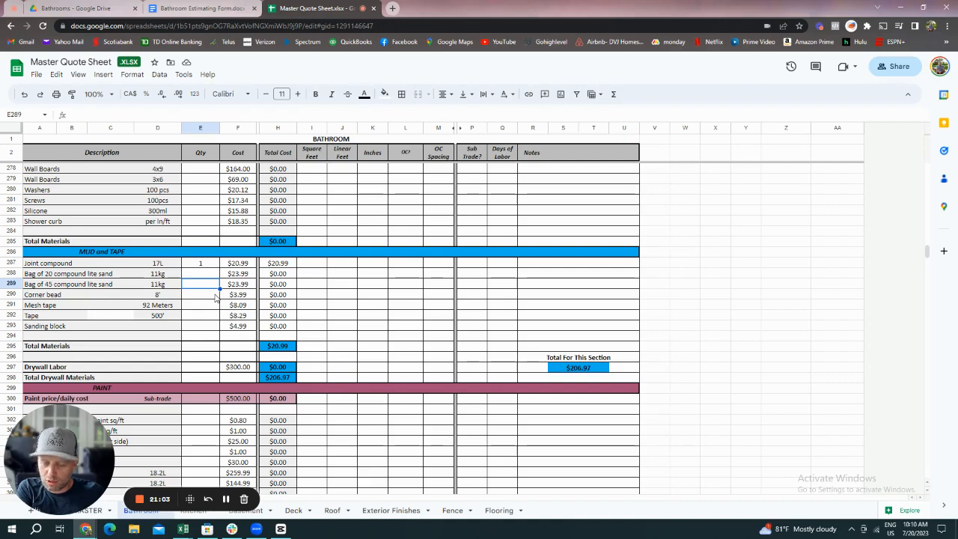
type("1")
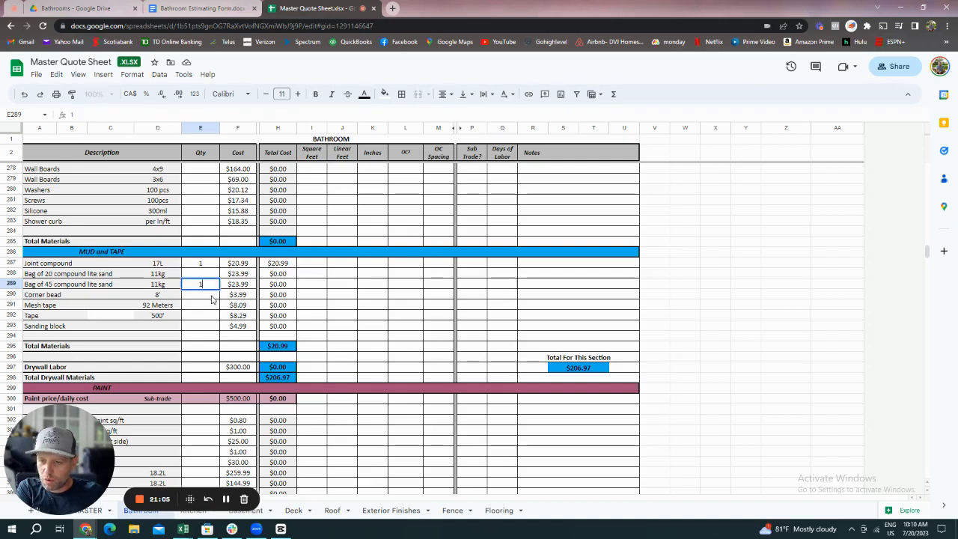
key("Return")
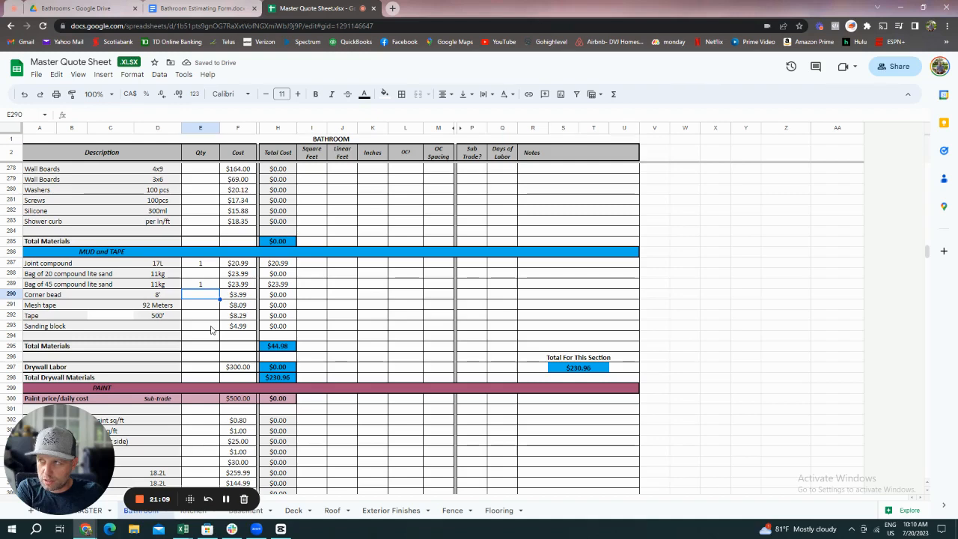
type("2")
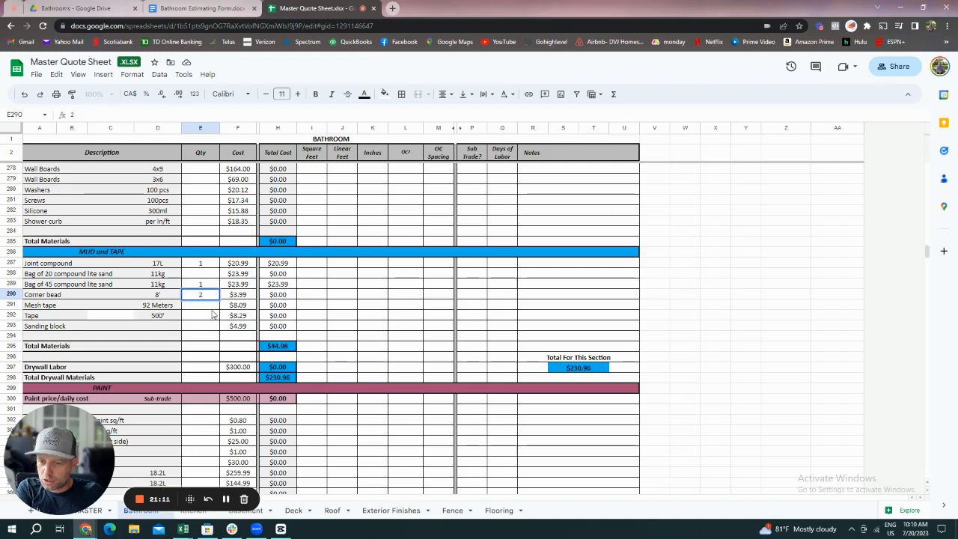
key("Return")
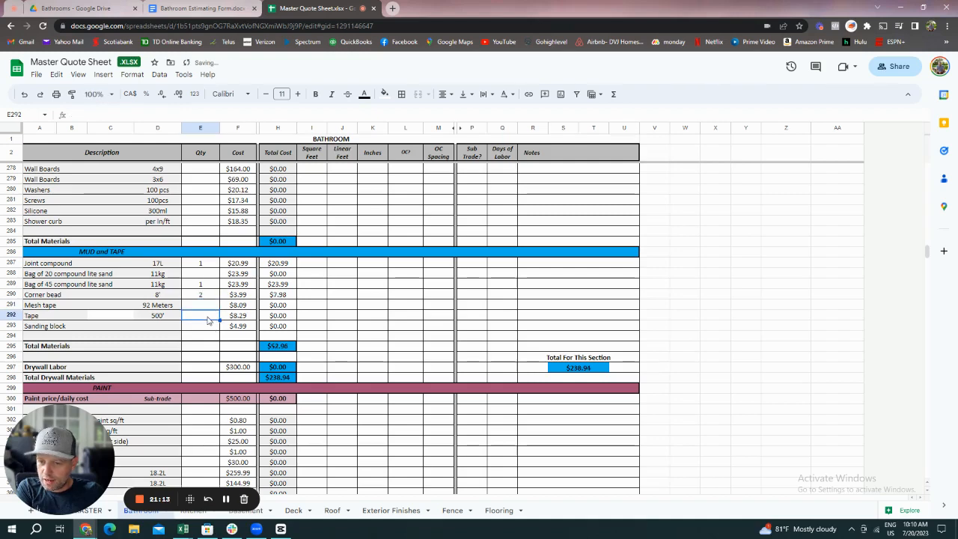
Enter a quantity of 1 each for the 500' tape and the sanding block, leaving mesh tape blank.
key("Up")
left_click(202, 307)
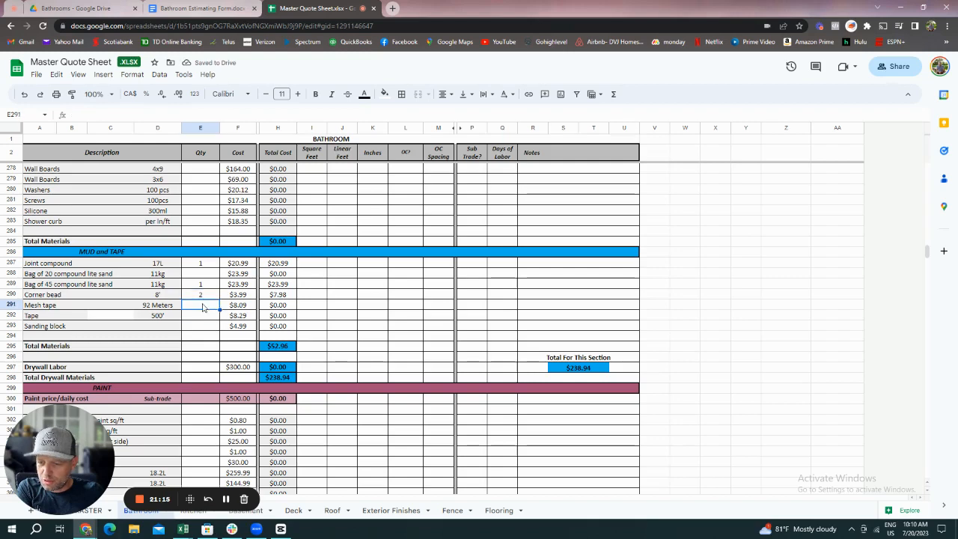
left_click(202, 319)
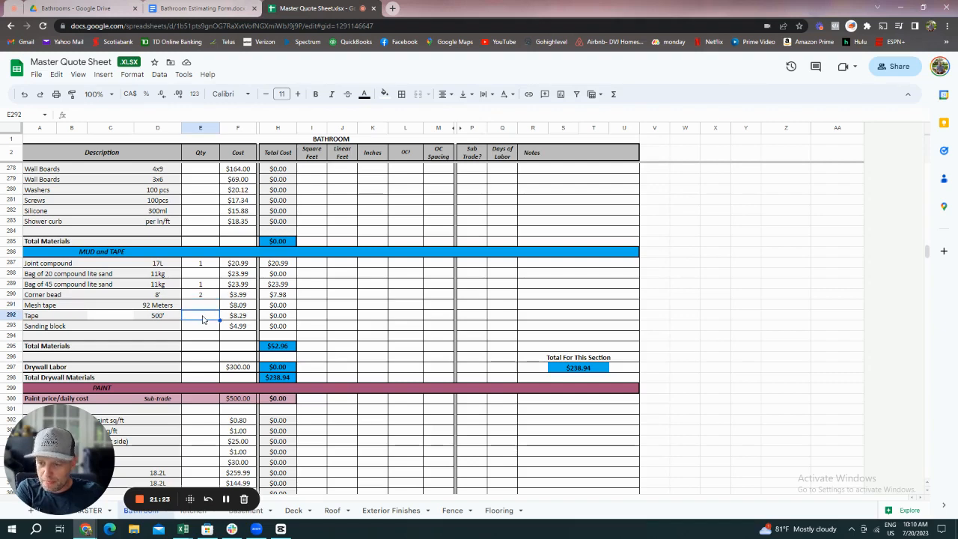
type("1")
key("Return")
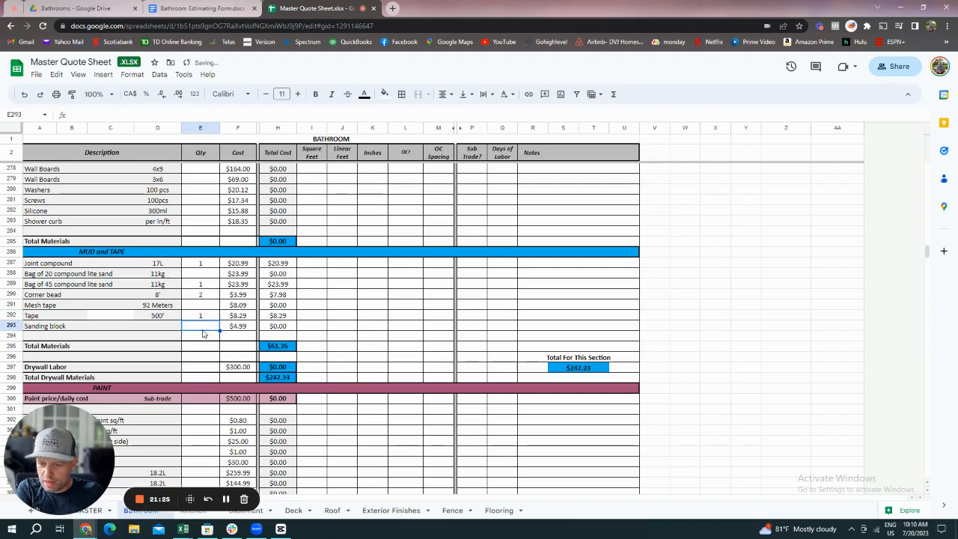
type("1")
key("Return")
Set the drywall labor quantity to 1 and check the total for the drywall section.
scroll(202, 343, "down", 2)
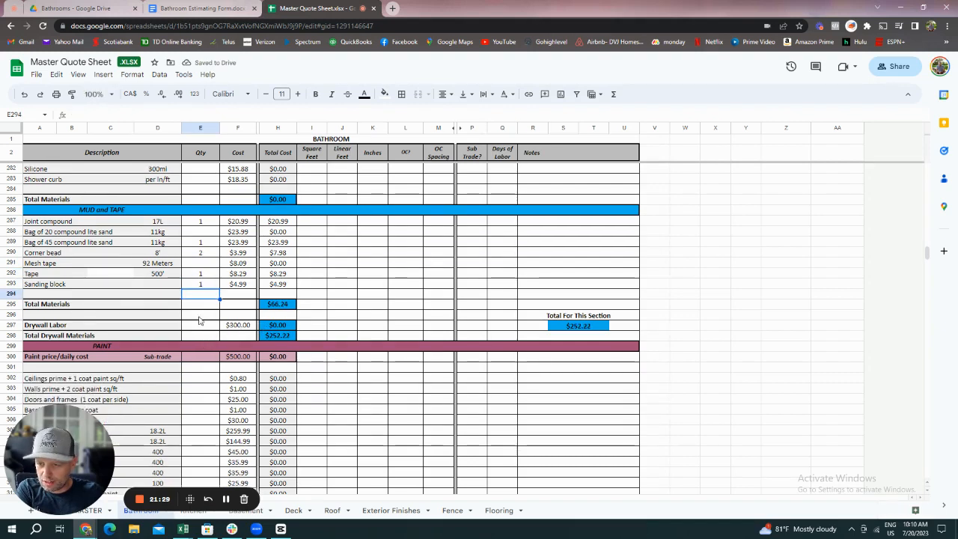
left_click(203, 327)
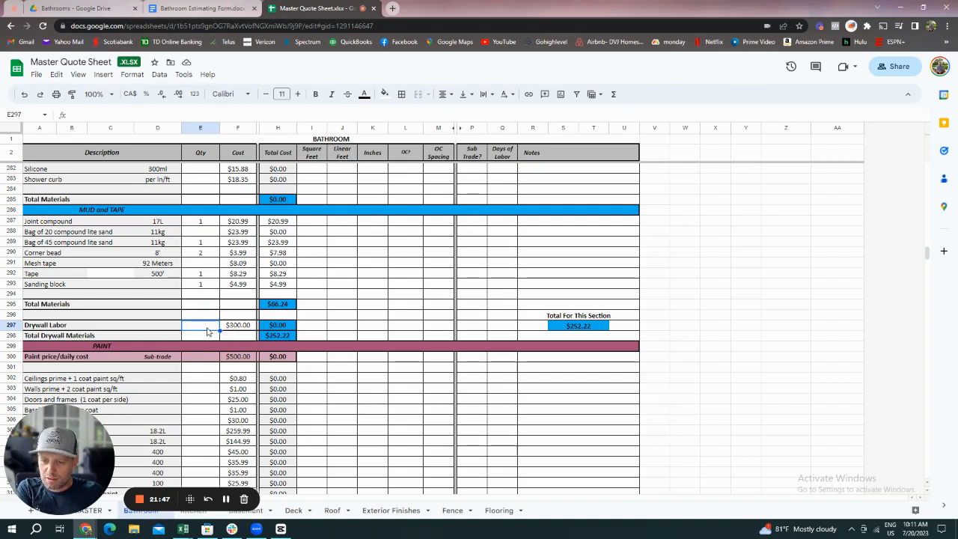
left_click(245, 329)
left_click(192, 330)
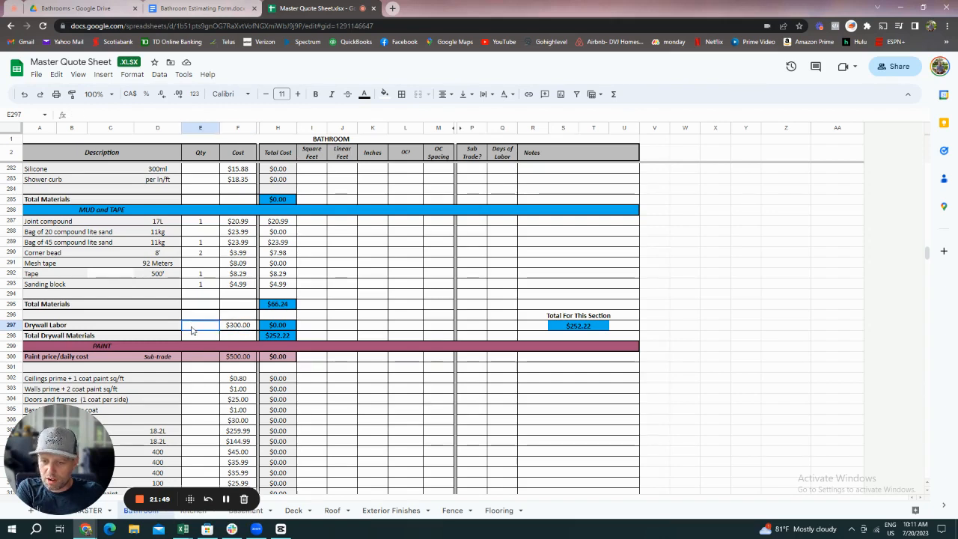
type("1")
left_click(228, 337)
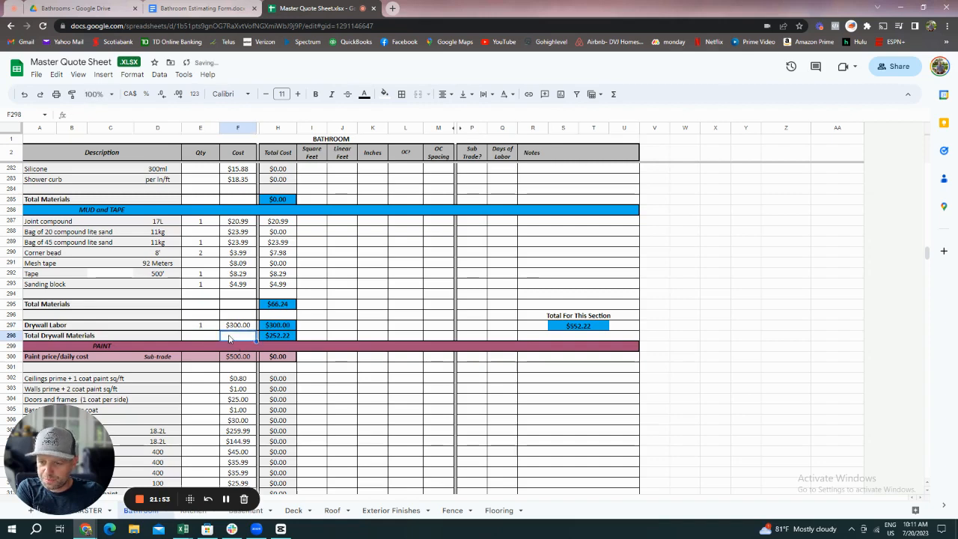
scroll(228, 336, "down", 1)
scroll(228, 337, "up", 1)
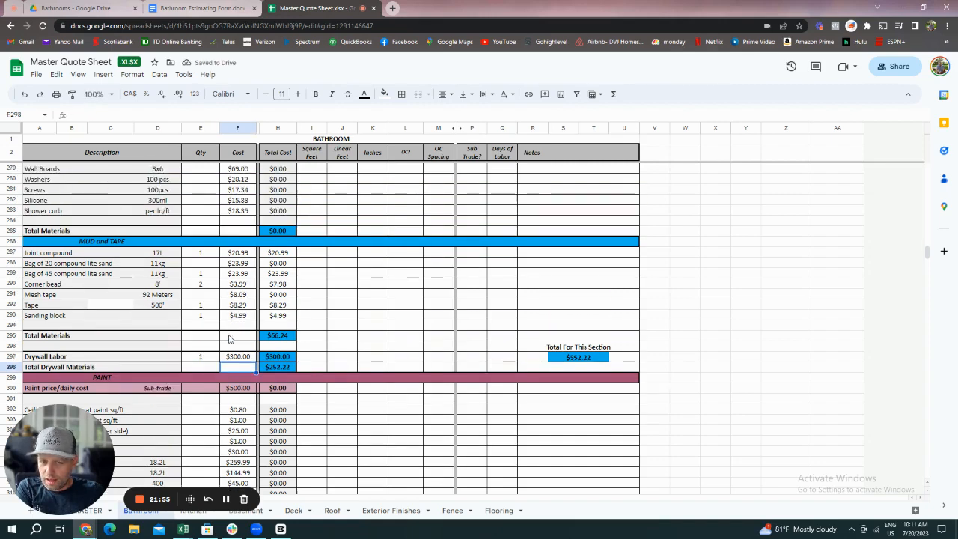
scroll(228, 337, "down", 1)
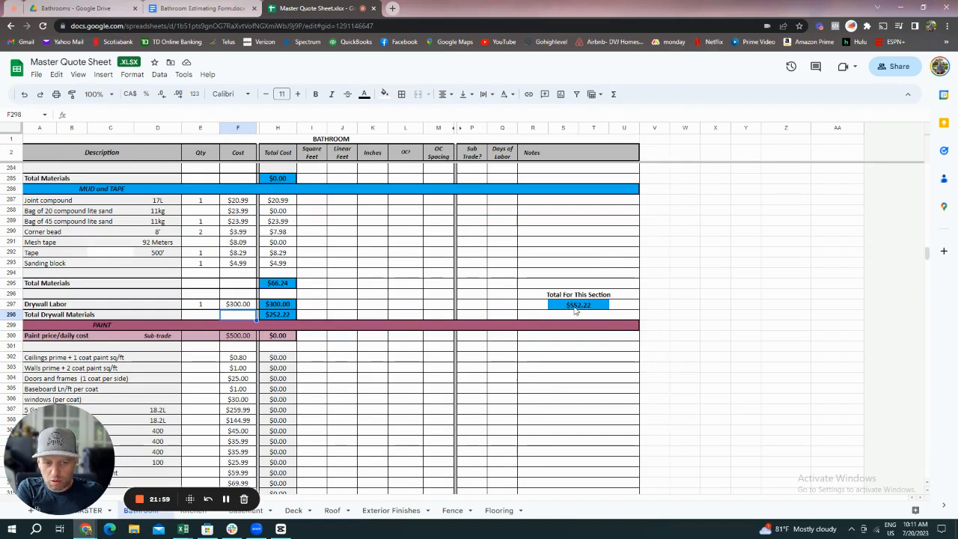
Review the items in the Paint section and enter a quantity of 1 for the 1 gallon of paint.
scroll(230, 335, "down", 1)
scroll(229, 335, "down", 4)
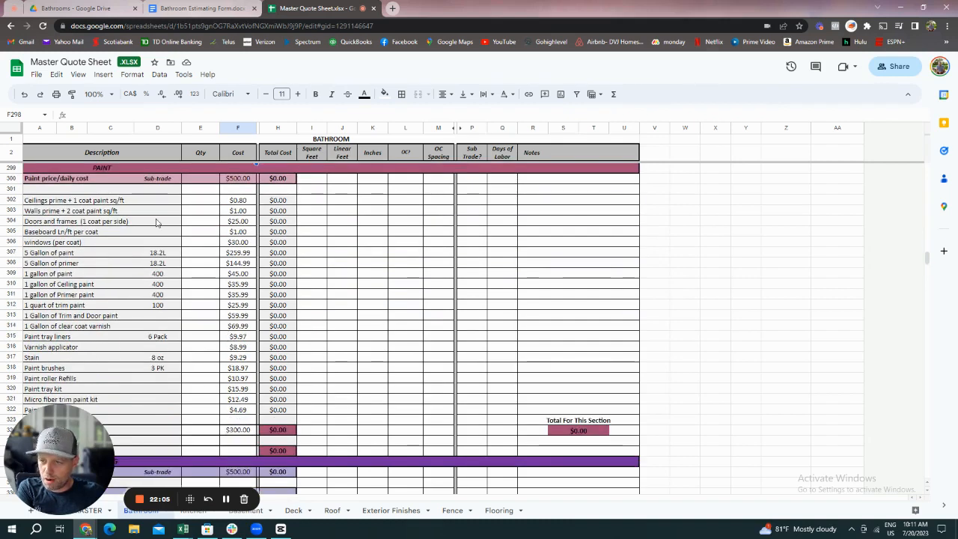
scroll(187, 280, "down", 1)
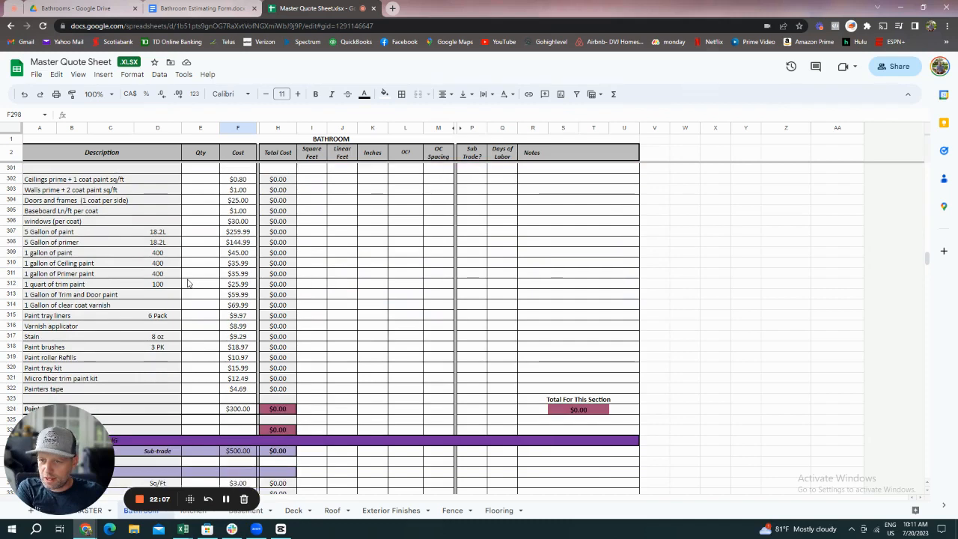
scroll(54, 206, "up", 1)
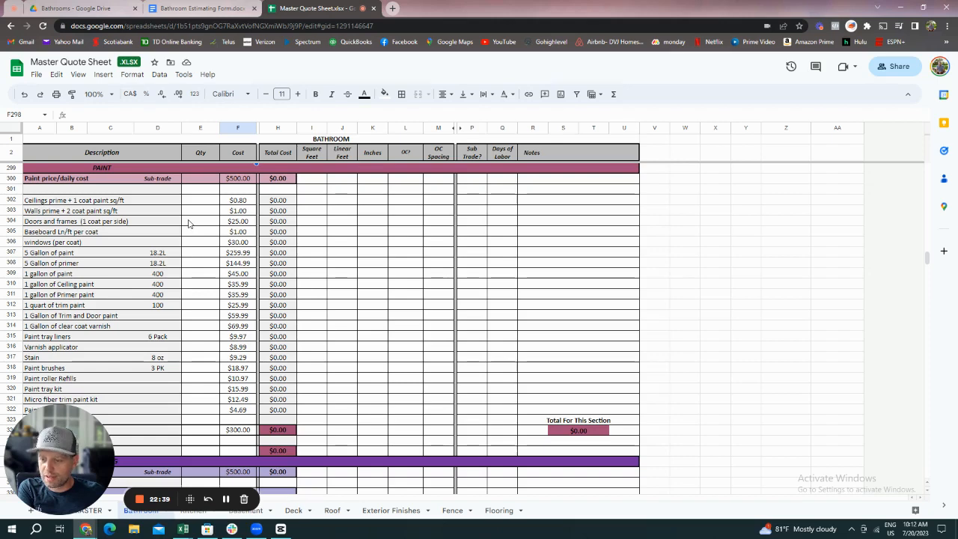
scroll(189, 223, "down", 1)
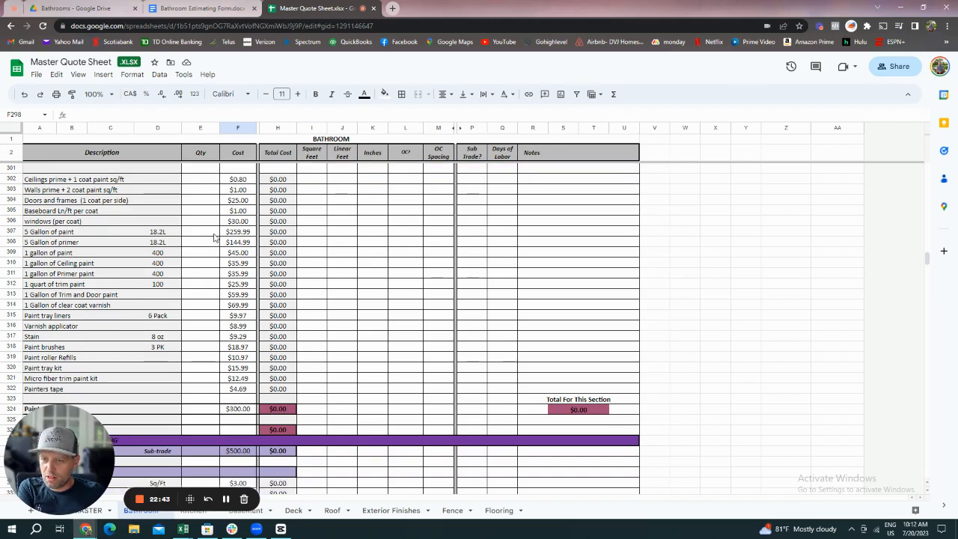
scroll(205, 252, "down", 1)
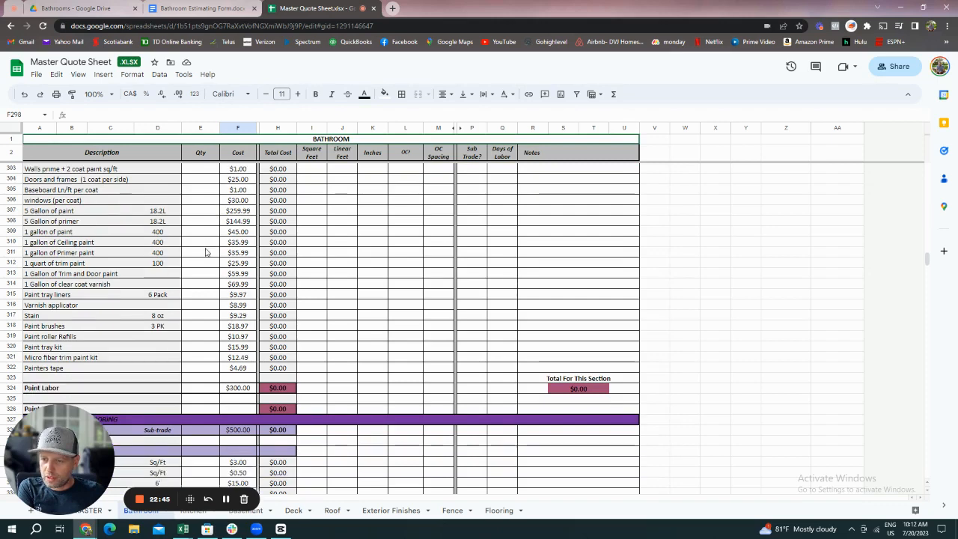
left_click(205, 242)
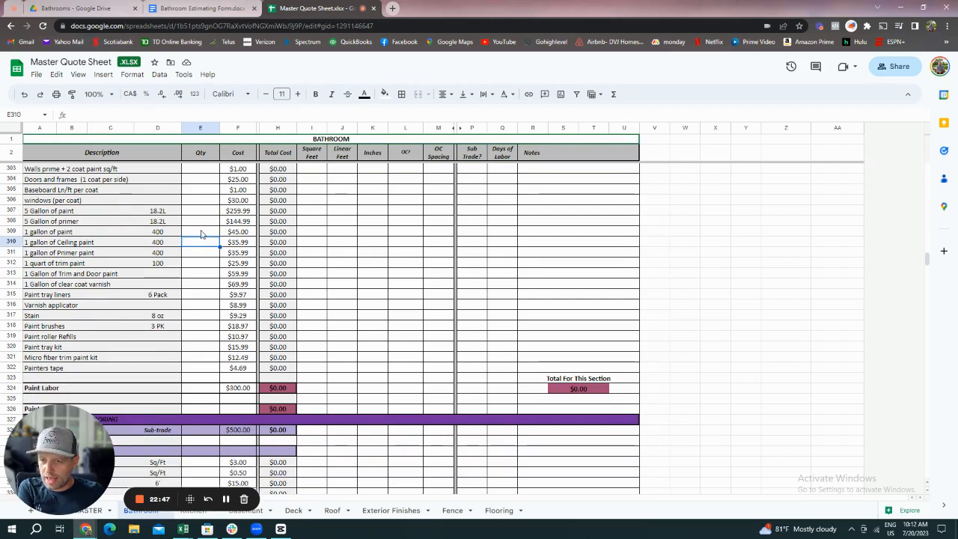
left_click(201, 233)
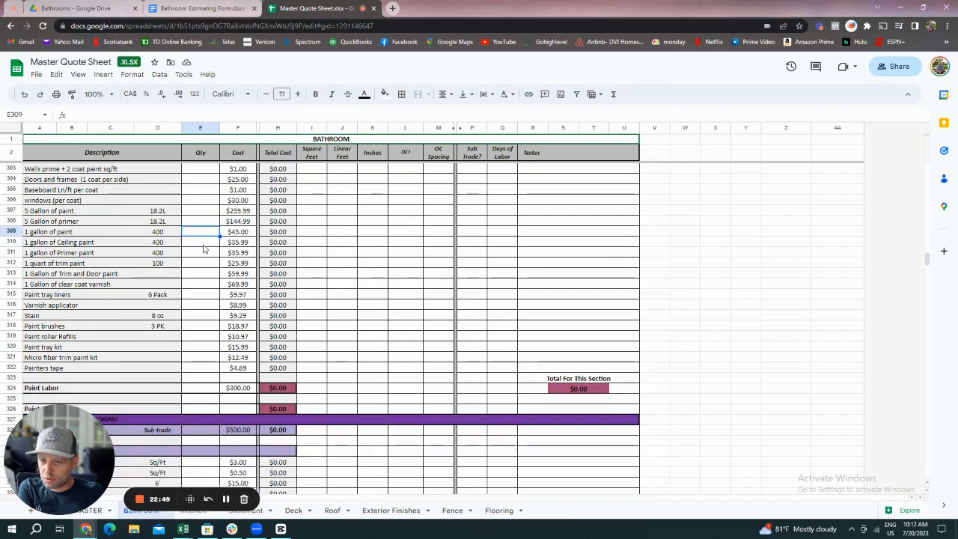
type("1")
key("Return")
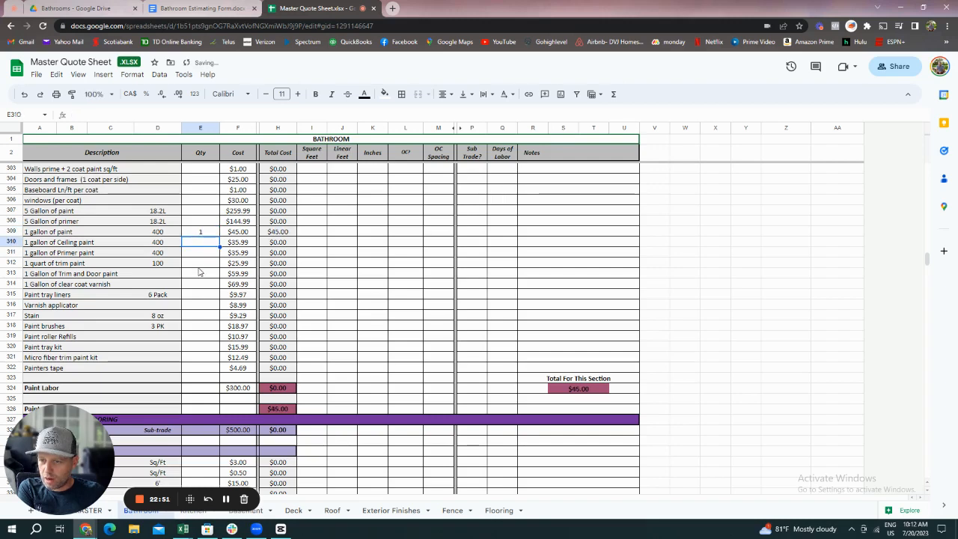
Enter a quantity of 1 each for the gallon of ceiling paint, gallon of primer paint and quart of trim paint.
type("1")
left_click(200, 255)
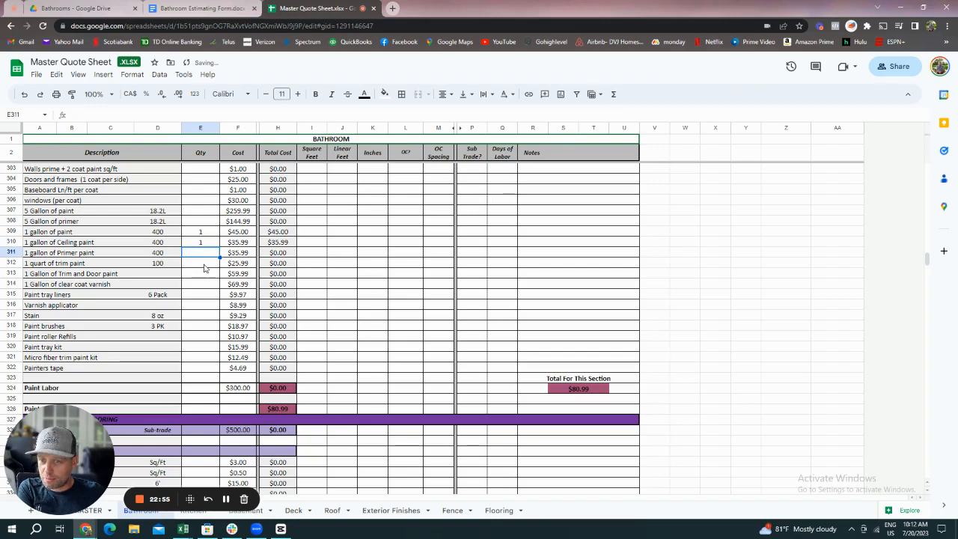
type("1")
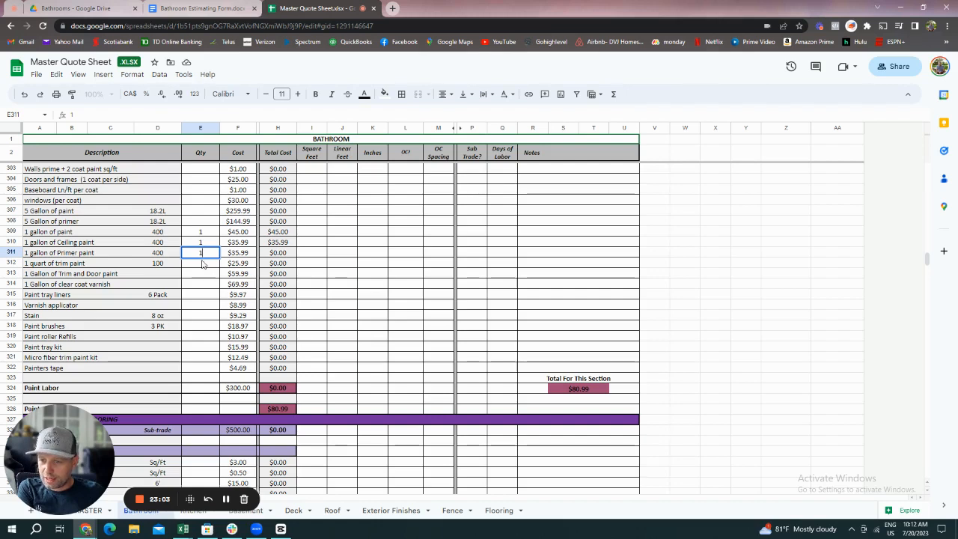
left_click(201, 267)
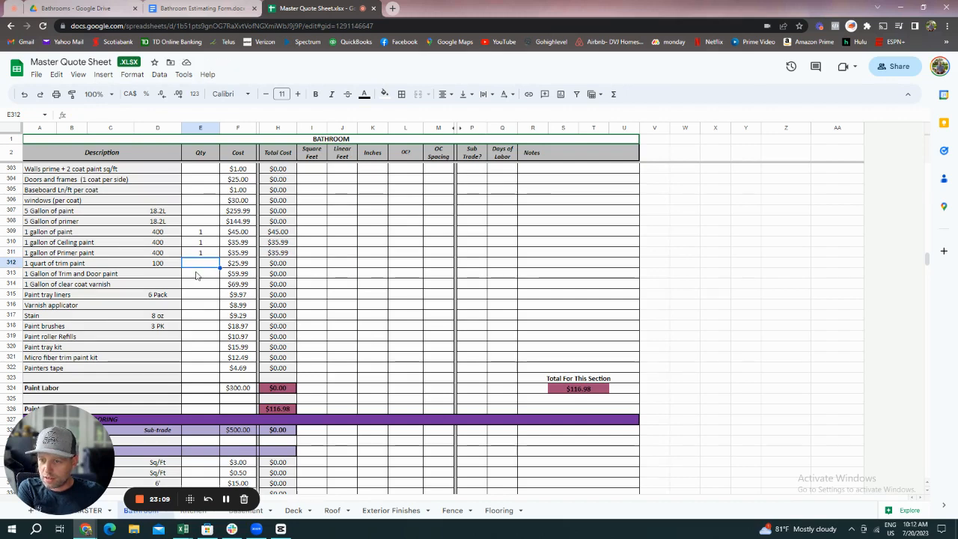
type("1")
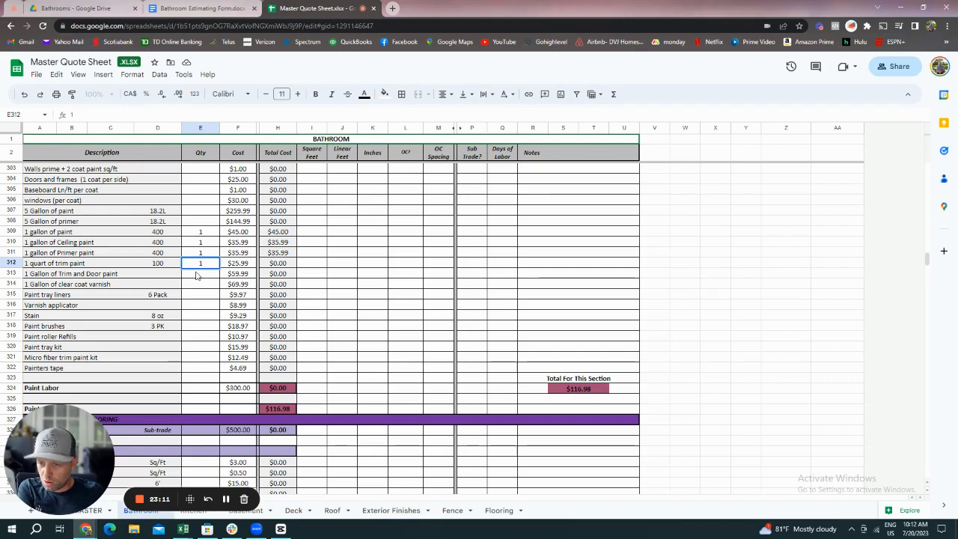
key("Return")
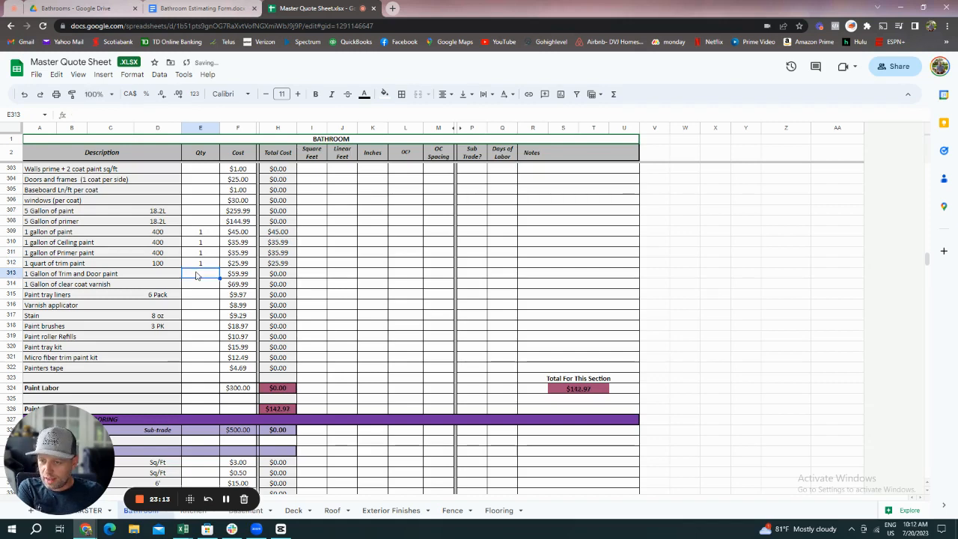
scroll(196, 276, "down", 2)
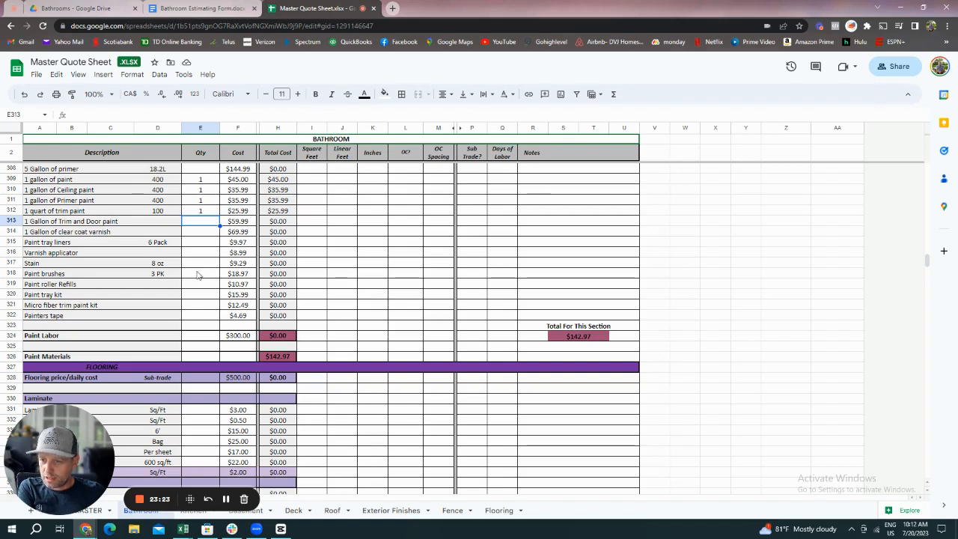
Enter a quantity of 1 each for the paint brushes and the paint tray kit in the Paint section.
left_click(198, 275)
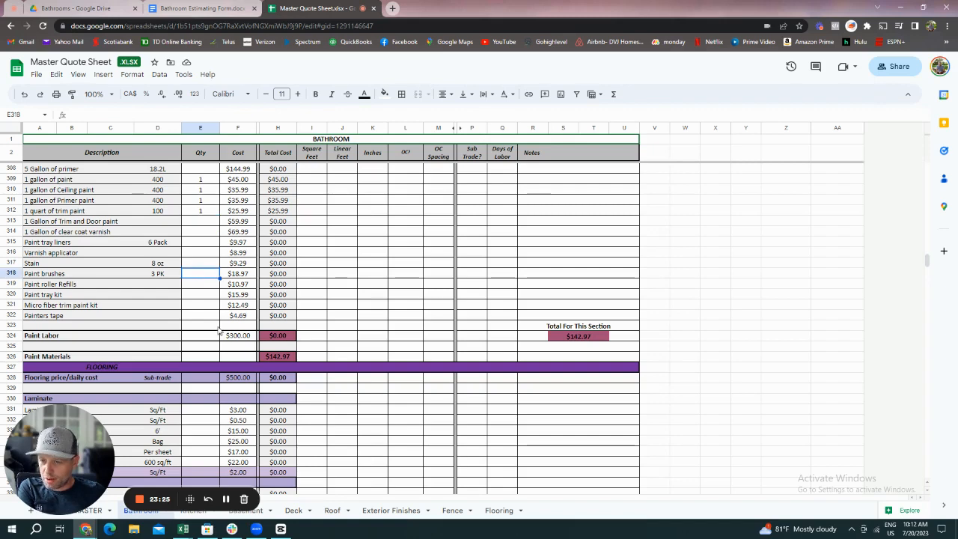
type("1")
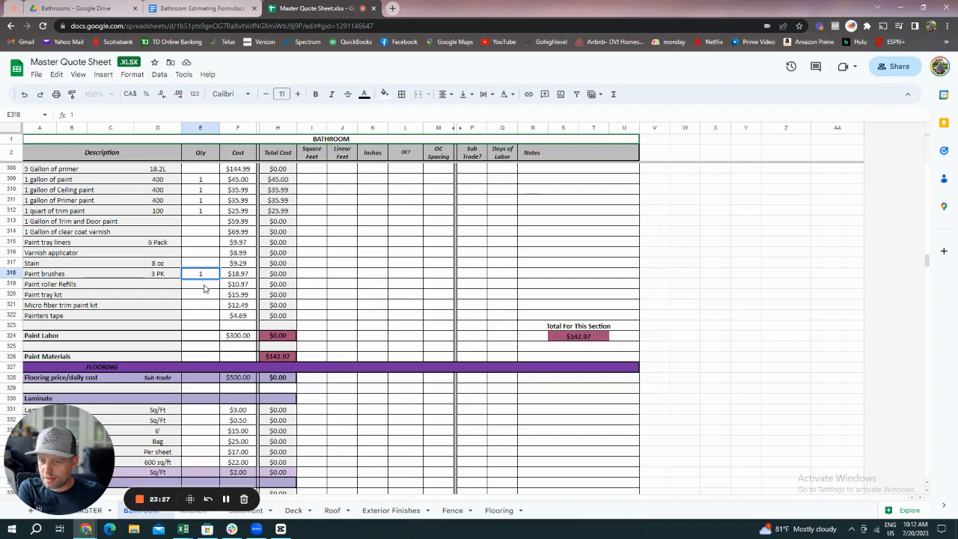
key("Return")
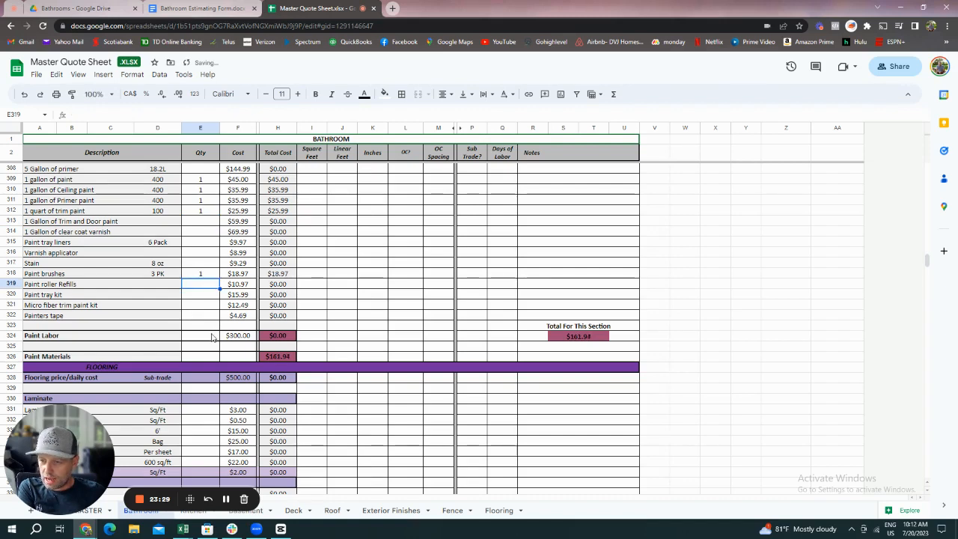
left_click(202, 296)
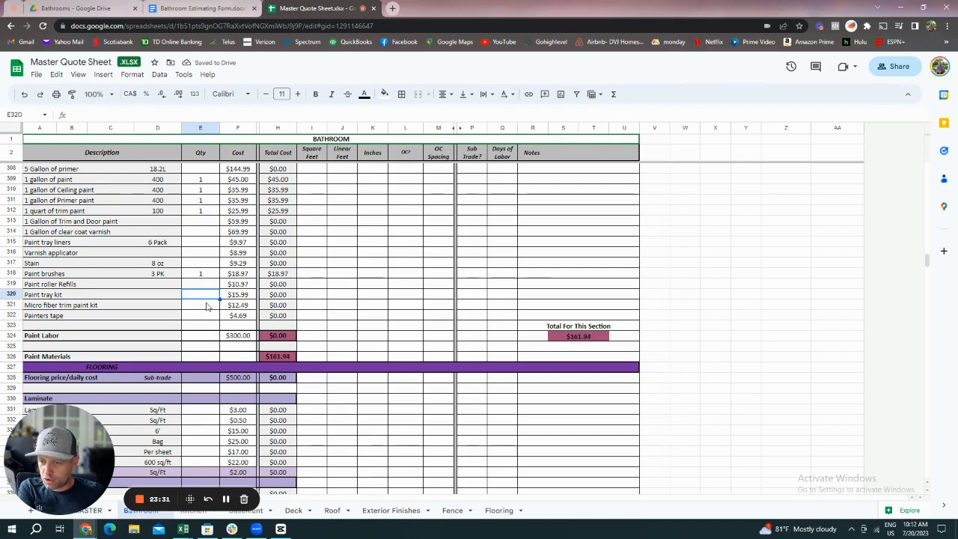
type("1")
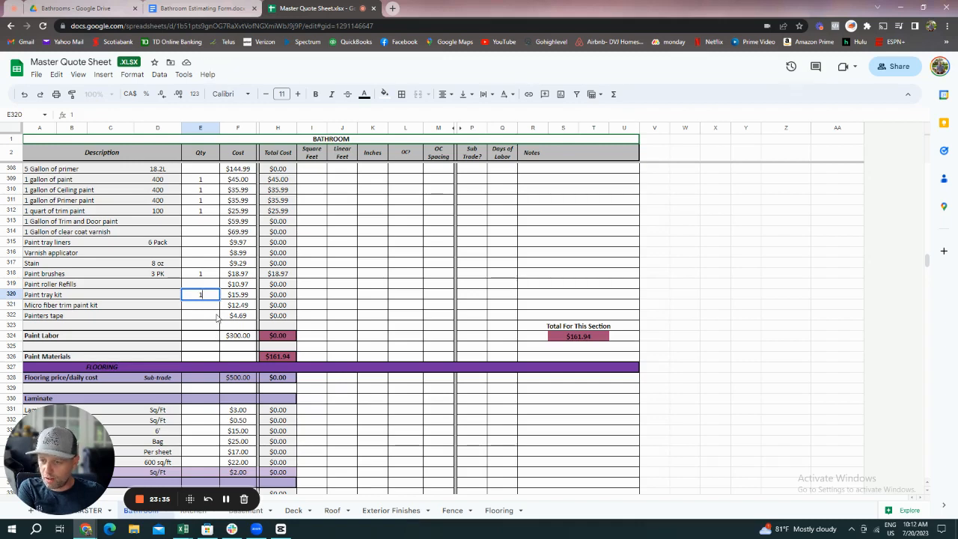
left_click(189, 318)
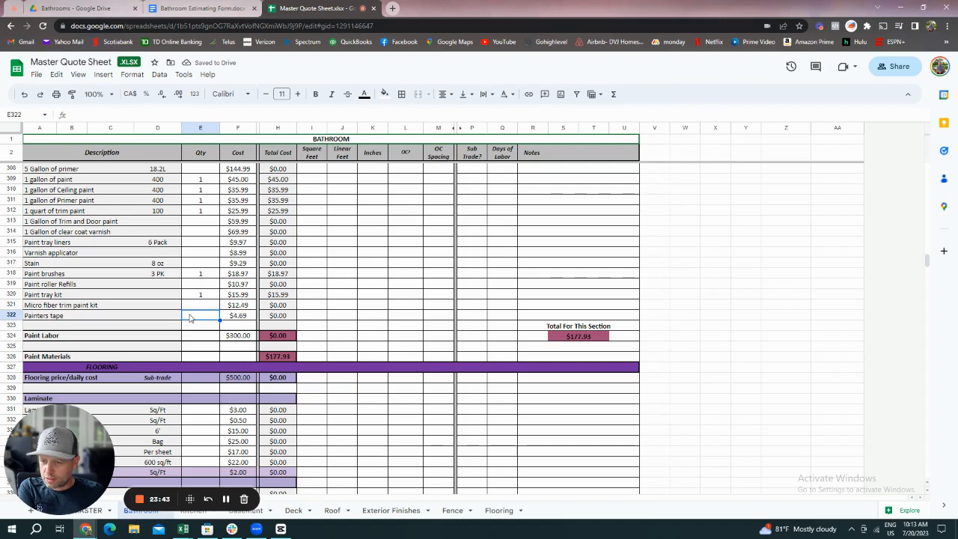
Set the paint labor quantity to 1.
scroll(189, 316, "down", 1)
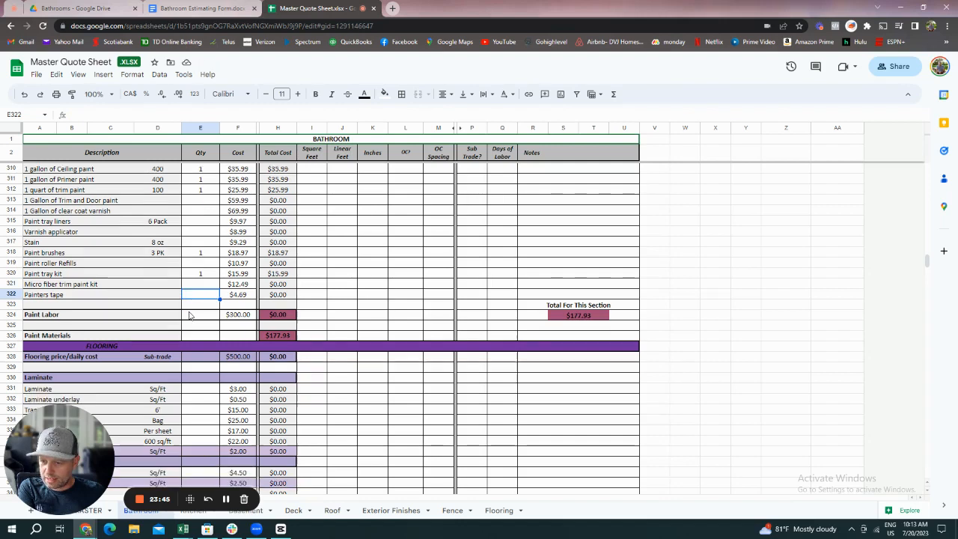
left_click(209, 317)
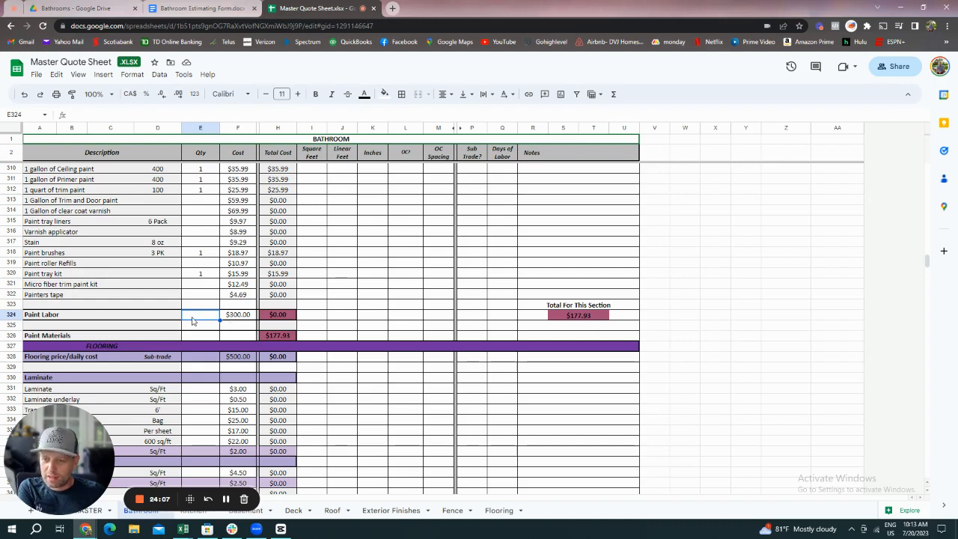
type("1")
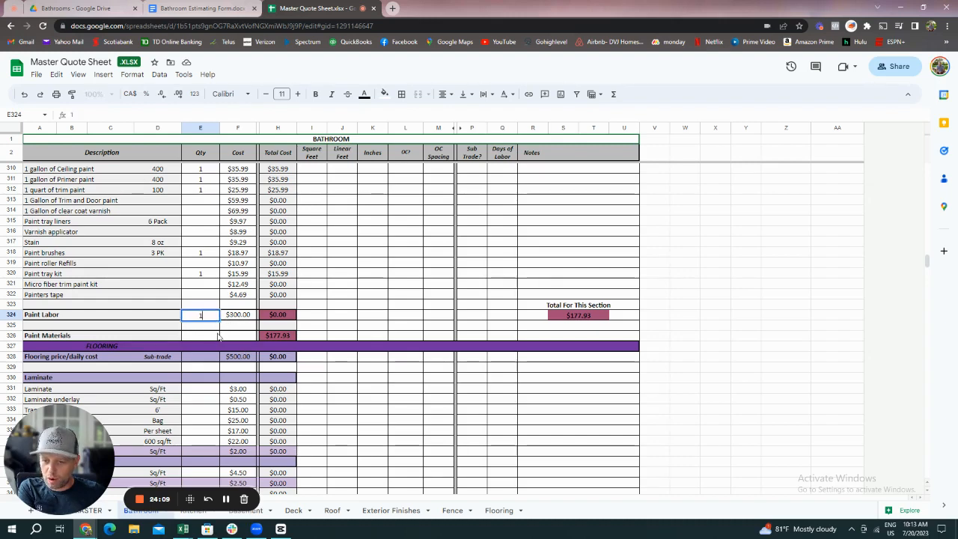
left_click(218, 337)
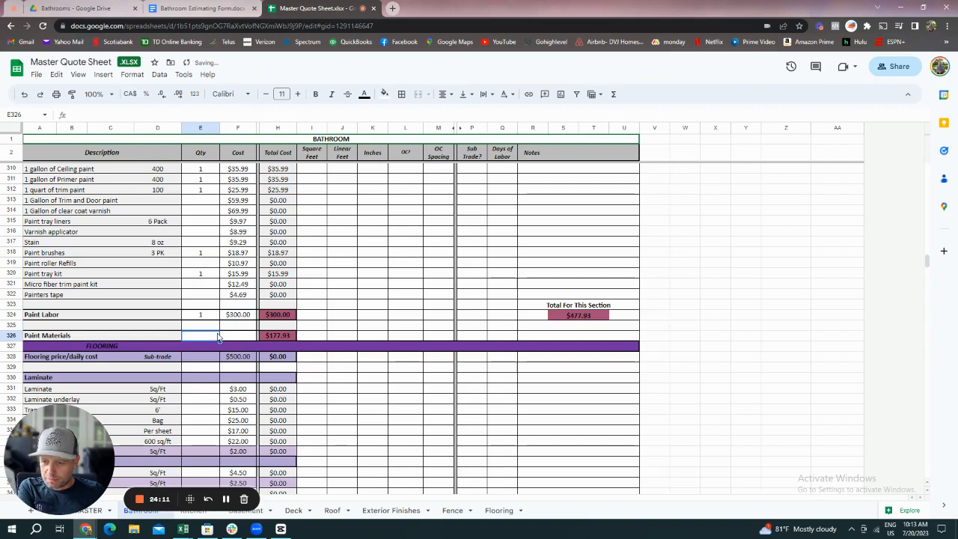
Look over the Flooring section's material groups and enter a quantity of 50 sq ft for the Vinyl Click flooring.
scroll(217, 336, "down", 1)
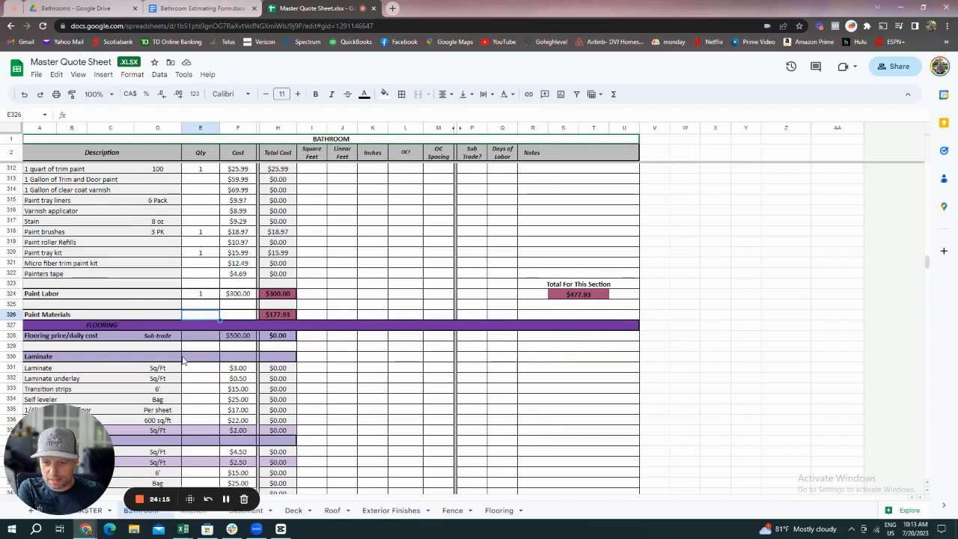
scroll(183, 361, "down", 3)
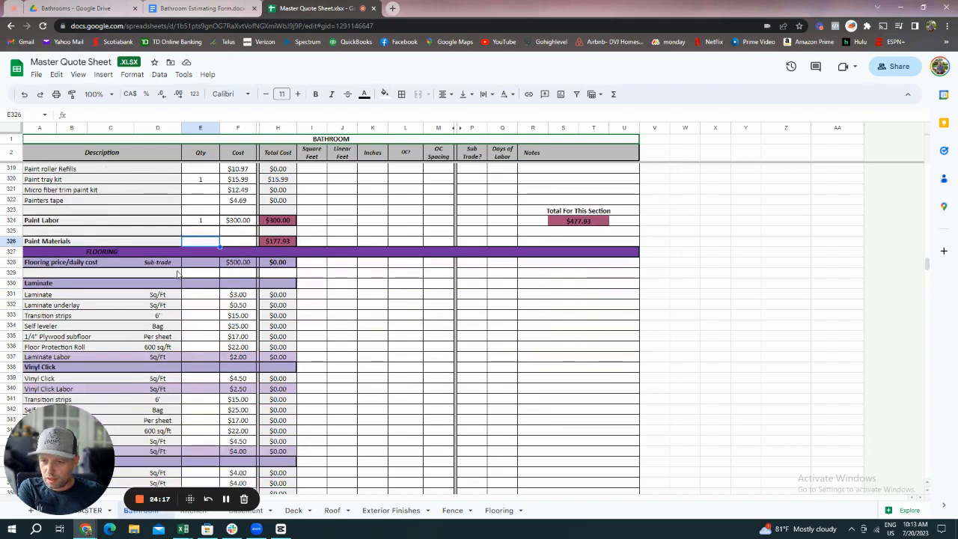
scroll(184, 275, "down", 4)
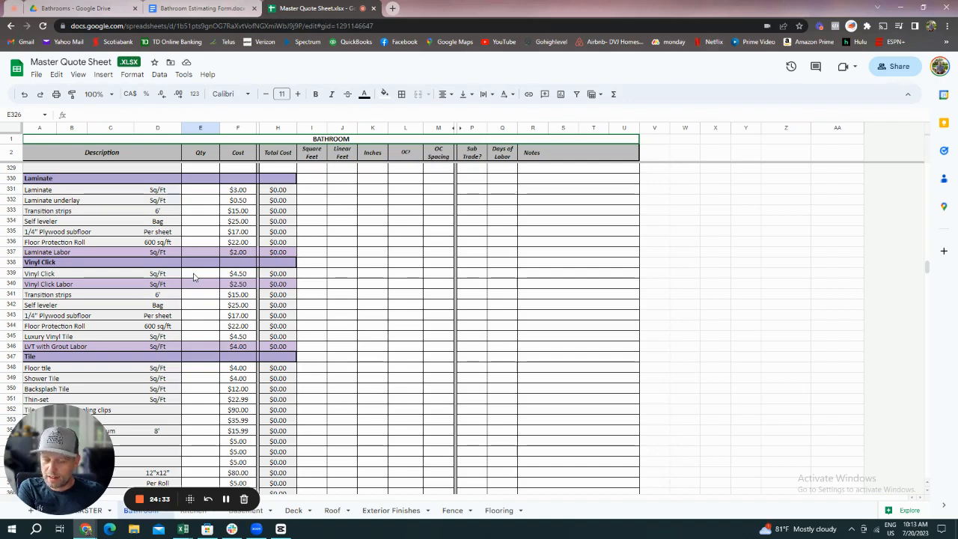
scroll(193, 277, "down", 4)
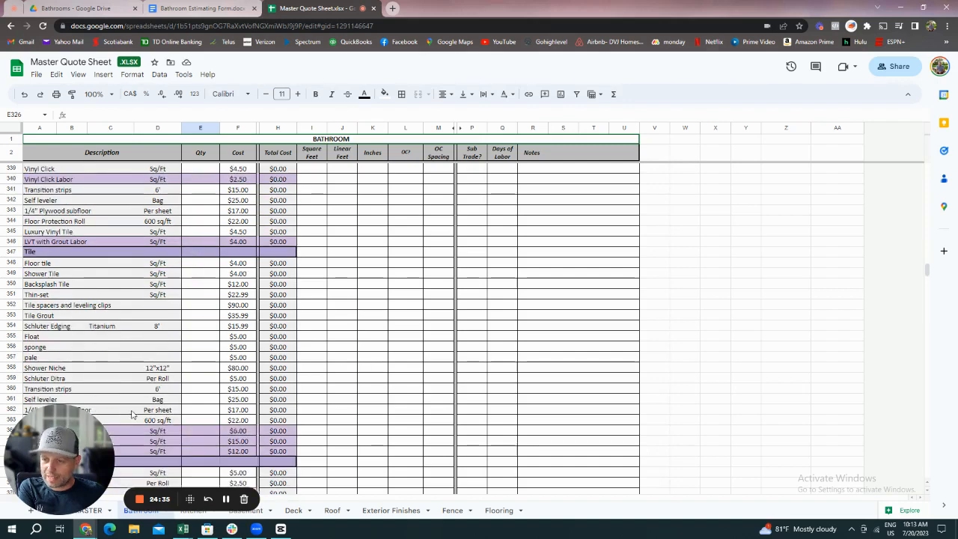
scroll(155, 332, "up", 4)
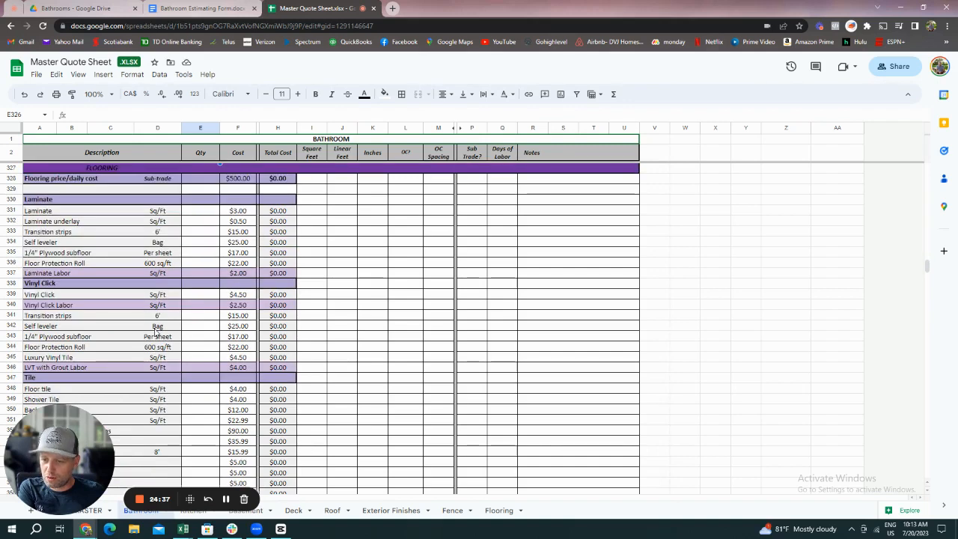
left_click(213, 295)
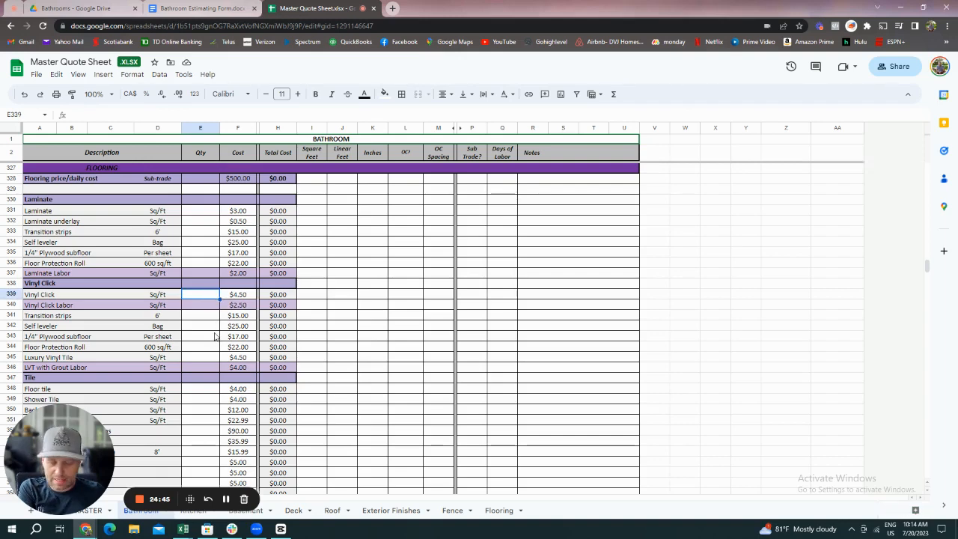
type("6")
key("BackSpace")
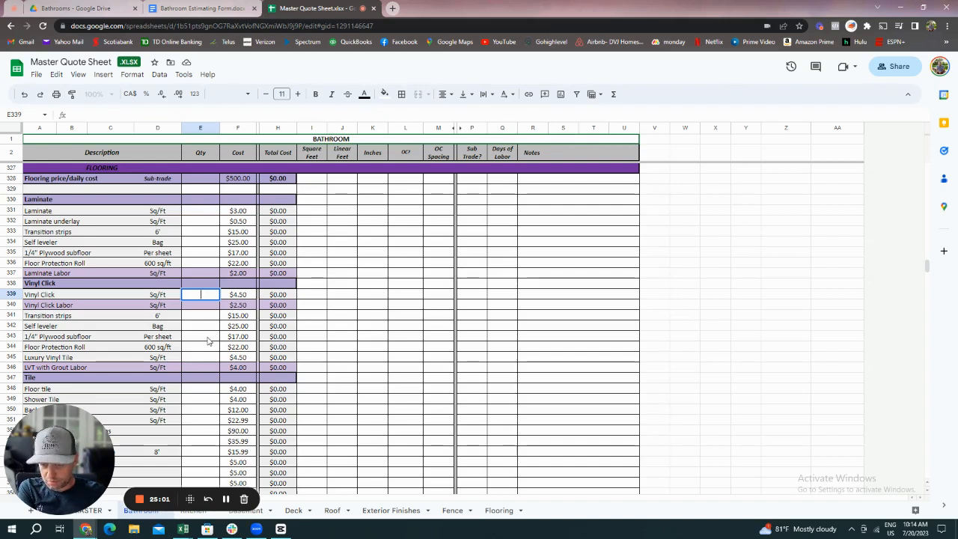
type("50")
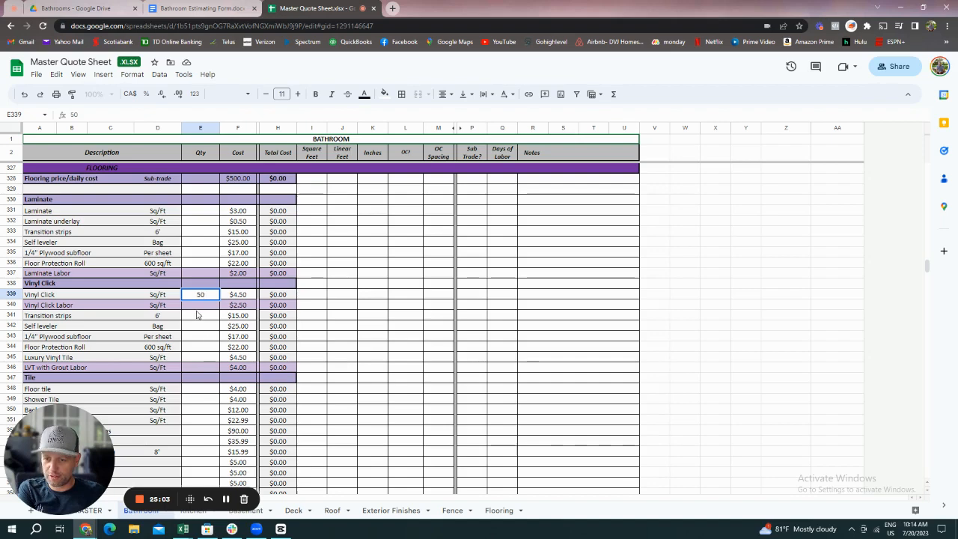
left_click(197, 314)
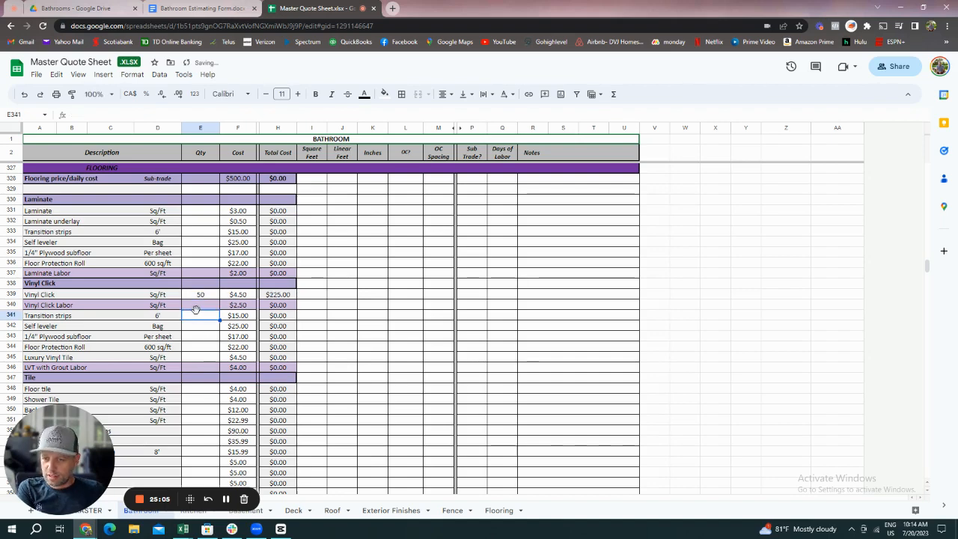
Enter a quantity of 50 sq ft for the Vinyl Click labor.
left_click(195, 307)
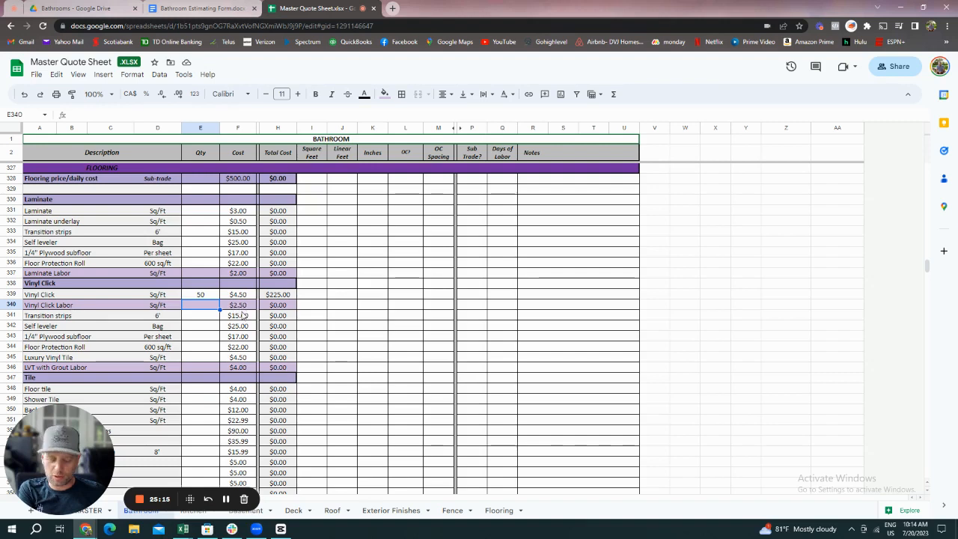
type("50")
left_click(224, 326)
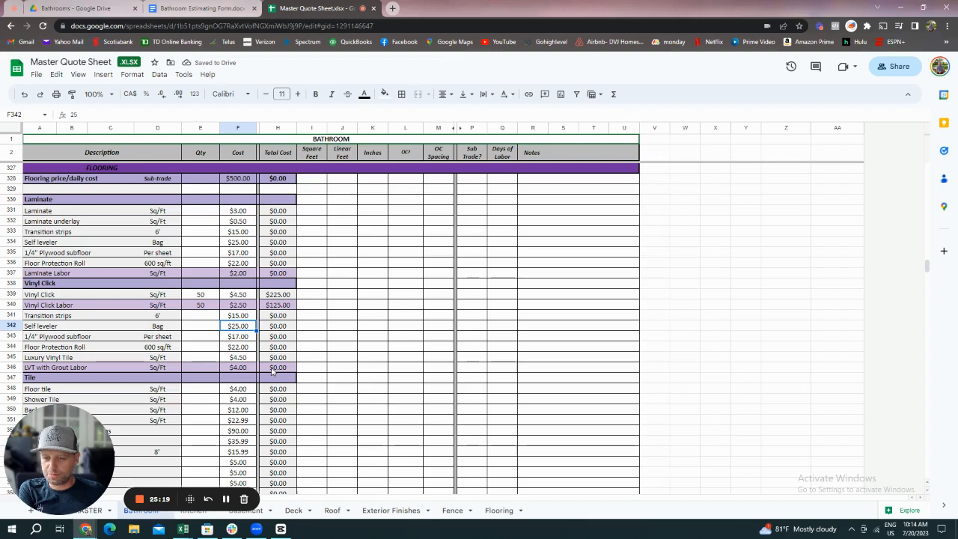
Enter a quantity of 1 for the Vinyl Click transition strips, leaving the plywood subfloor, floor protection roll and luxury vinyl tile blank.
left_click(203, 317)
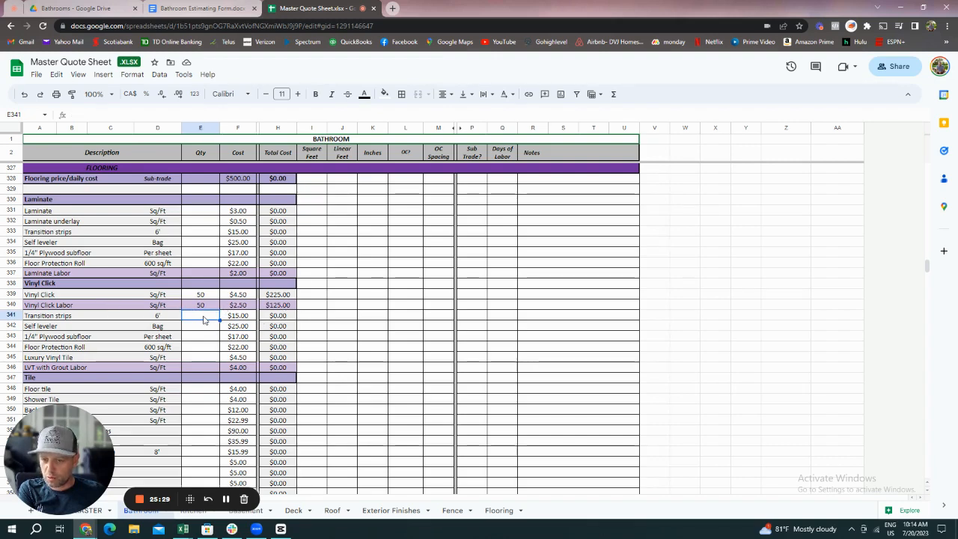
type("1")
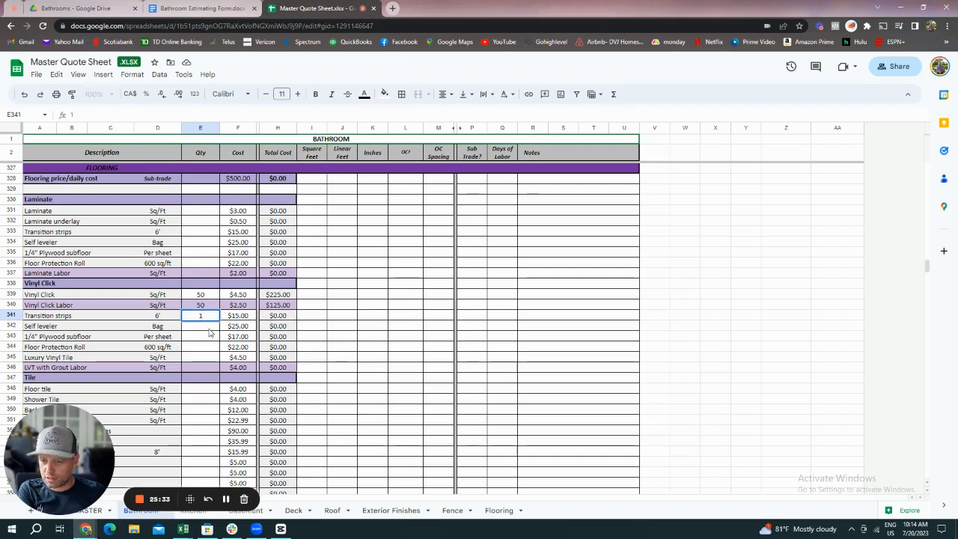
key("Return")
left_click(212, 339)
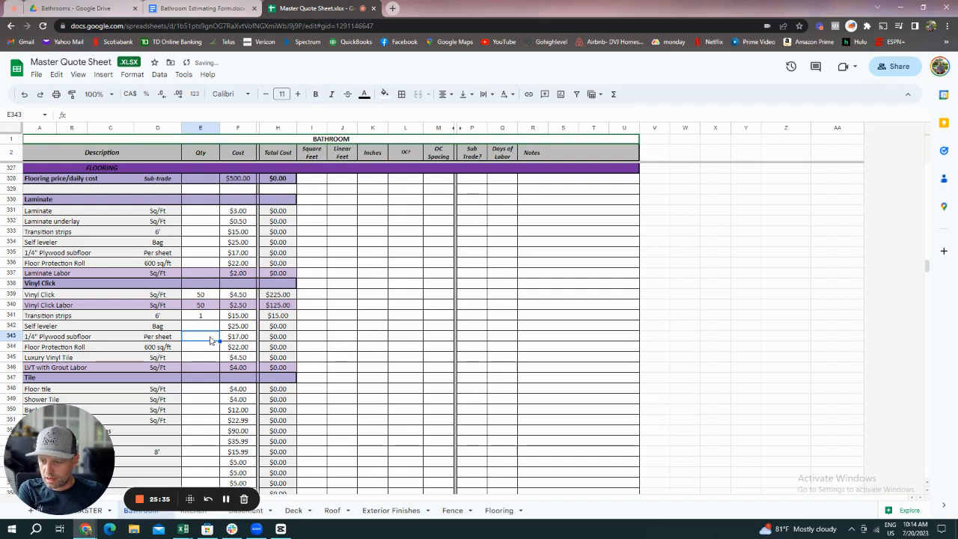
left_click(210, 348)
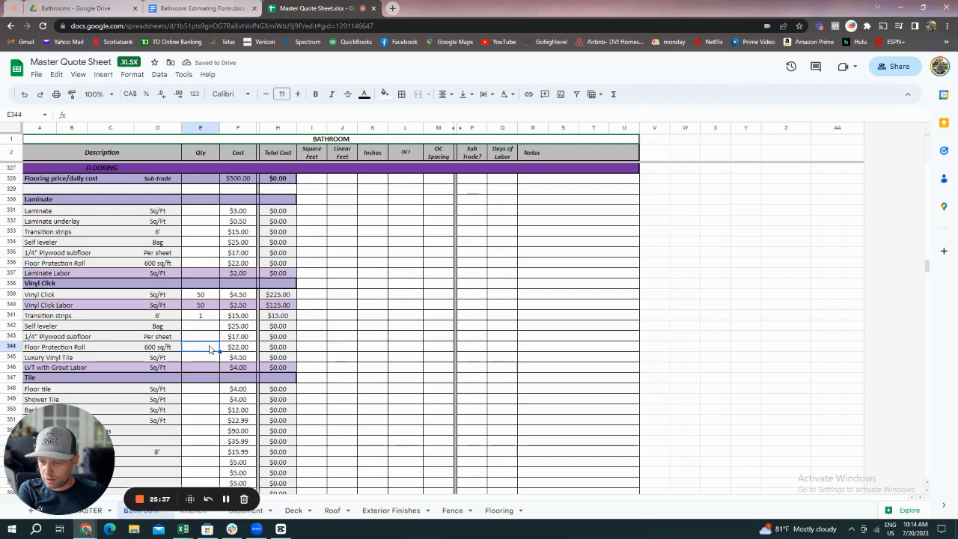
left_click(210, 357)
Look up the wall tile area in the Bathroom Estimating Form and enter 88 sq ft as the Shower Tile quantity in the Master Quote Sheet.
scroll(210, 360, "down", 5)
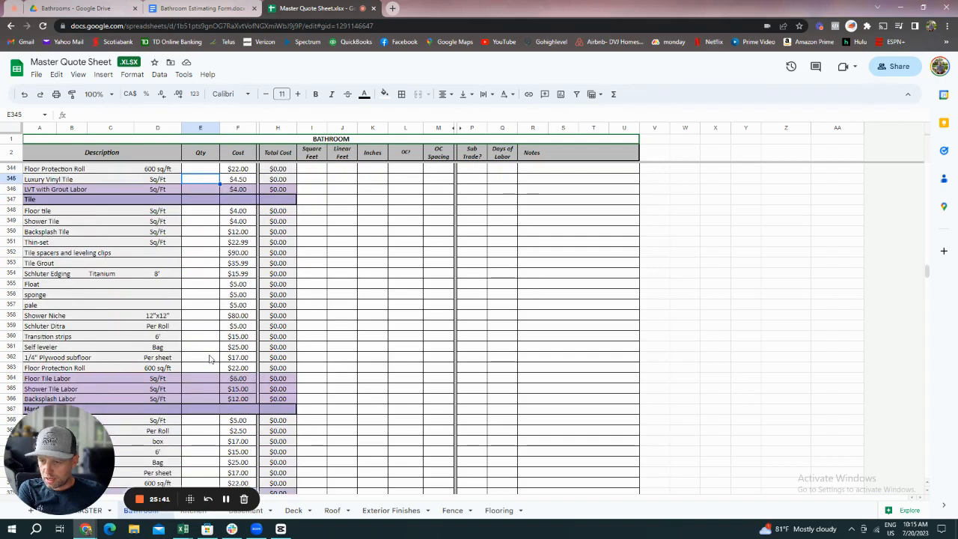
scroll(211, 358, "down", 1)
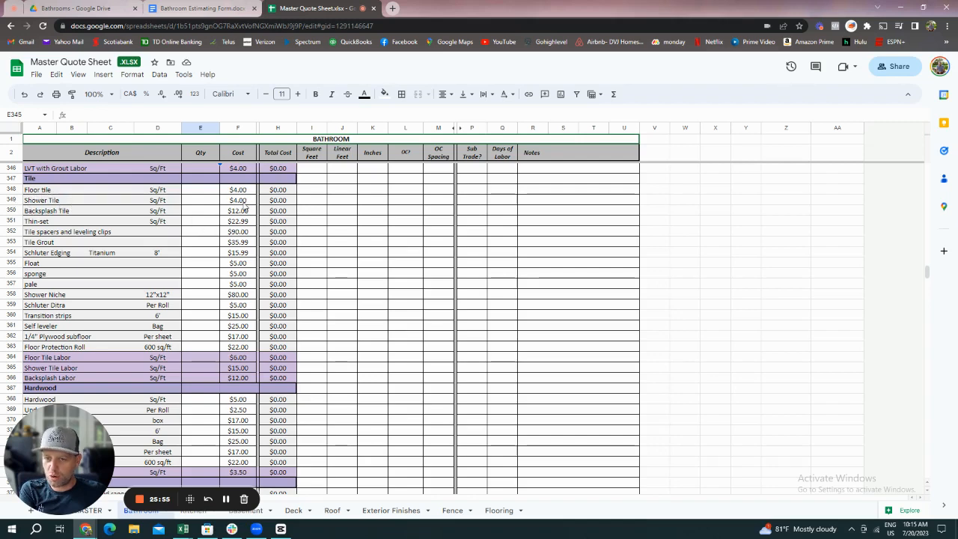
left_click(196, 203)
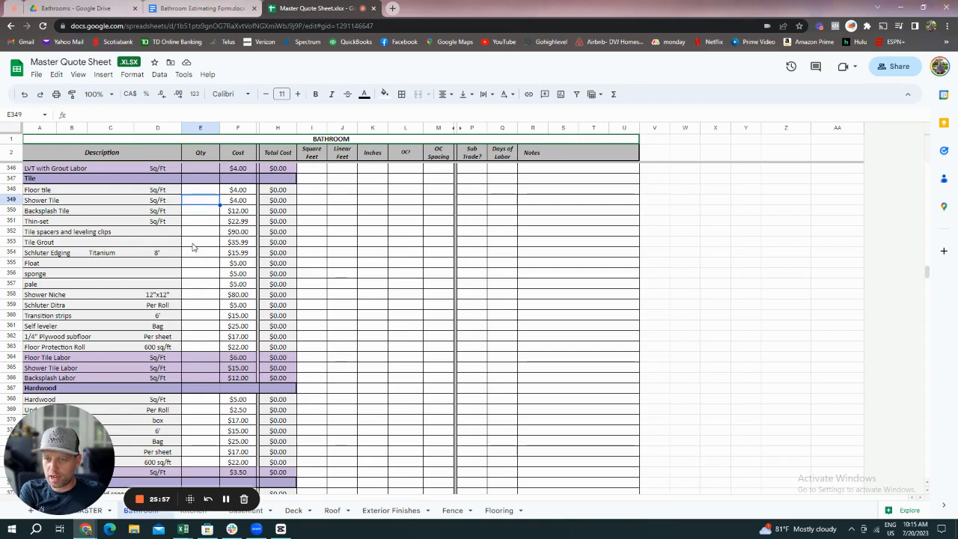
left_click(196, 8)
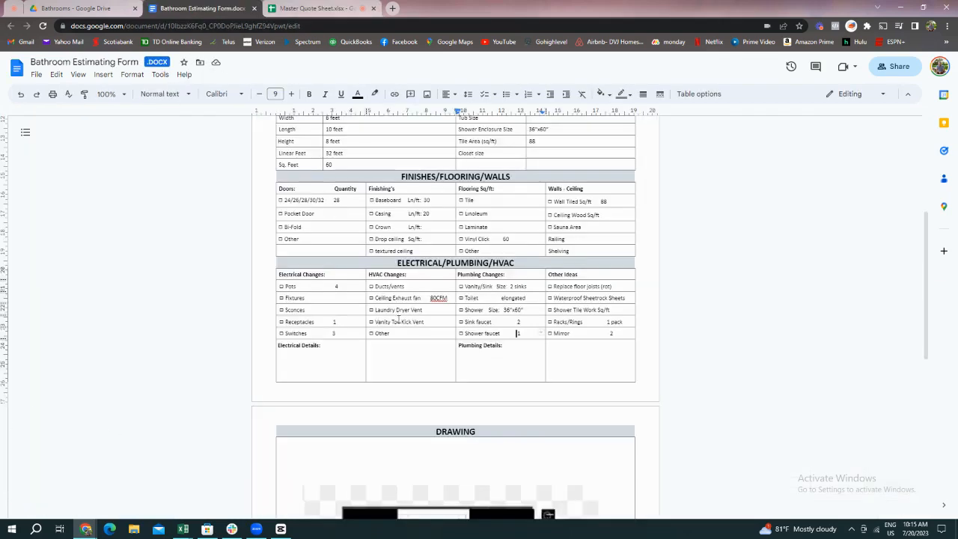
scroll(542, 258, "up", 1)
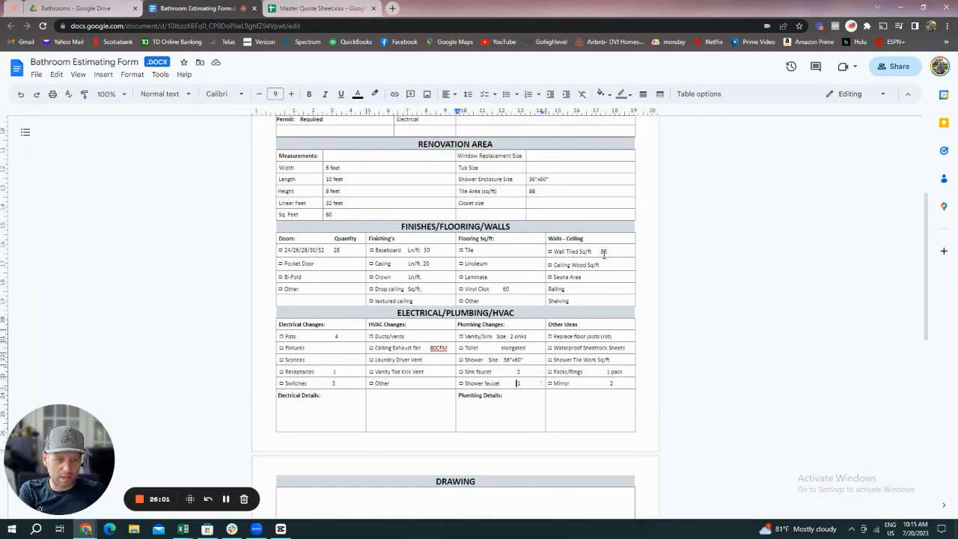
key("ctrl+Tab")
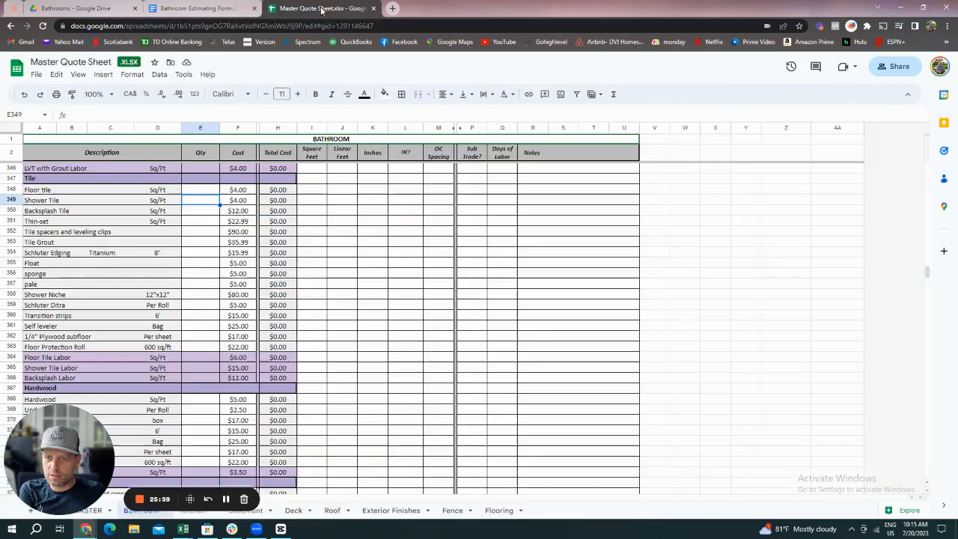
type("88")
left_click(278, 316)
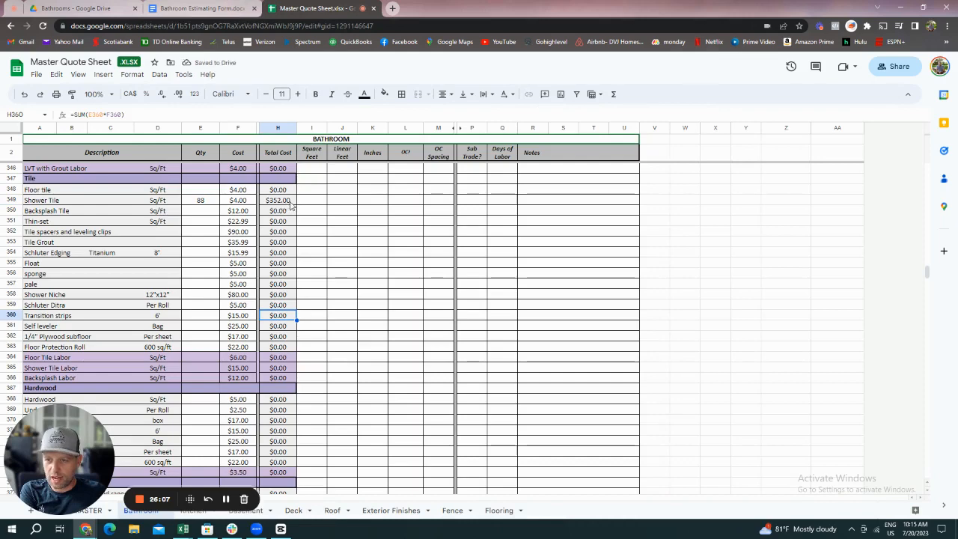
Set the Shower Tile cost to $4.50 per square foot.
left_click(241, 202)
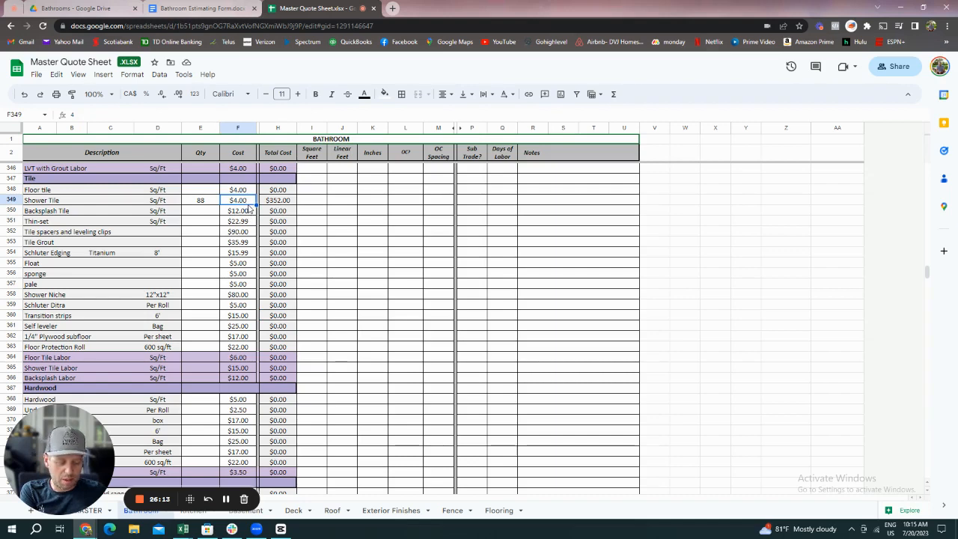
type("4.")
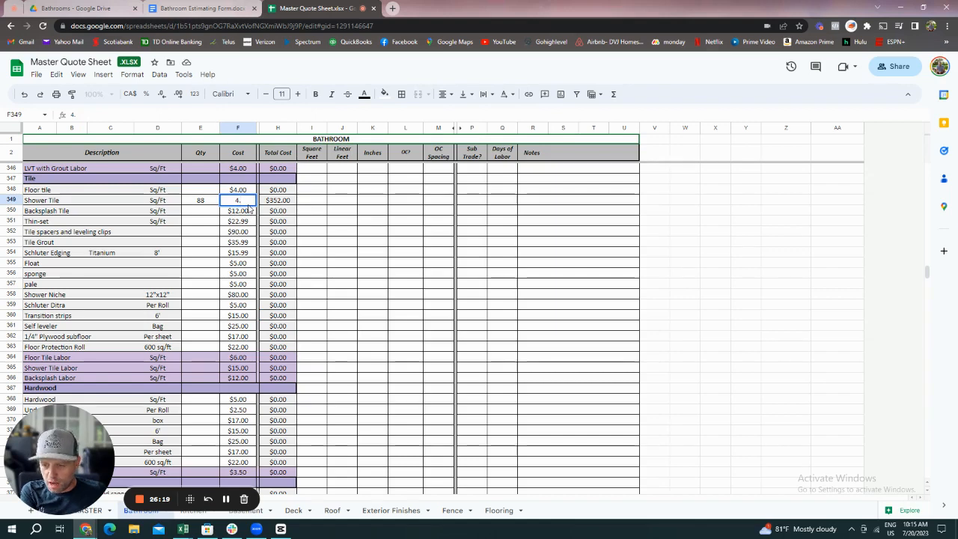
type("5")
left_click(251, 242)
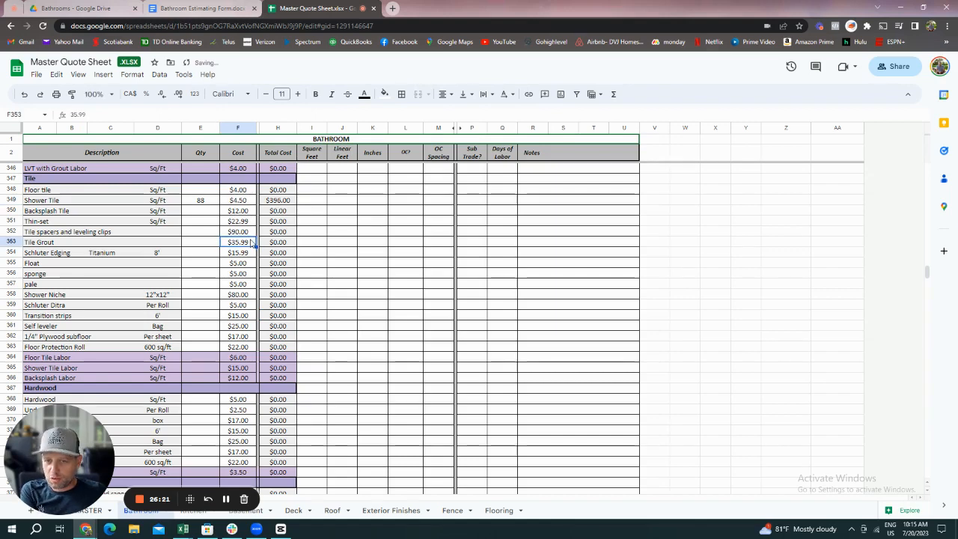
Enter a quantity of 2 for Thin-set in the Tile section.
left_click(201, 225)
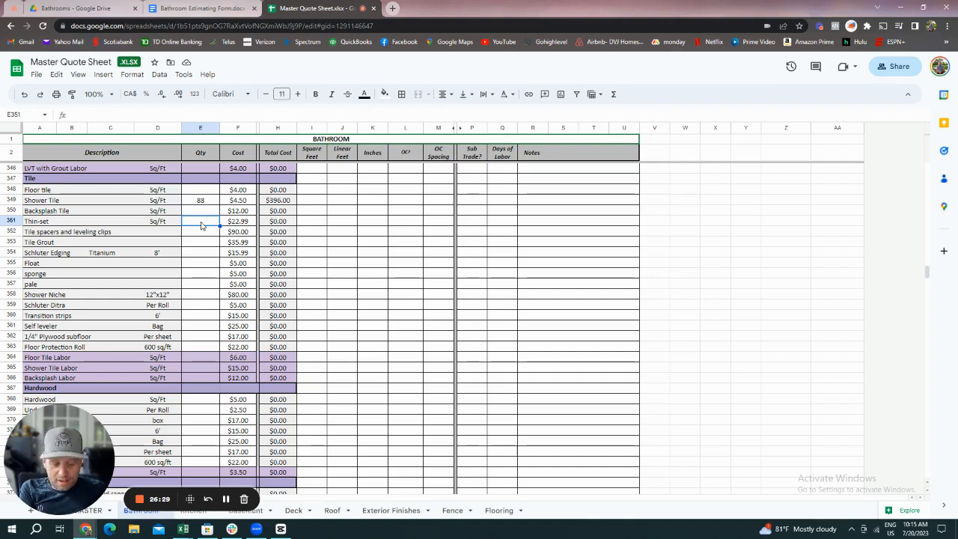
type("1")
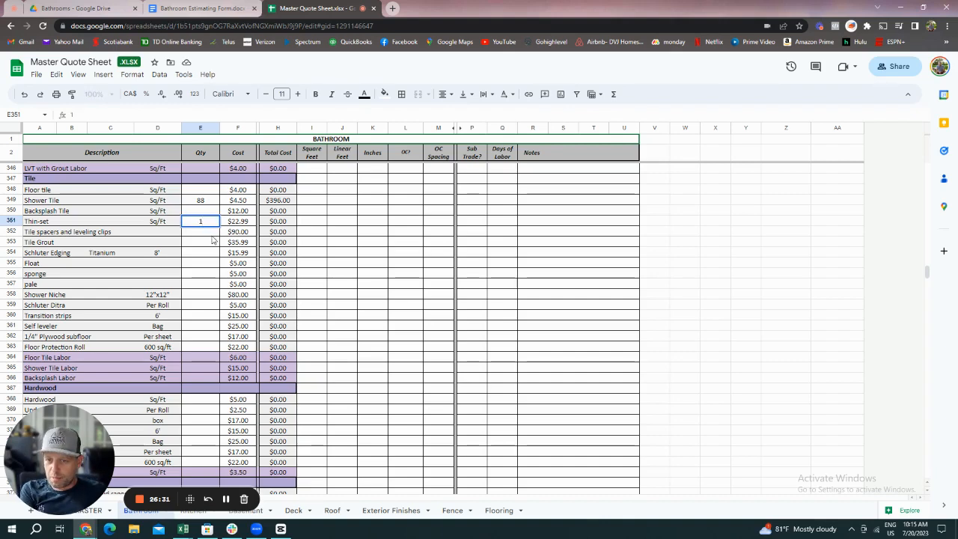
key("BackSpace")
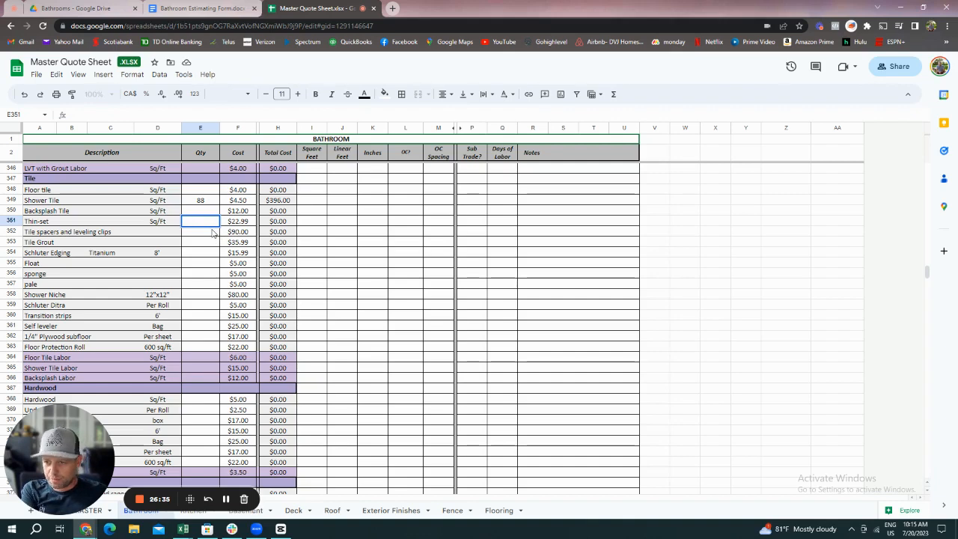
type("2")
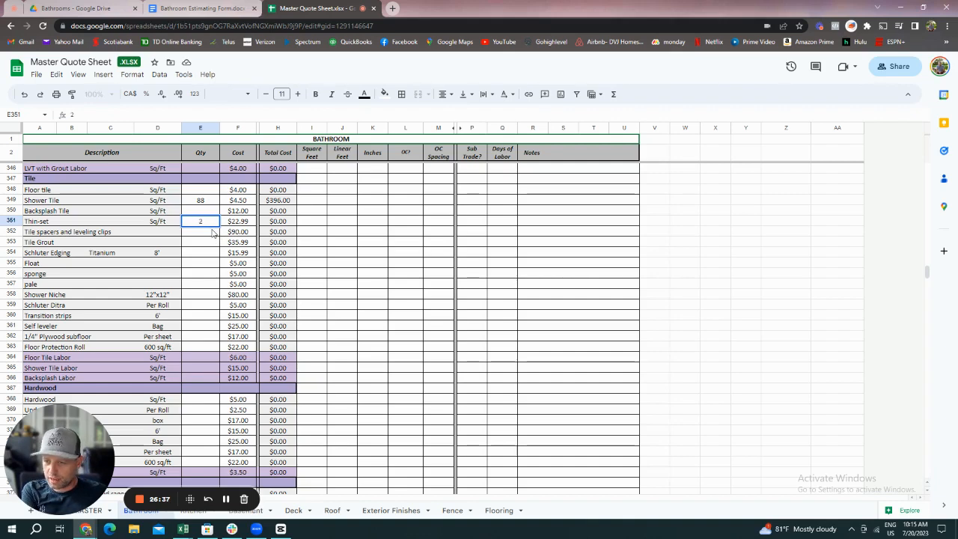
key("Return")
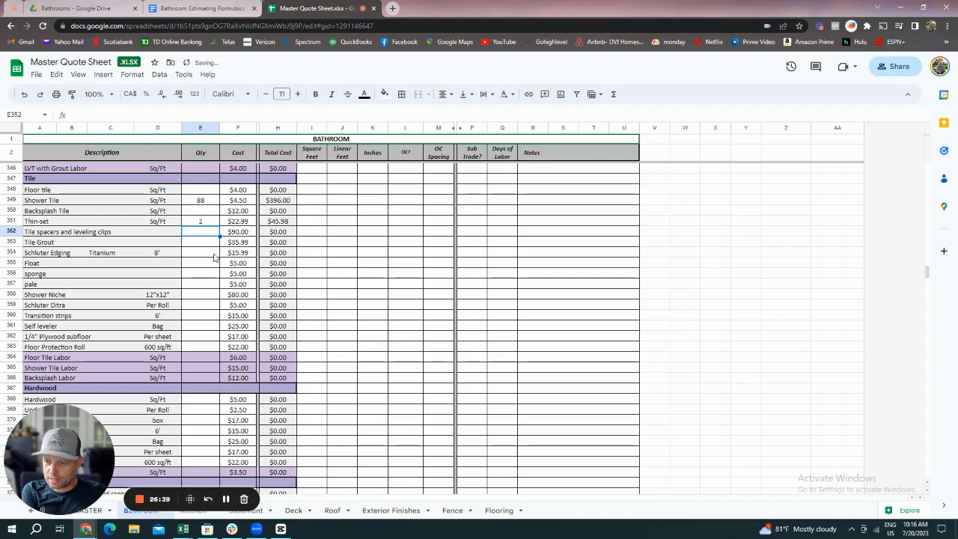
Enter a quantity of 2 for the tile spacers and leveling clips and 1 for the Tile Grout.
type("1")
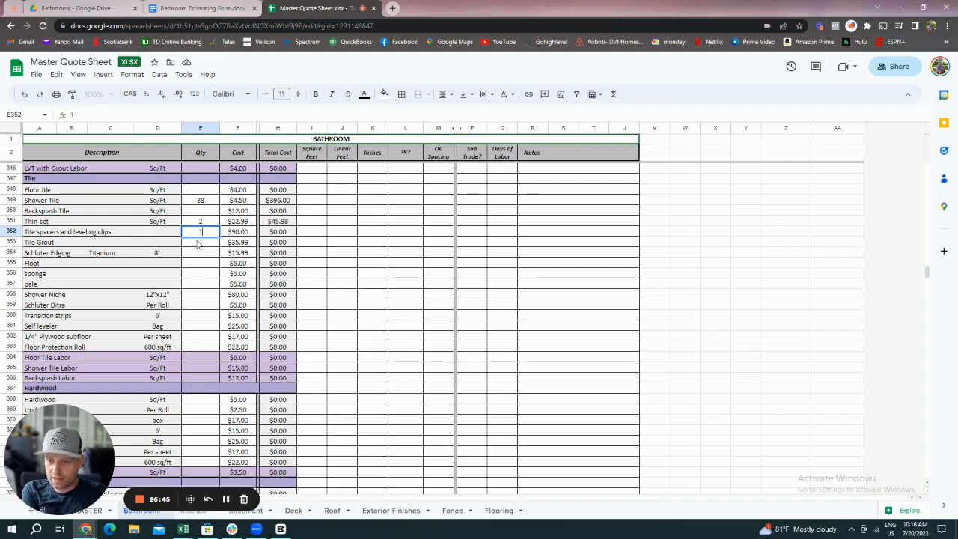
key("BackSpace")
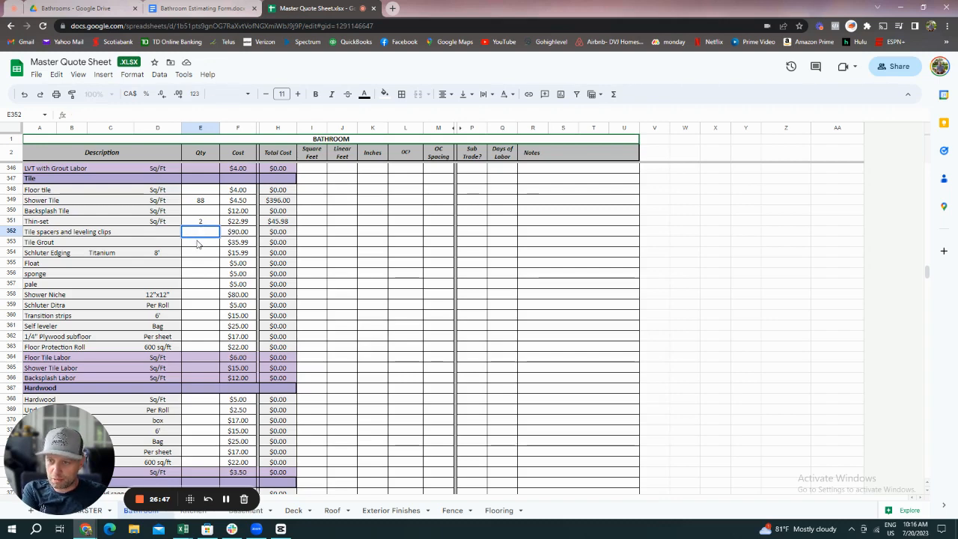
type("2")
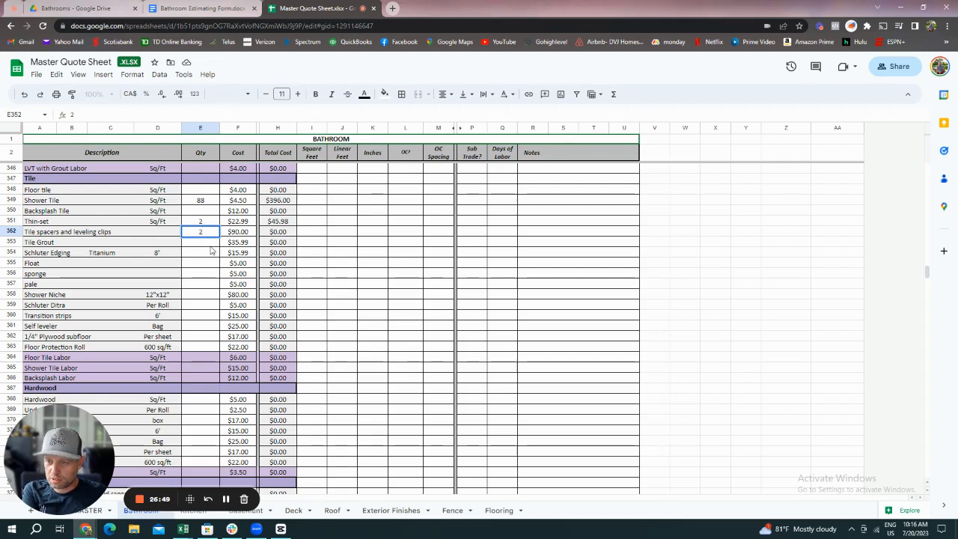
key("Return")
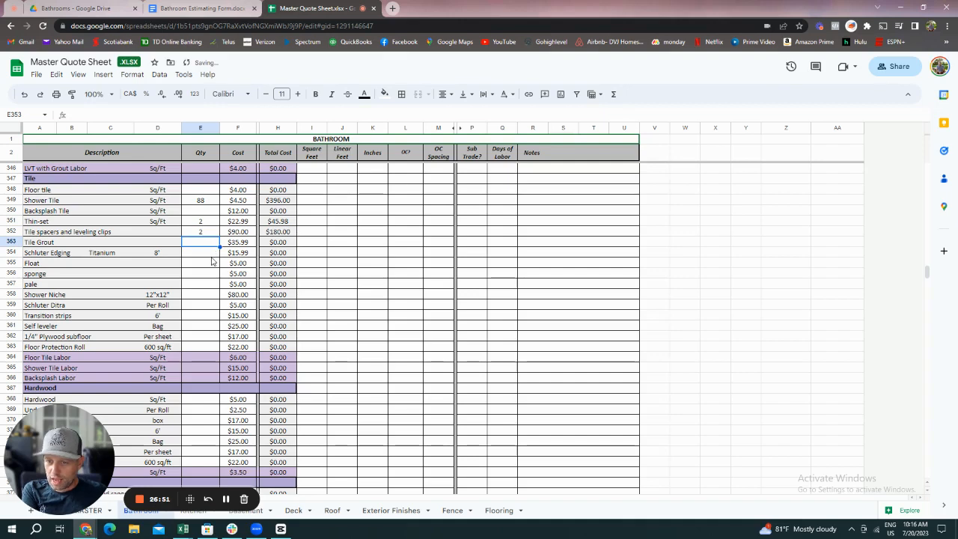
type("1")
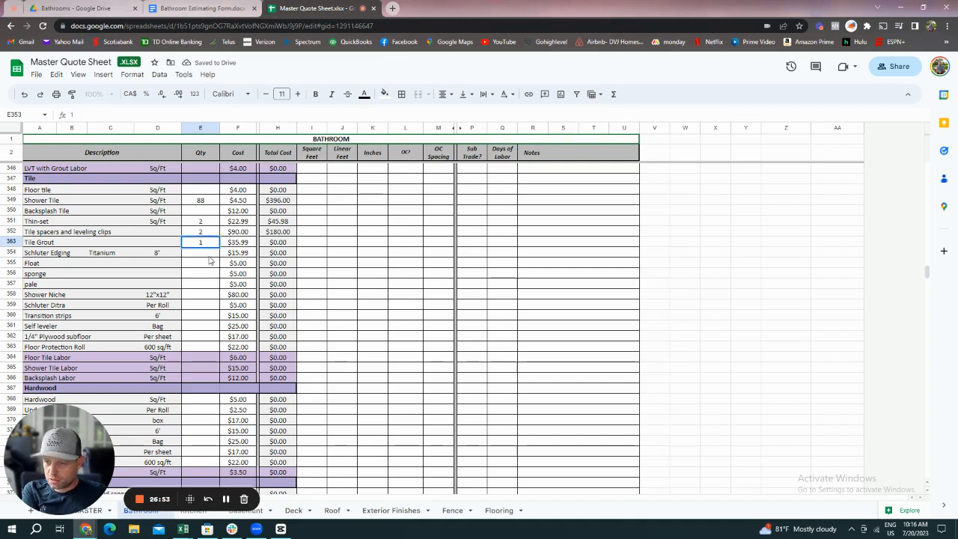
key("Return")
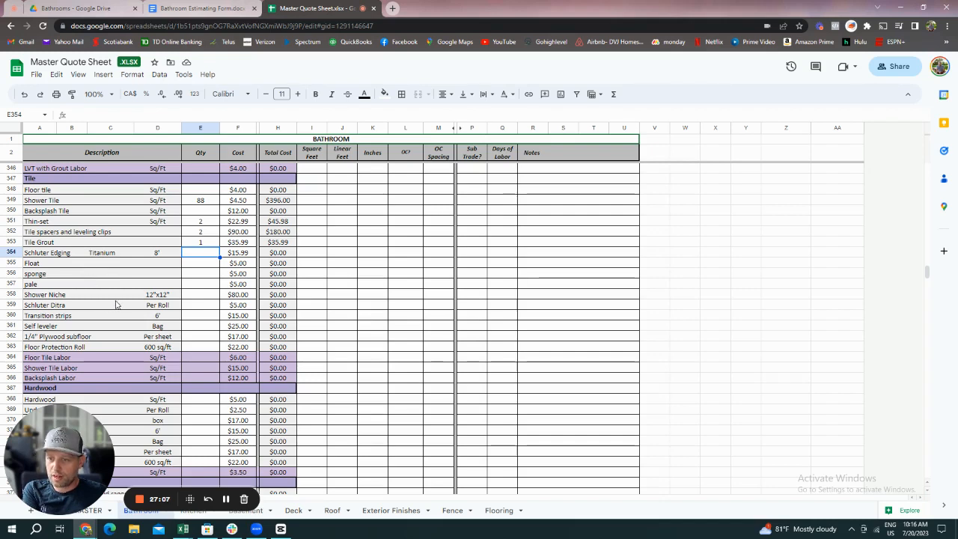
Enter a quantity of 2 for the 8' titanium Schluter Edging.
type("1")
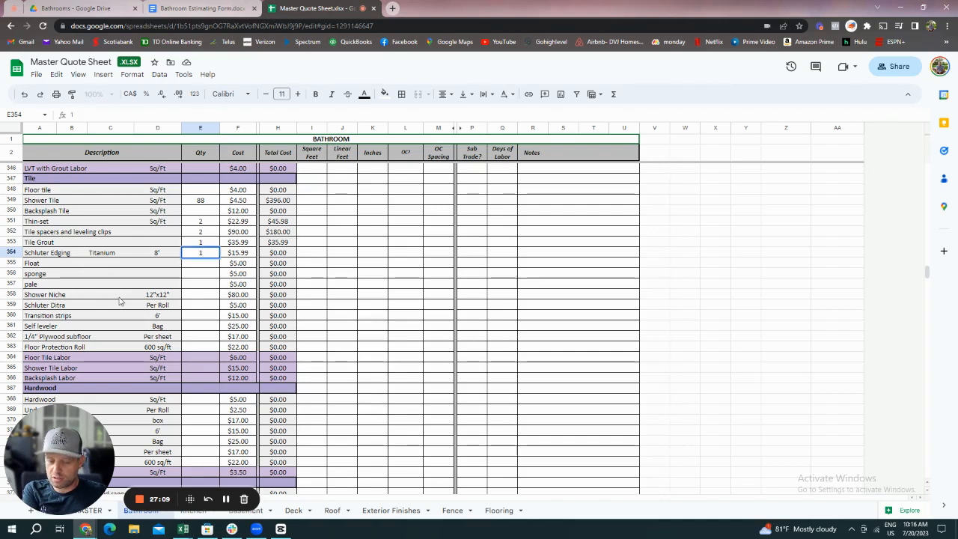
key("BackSpace")
type("2")
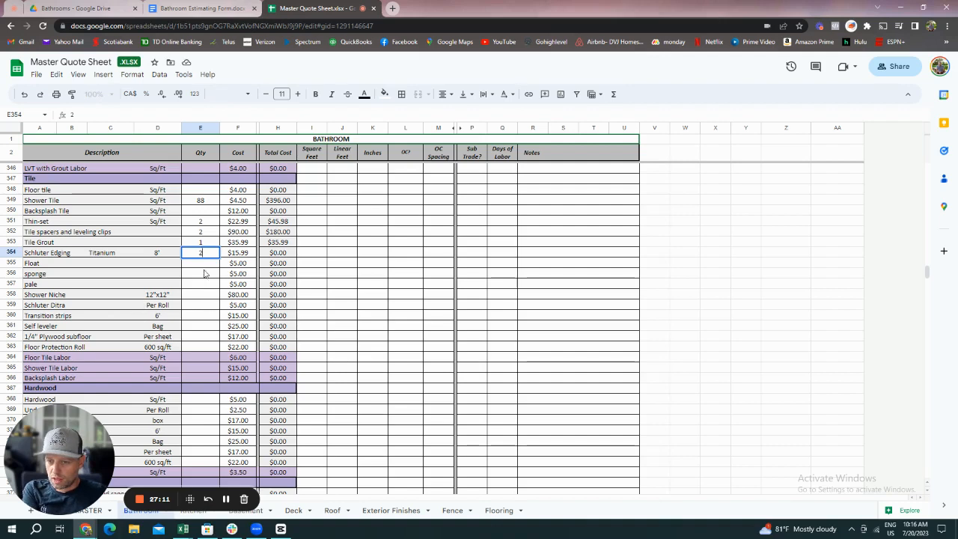
key("Return")
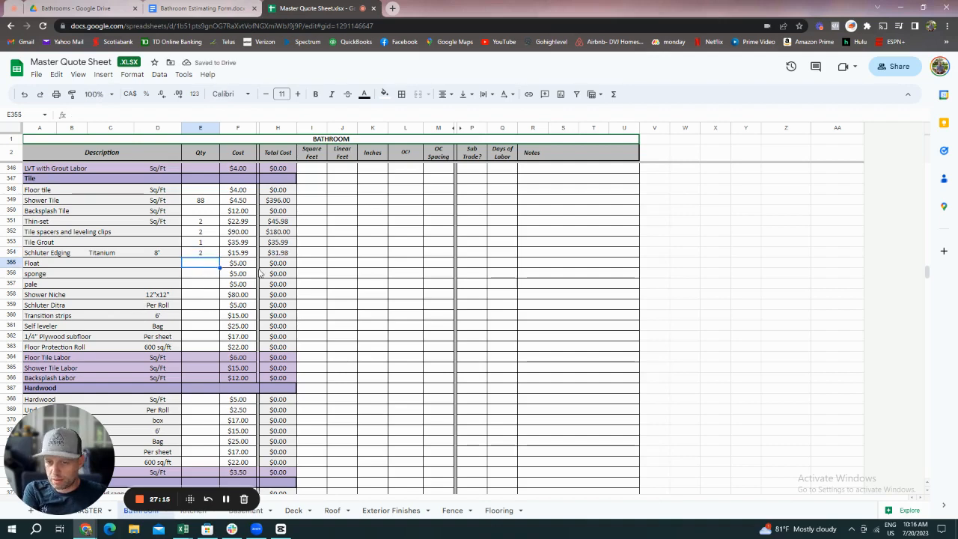
Enter a quantity of 1 each for the tile float, sponge and pale.
type("1")
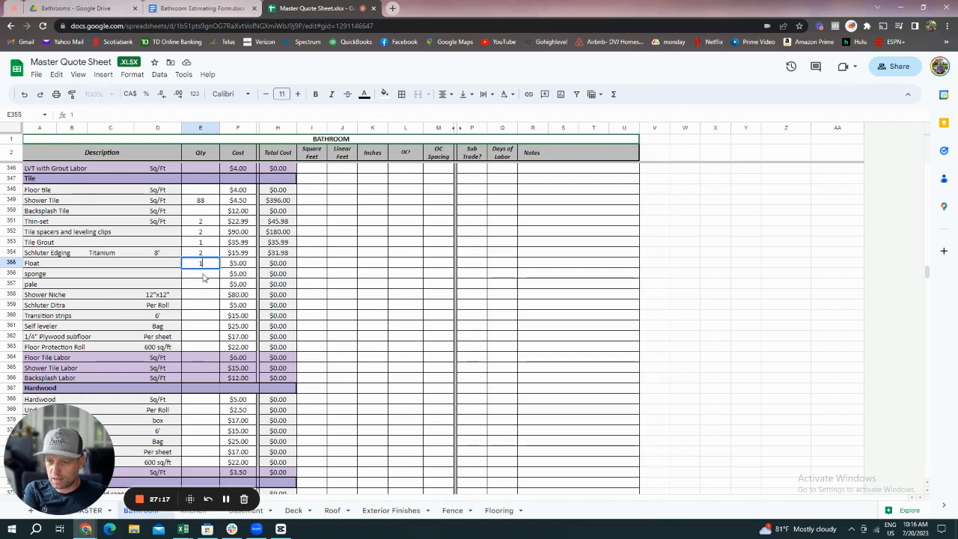
key("Return")
type("1")
key("Return")
type("1")
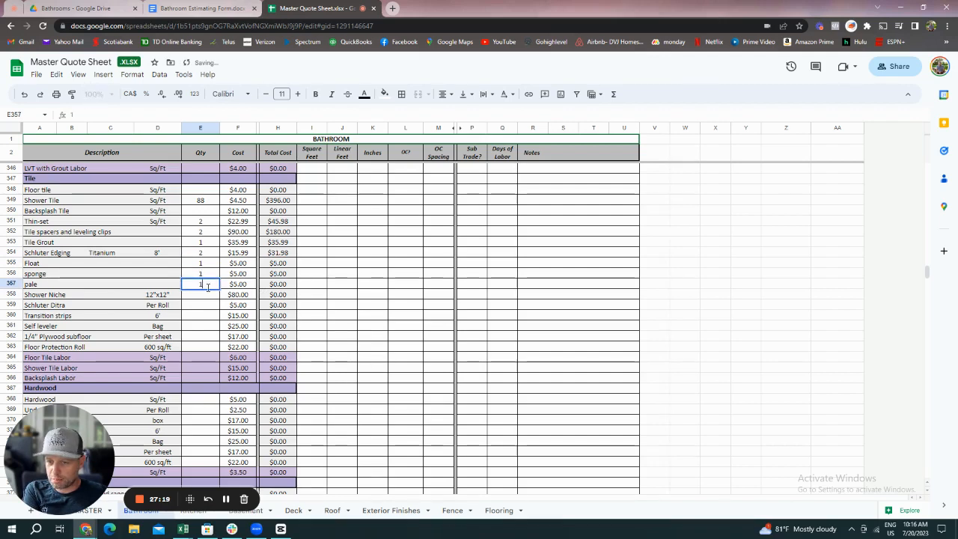
key("Return")
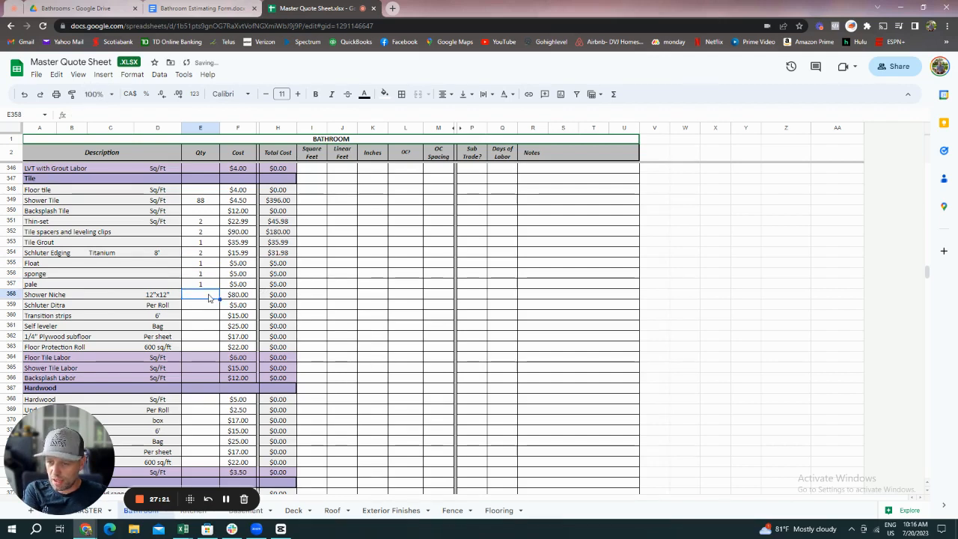
Enter 88 sq ft for the Shower Tile Labor, leaving the shower niche, Schluter Ditra, transition strips and self leveler blank.
scroll(209, 298, "down", 1)
scroll(208, 298, "down", 1)
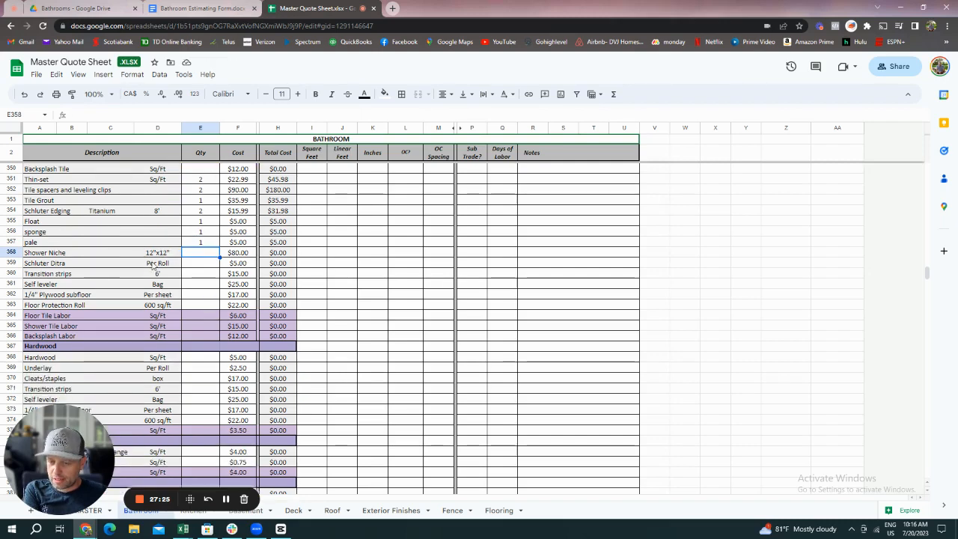
left_click(205, 266)
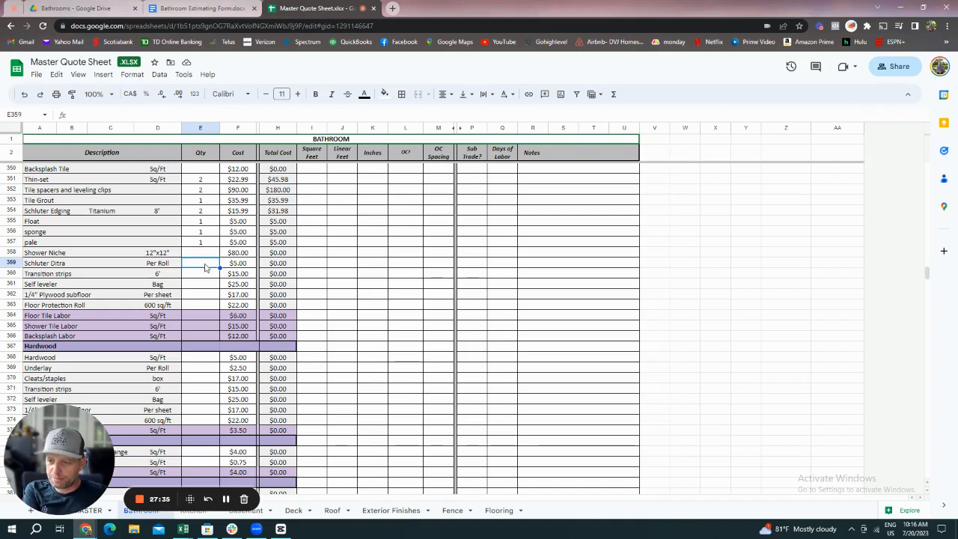
left_click(202, 274)
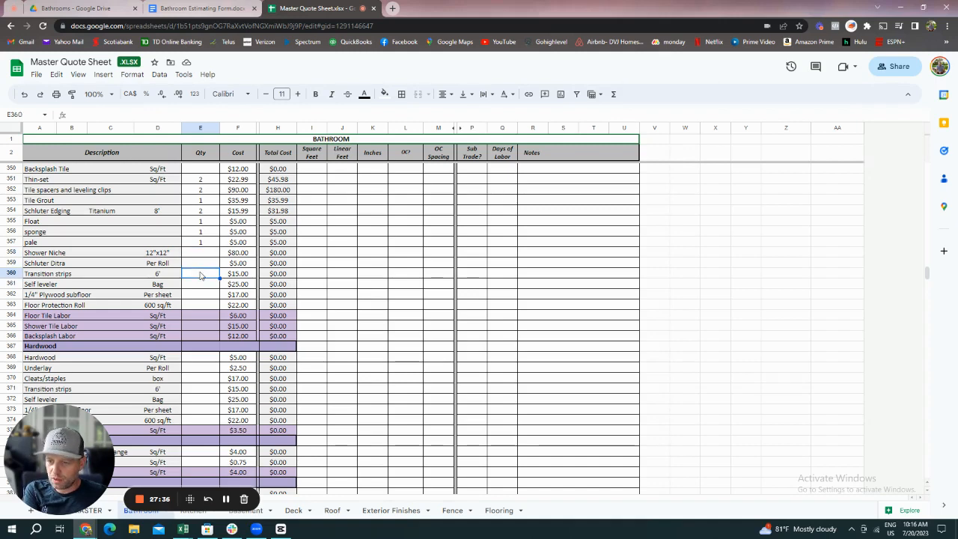
left_click(198, 286)
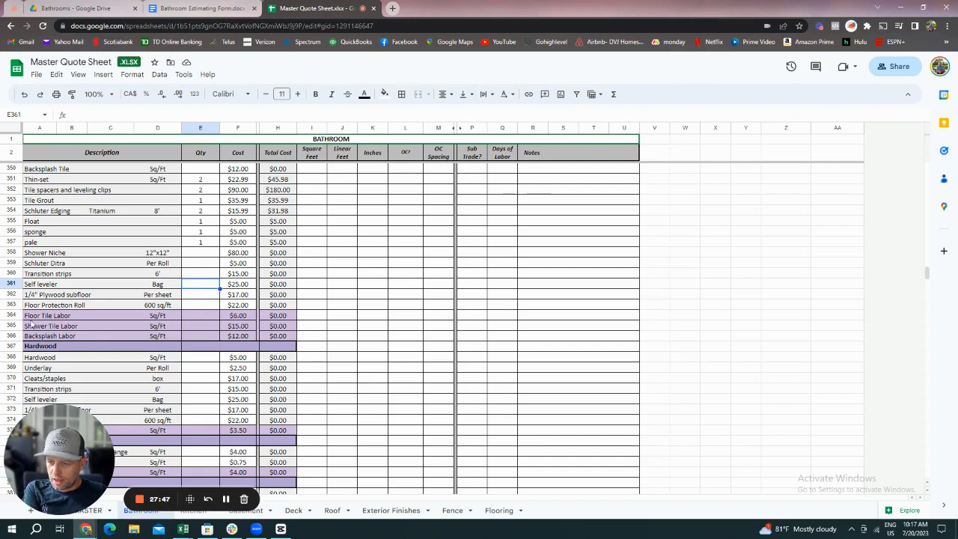
left_click(211, 327)
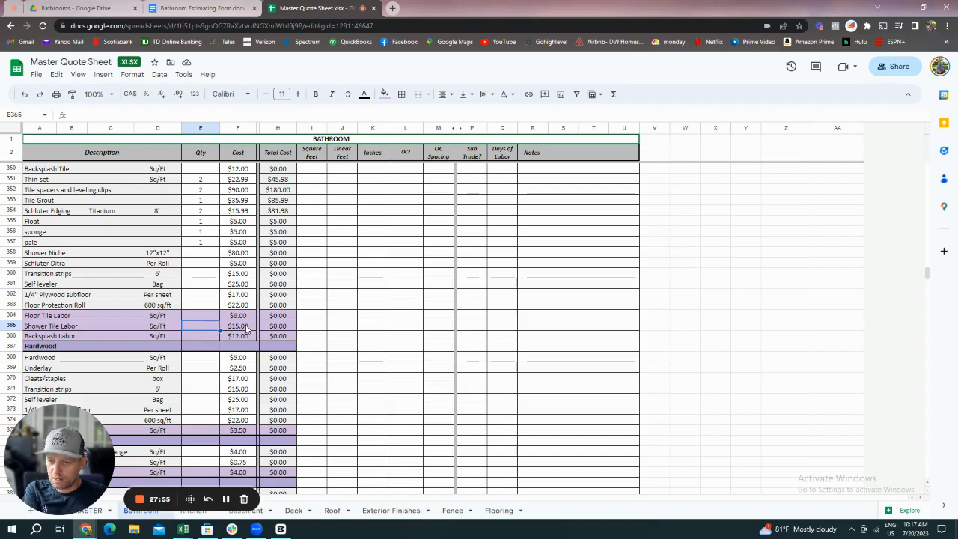
type("88")
left_click(341, 305)
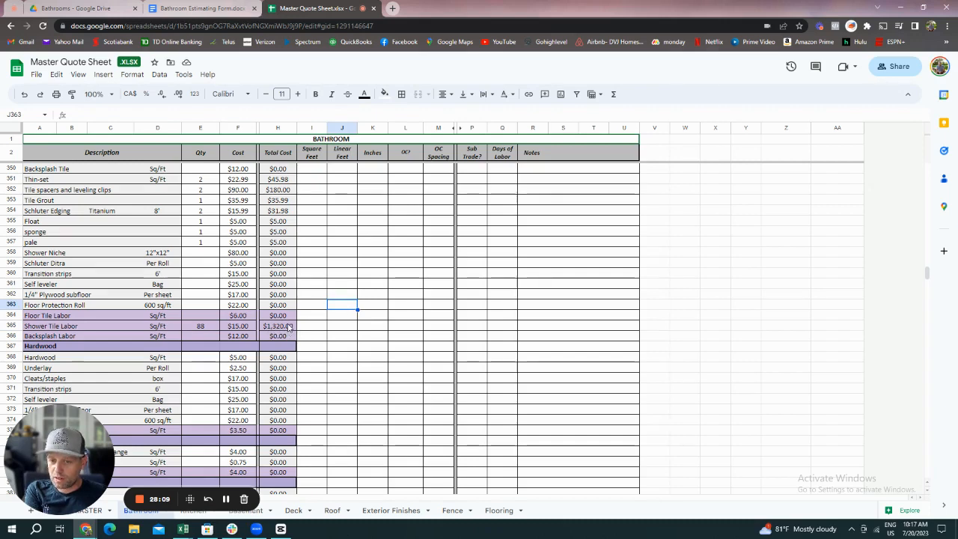
Look past the Hardwood, Carpet and Linoleum sections and review the flooring labor, materials and section totals.
scroll(289, 324, "down", 1)
scroll(289, 325, "down", 4)
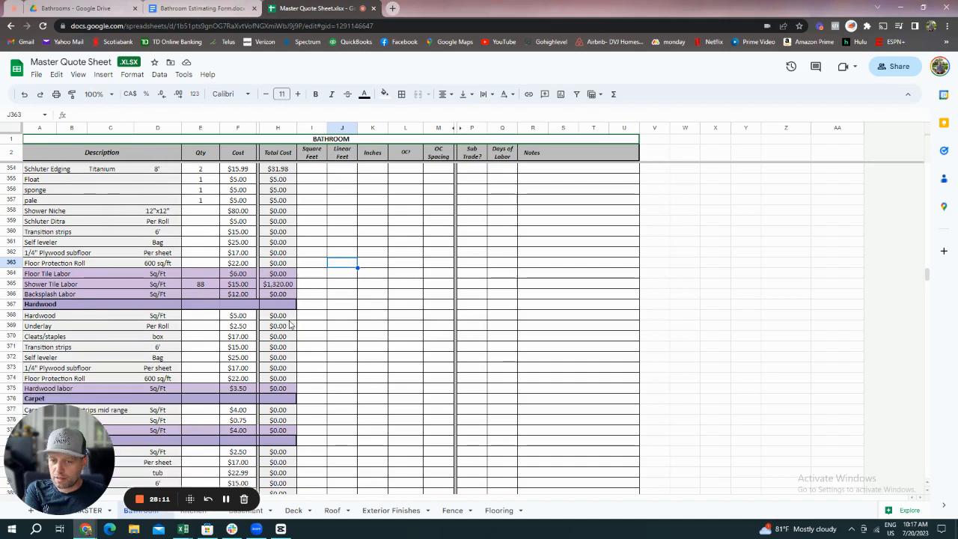
scroll(269, 299, "up", 3)
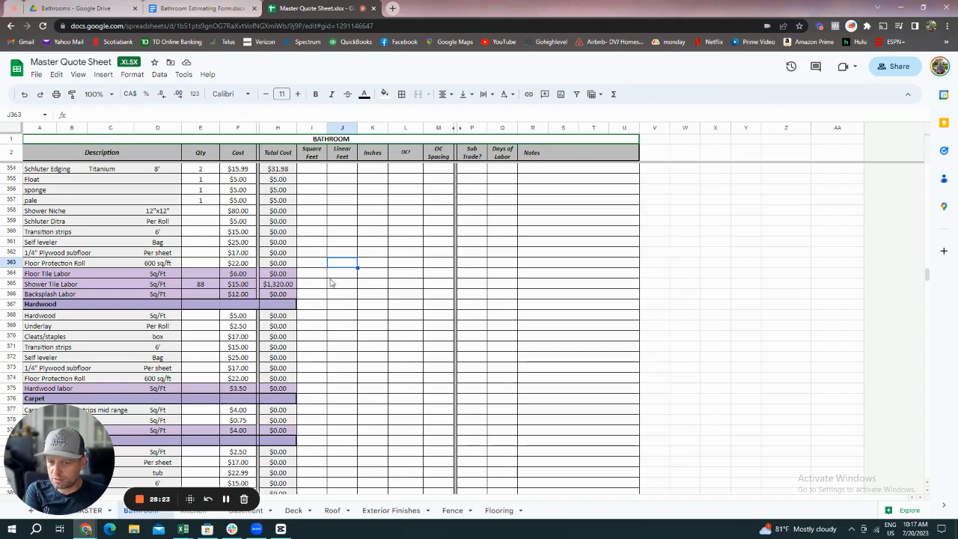
scroll(332, 282, "down", 1)
scroll(332, 282, "down", 5)
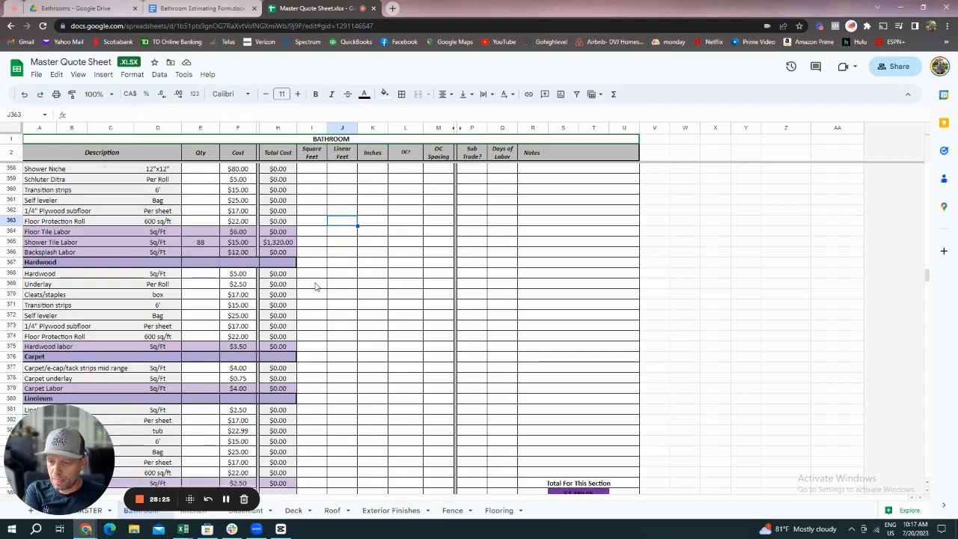
scroll(315, 287, "down", 5)
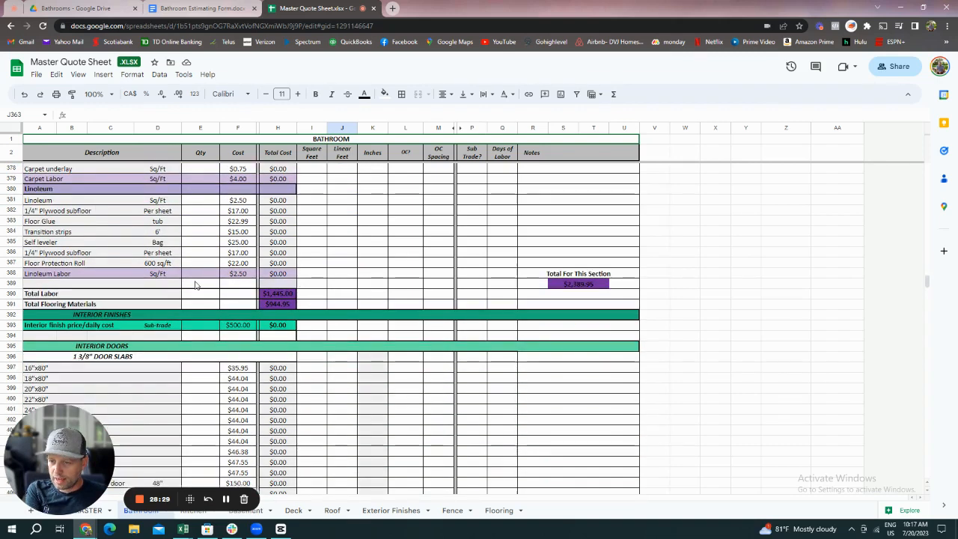
scroll(194, 285, "down", 3)
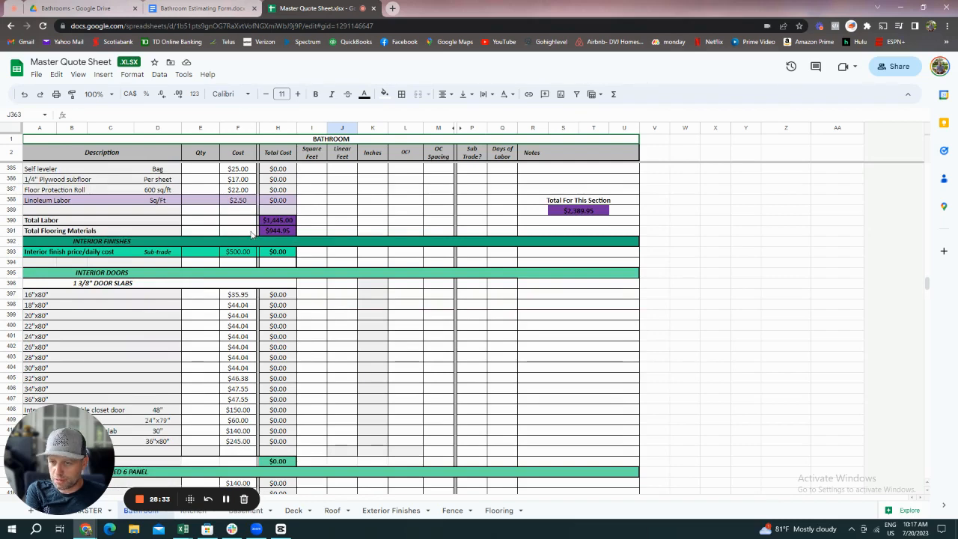
scroll(577, 232, "up", 2)
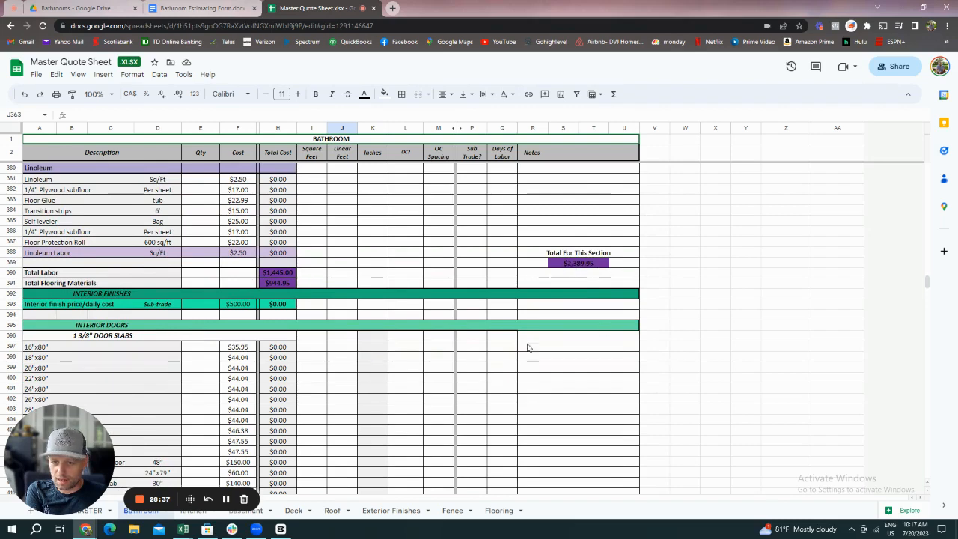
Enter a quantity of 1 for the 28" x 80" door in the Pre Hung Textured 6 Panel section.
scroll(234, 326, "down", 3)
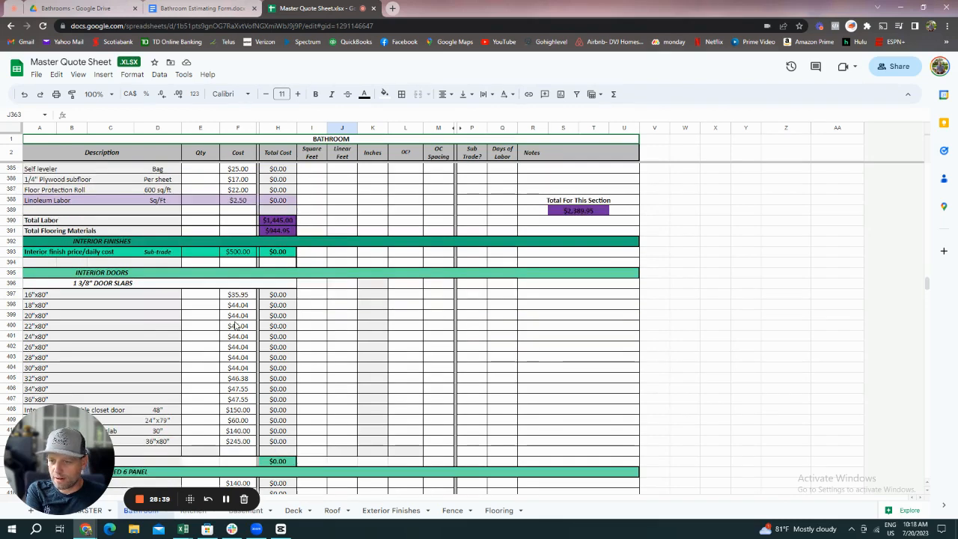
scroll(234, 326, "down", 1)
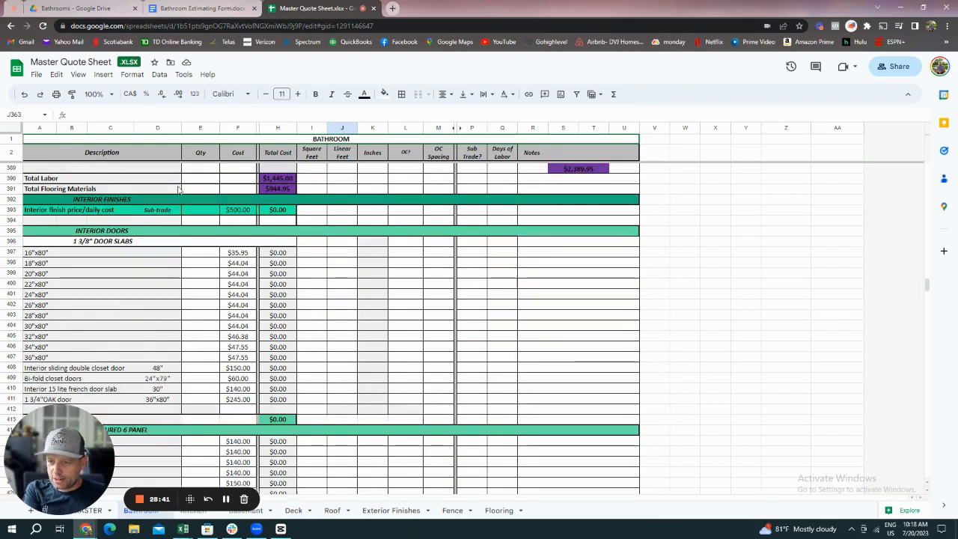
scroll(187, 193, "down", 1)
scroll(189, 194, "down", 1)
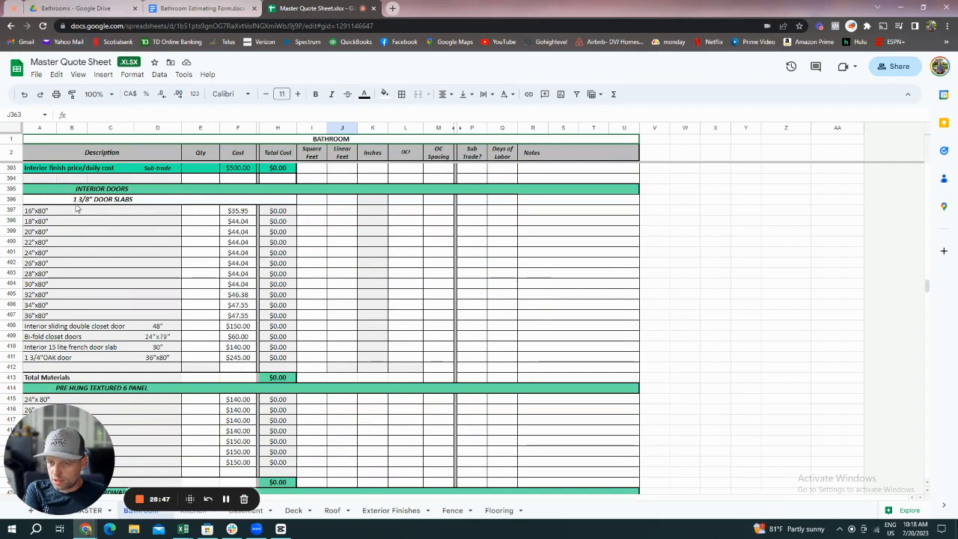
scroll(146, 322, "down", 3)
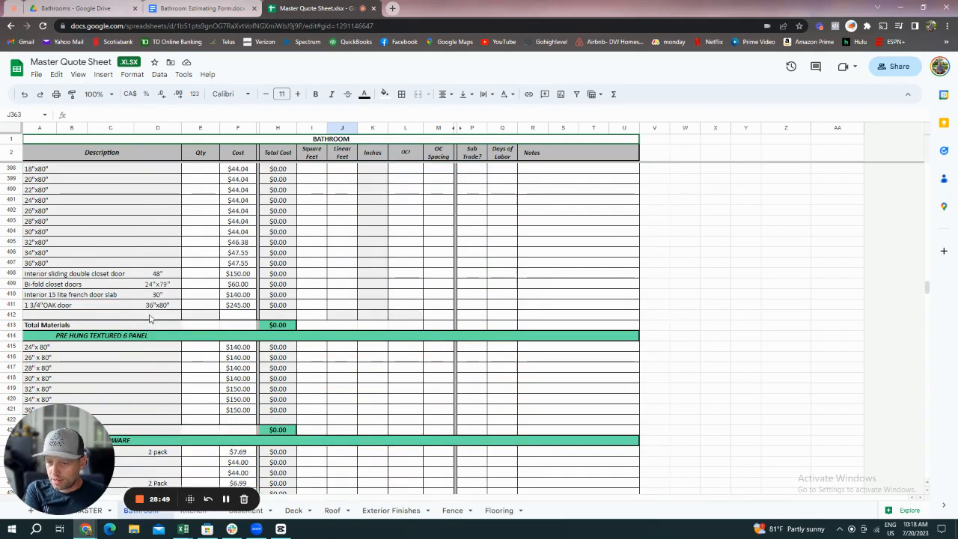
scroll(150, 318, "down", 1)
scroll(149, 317, "down", 1)
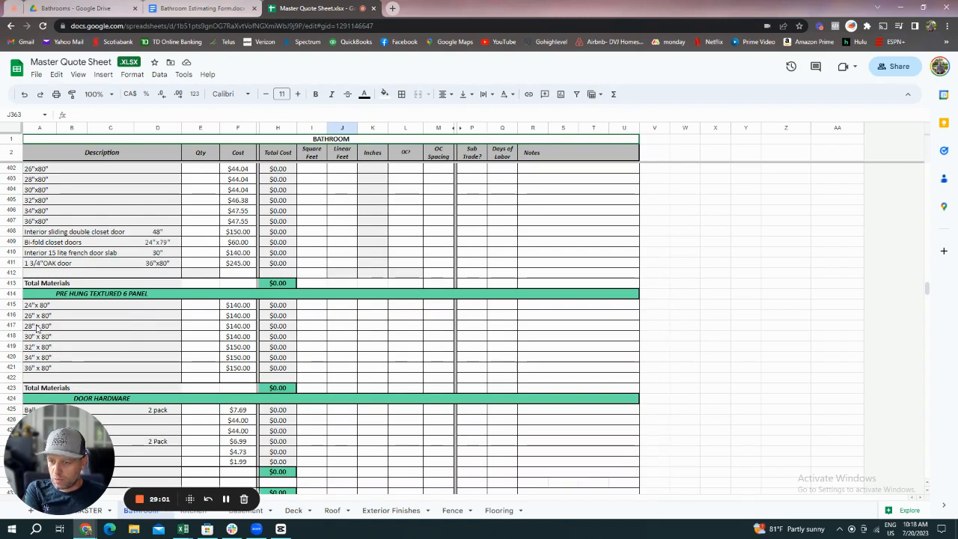
left_click(211, 327)
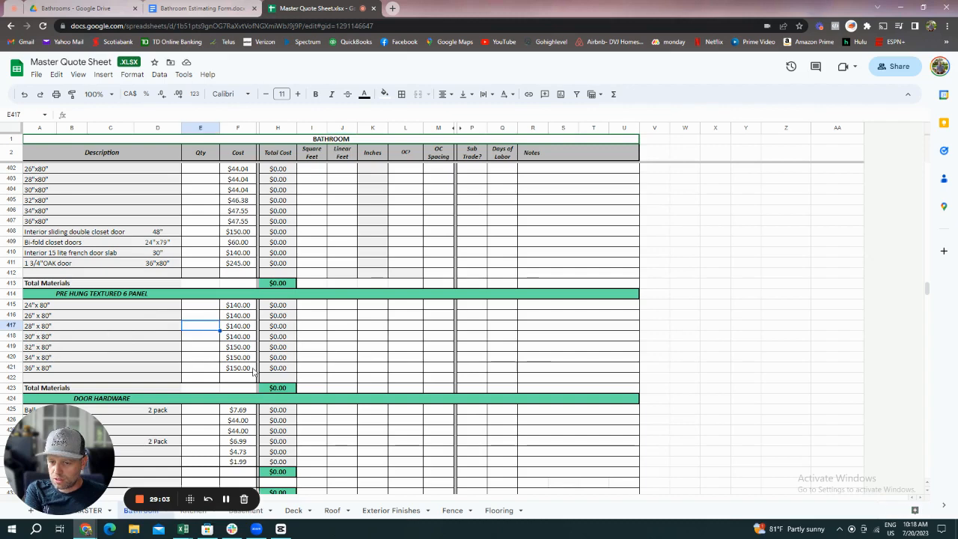
type("1")
left_click(252, 369)
Set the Door knob Lock cost to $60 and its quantity to 1 in the Door Hardware section.
scroll(251, 365, "down", 4)
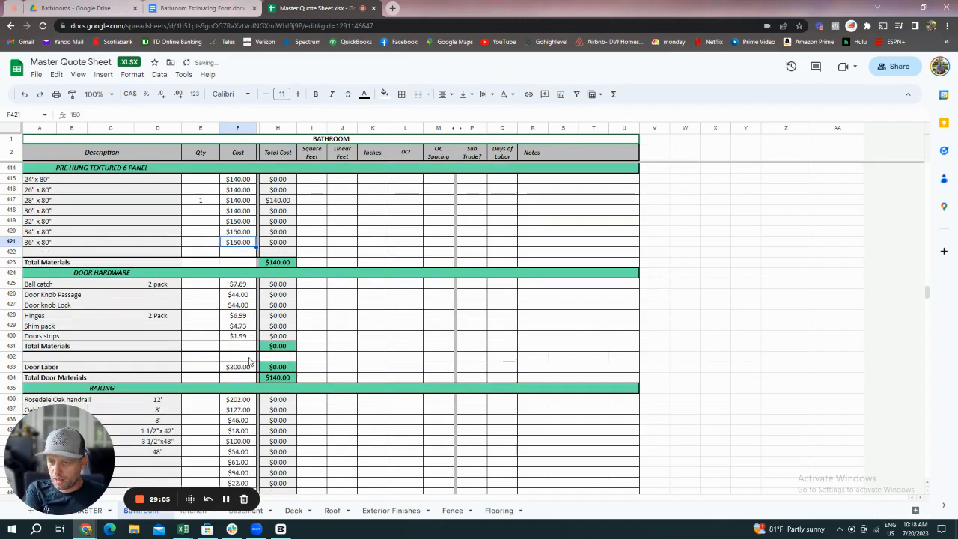
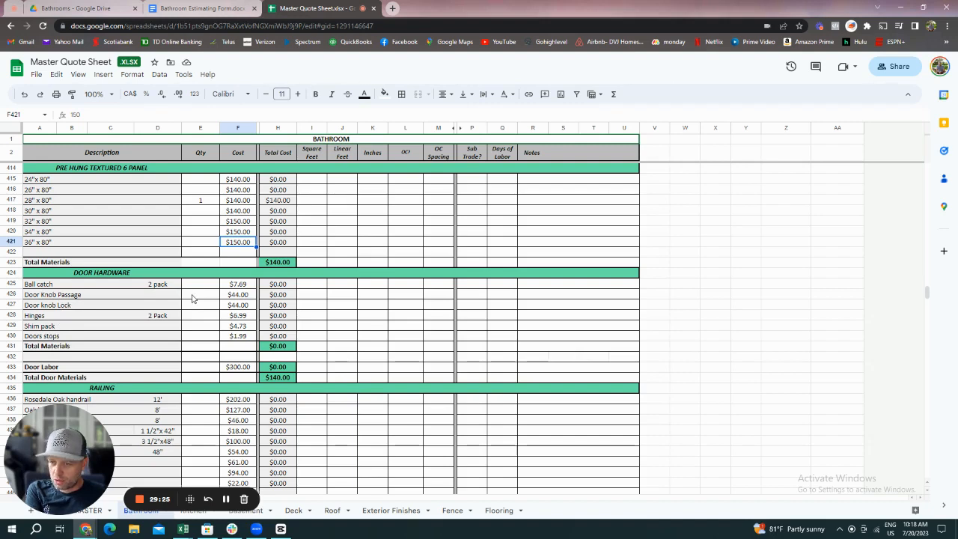
left_click(195, 308)
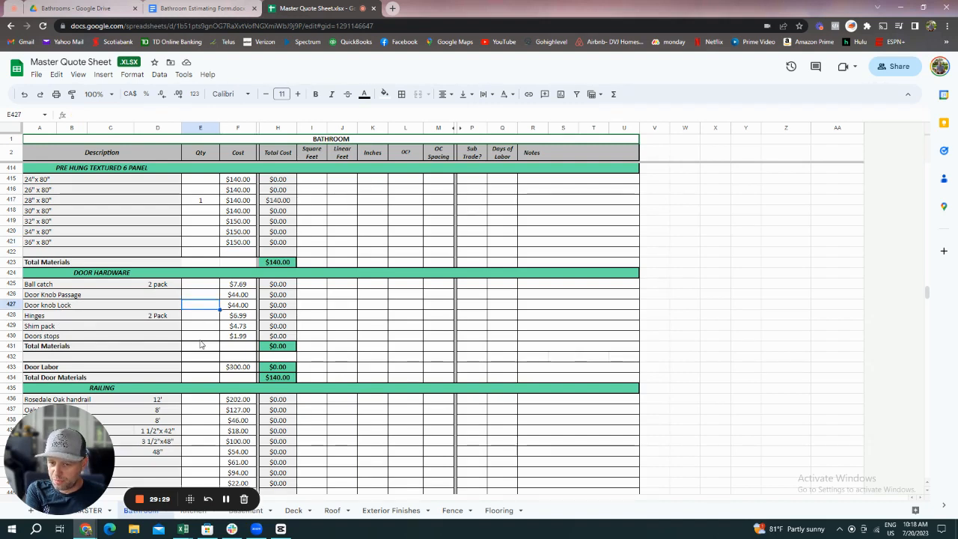
left_click(242, 308)
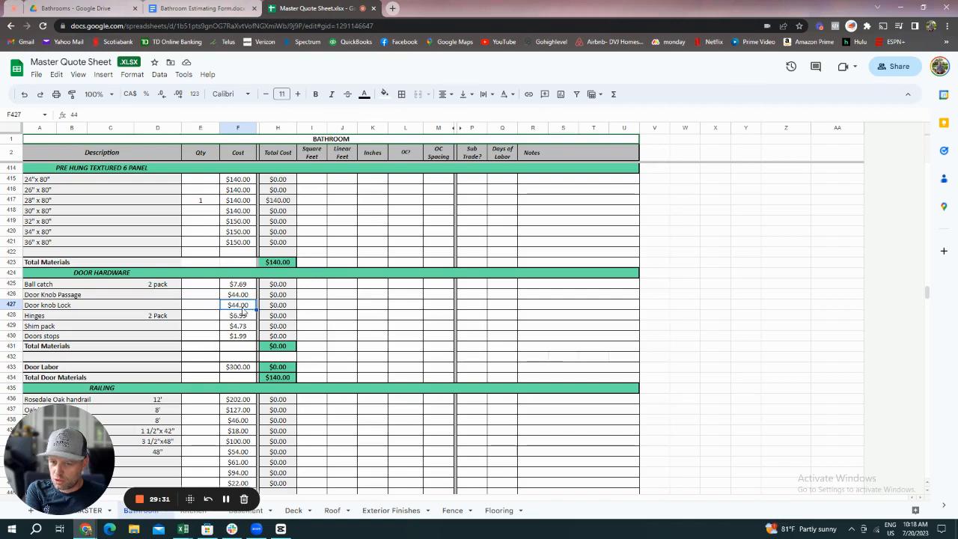
type("60")
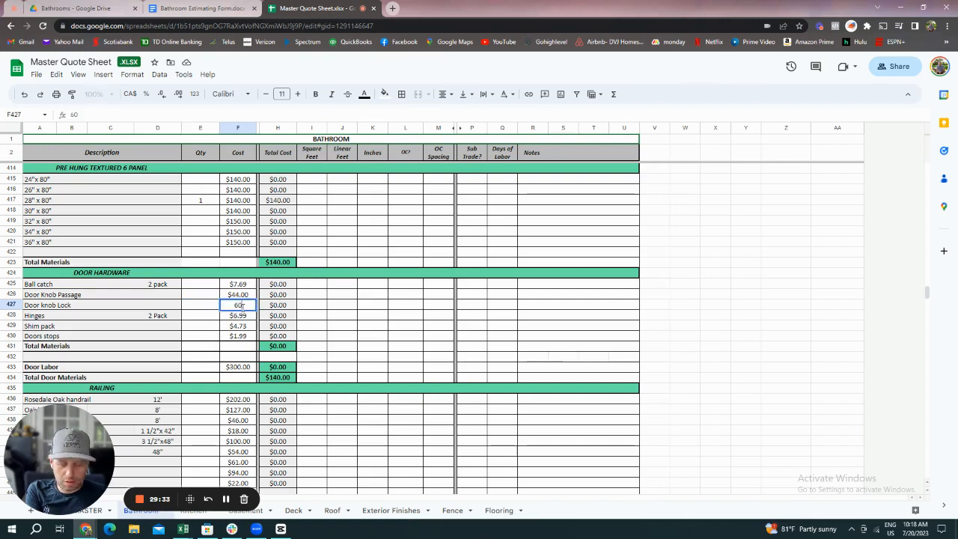
left_click(199, 306)
type("1")
key("Return")
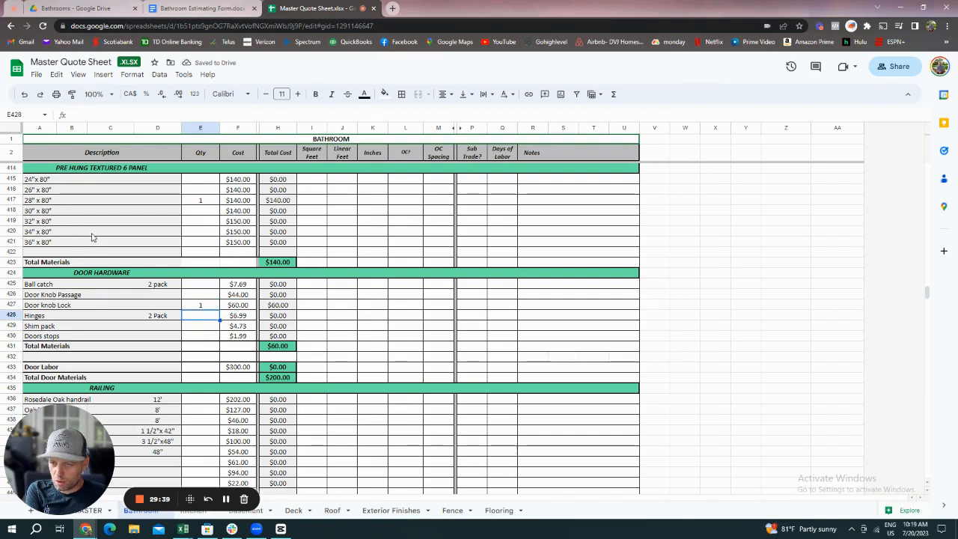
Enter a quantity of 1 each for the shim pack and the door stops in the Door Hardware section.
left_click(201, 328)
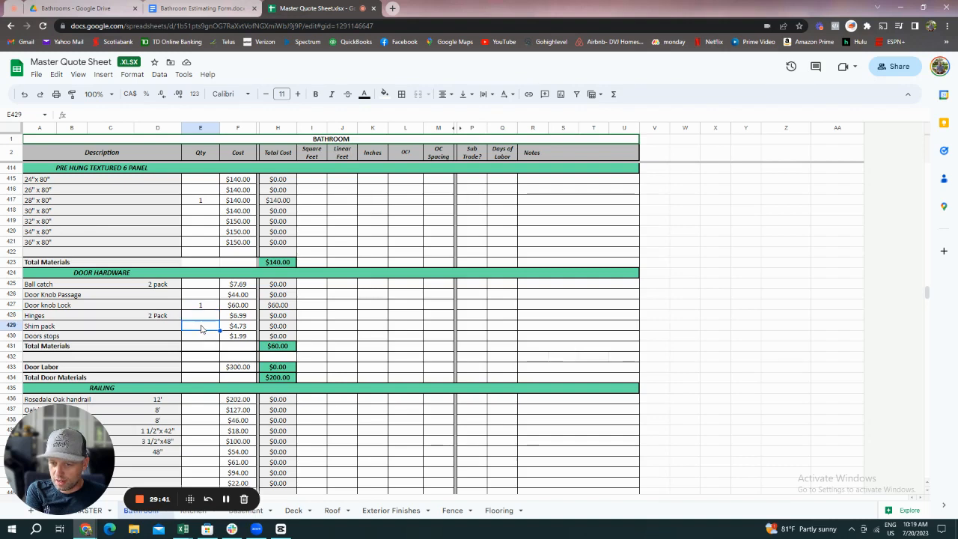
type("1")
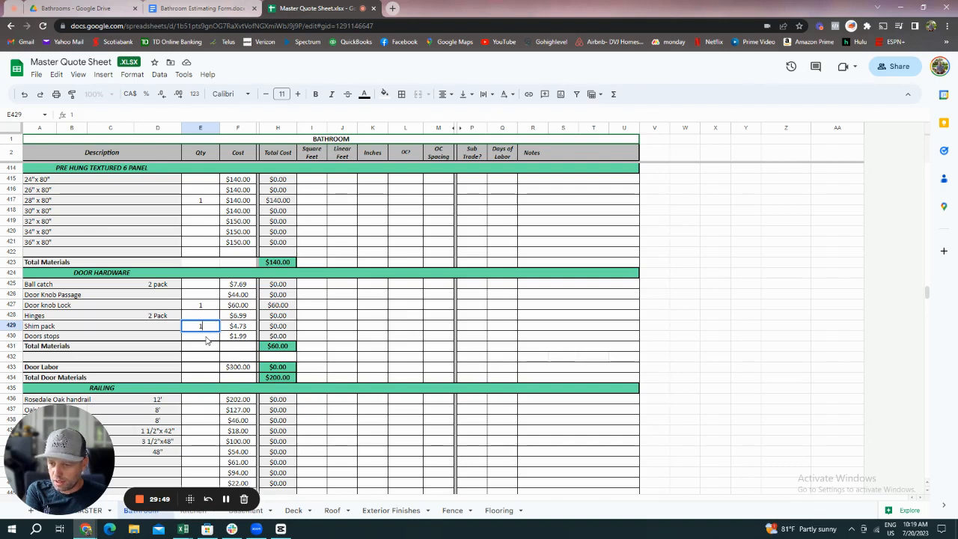
key("Return")
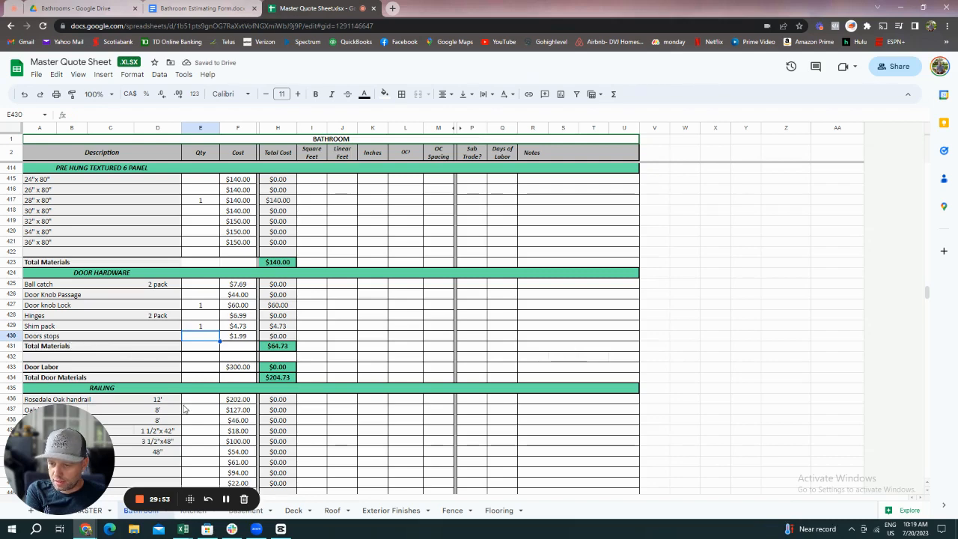
type("1")
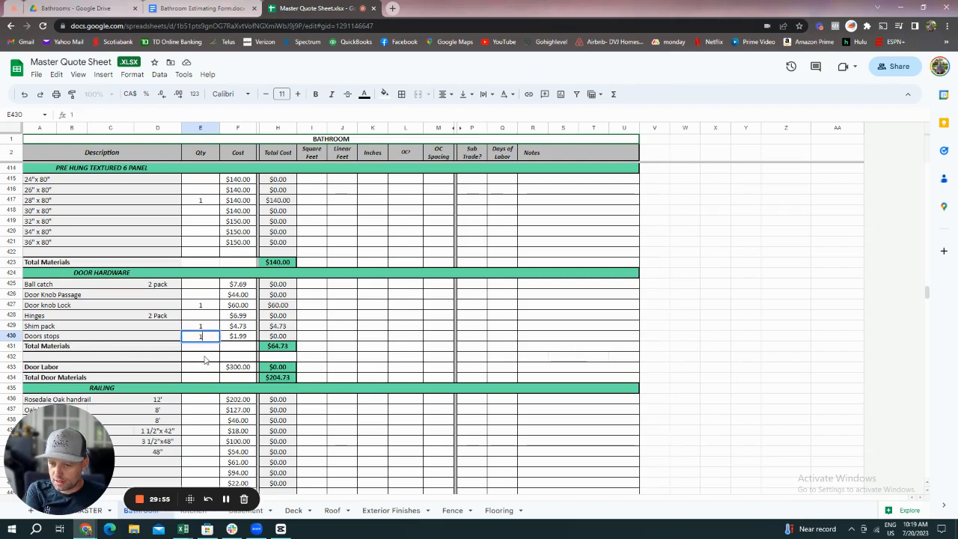
left_click(205, 358)
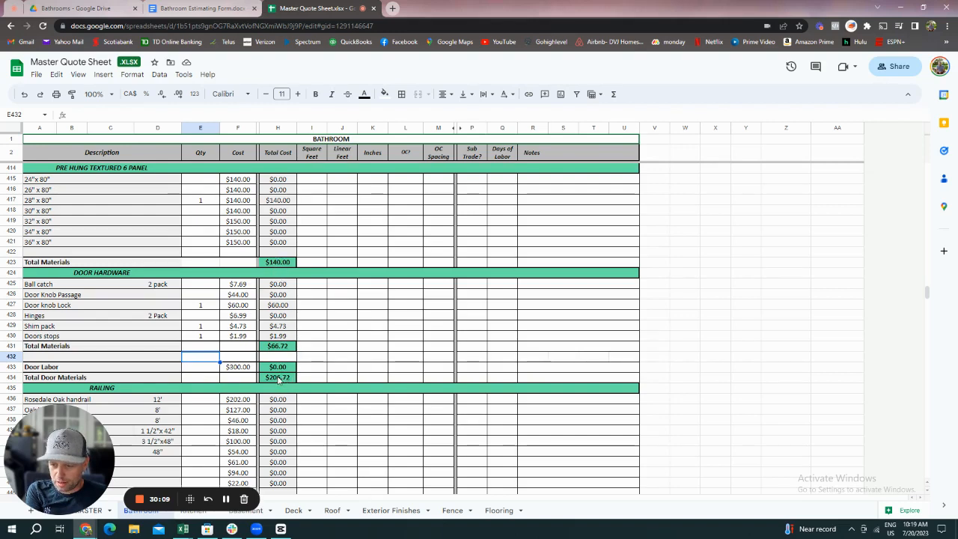
Set the Door Labor cost to $180 with a quantity of 1.
left_click(199, 372)
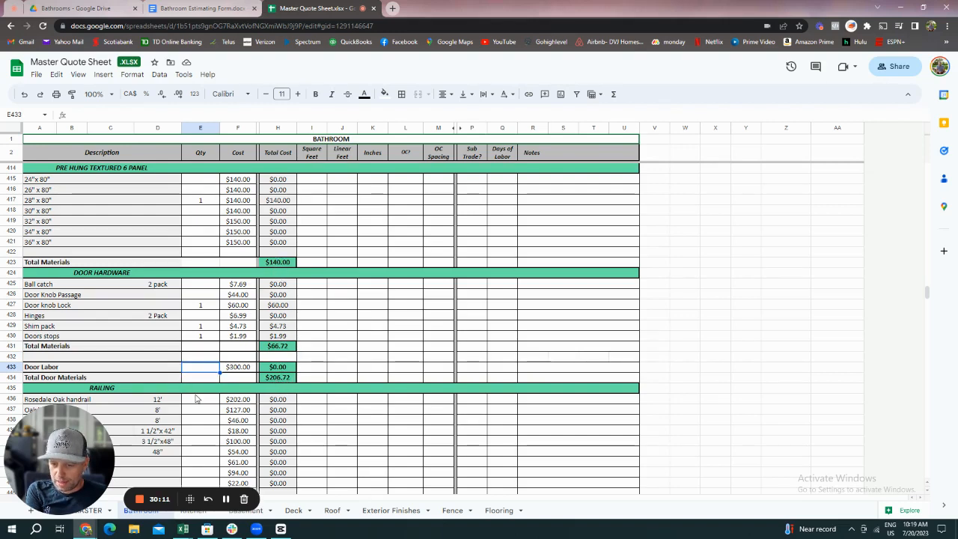
left_click(240, 370)
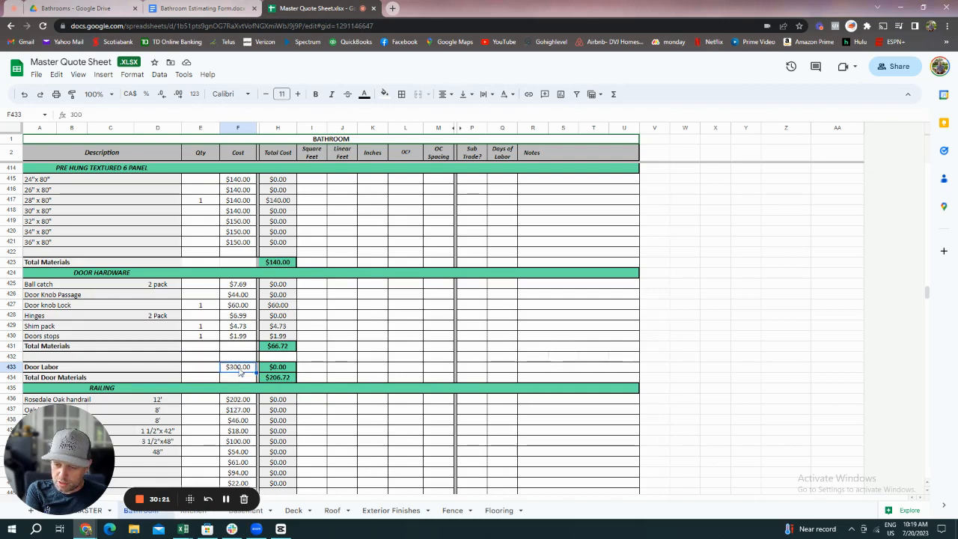
type("180")
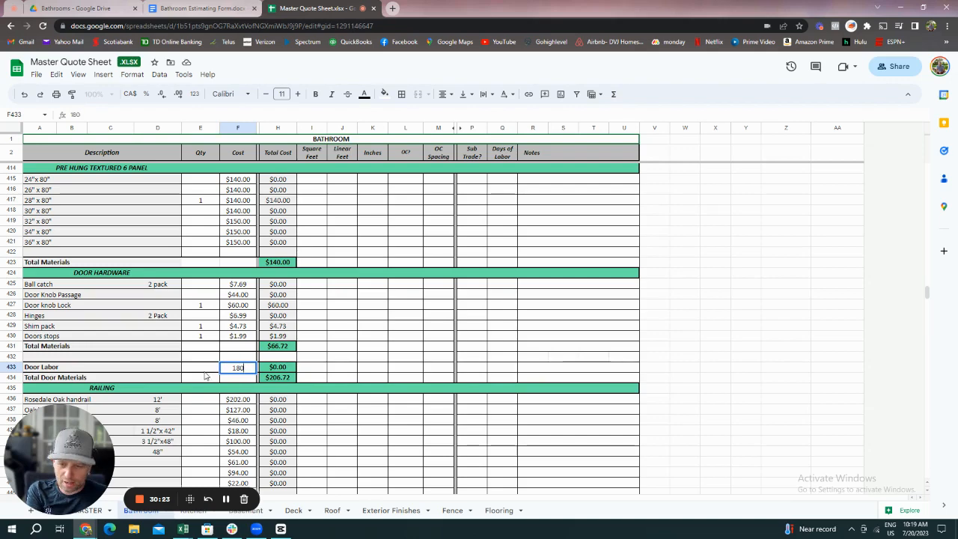
left_click(205, 370)
type("1")
key("Return")
Review the flooring section total, then look past the Railing section and examine the items in the Trim section.
scroll(579, 346, "up", 4)
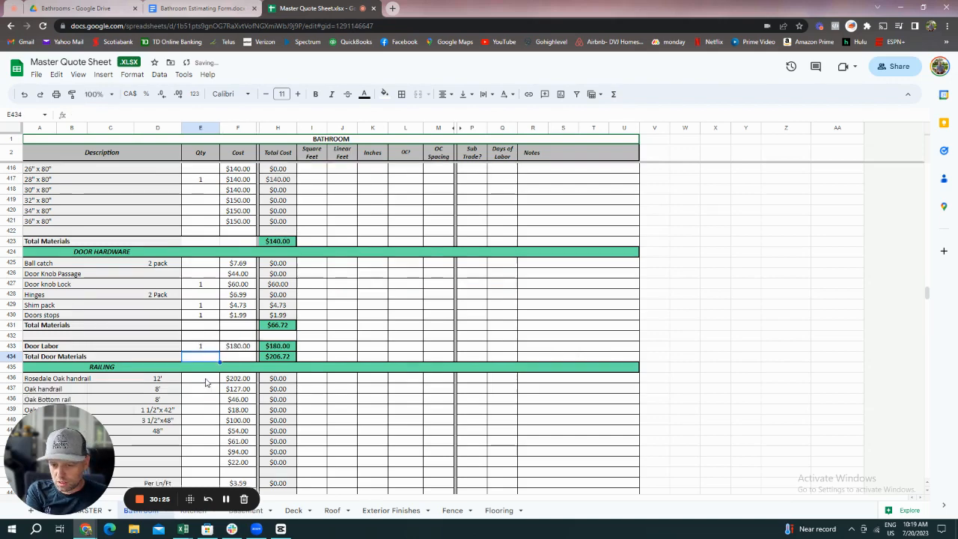
scroll(580, 346, "up", 5)
scroll(582, 346, "down", 10)
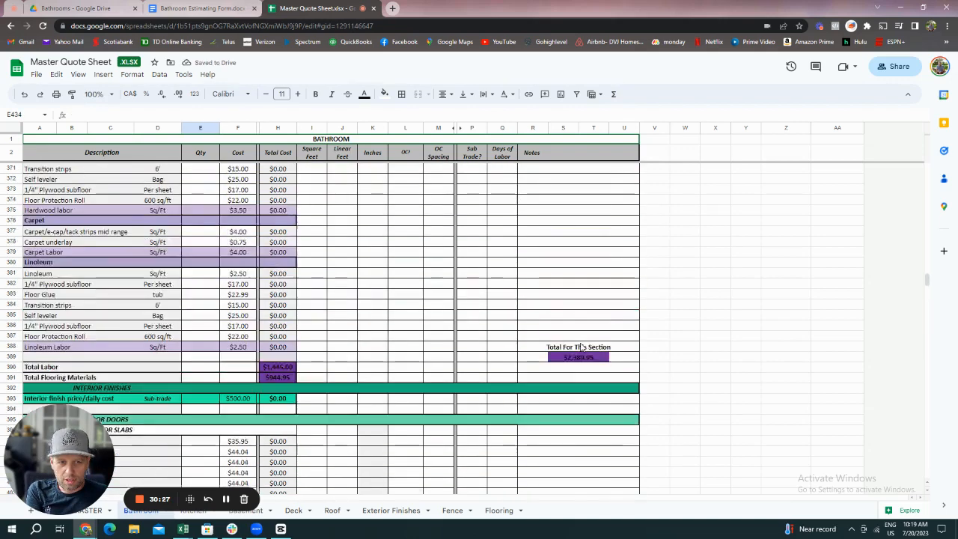
scroll(584, 346, "down", 17)
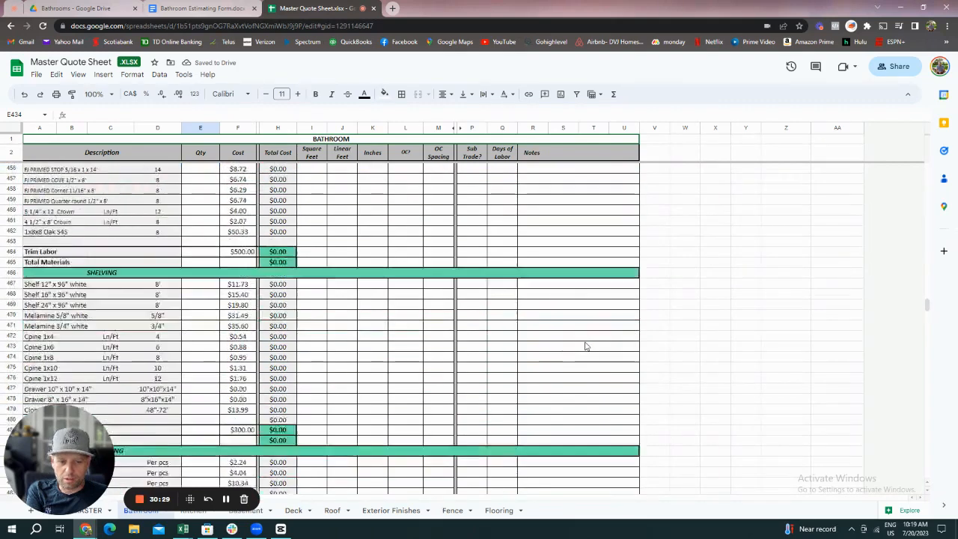
scroll(370, 304, "up", 19)
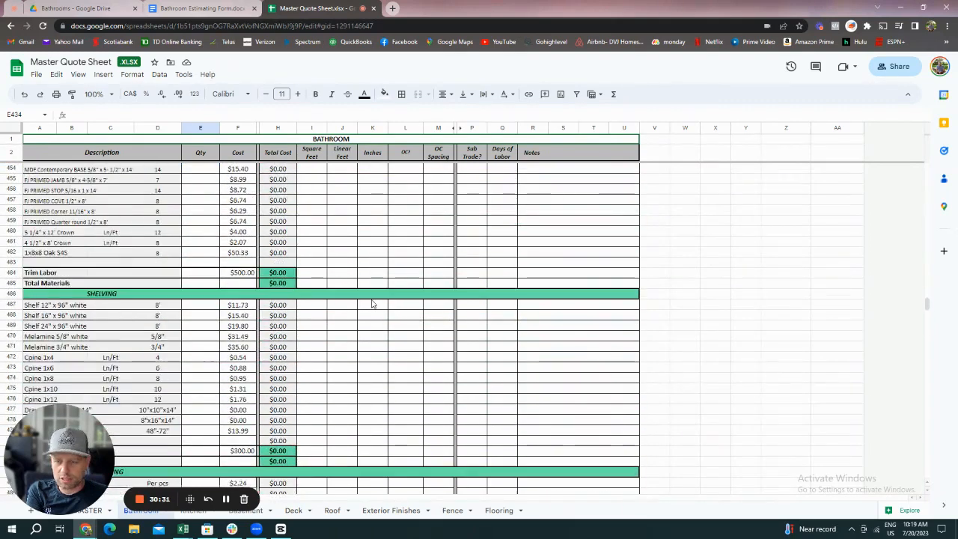
scroll(355, 297, "down", 4)
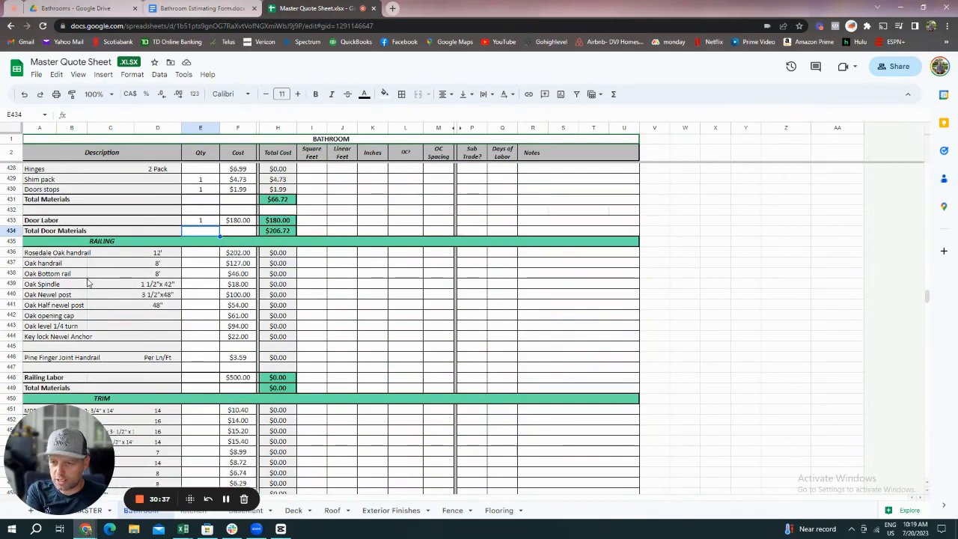
scroll(225, 296, "down", 4)
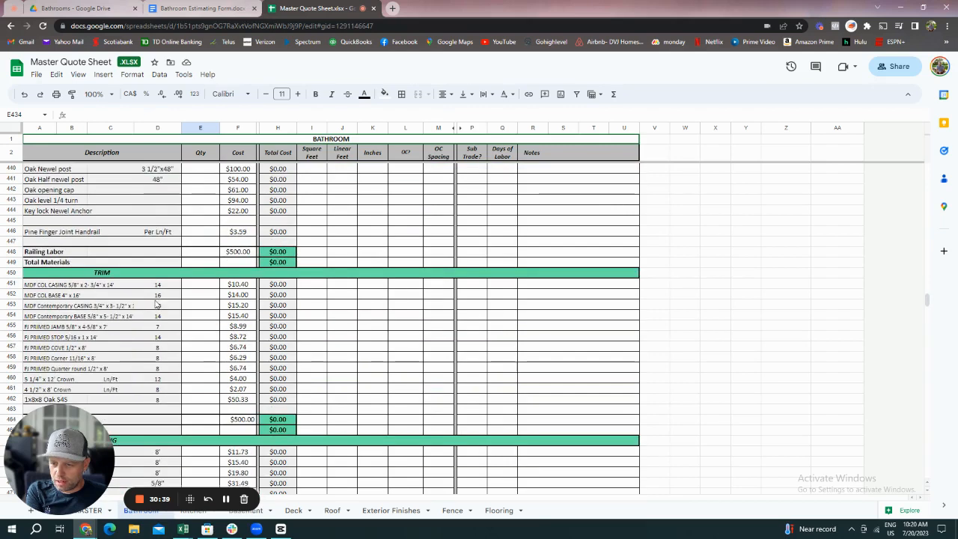
scroll(237, 272, "down", 3)
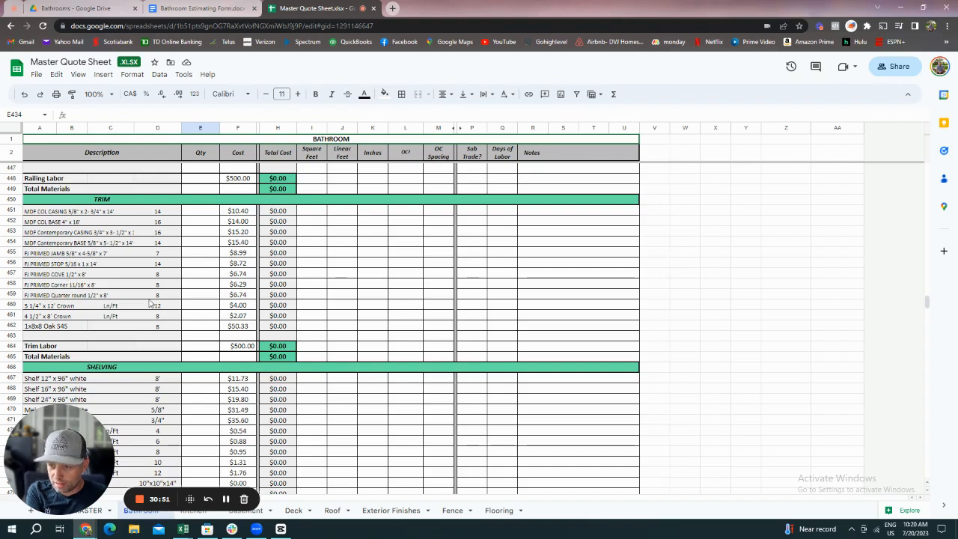
Enter 54 as the quantity for the MDF Contemporary casing in the Trim section.
left_click(193, 234)
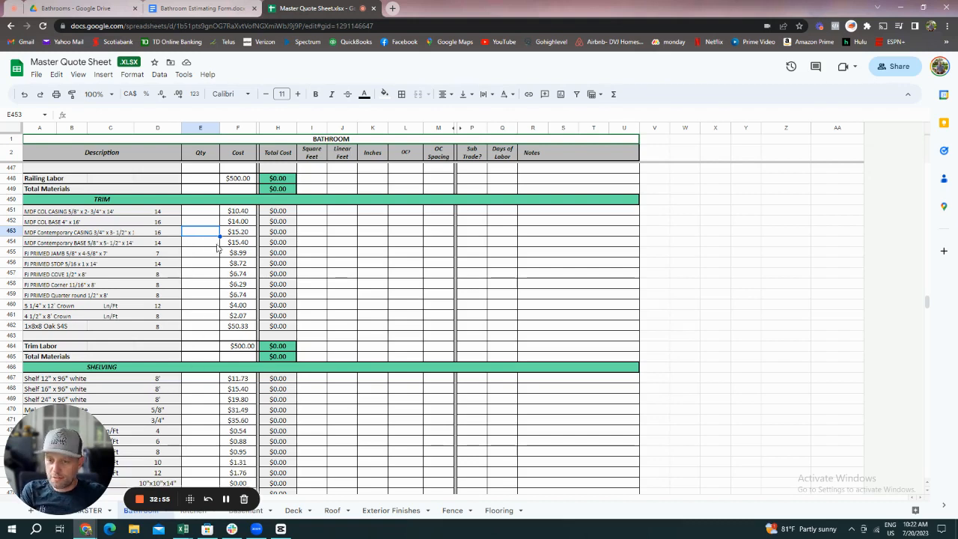
type("54")
left_click(268, 285)
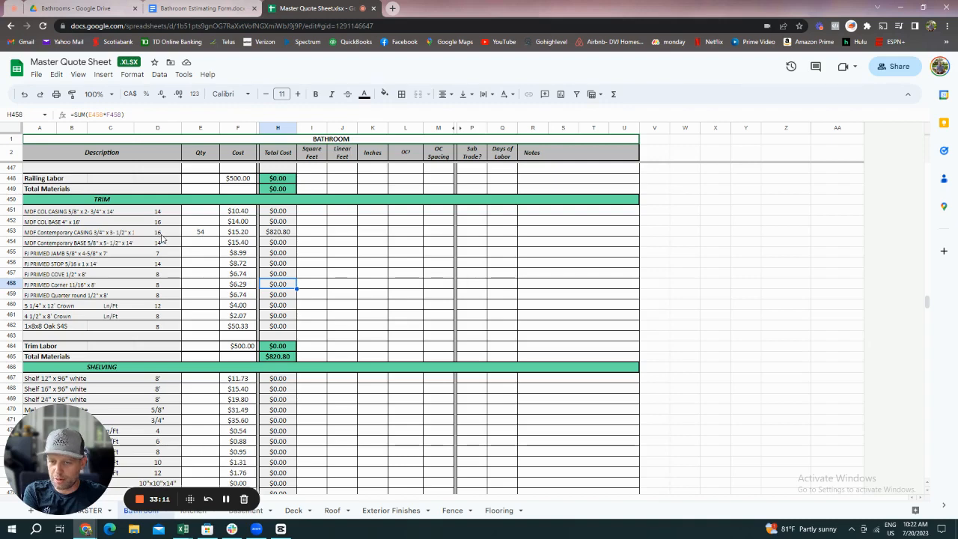
Set the Trim quantities to 4 for the MDF Contemporary casing and 2 for the MDF Contemporary base.
left_click(201, 233)
key("Delete")
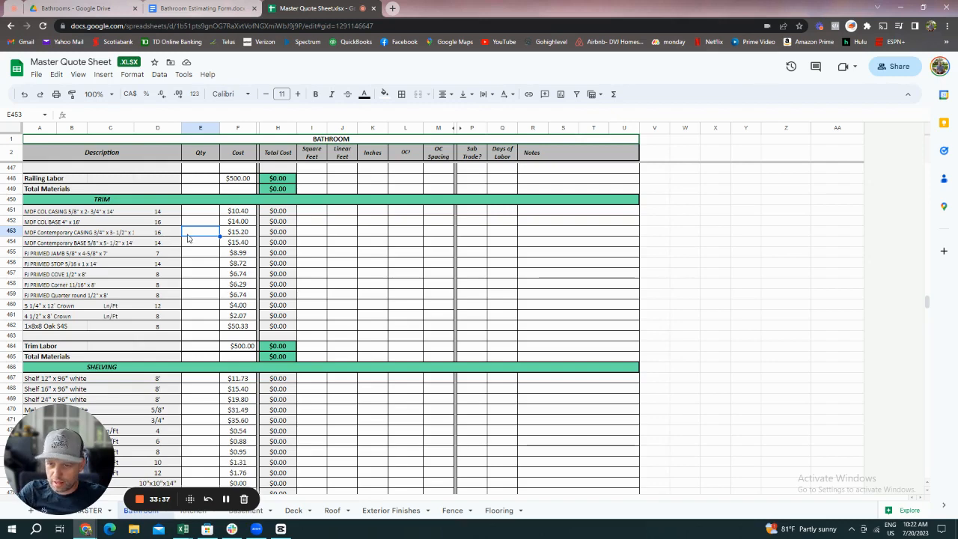
type("4")
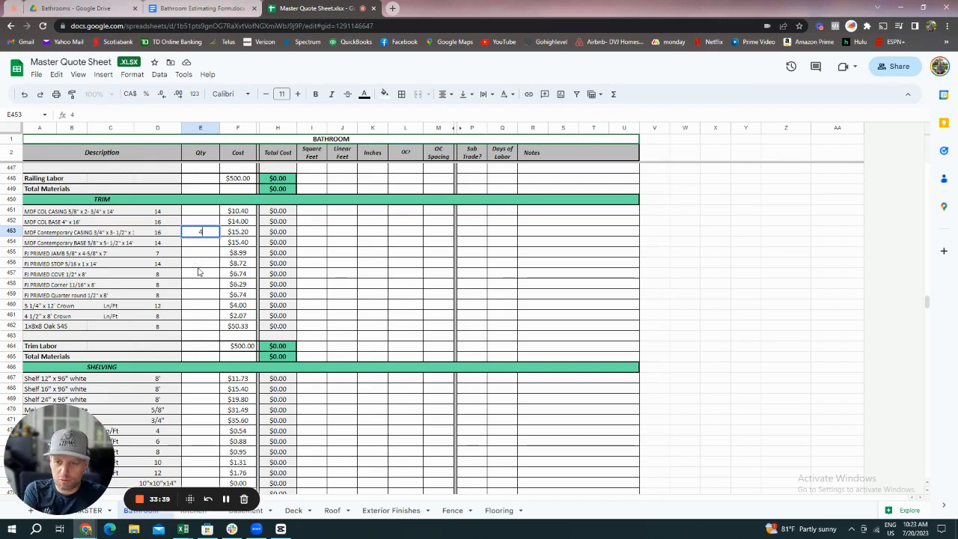
left_click(198, 264)
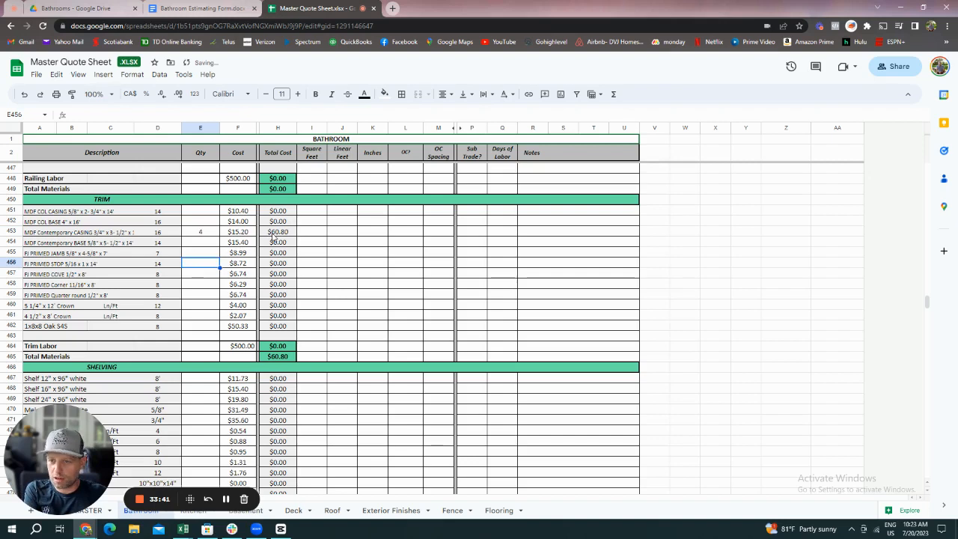
left_click(202, 244)
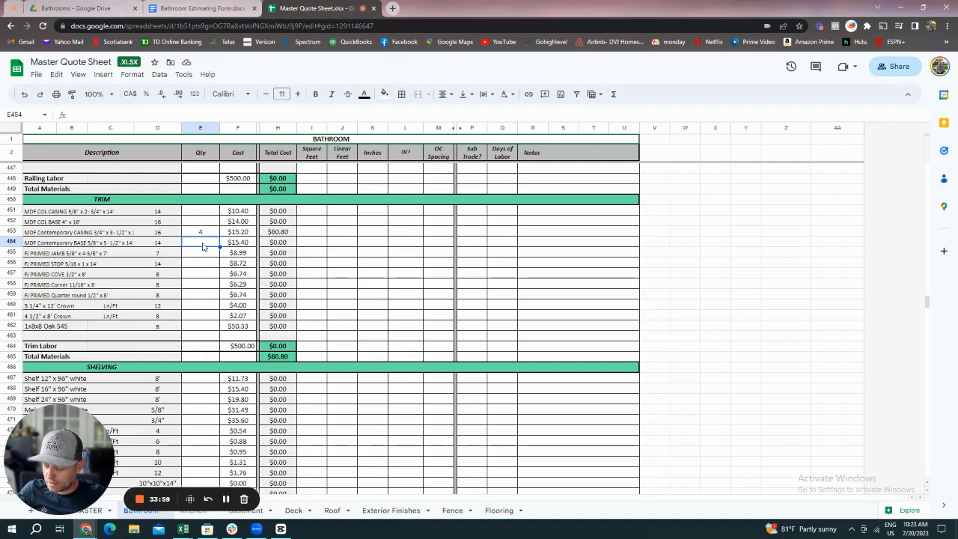
type("2")
left_click(293, 315)
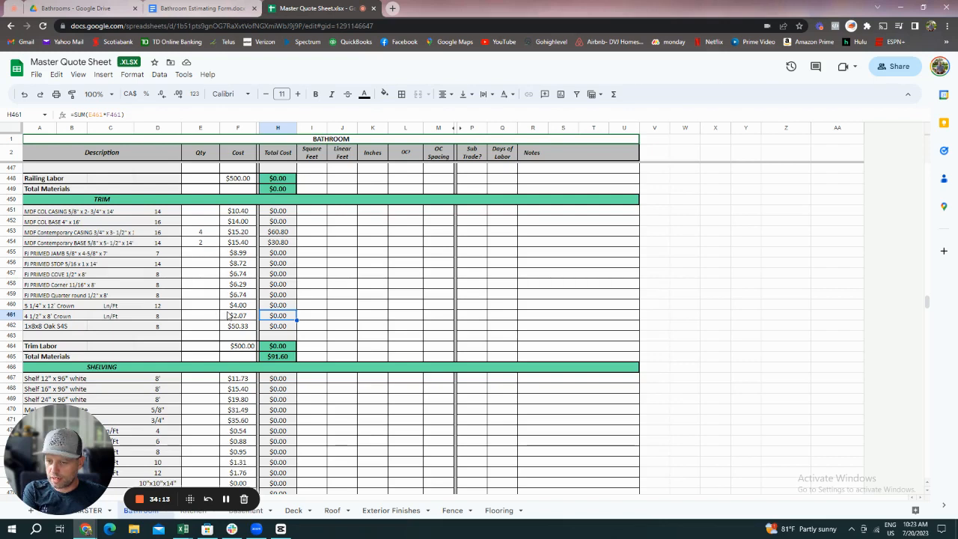
Set the Trim Labor cost to $240 with a quantity of 1.
scroll(229, 316, "down", 1)
left_click(203, 329)
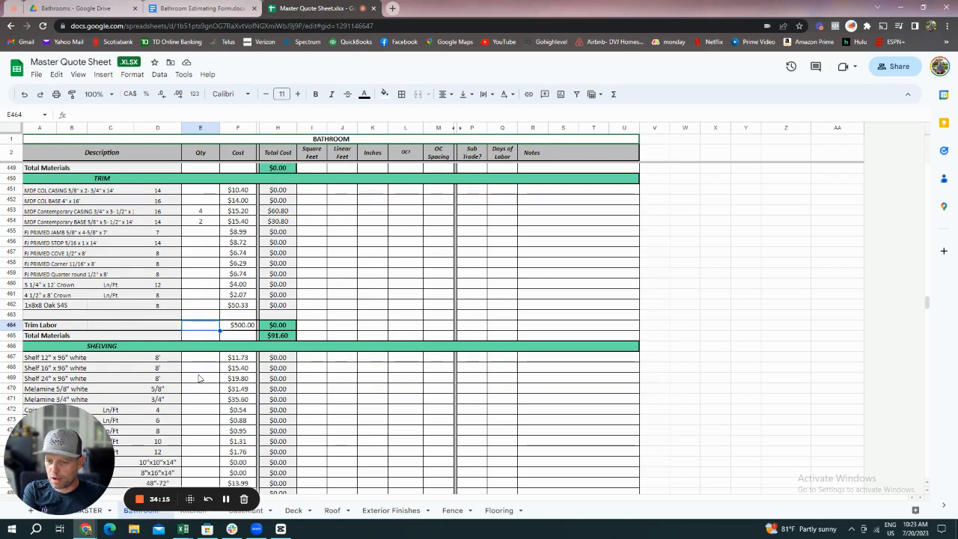
left_click(244, 329)
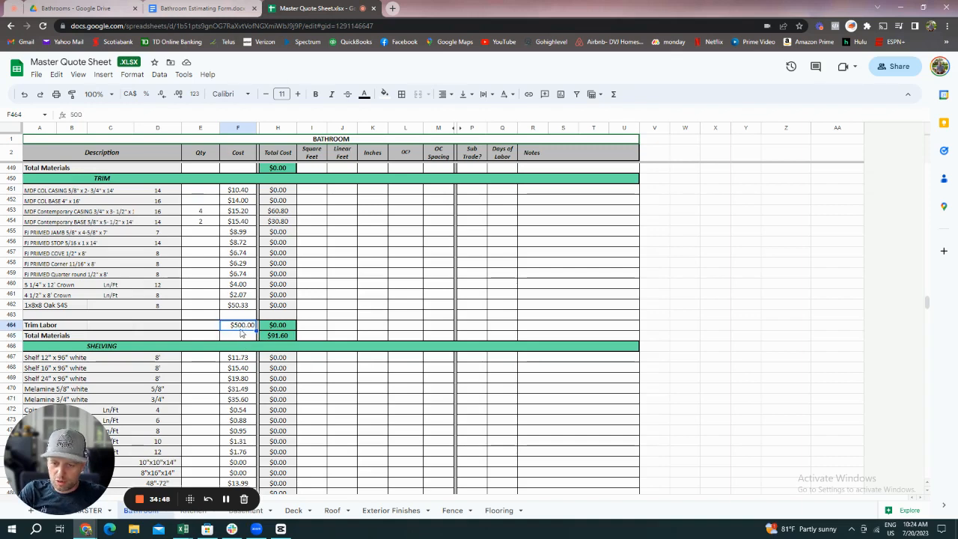
type("240")
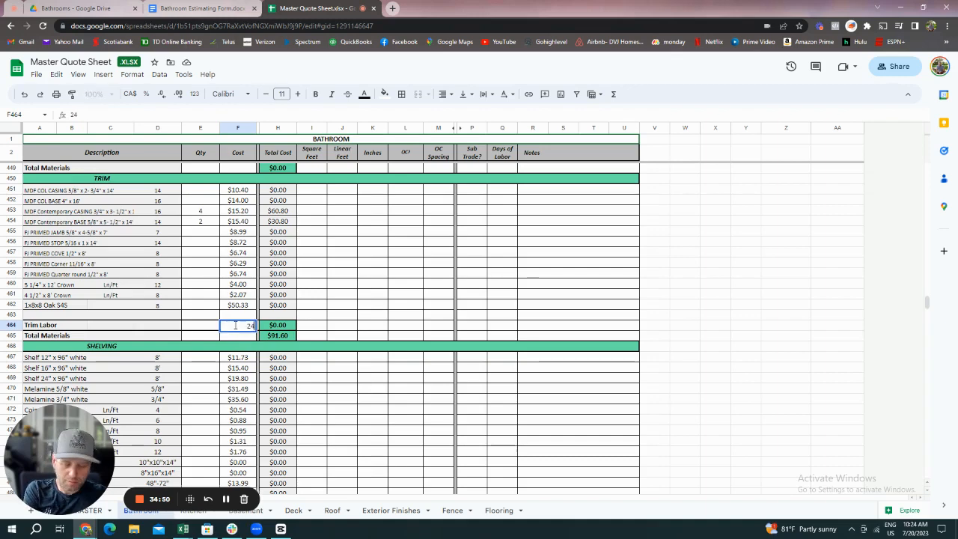
left_click(202, 327)
type("1")
key("Return")
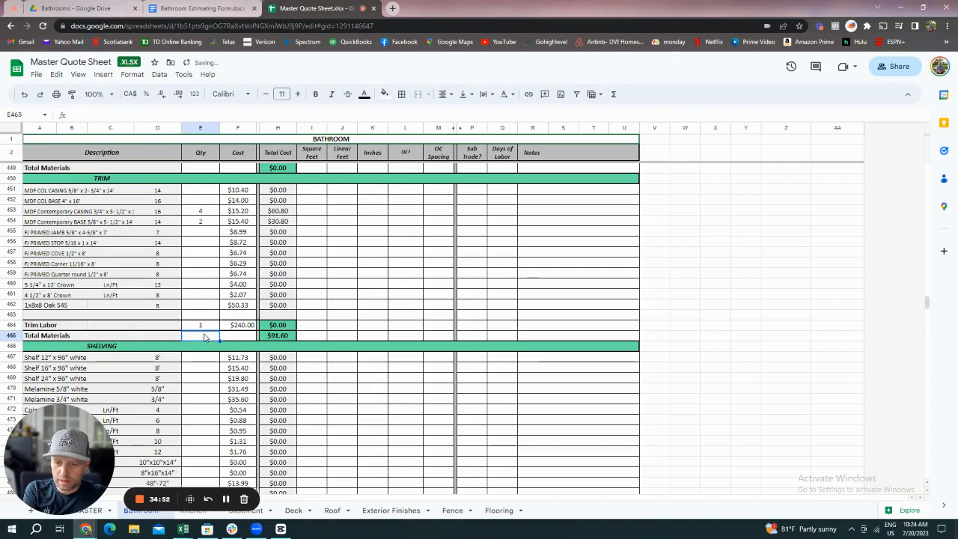
Review the Shelving and Drop Ceiling sections and the interior finish totals, then look past the Fireplace section.
scroll(224, 337, "down", 1)
scroll(251, 346, "down", 3)
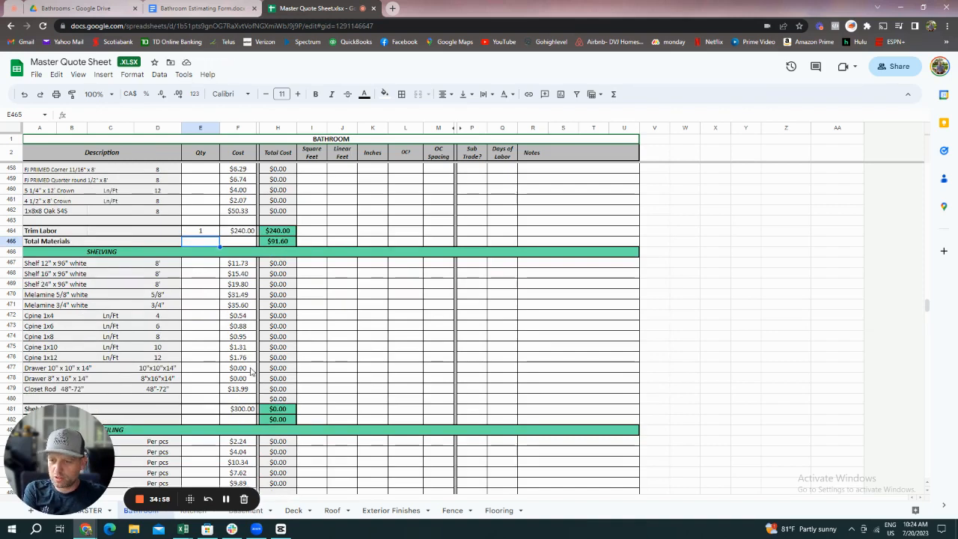
scroll(253, 373, "down", 5)
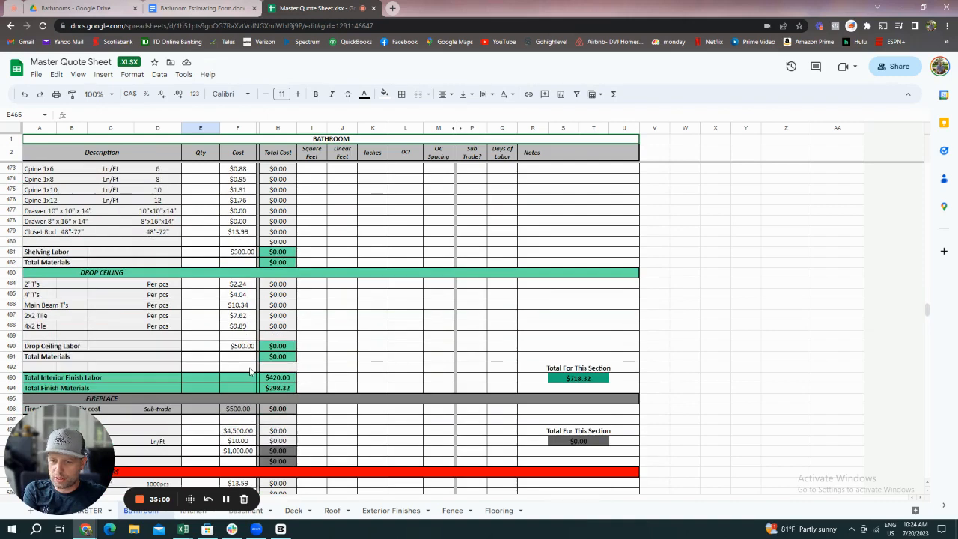
scroll(251, 371, "up", 2)
scroll(250, 372, "down", 2)
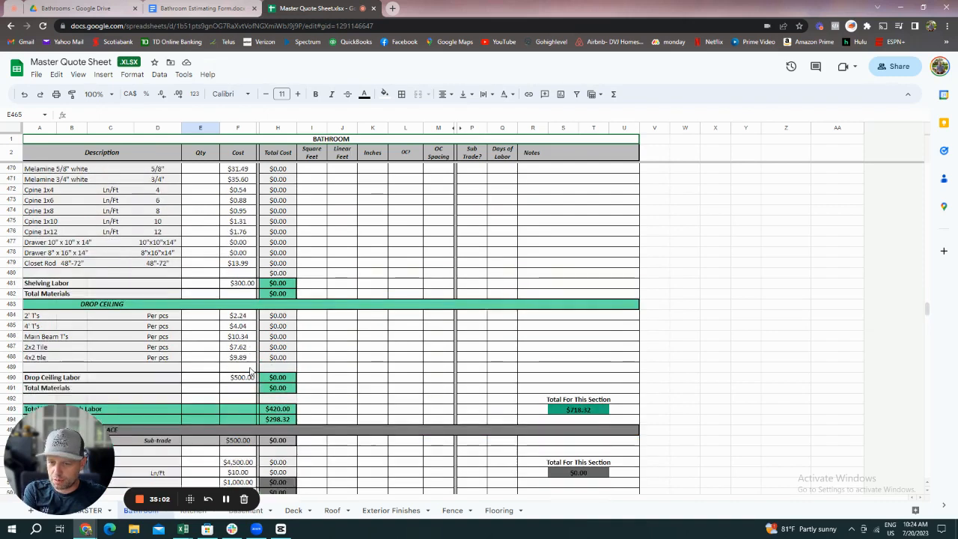
scroll(251, 372, "up", 2)
scroll(211, 352, "down", 1)
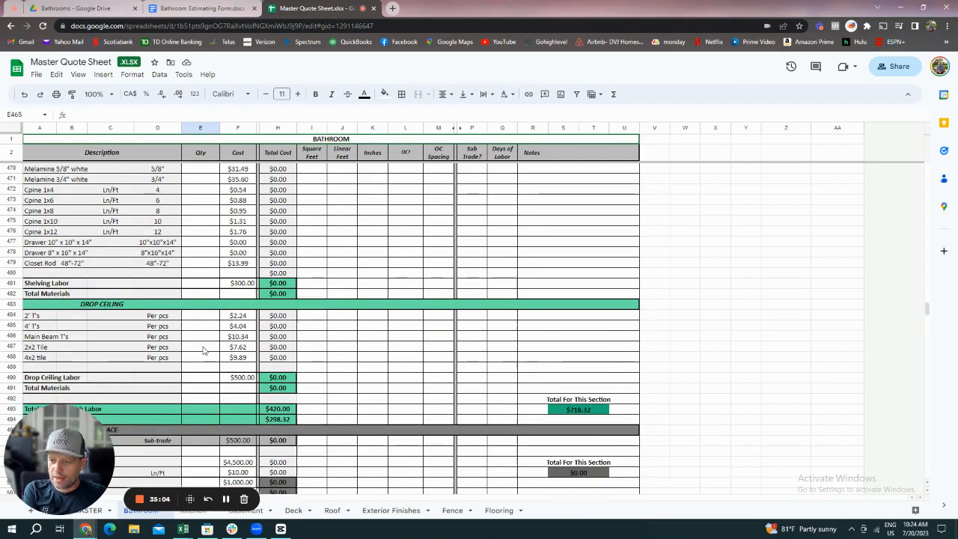
scroll(206, 351, "down", 1)
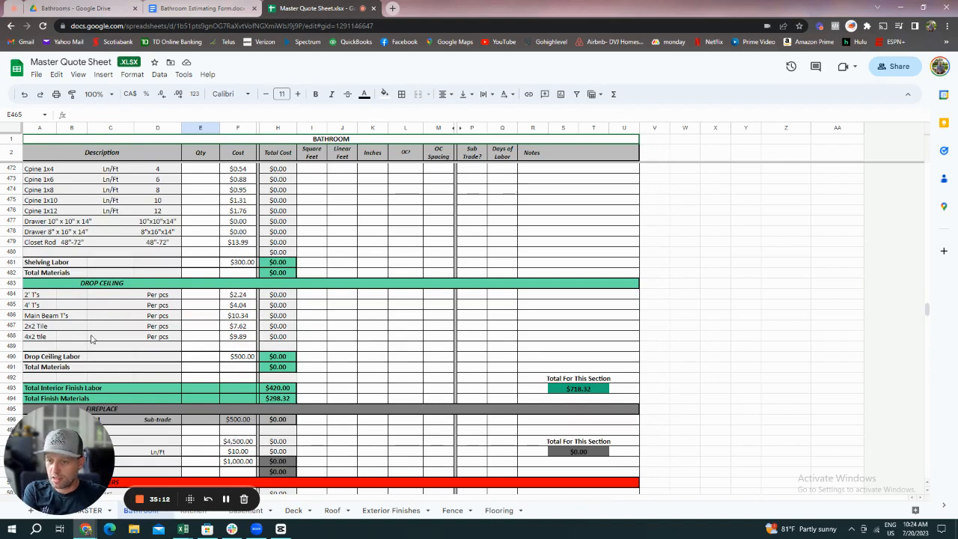
scroll(210, 366, "down", 1)
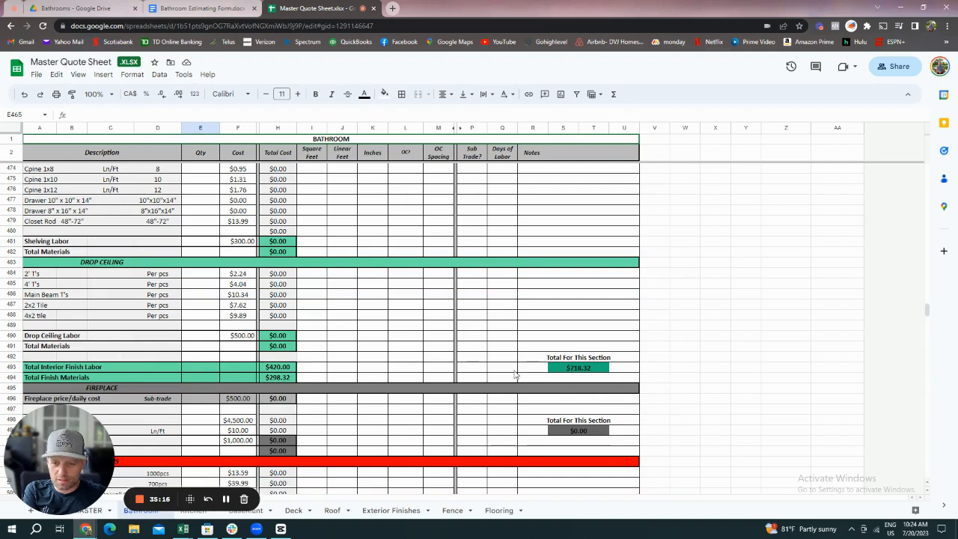
scroll(226, 386, "down", 6)
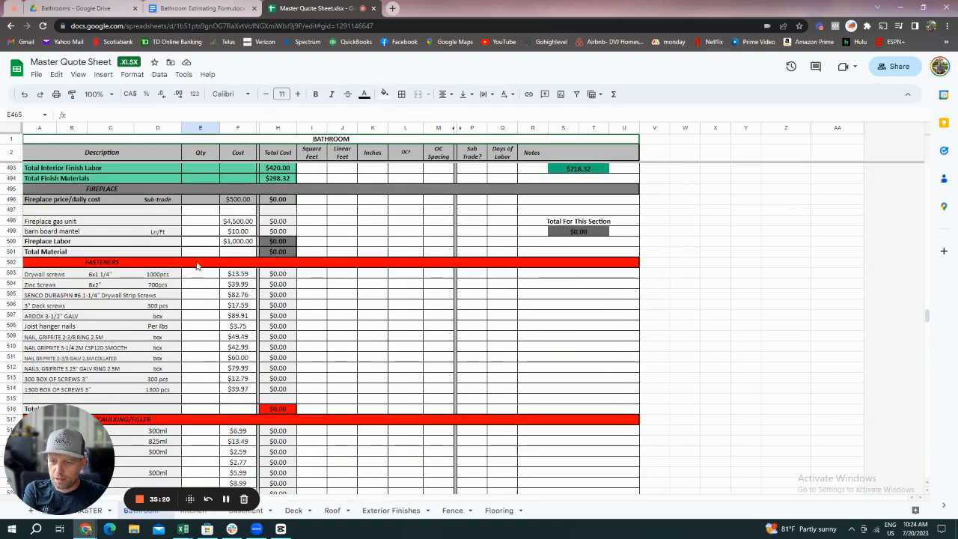
Enter 1 as the quantity for the 6x1 1/4" Drywall screws in the Fasteners section.
scroll(259, 291, "down", 3)
scroll(258, 291, "up", 2)
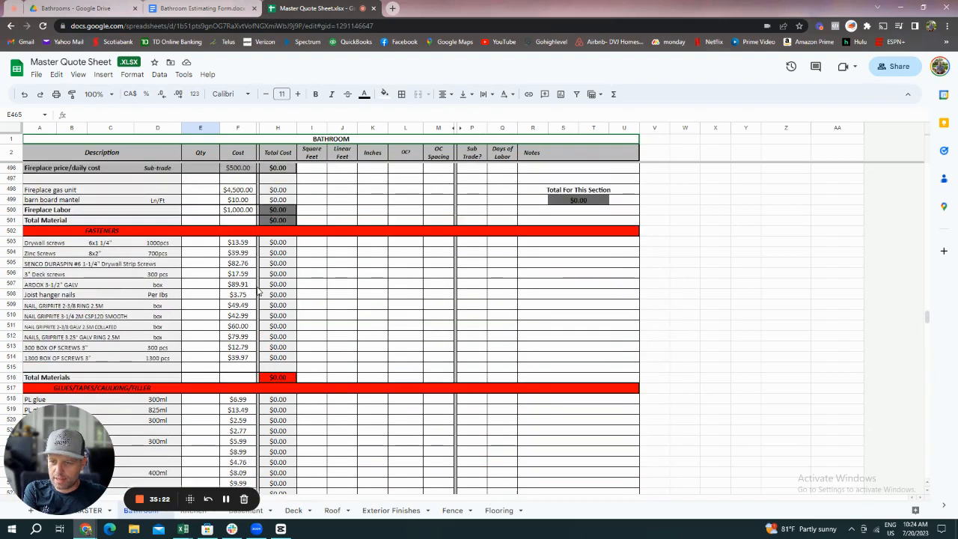
scroll(192, 265, "down", 2)
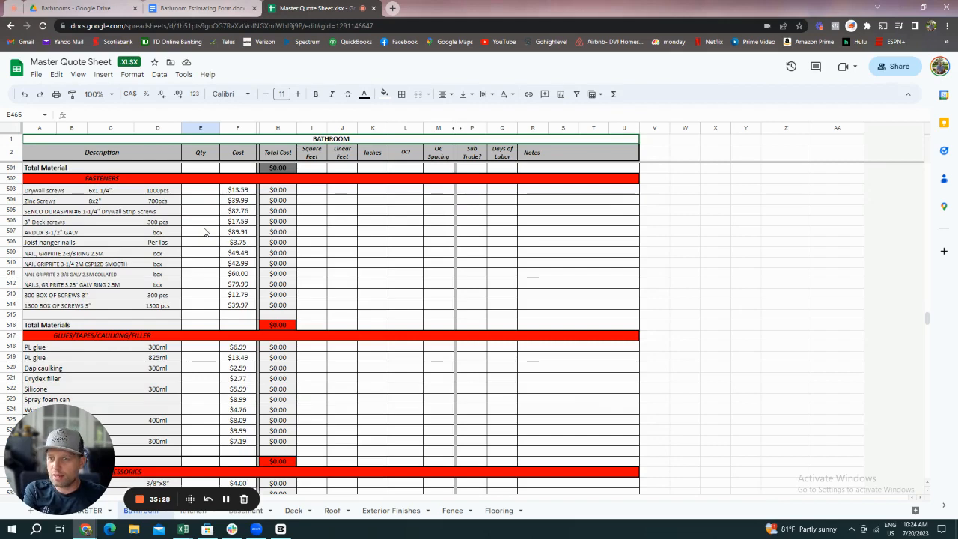
left_click(211, 192)
left_click(212, 201)
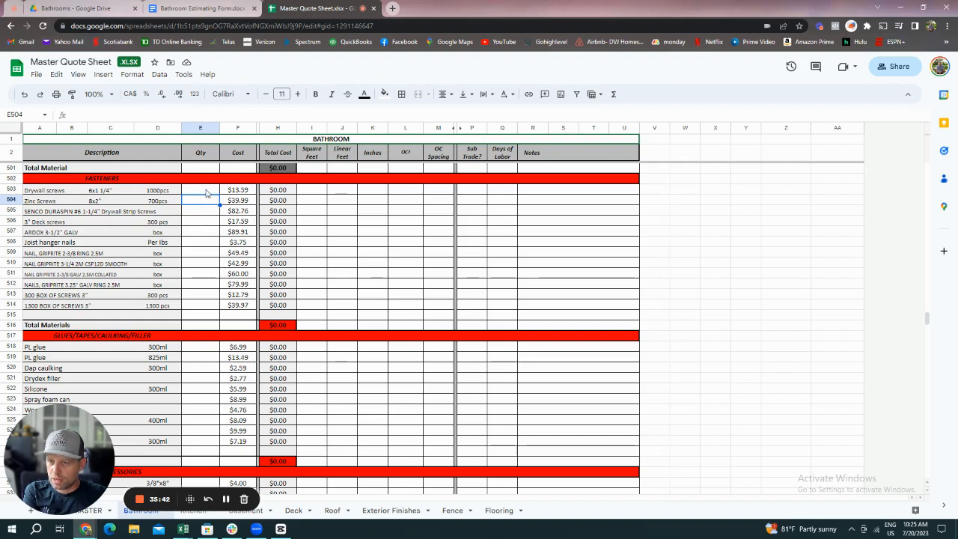
left_click(206, 193)
type("1")
left_click(225, 254)
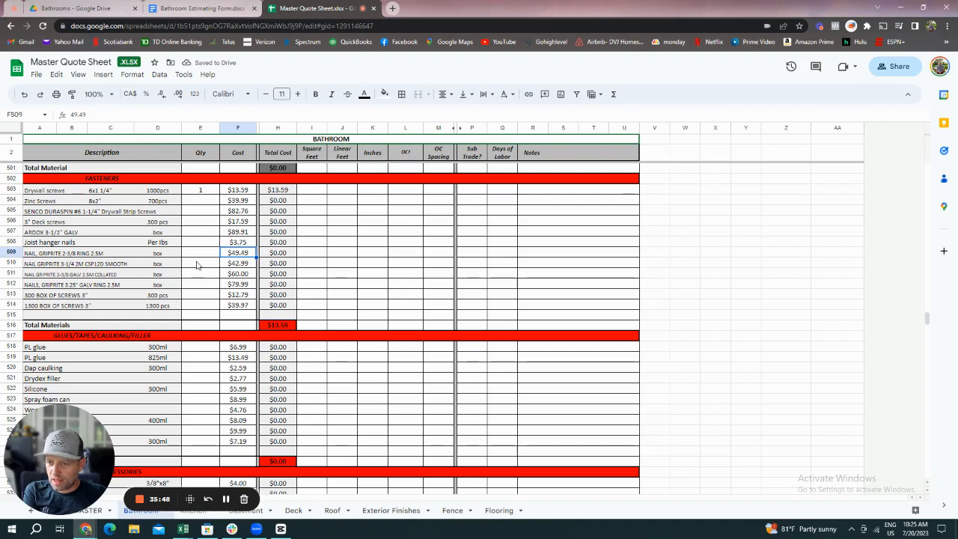
Set the quantities of Dap caulking and Drydex filler to 1 each in the Glues/Tapes/Caulking/Filler section.
scroll(197, 263, "down", 2)
scroll(197, 264, "down", 3)
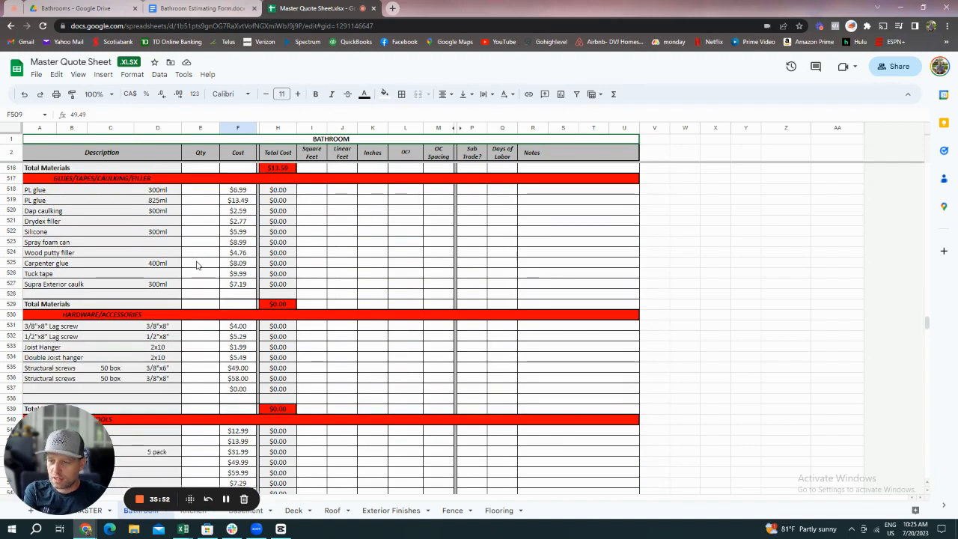
scroll(197, 263, "up", 3)
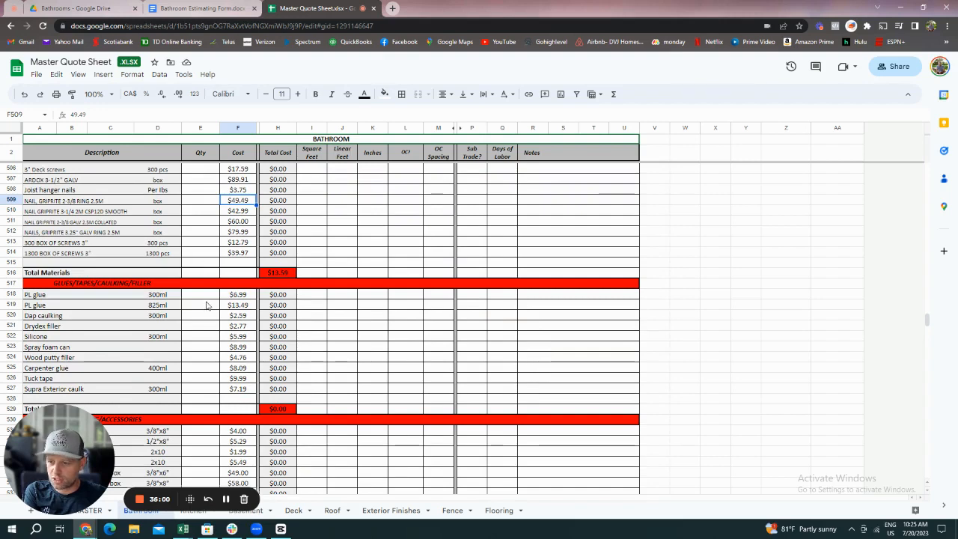
scroll(208, 307, "down", 2)
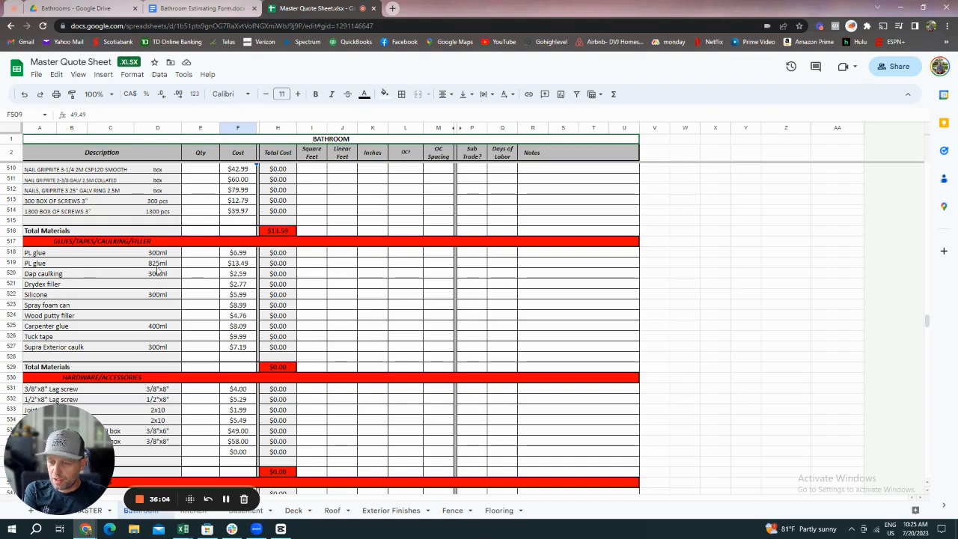
left_click(202, 278)
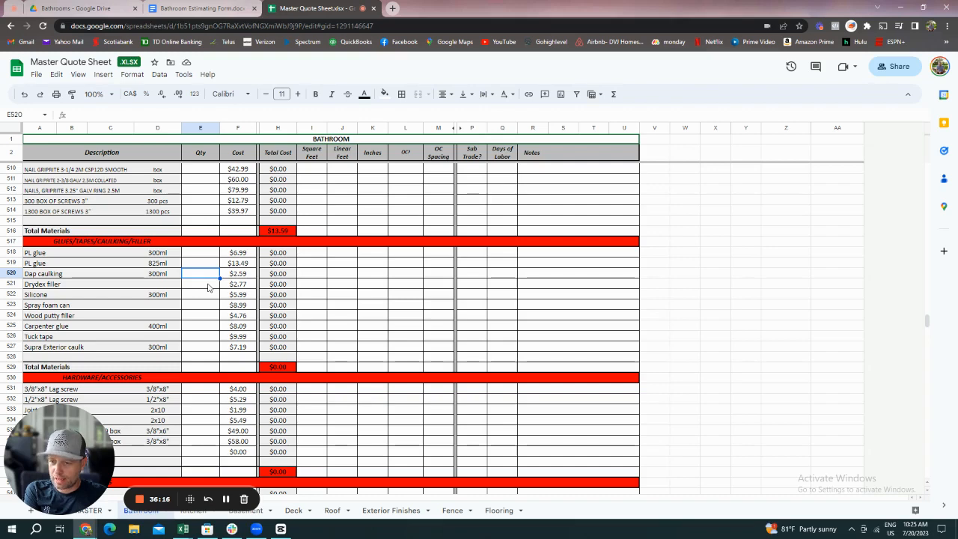
type("1")
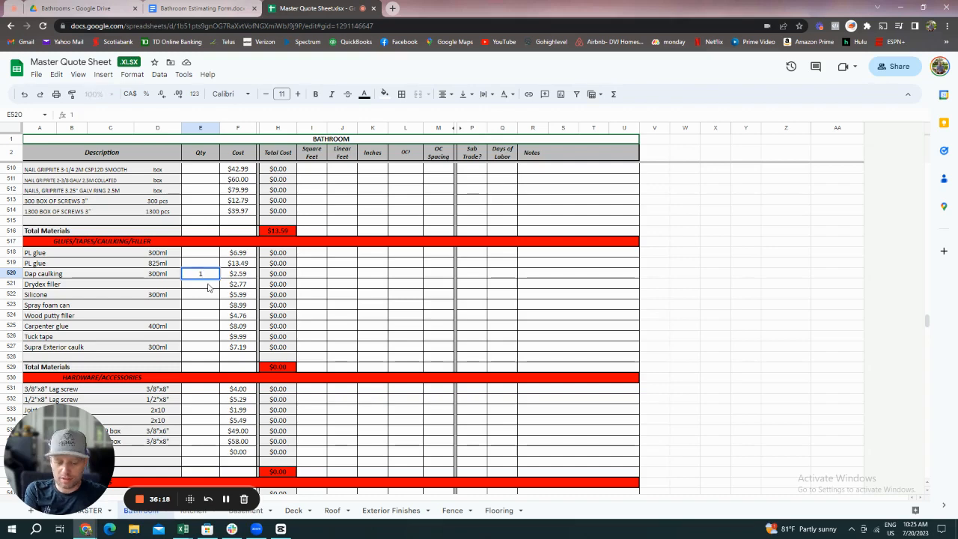
key("Return")
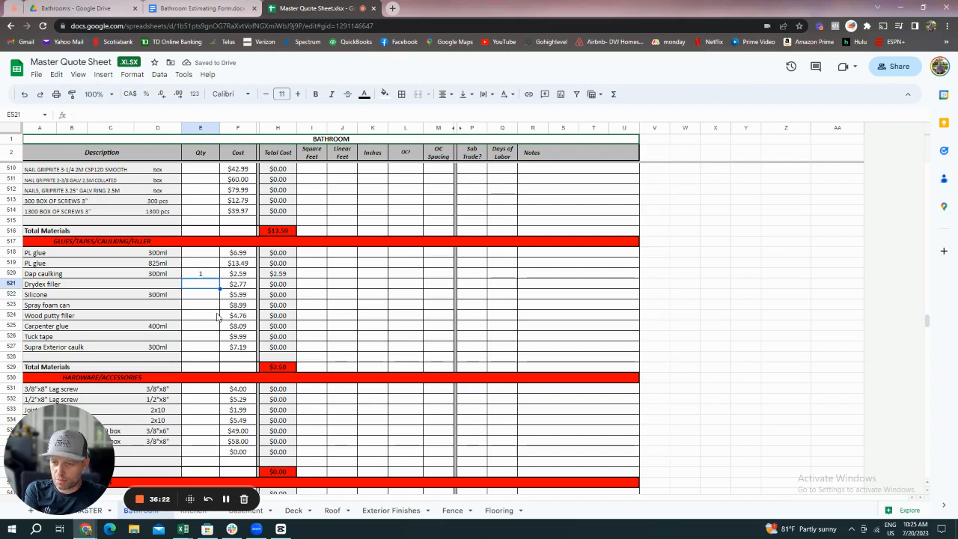
type("1")
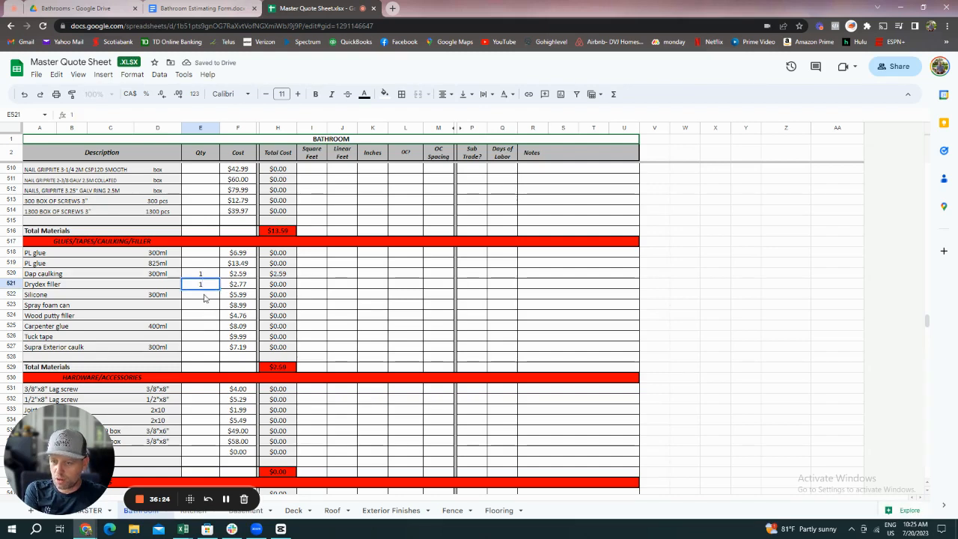
key("Return")
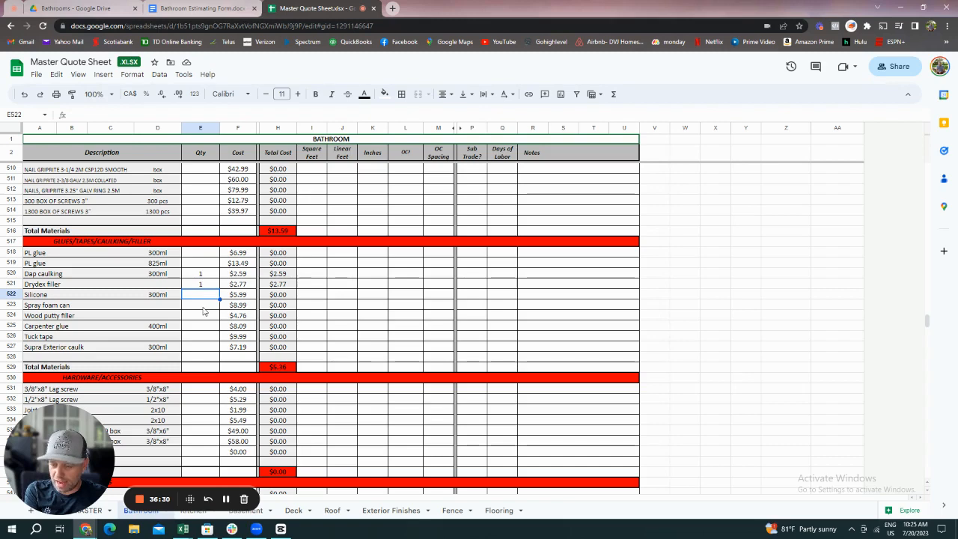
Enter quantities of 2 for Silicone, 1 for the Spray foam can and 1 for Carpenter glue.
type("2")
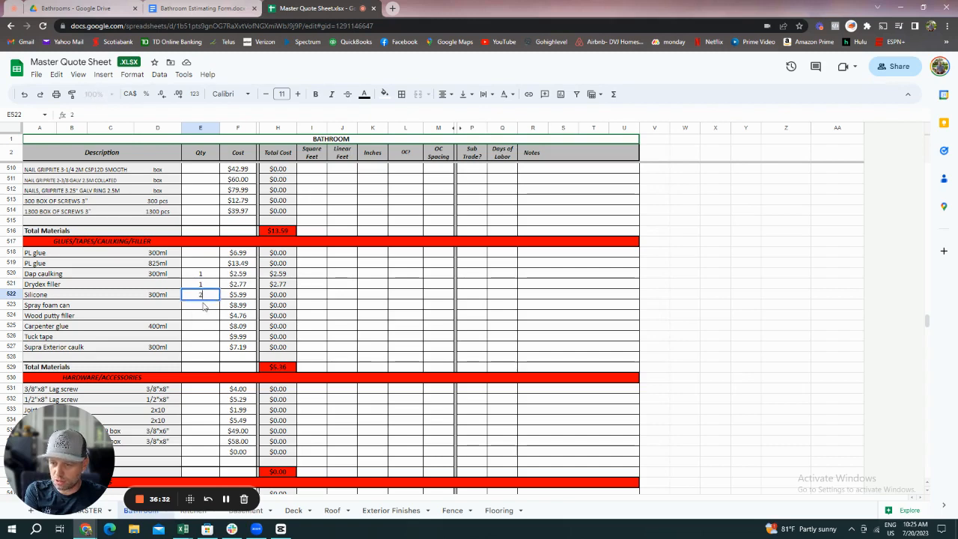
key("Return")
type("1")
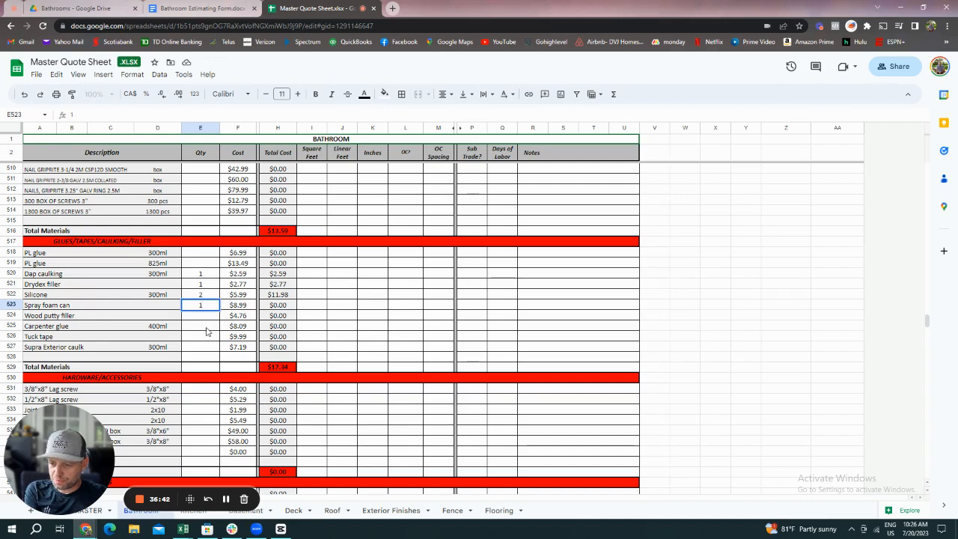
left_click(209, 329)
type("1")
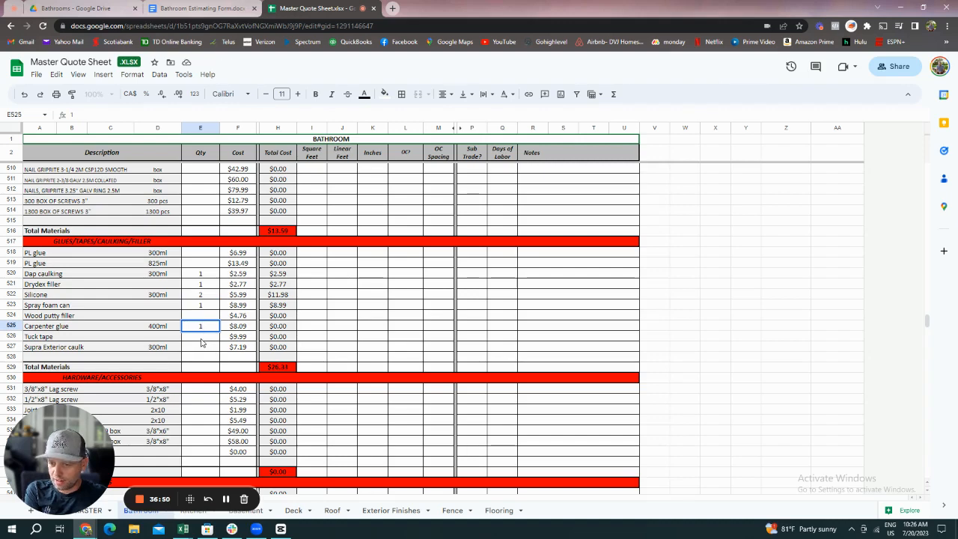
key("Return")
left_click(203, 347)
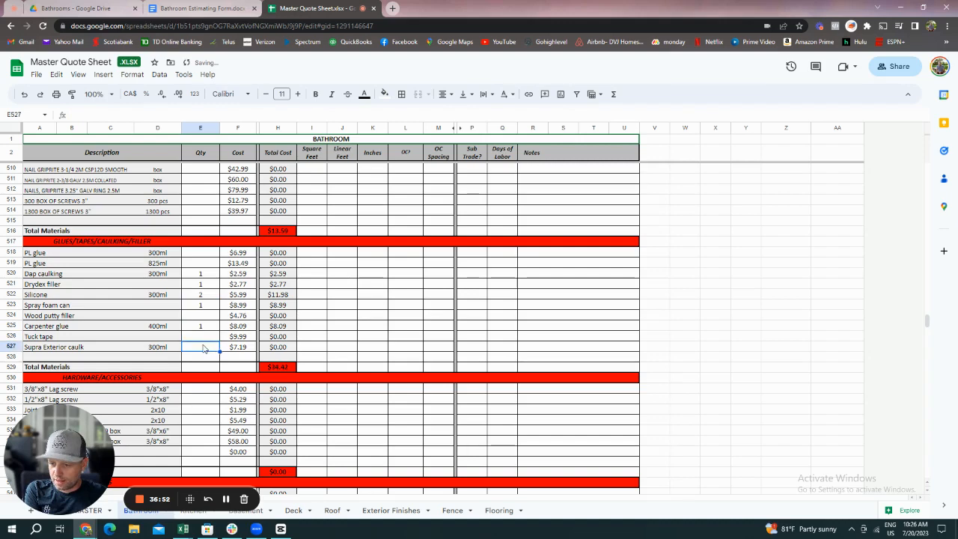
Set the quantities of Recip Blades and the 7 1/4" circular saw blade to 1 each in the Tools section.
scroll(203, 347, "down", 3)
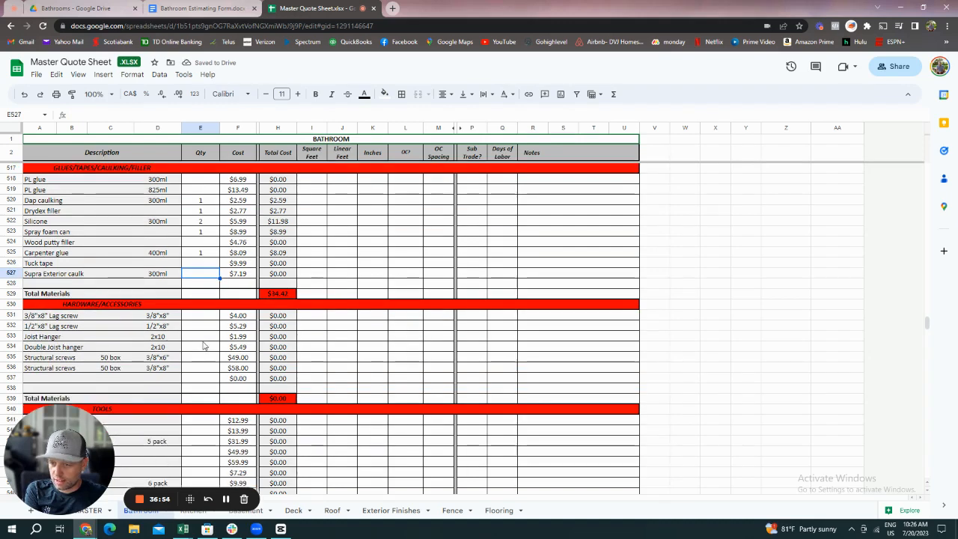
scroll(203, 347, "down", 1)
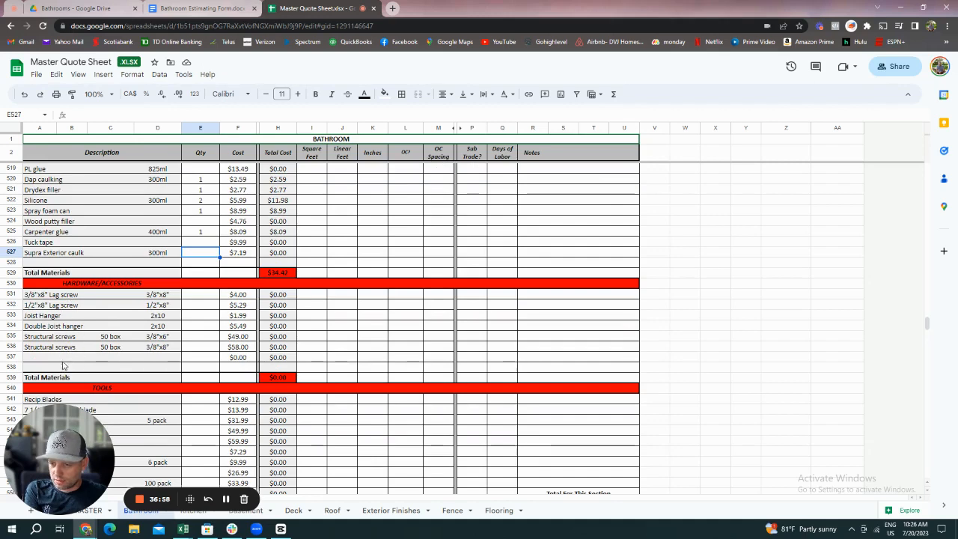
scroll(185, 324, "down", 5)
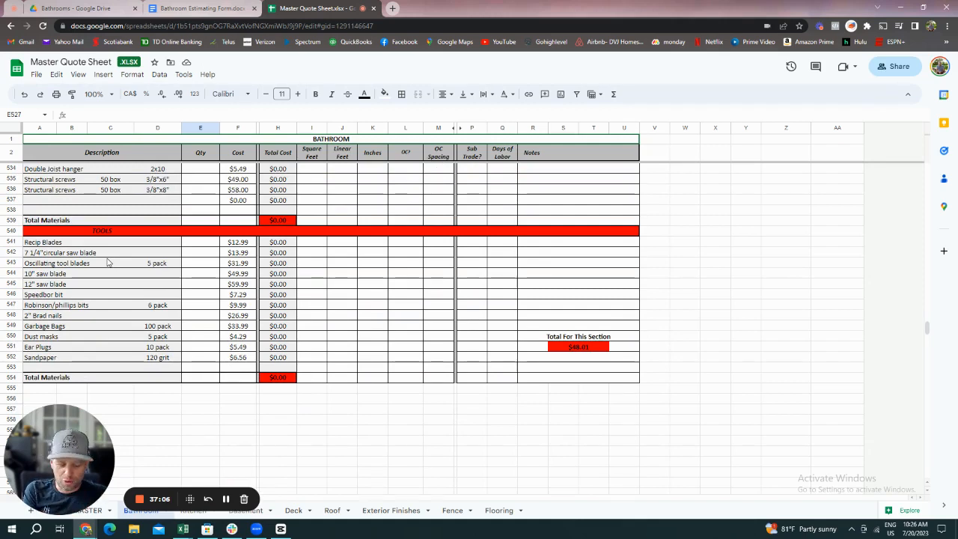
left_click(213, 246)
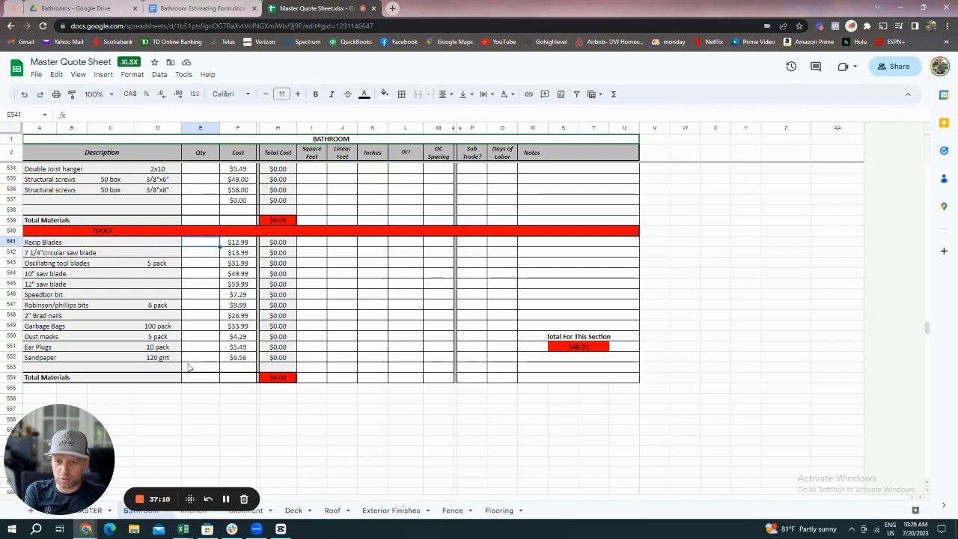
type("1")
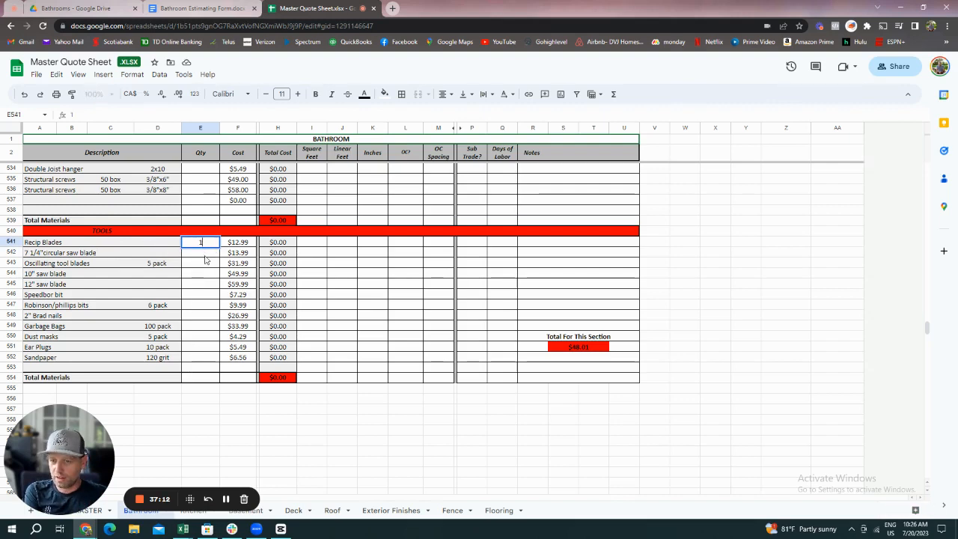
key("Return")
type("1")
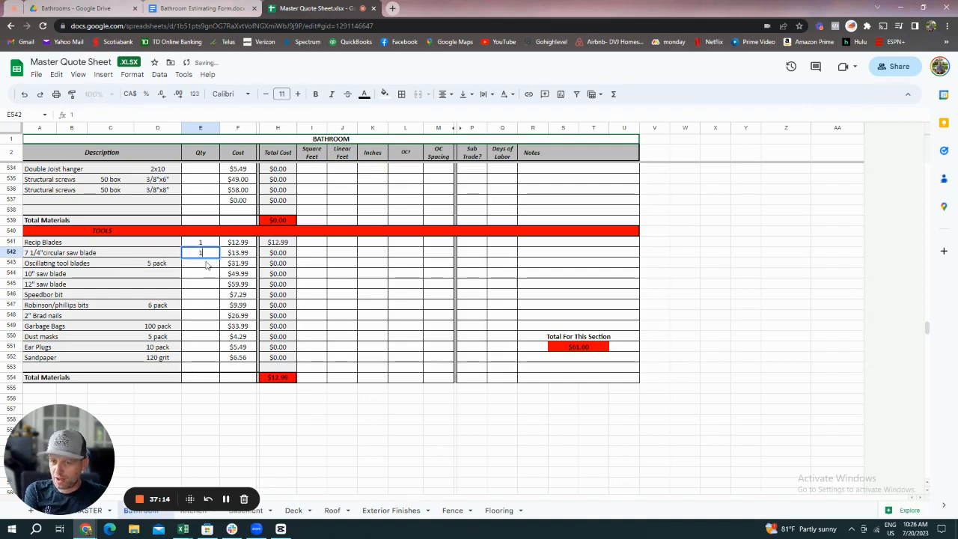
key("Return")
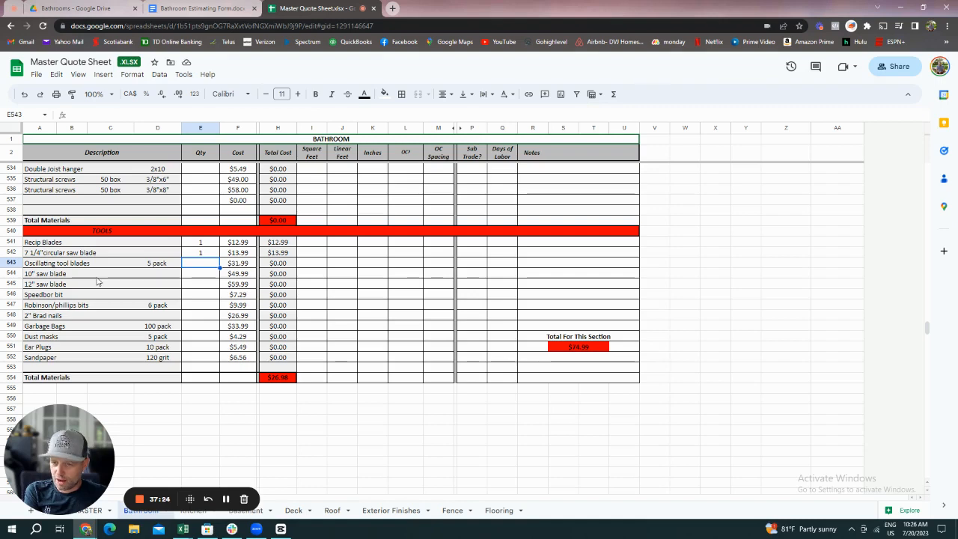
left_click(206, 275)
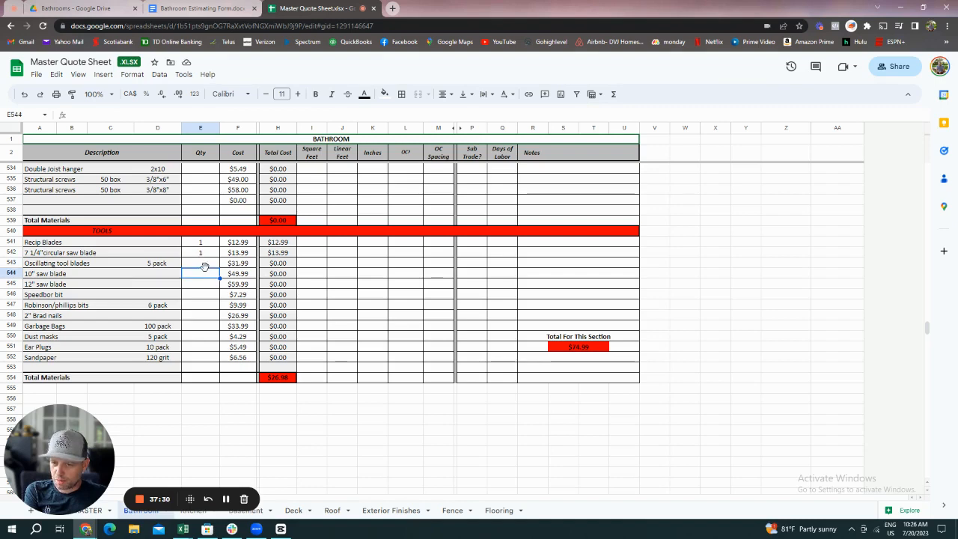
Set the quantities of 2" Brad nails, Dust masks and Ear Plugs to 1 each in the Tools section.
left_click(209, 315)
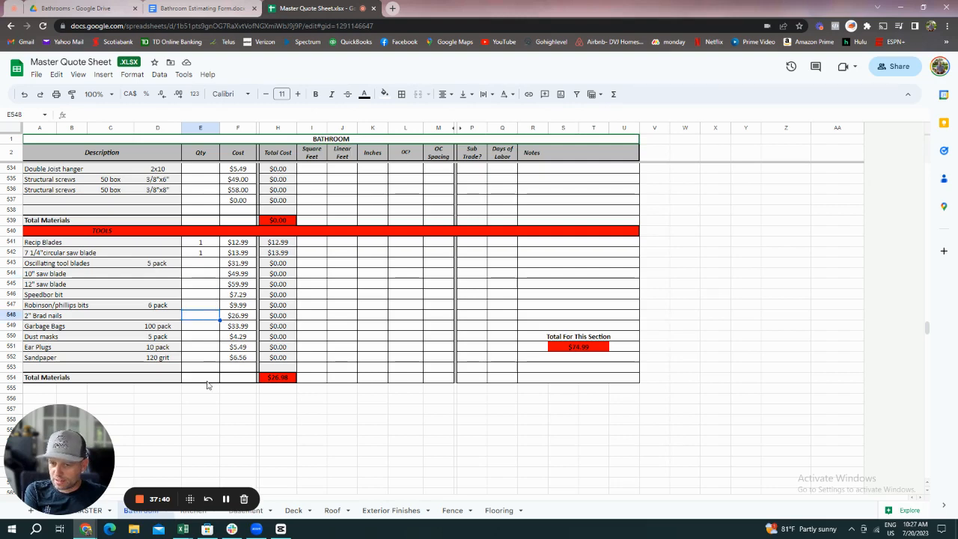
type("1")
key("Return")
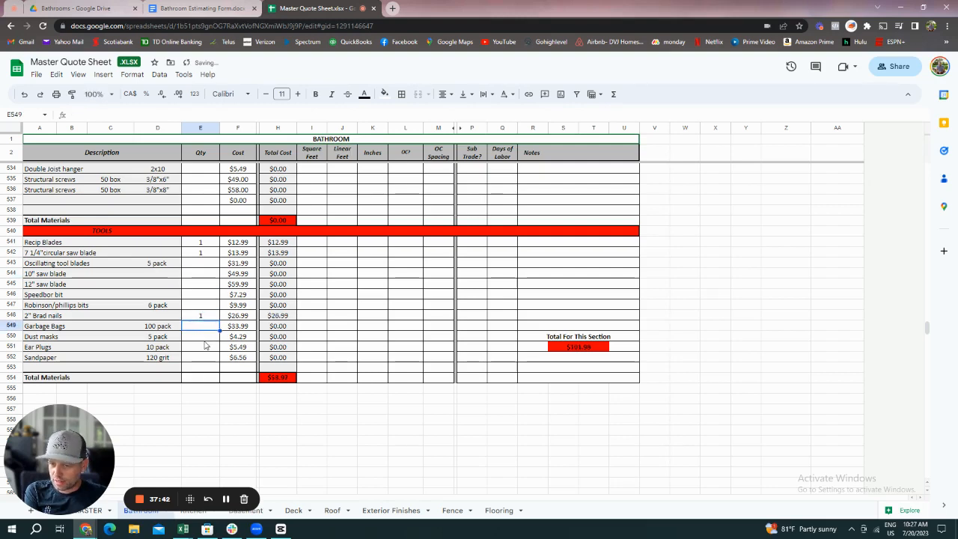
left_click(205, 339)
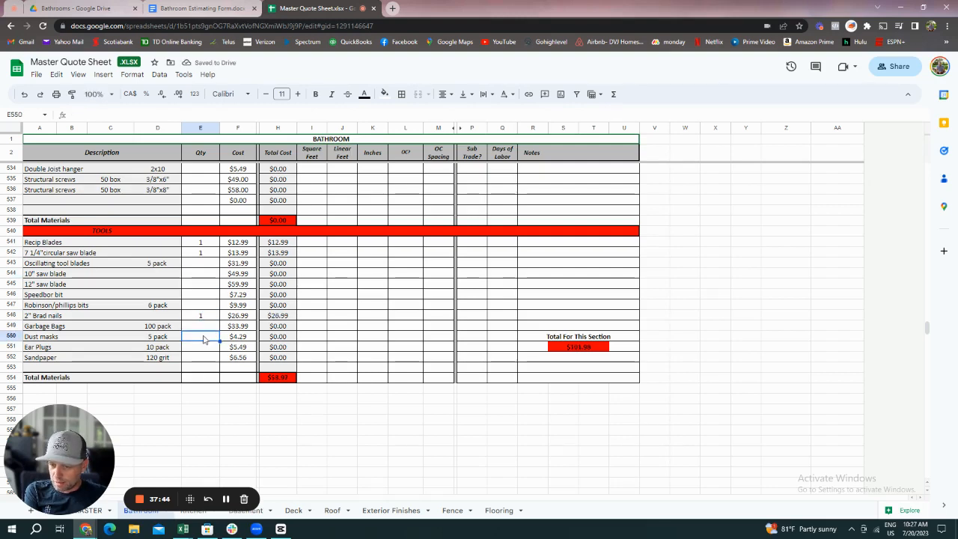
type("1")
key("Return")
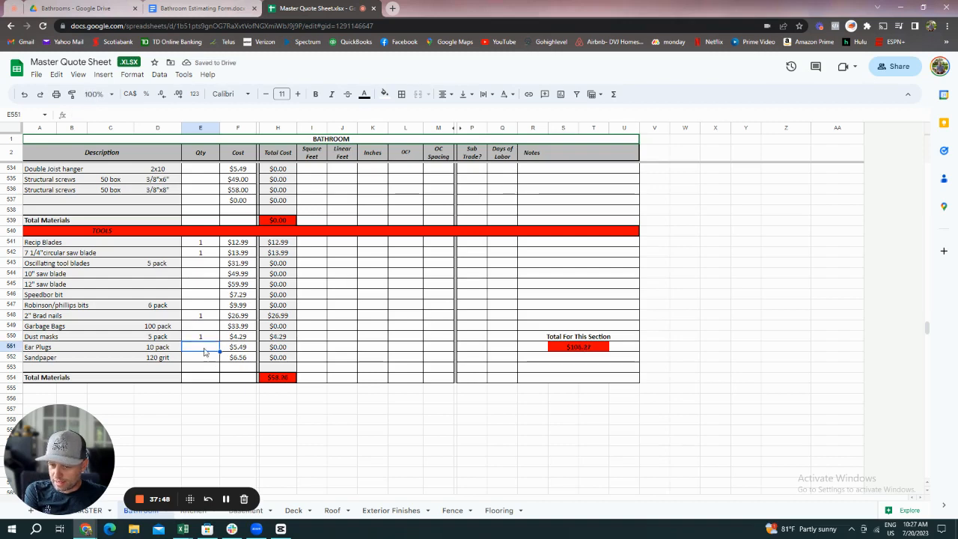
type("1")
key("Return")
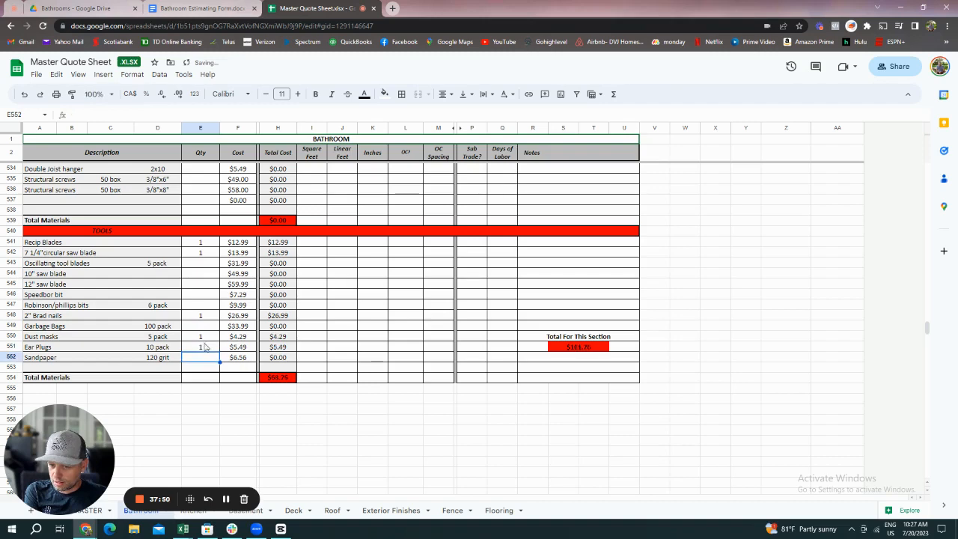
left_click(202, 329)
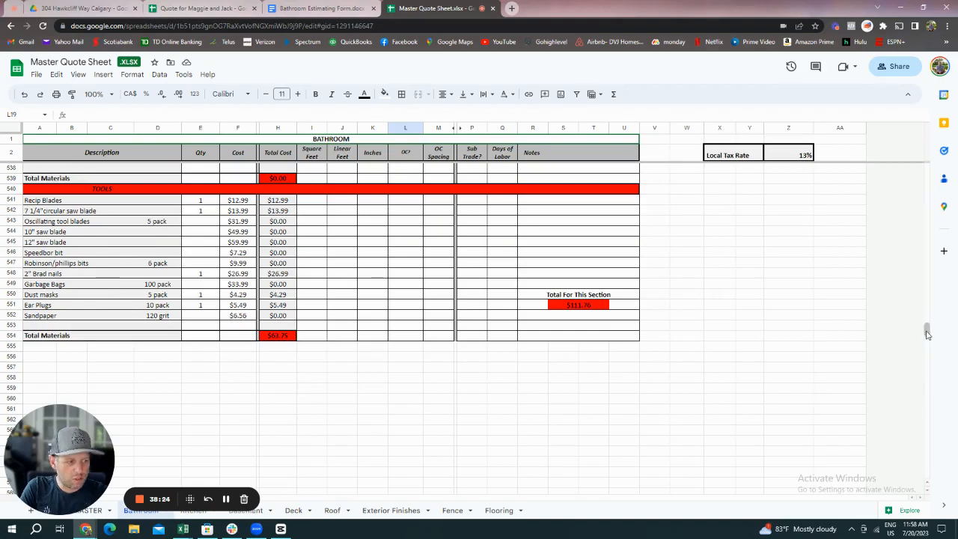
Review the Materials, Labor, Sub-Trades, Total Profit and Grand-Total summaries together with the Add to CoConstruct material and labor breakdown.
left_click_drag(930, 329, 902, 155)
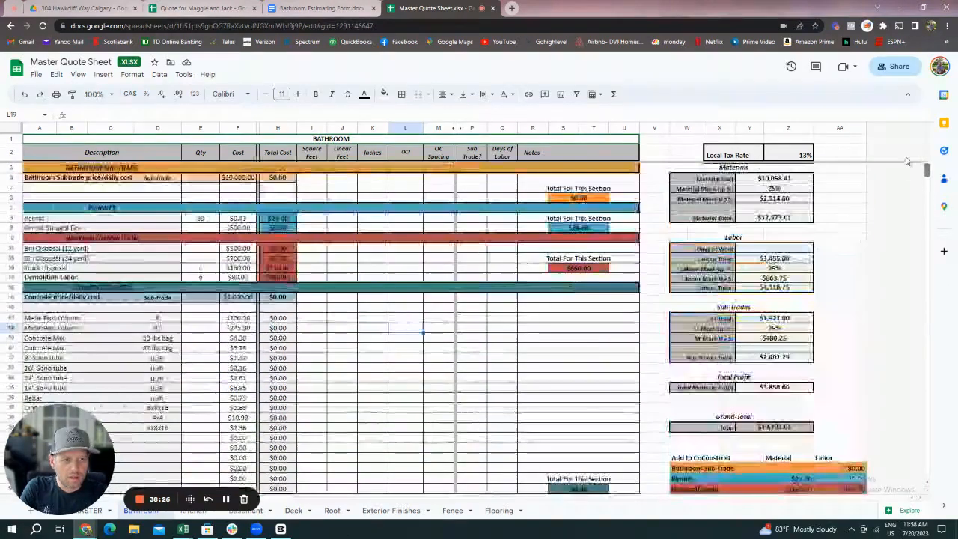
scroll(872, 236, "down", 5)
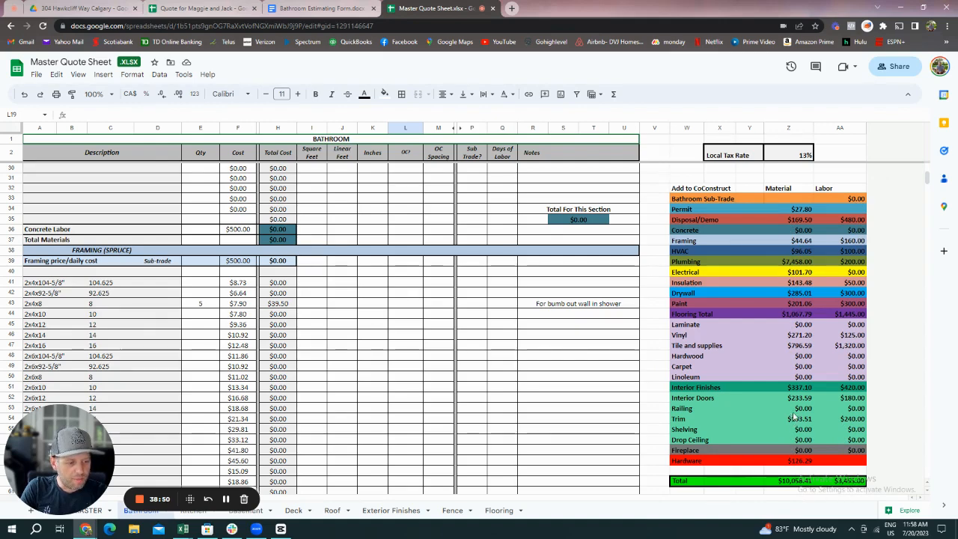
scroll(795, 416, "up", 10)
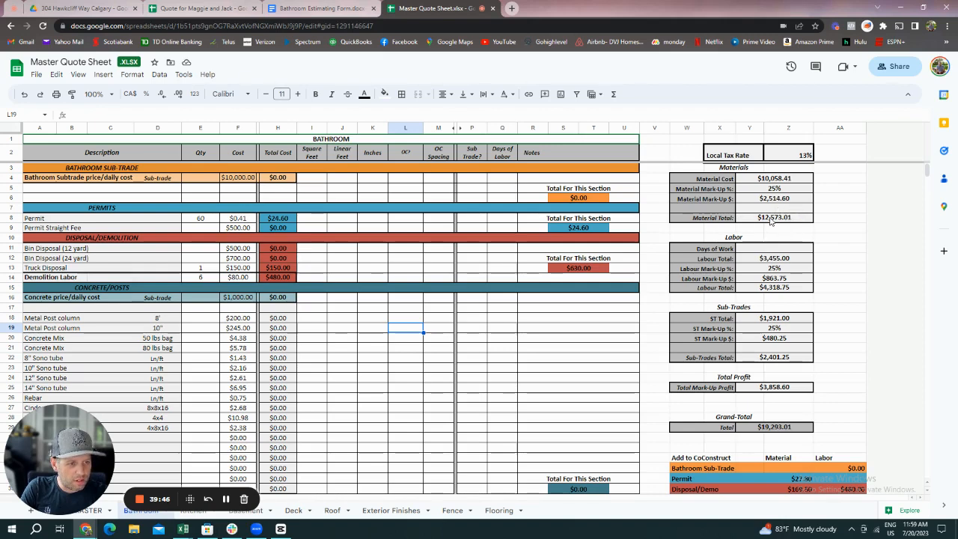
scroll(787, 229, "down", 1)
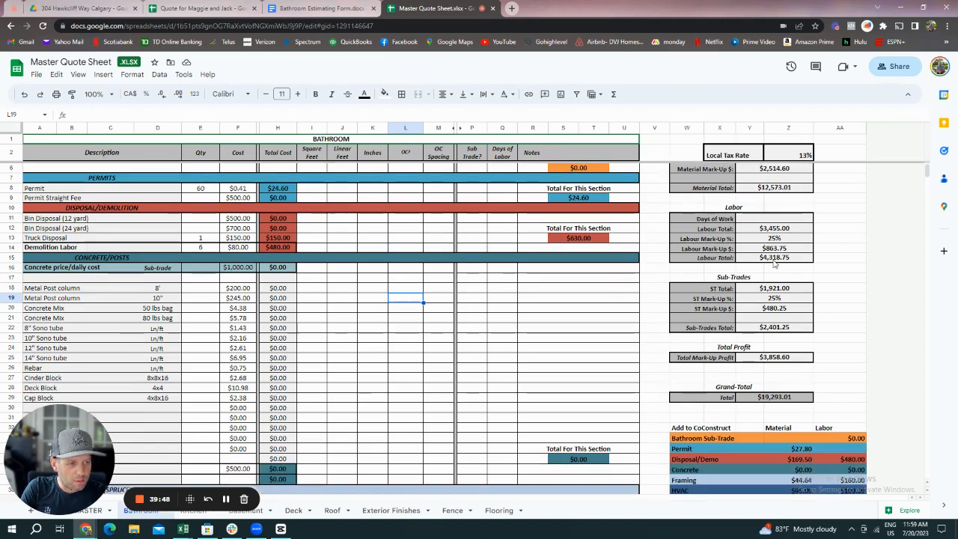
scroll(775, 263, "down", 1)
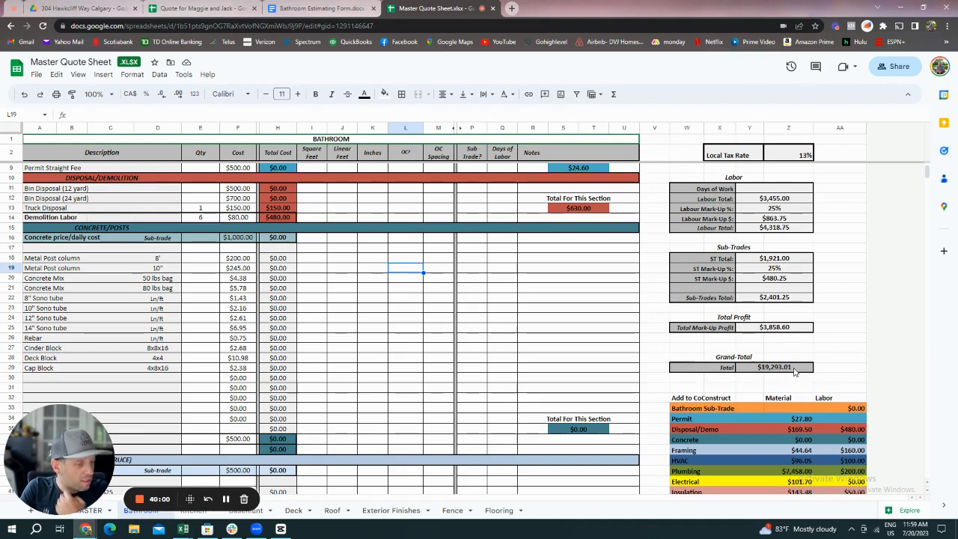
scroll(781, 373, "down", 1)
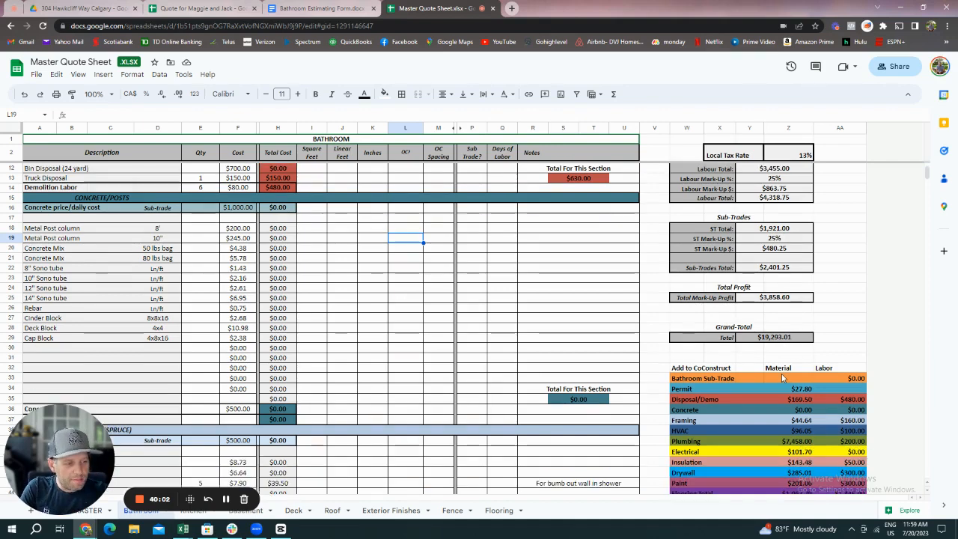
scroll(776, 373, "down", 1)
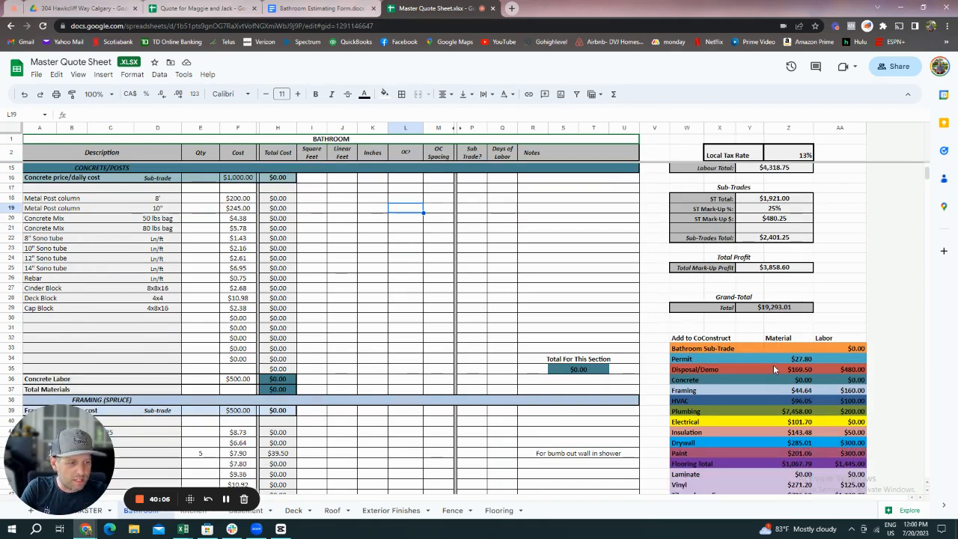
scroll(773, 367, "down", 7)
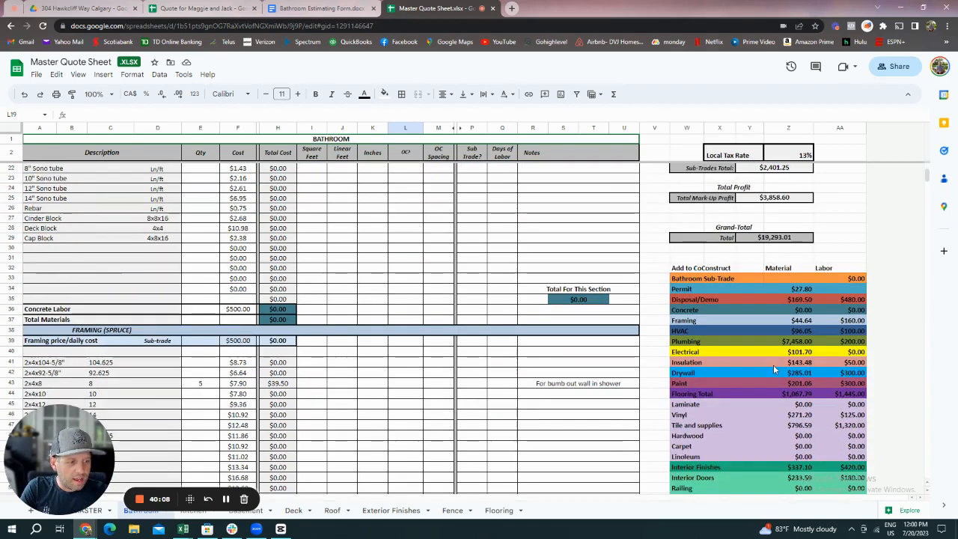
scroll(773, 367, "down", 1)
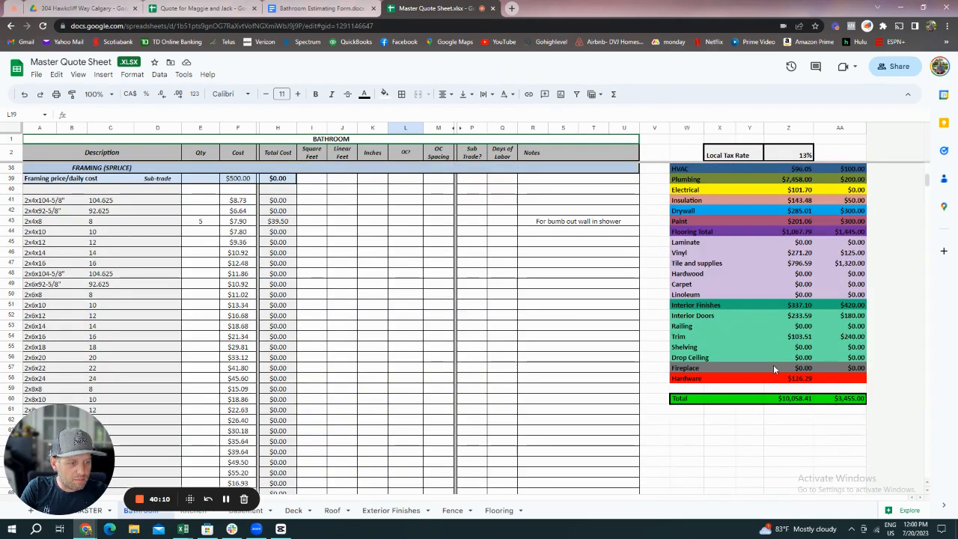
scroll(773, 367, "up", 9)
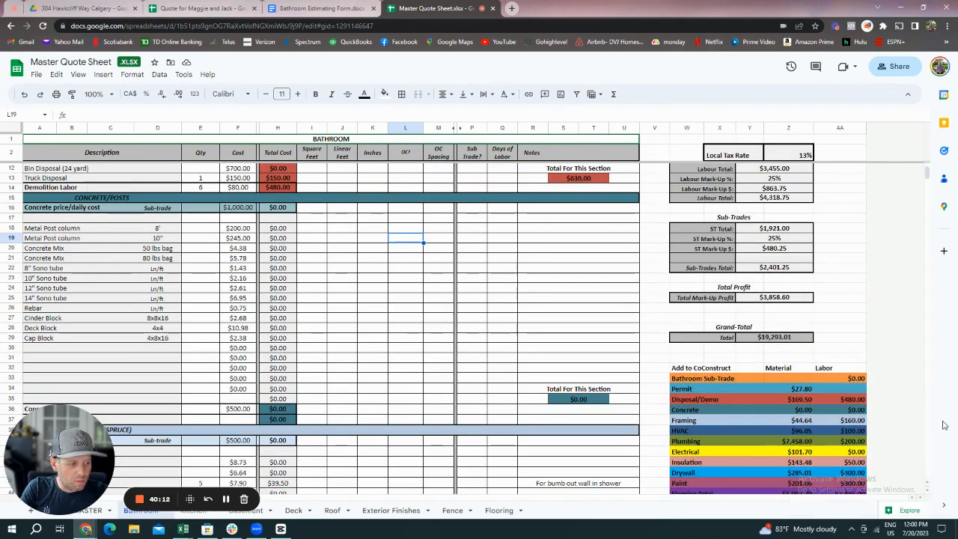
scroll(777, 365, "up", 3)
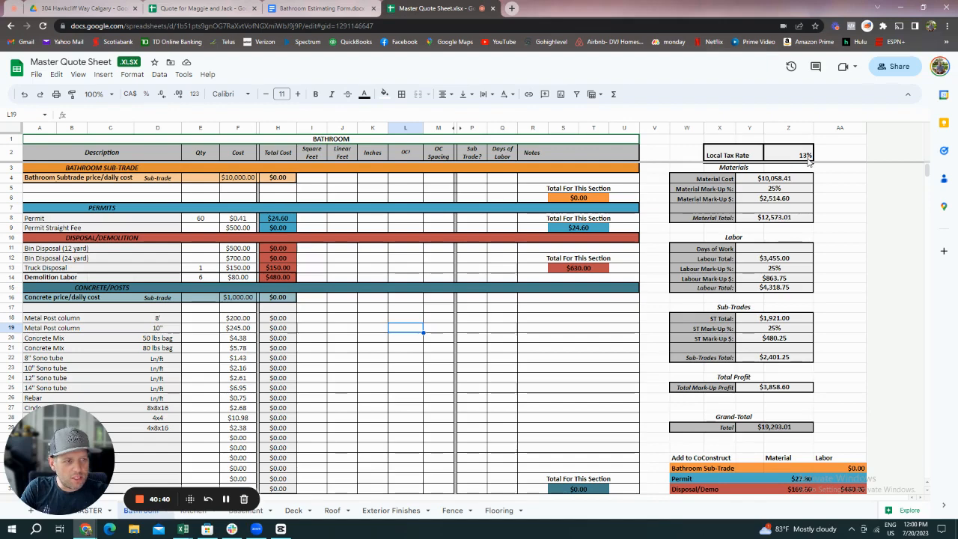
scroll(808, 329, "down", 5)
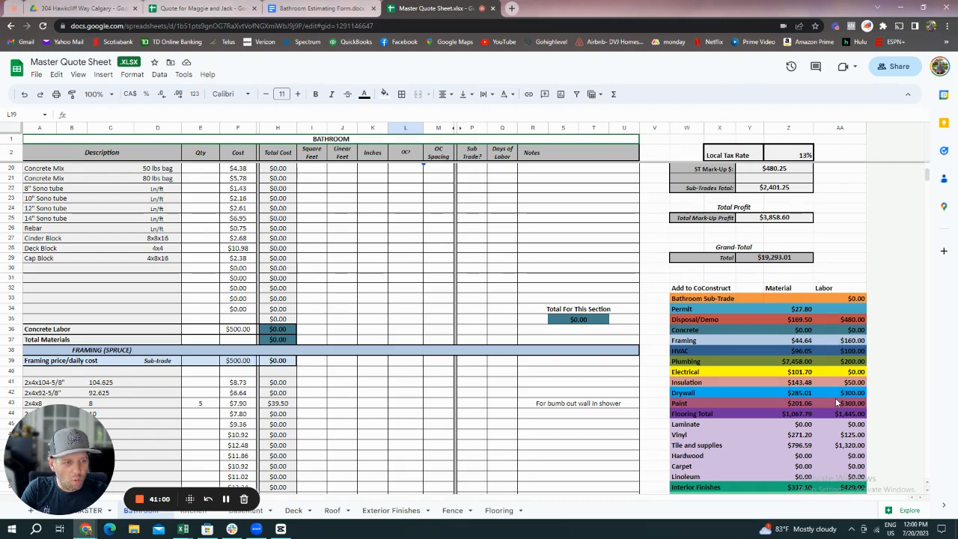
scroll(796, 423, "down", 1)
scroll(796, 423, "up", 1)
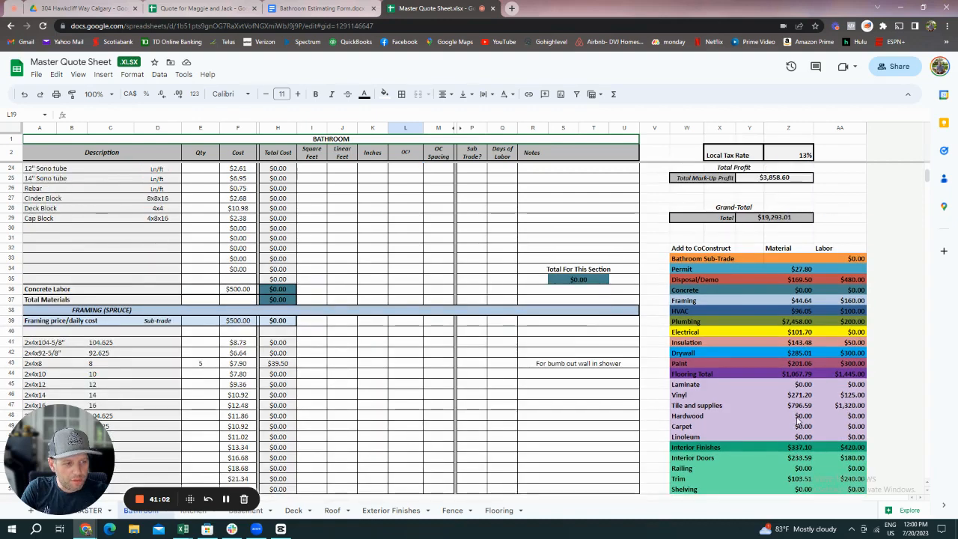
scroll(796, 424, "down", 1)
scroll(796, 423, "down", 1)
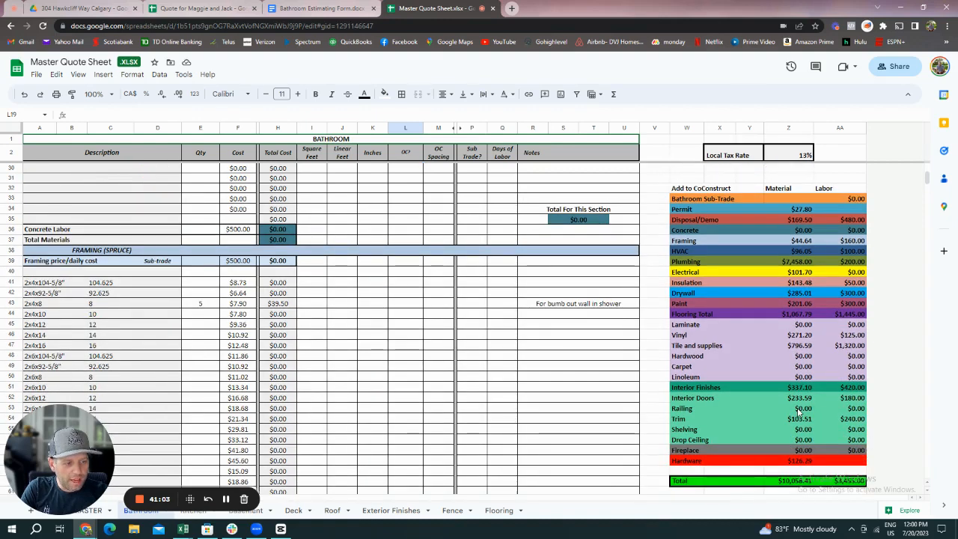
Set the Local Tax Rate to 6% and check the summary totals and the Add to CoConstruct material costs.
left_click(805, 156)
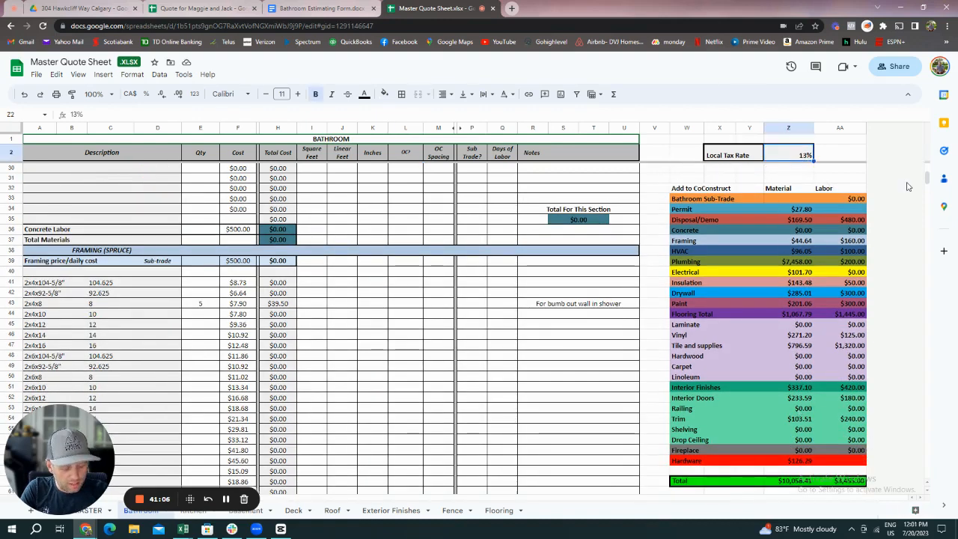
type("6")
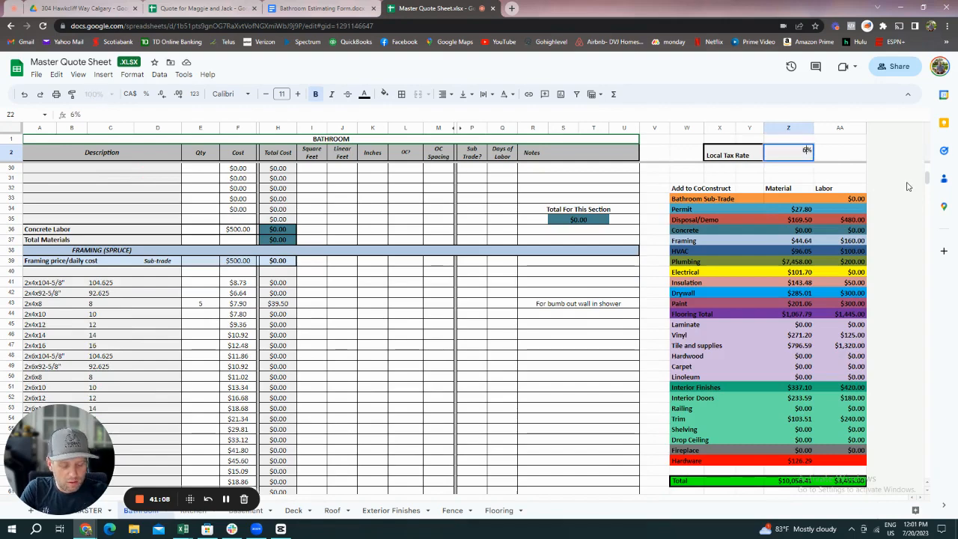
key("Return")
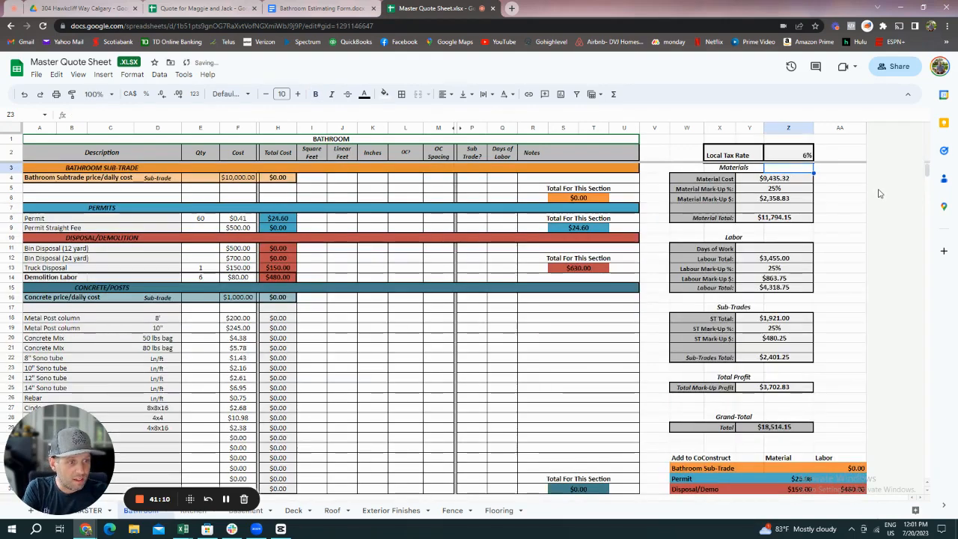
scroll(860, 247, "down", 5)
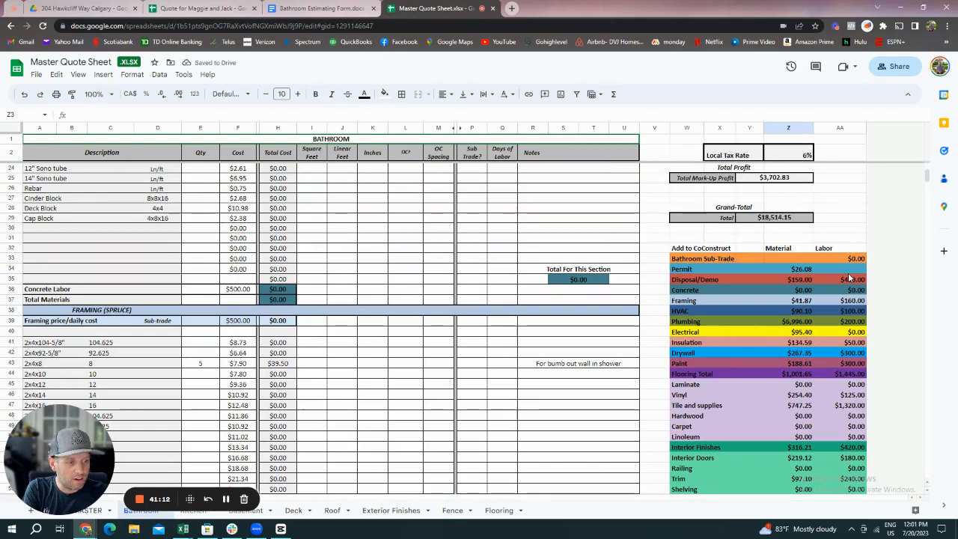
scroll(845, 218, "down", 1)
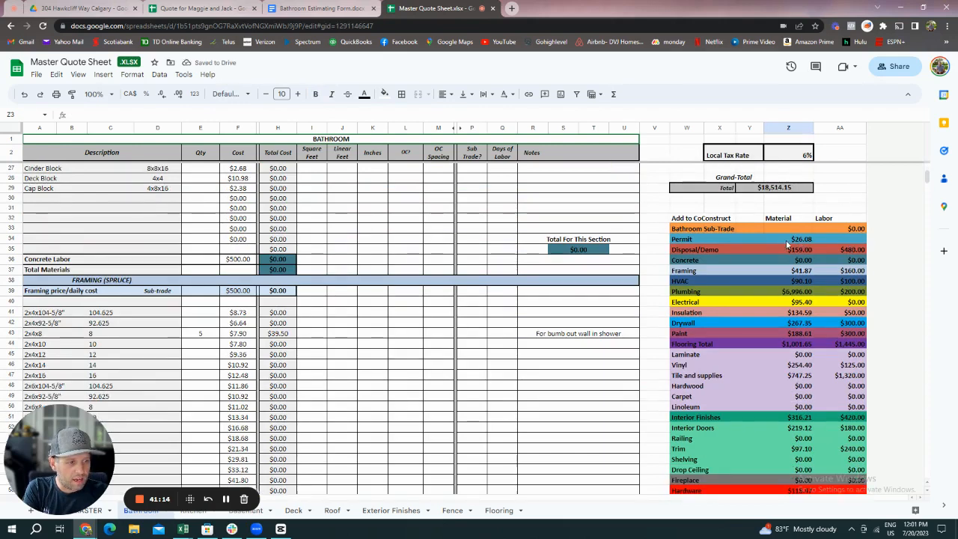
Change the Local Tax Rate back to 13%.
left_click(797, 156)
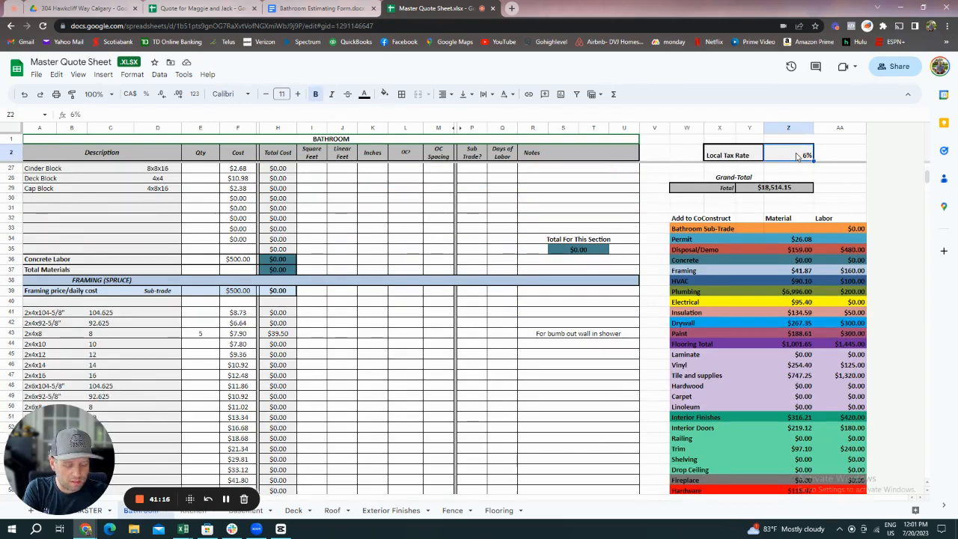
type("13")
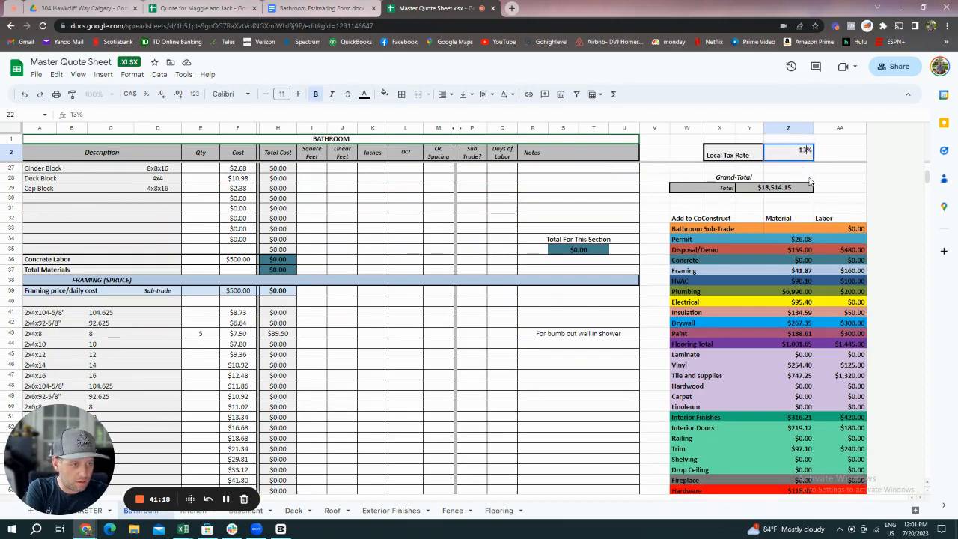
left_click(826, 180)
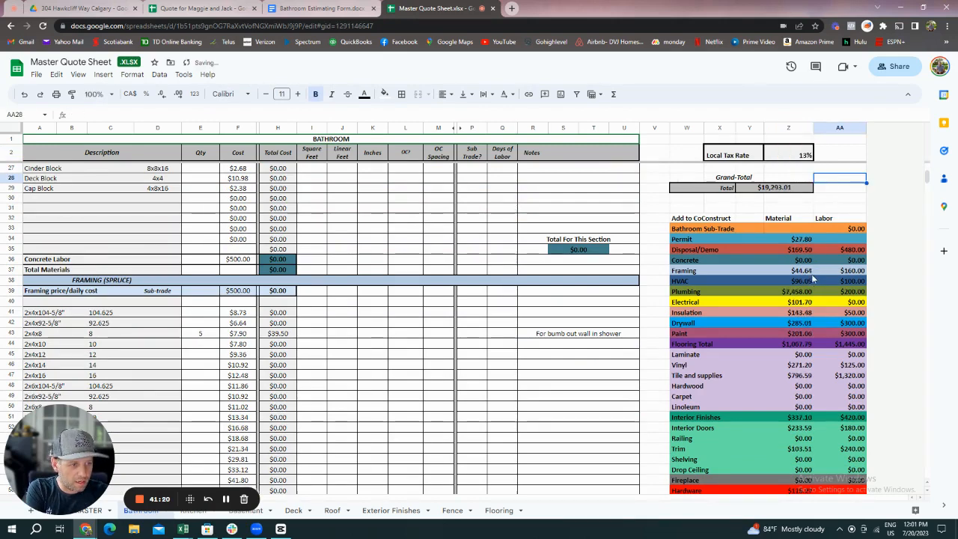
Set the Local Tax Rate to 6% again and examine the material total, markup summaries and grand total.
left_click(796, 159)
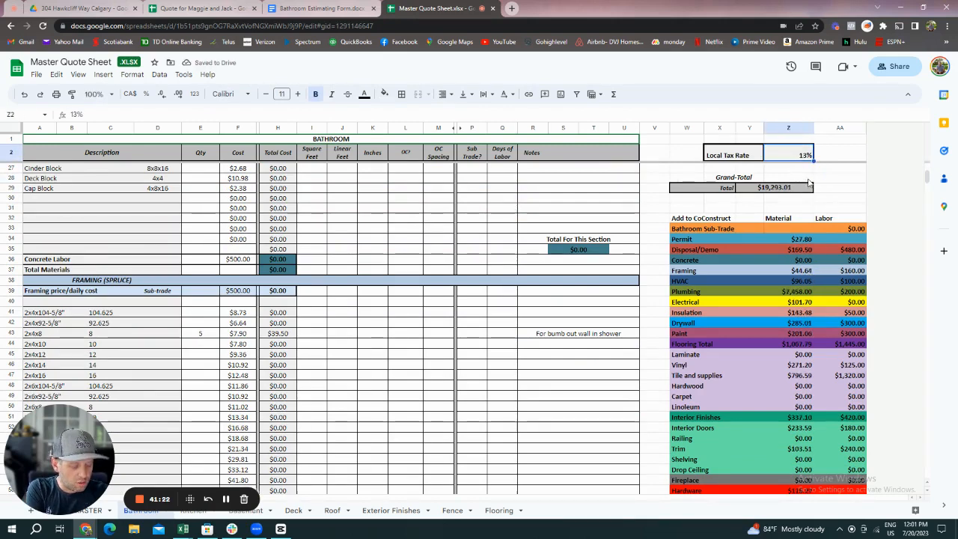
type("6")
left_click(838, 210)
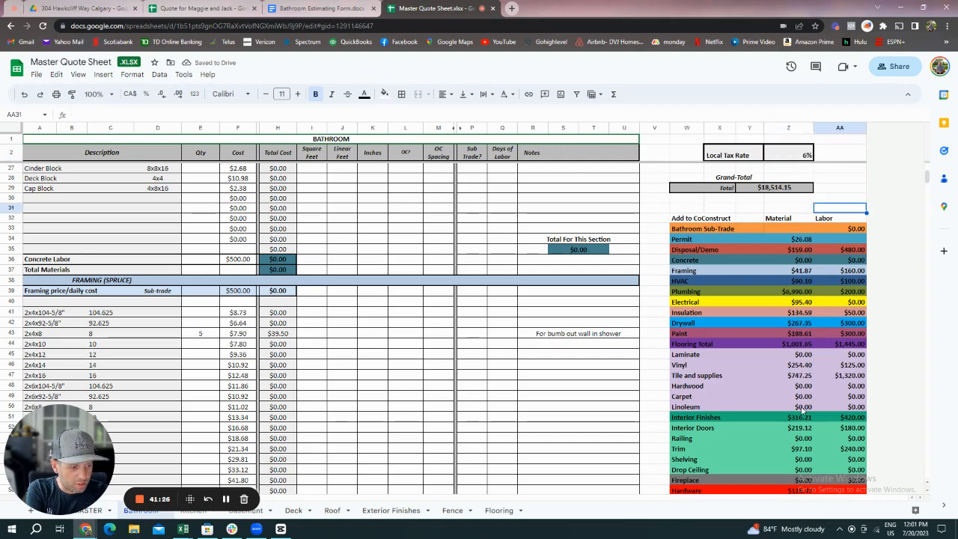
scroll(811, 365, "down", 3)
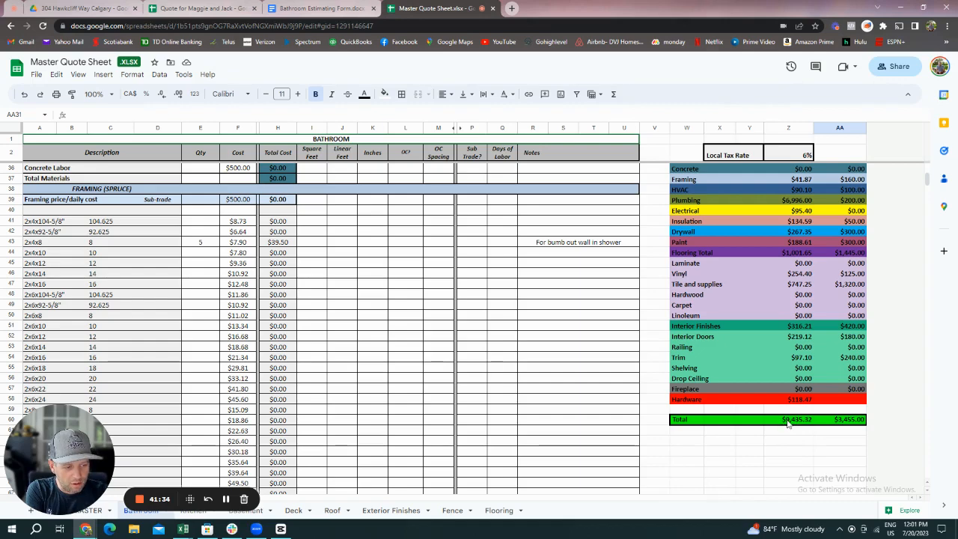
scroll(817, 424, "up", 8)
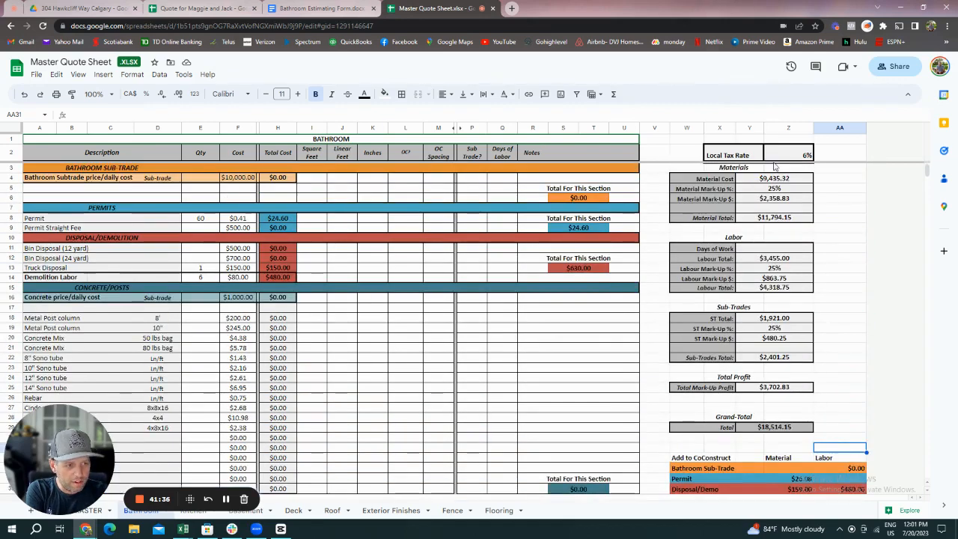
scroll(791, 229, "down", 3)
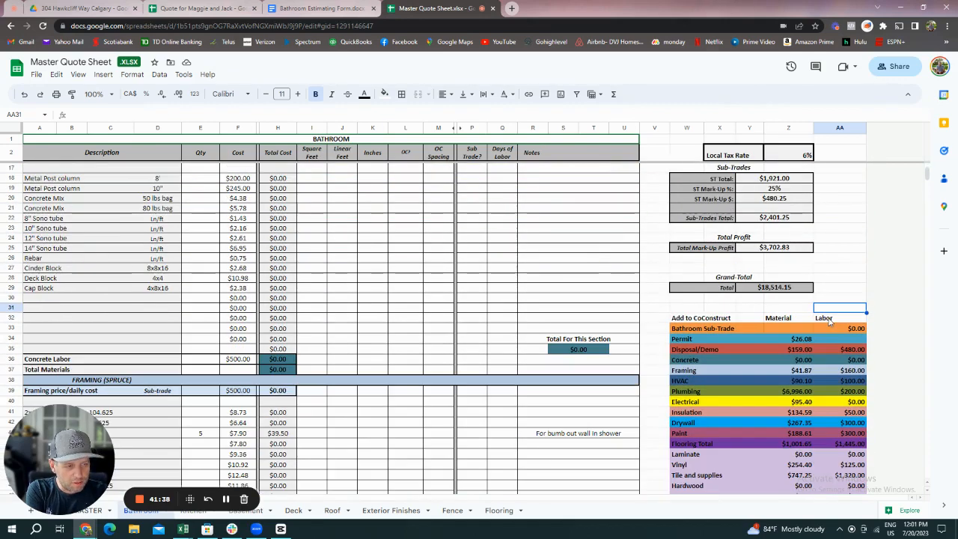
Restore the Local Tax Rate to 13% and look over the Add to CoConstruct breakdown.
left_click(808, 156)
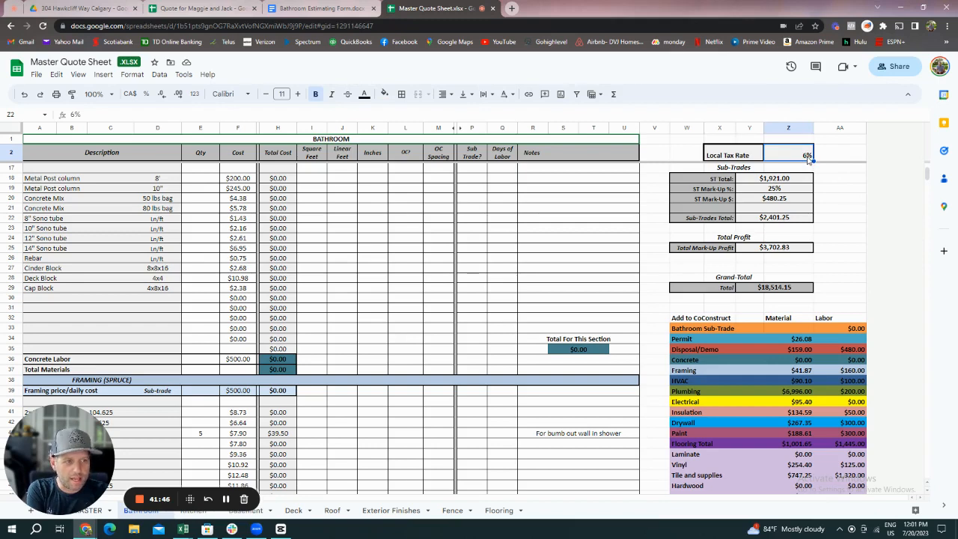
type("13")
left_click(831, 221)
scroll(823, 285, "down", 3)
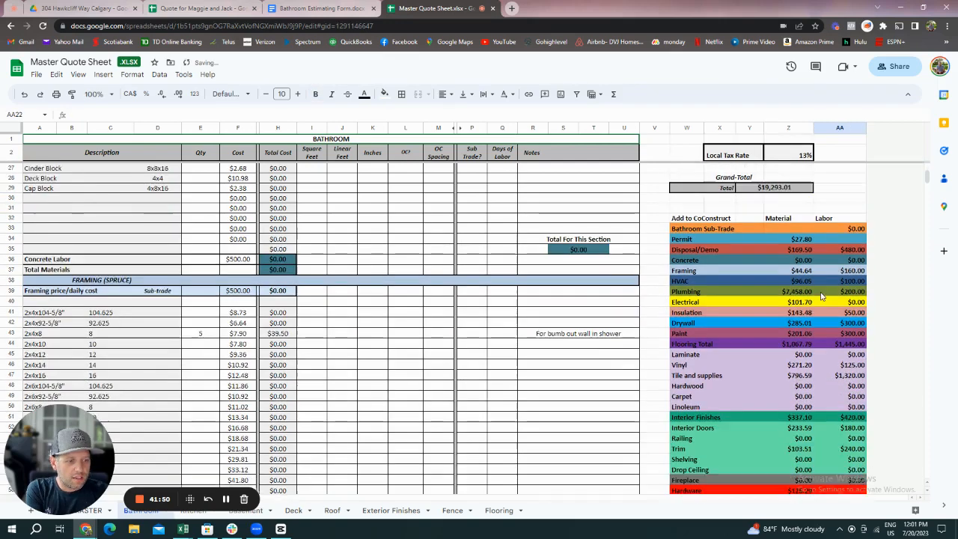
Compare the disposal, demolition and concrete line items with their material and labor amounts in the Add to CoConstruct breakdown.
scroll(819, 301, "up", 2)
scroll(819, 301, "up", 5)
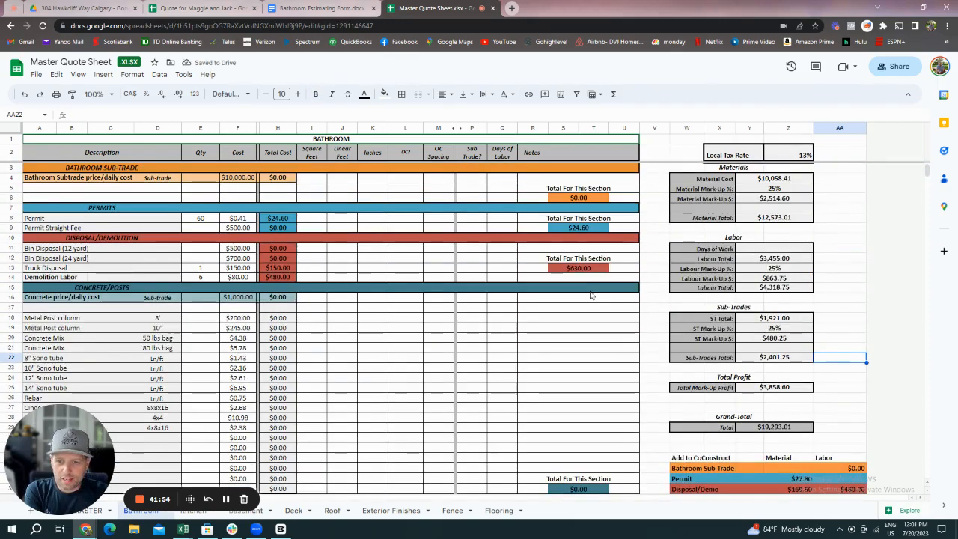
scroll(226, 247, "down", 2)
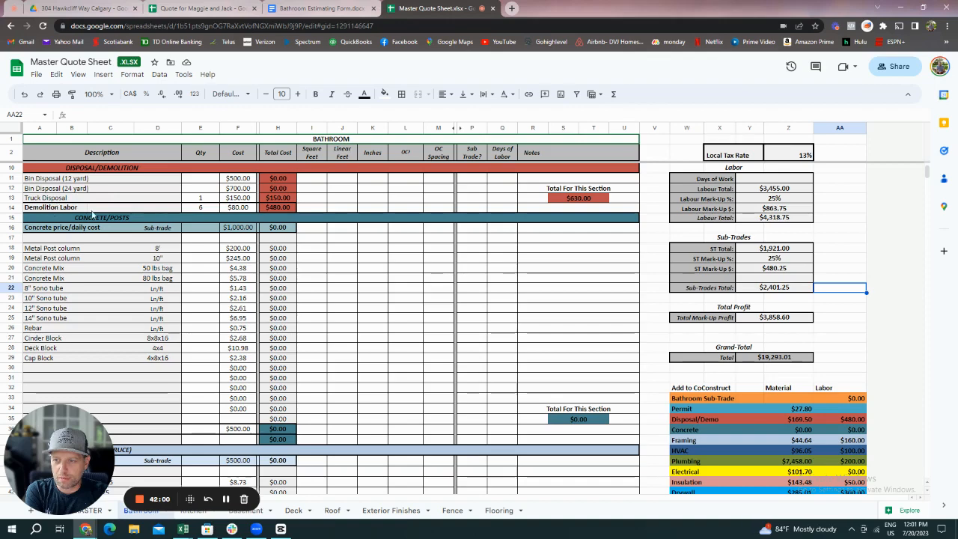
scroll(279, 216, "down", 3)
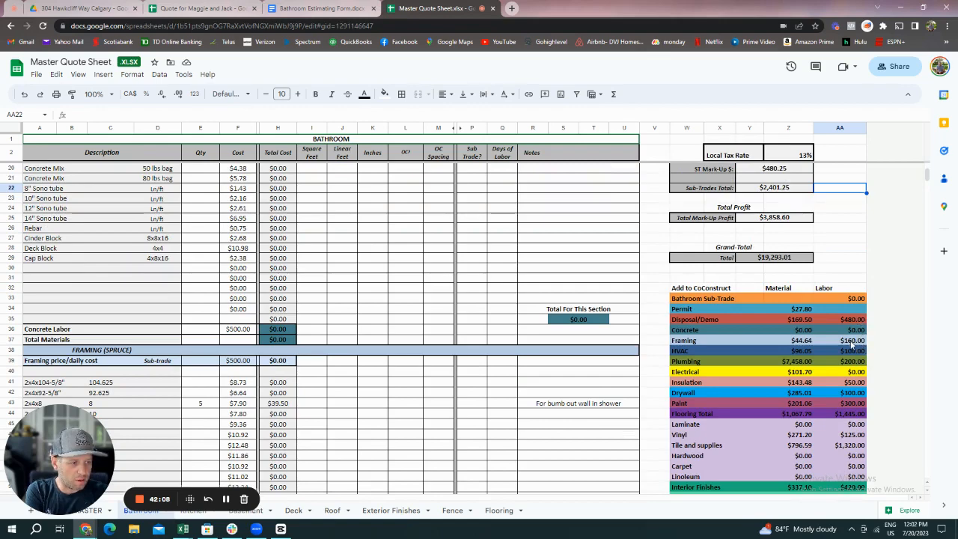
Review the labor and sub-trade markups, inspect the Total Mark-Up Profit formula, and check the grand total and CoConstruct breakdown.
scroll(851, 344, "up", 5)
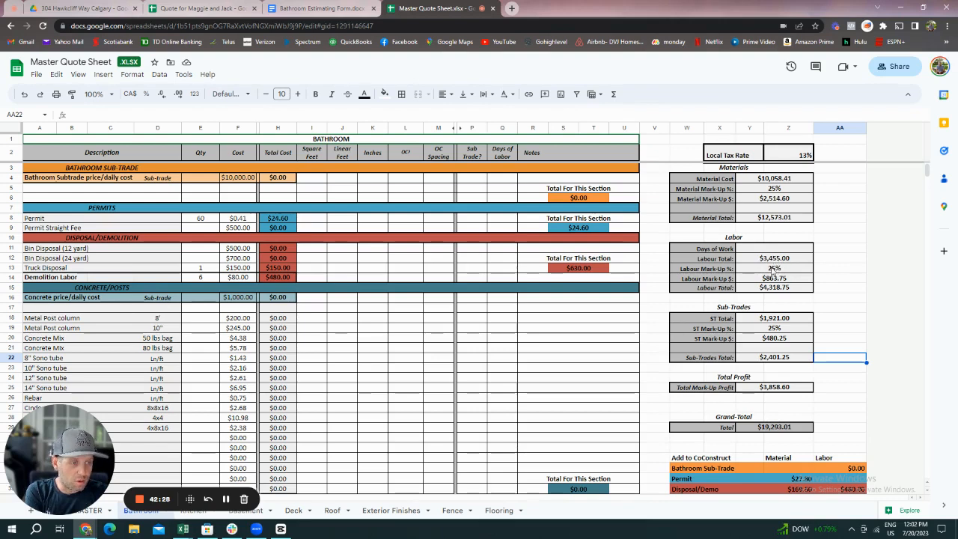
scroll(771, 285, "down", 1)
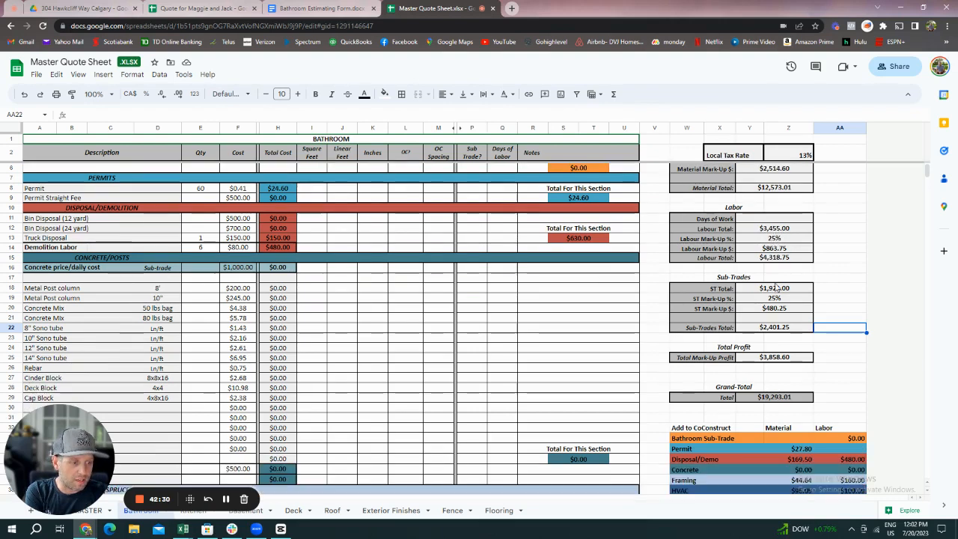
left_click(756, 360)
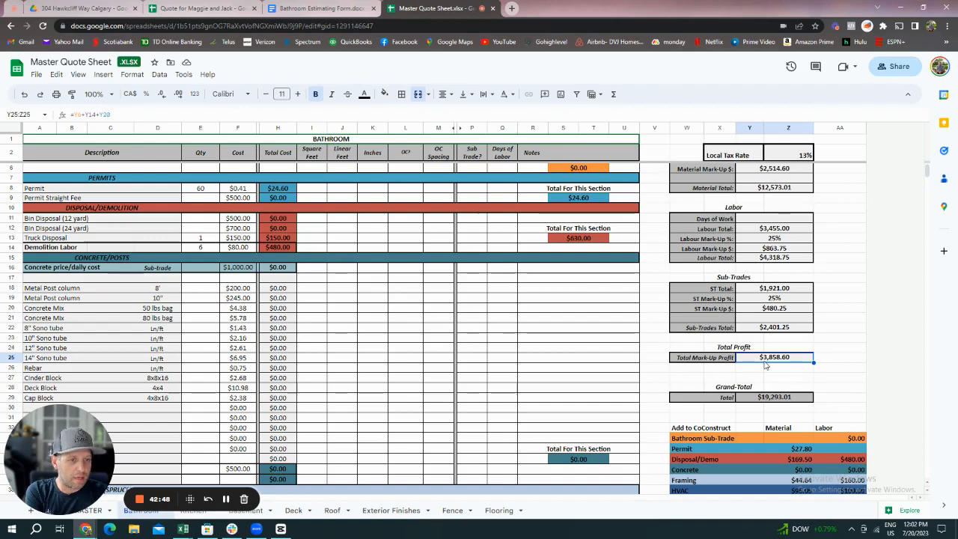
scroll(765, 365, "down", 1)
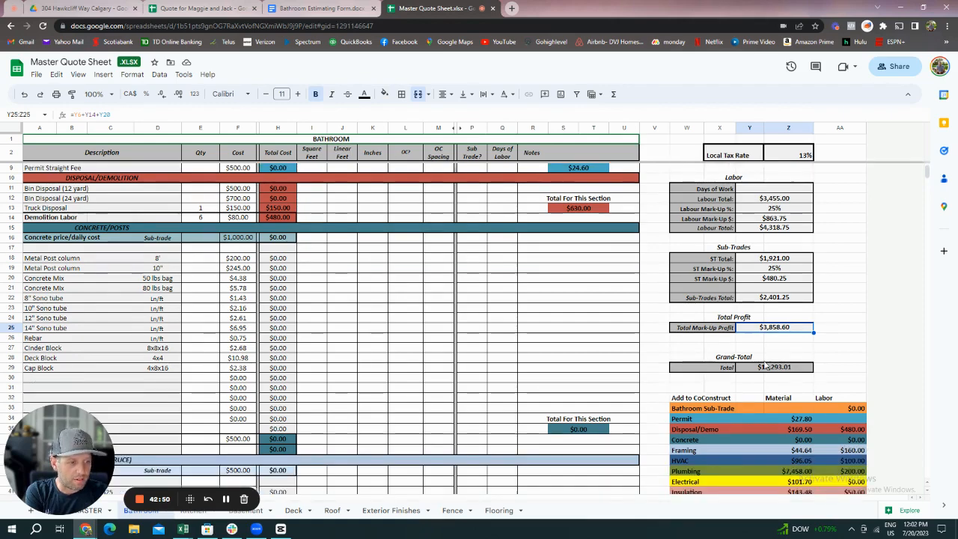
scroll(764, 365, "up", 2)
scroll(765, 366, "down", 10)
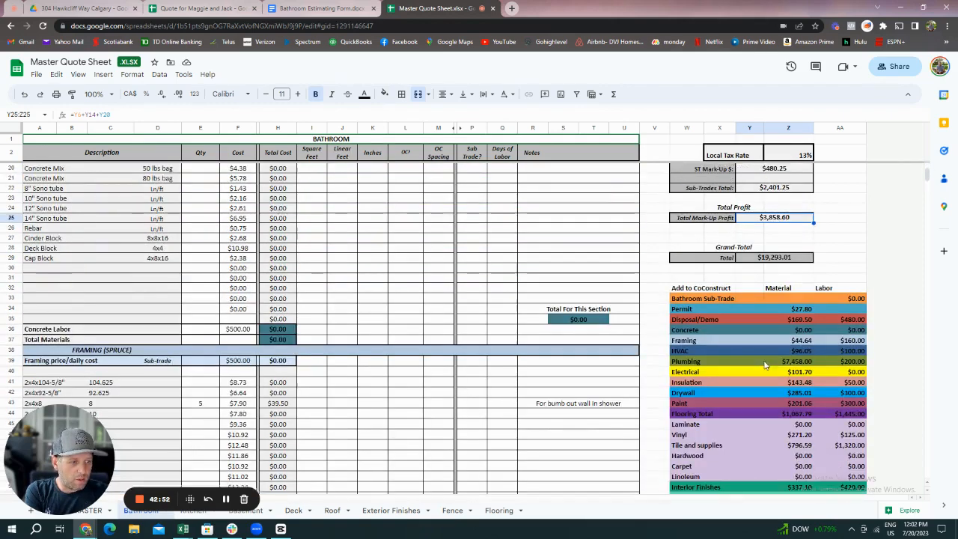
scroll(723, 354, "up", 10)
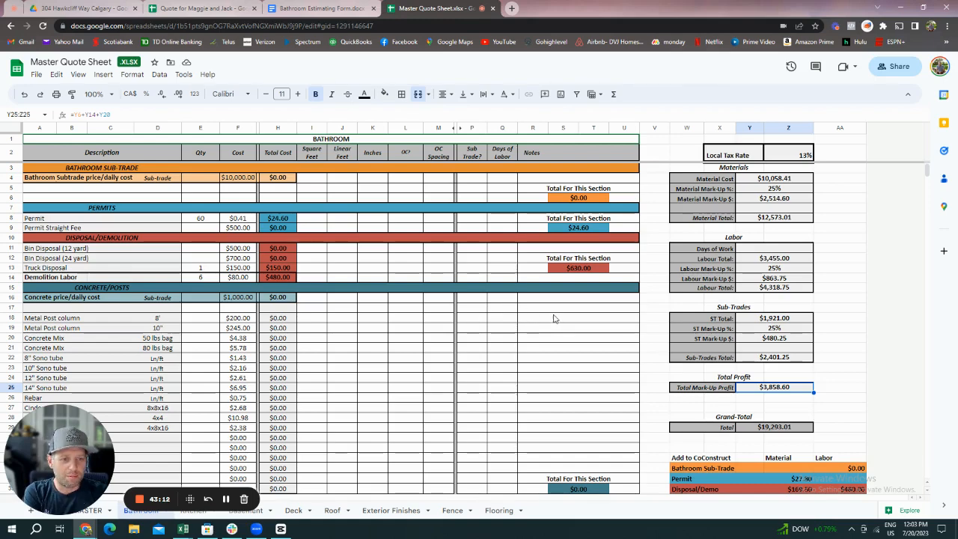
scroll(551, 317, "down", 3)
scroll(539, 313, "up", 3)
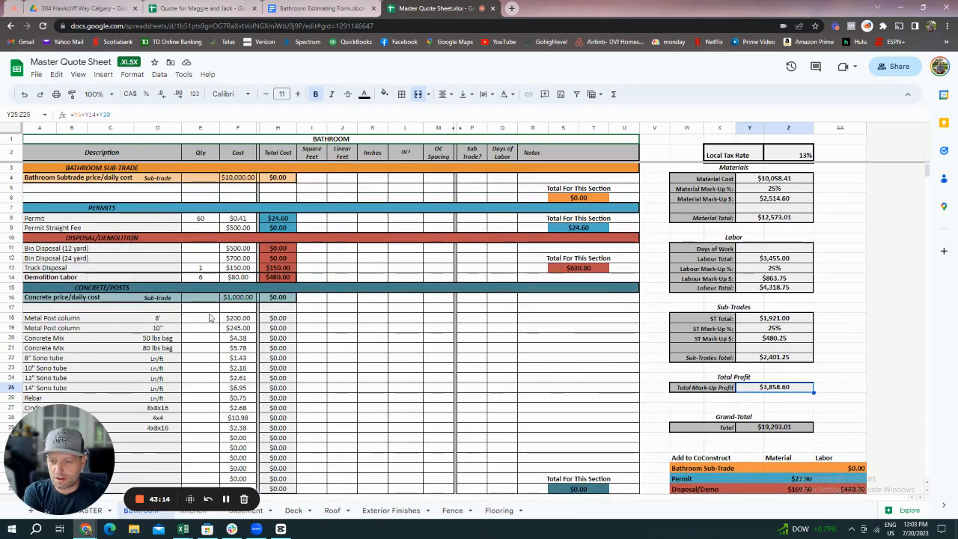